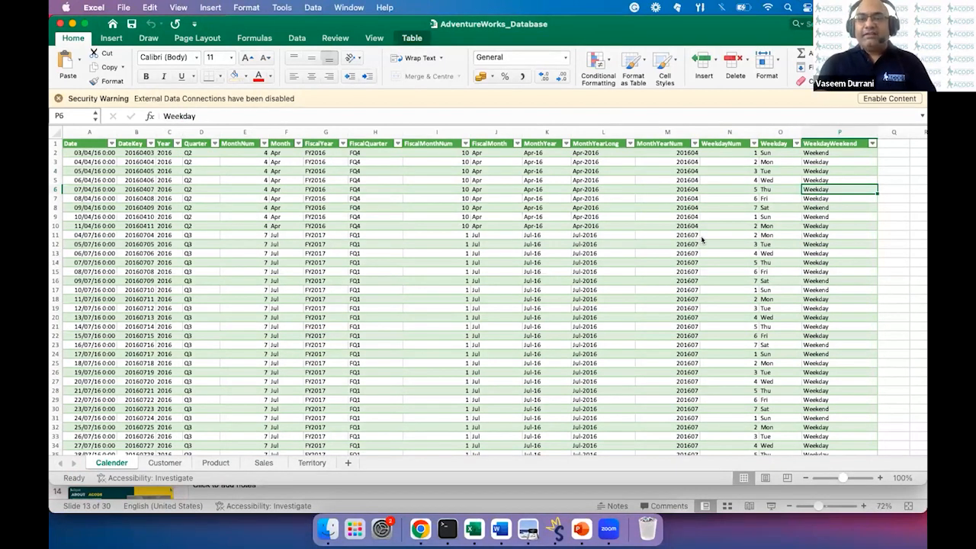
# Open the Sales sheet and review its columns, including SalesOrderNumber, OrderQuantity, UnitPrice, SalesAmount and TaxAmt
pyautogui.scroll(3, 519, 321)
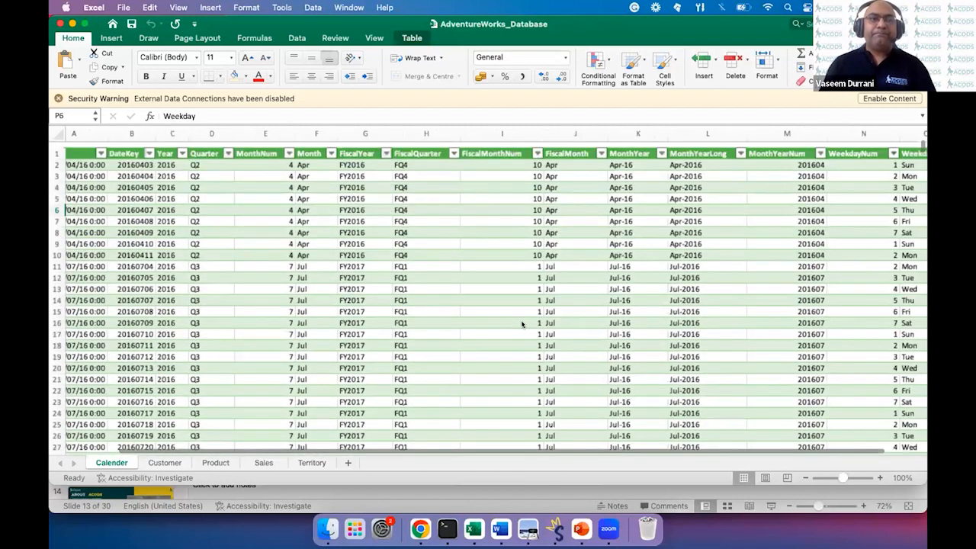
pyautogui.scroll(3, 518, 321)
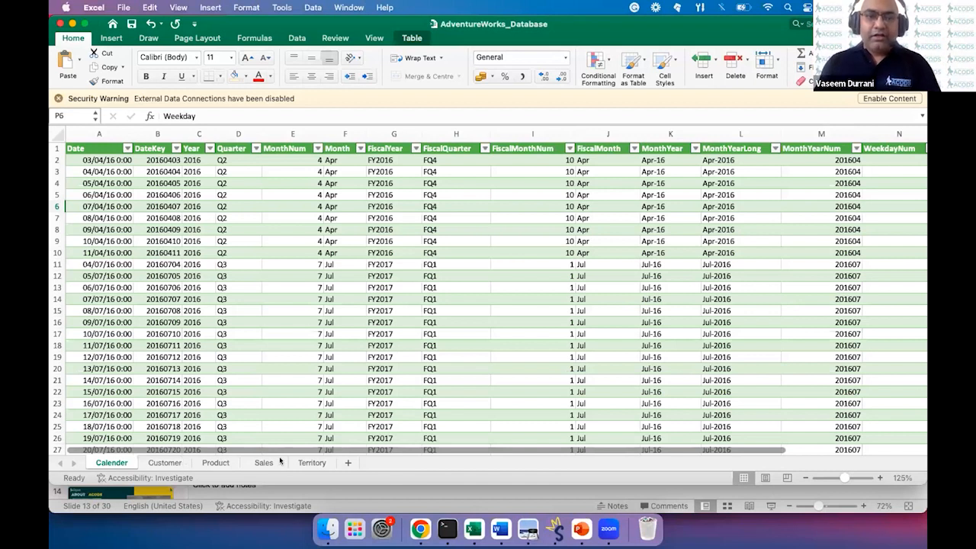
pyautogui.click(249, 464)
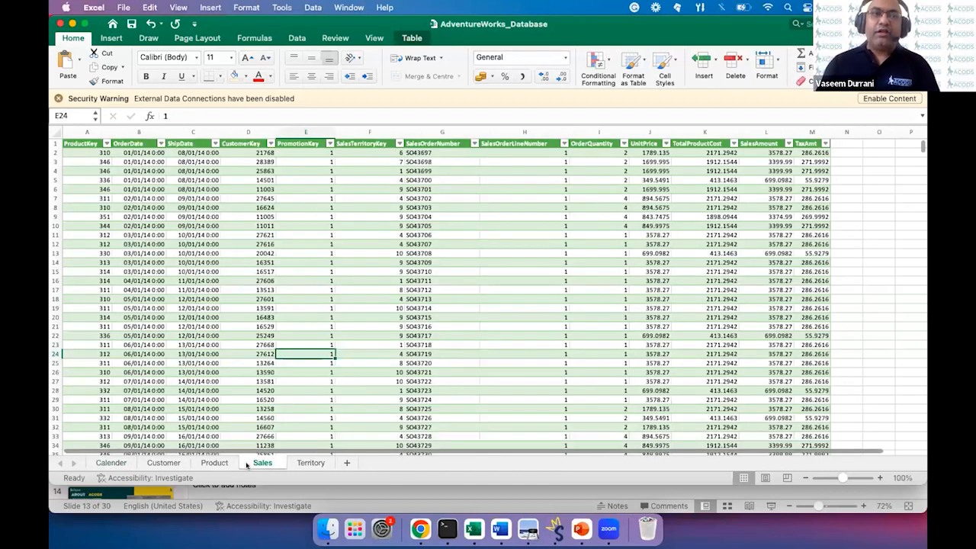
pyautogui.scroll(4, 197, 317)
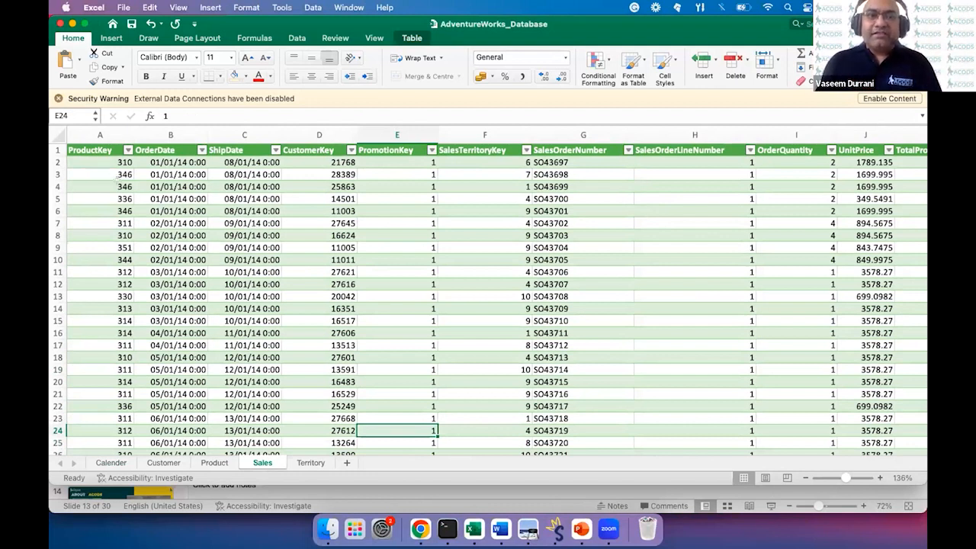
pyautogui.hscroll(3, 477, 200)
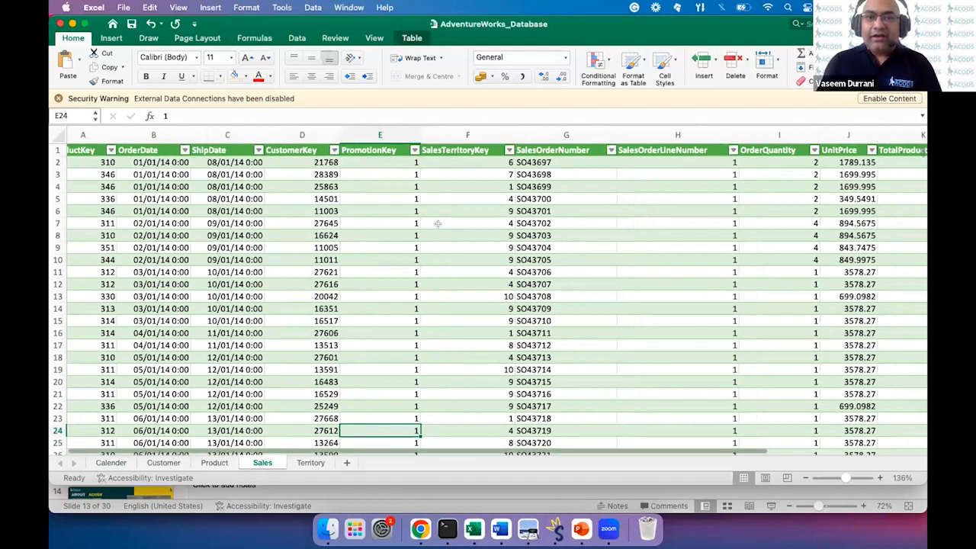
pyautogui.click(493, 159)
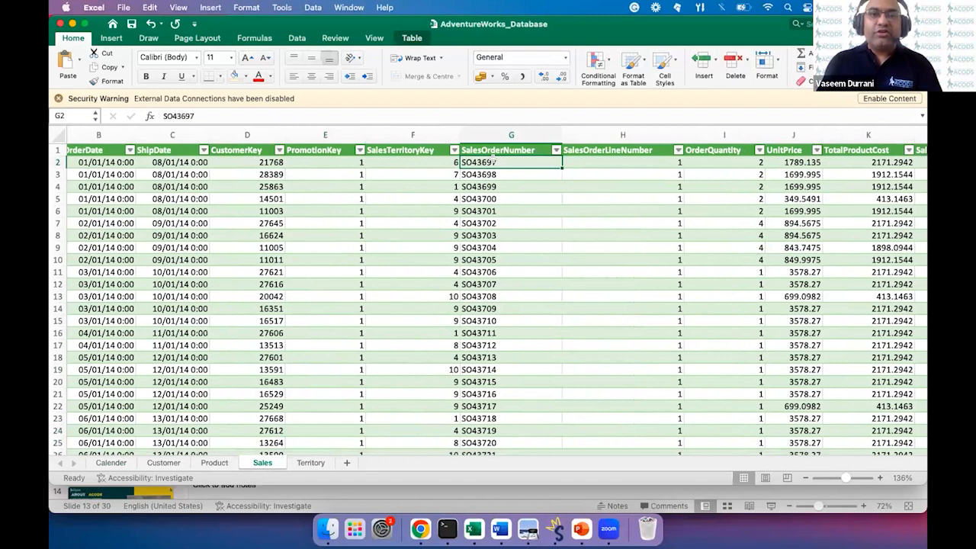
pyautogui.hscroll(3, 493, 159)
pyautogui.click(615, 161)
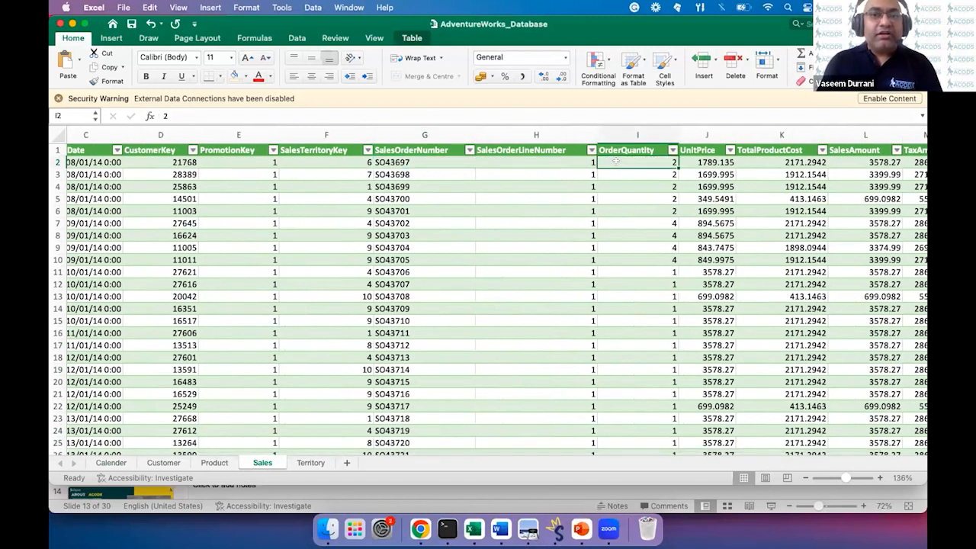
pyautogui.hscroll(2, 616, 161)
pyautogui.click(657, 161)
pyautogui.click(685, 161)
pyautogui.click(774, 158)
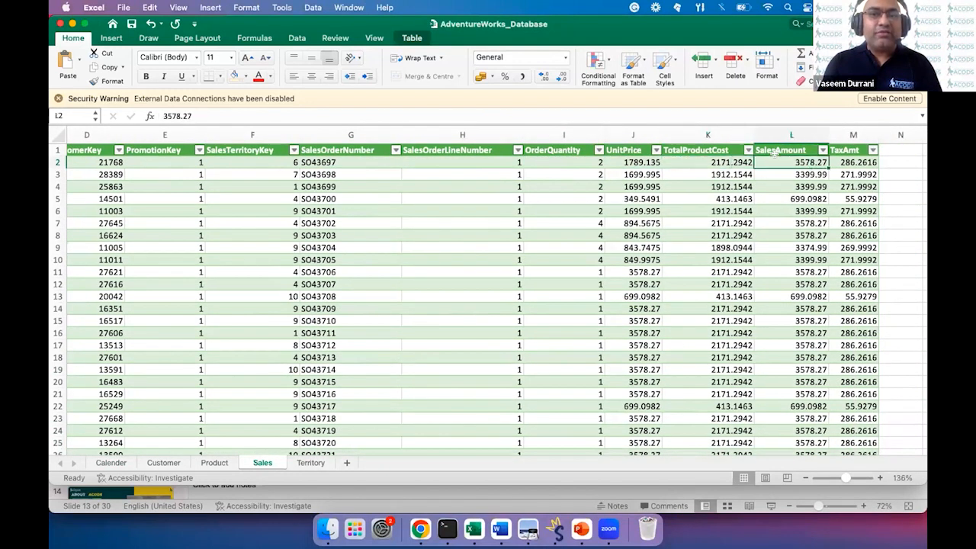
pyautogui.click(845, 158)
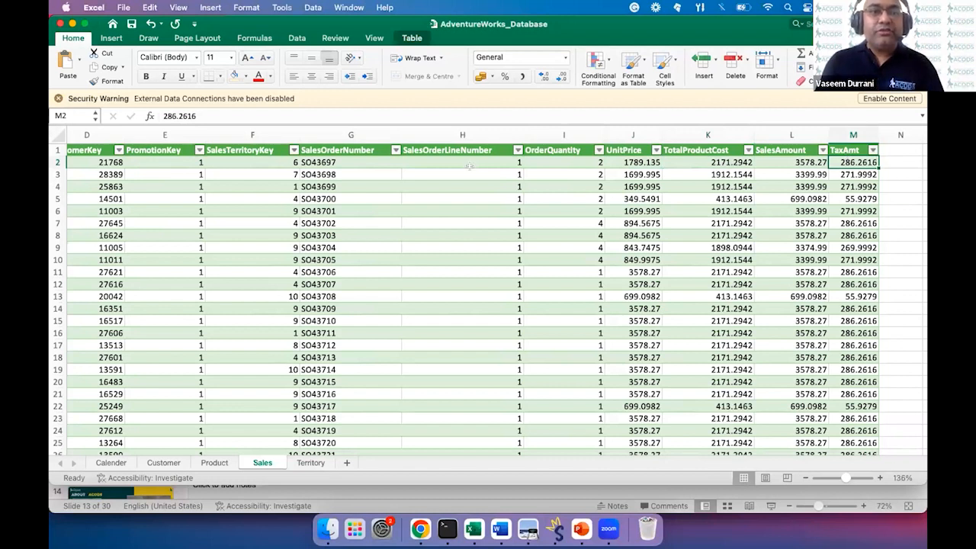
# Compare the Sales sheet's ProductKey column with the product records listed on the Product sheet
pyautogui.hscroll(-5, 480, 166)
pyautogui.click(100, 163)
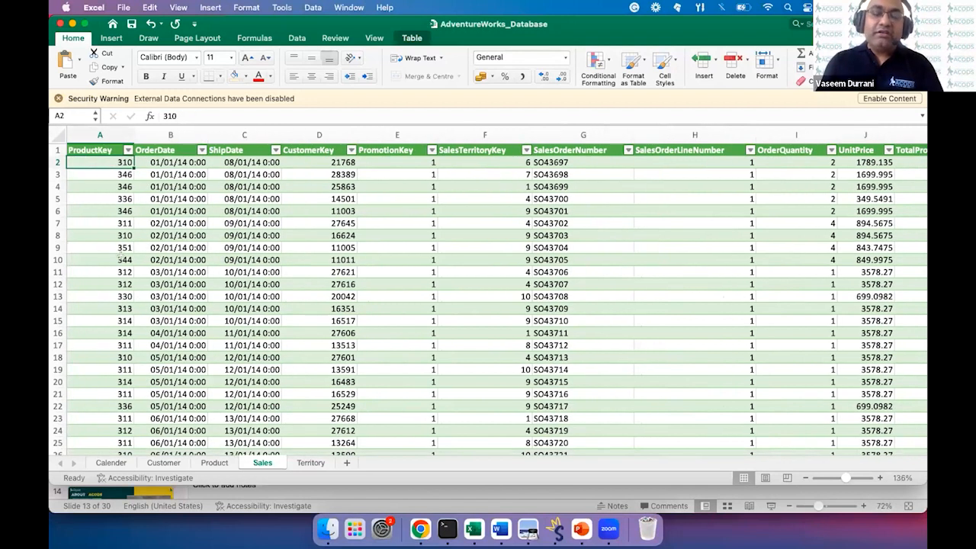
pyautogui.click(213, 462)
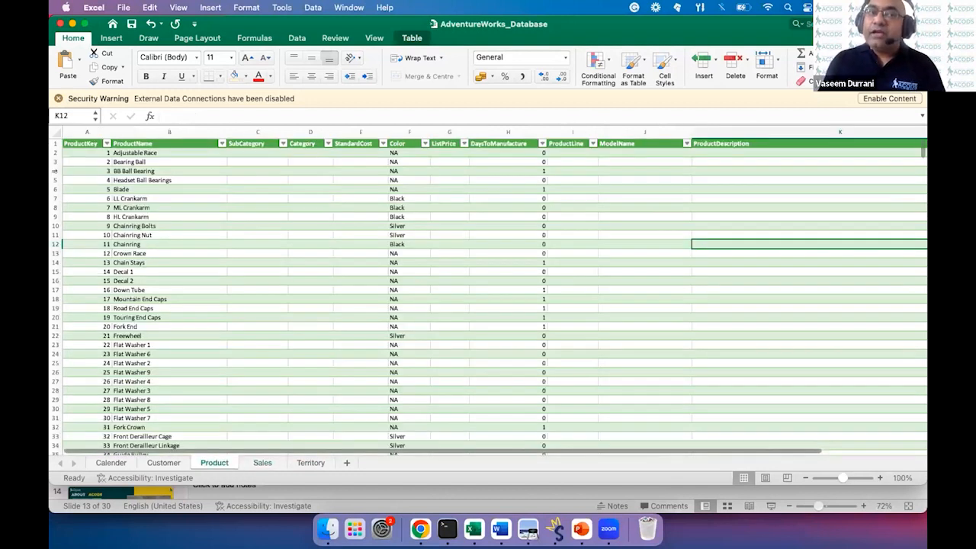
pyautogui.scroll(-20, 102, 351)
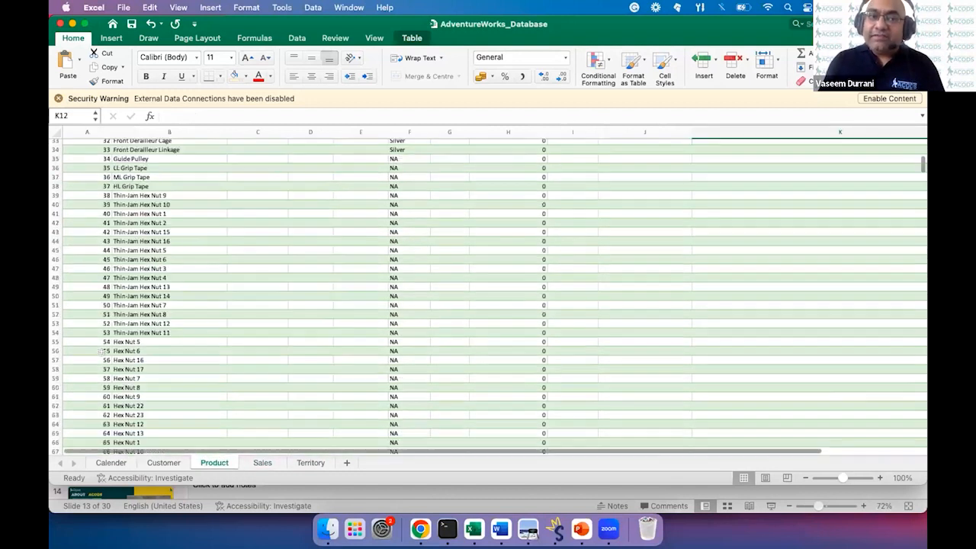
pyautogui.scroll(-20, 102, 352)
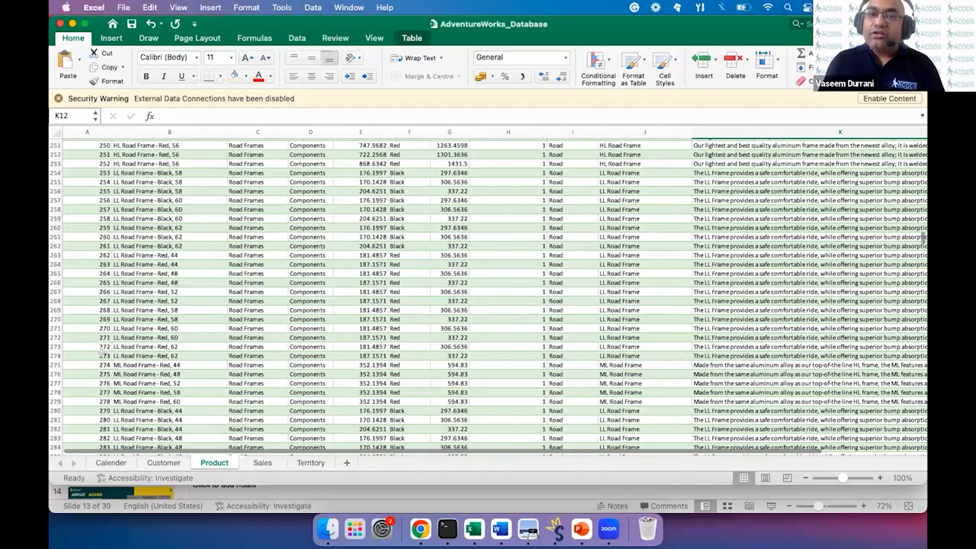
pyautogui.scroll(20, 91, 351)
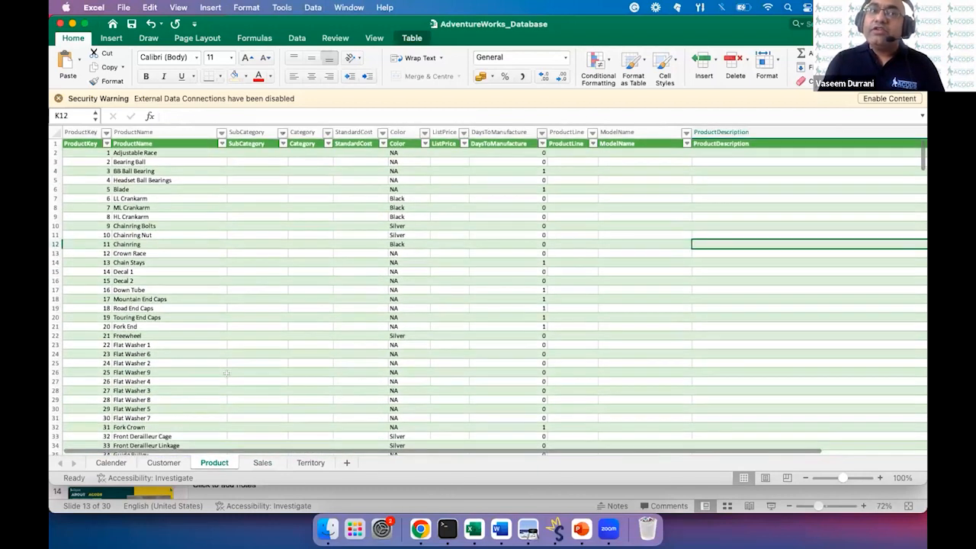
pyautogui.click(265, 463)
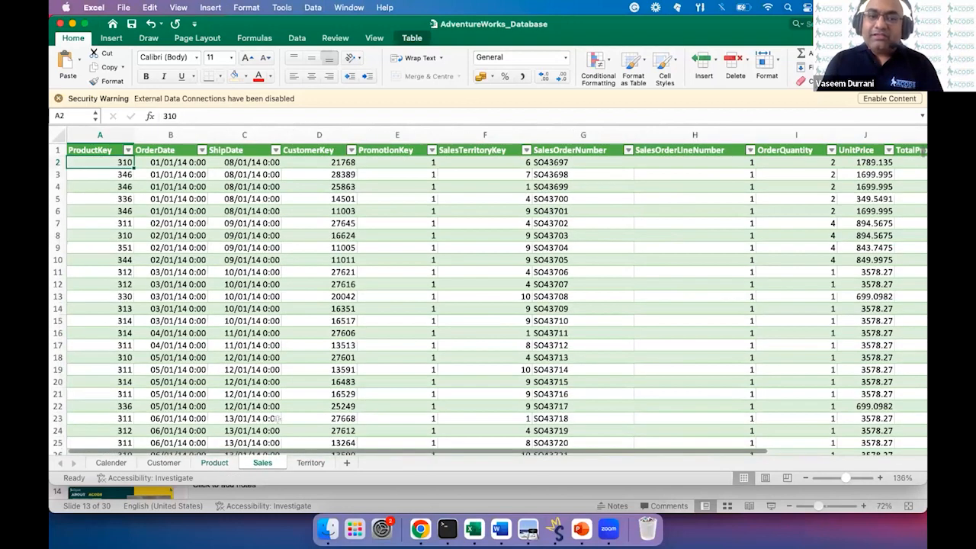
pyautogui.click(214, 463)
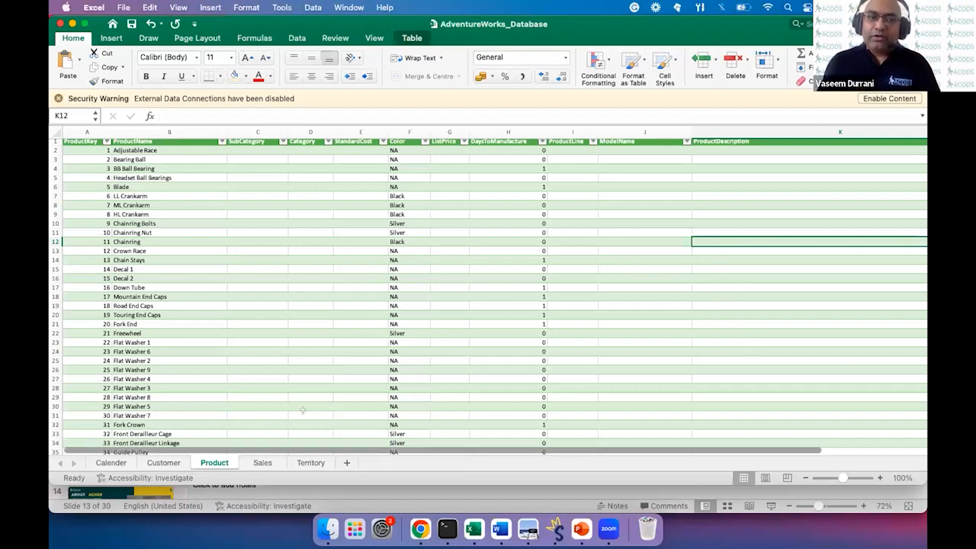
# Examine the Calender sheet's columns from Date through to WeekdayWeekend
pyautogui.click(111, 462)
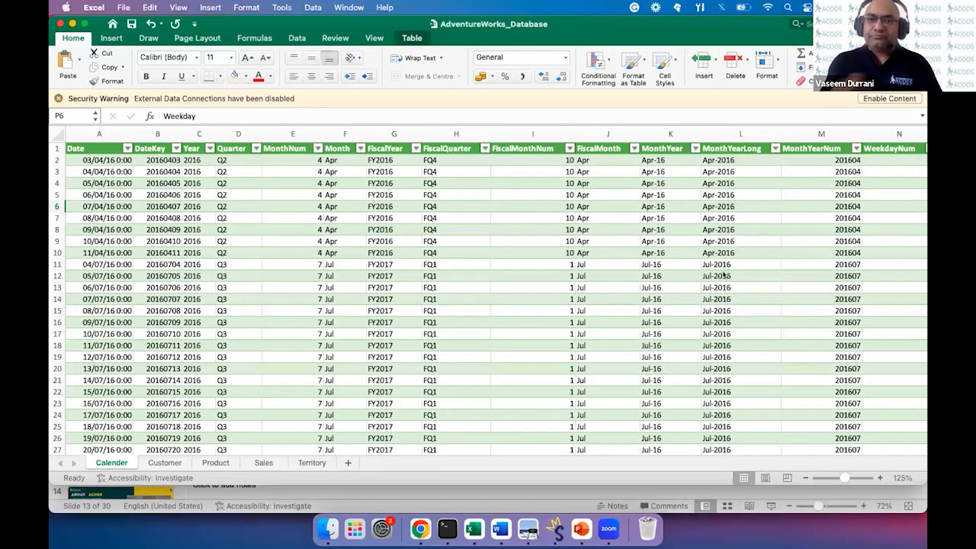
pyautogui.scroll(3, 535, 283)
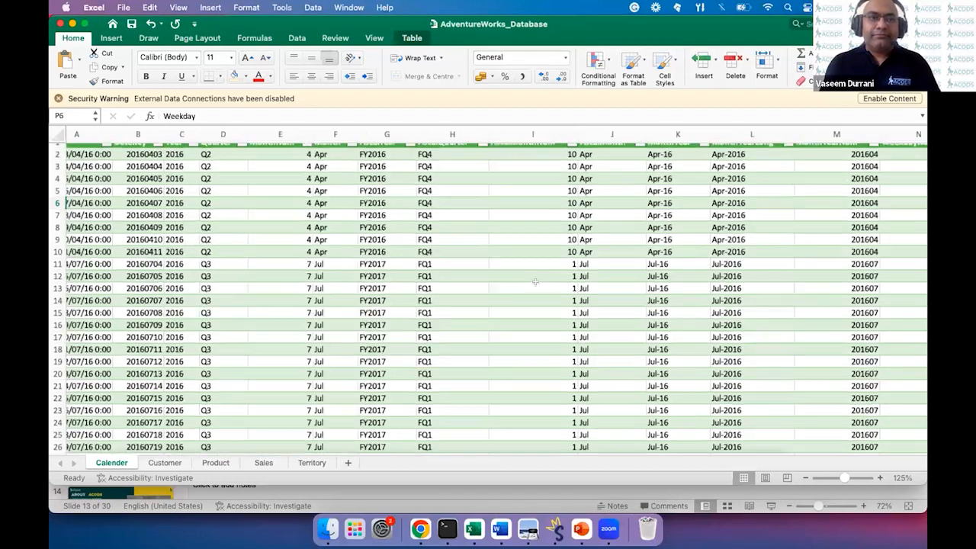
pyautogui.hscroll(-2, 535, 282)
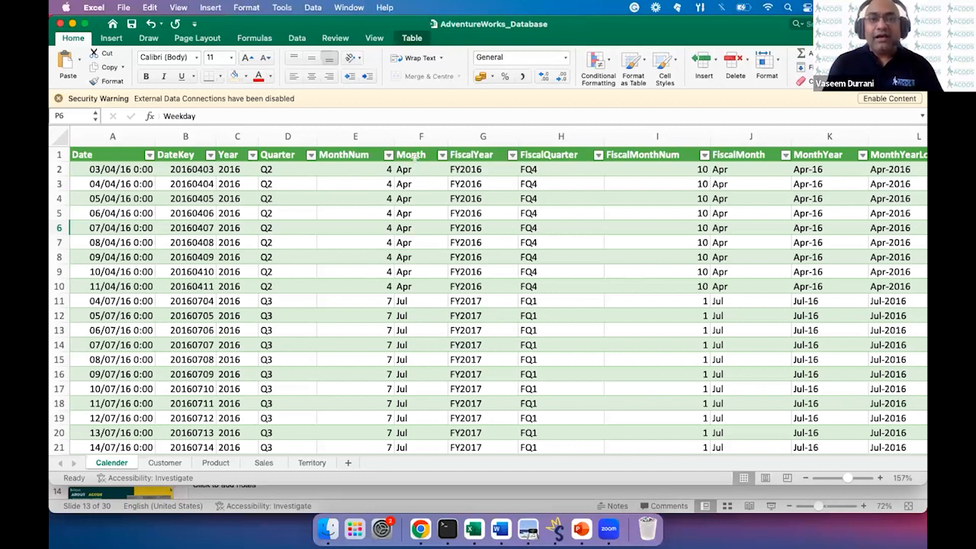
pyautogui.hscroll(2, 665, 271)
pyautogui.hscroll(5, 665, 271)
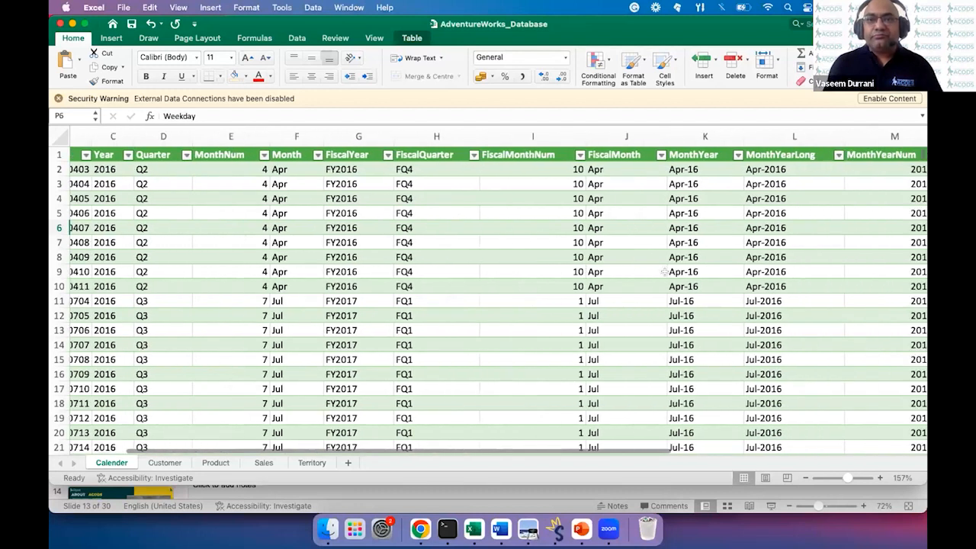
pyautogui.hscroll(5, 646, 275)
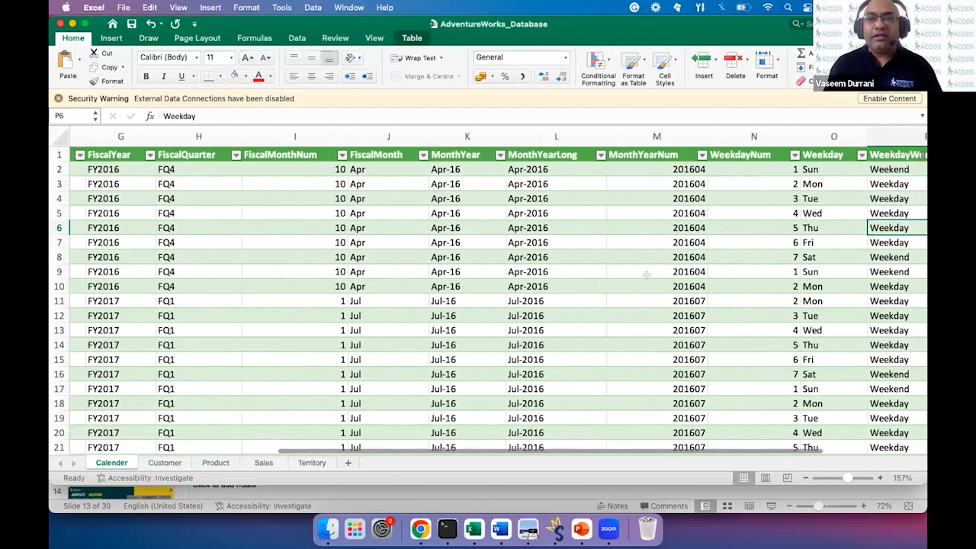
pyautogui.hscroll(1, 647, 274)
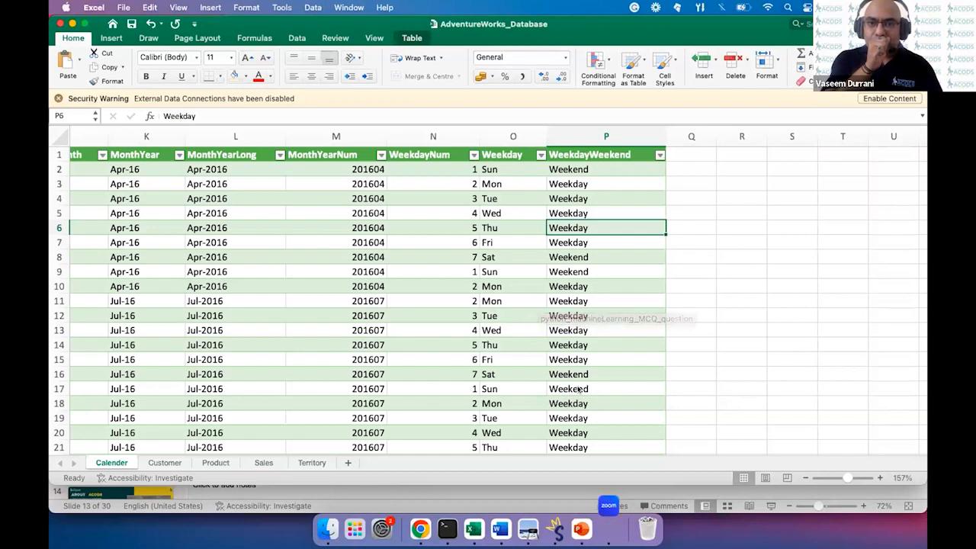
# Switch to Finder, share AdventureWorks_Database.xlsx and Budget.xlsx from the recent files with the meeting, and close the Finder window
pyautogui.click(684, 262)
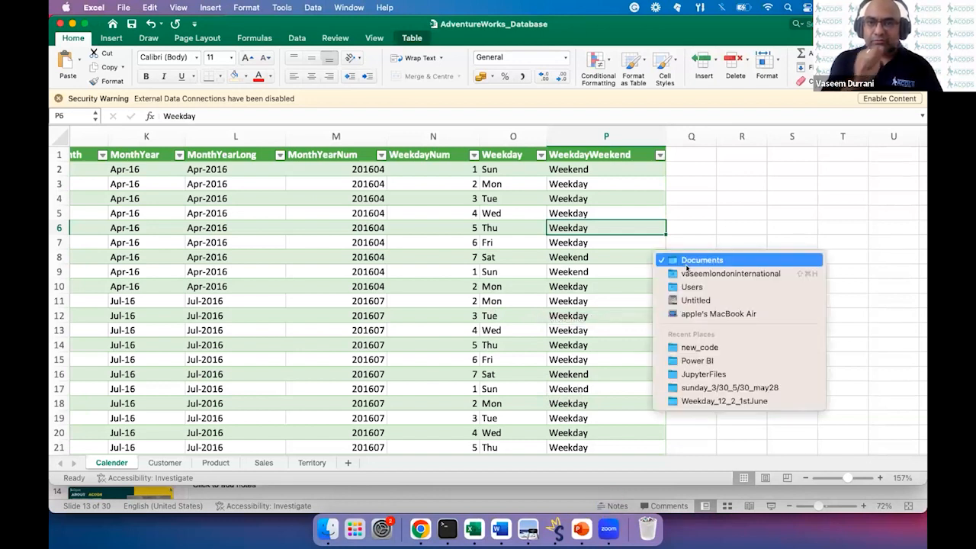
pyautogui.click(700, 347)
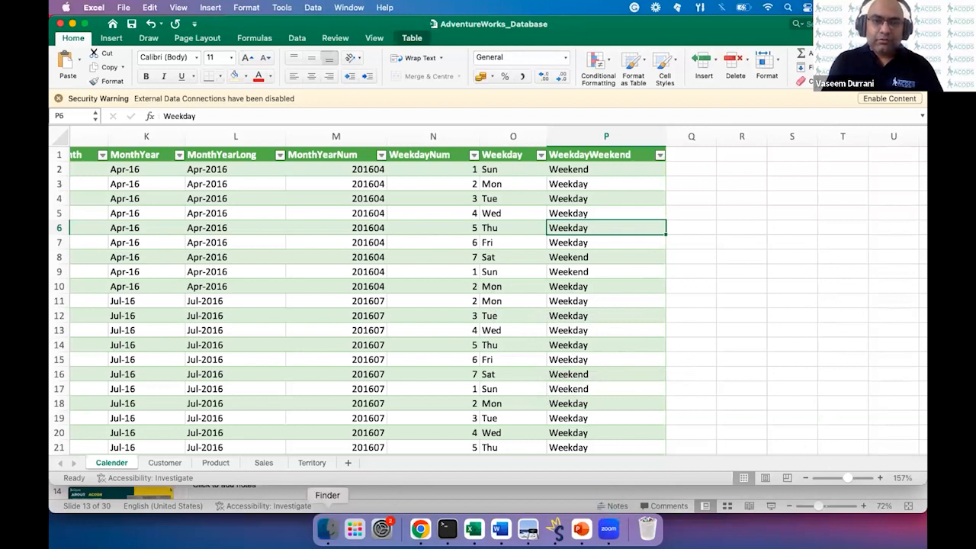
pyautogui.click(327, 527)
pyautogui.moveTo(198, 133); pyautogui.dragTo(794, 468)
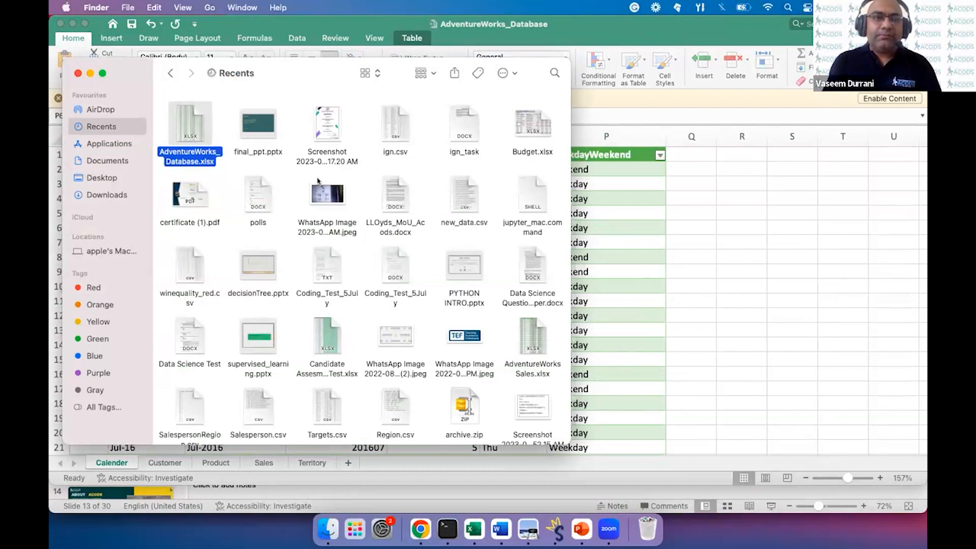
pyautogui.moveTo(532, 126); pyautogui.dragTo(775, 464)
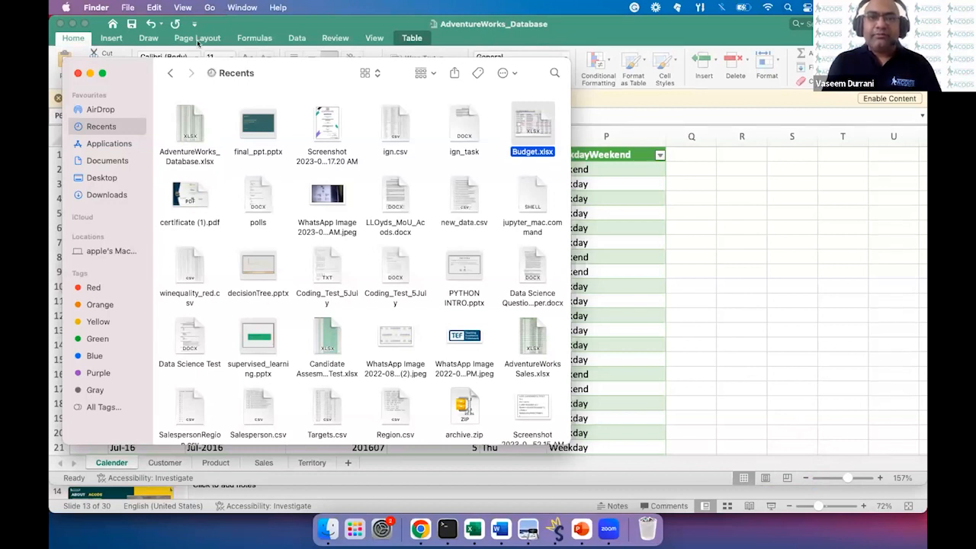
pyautogui.click(76, 73)
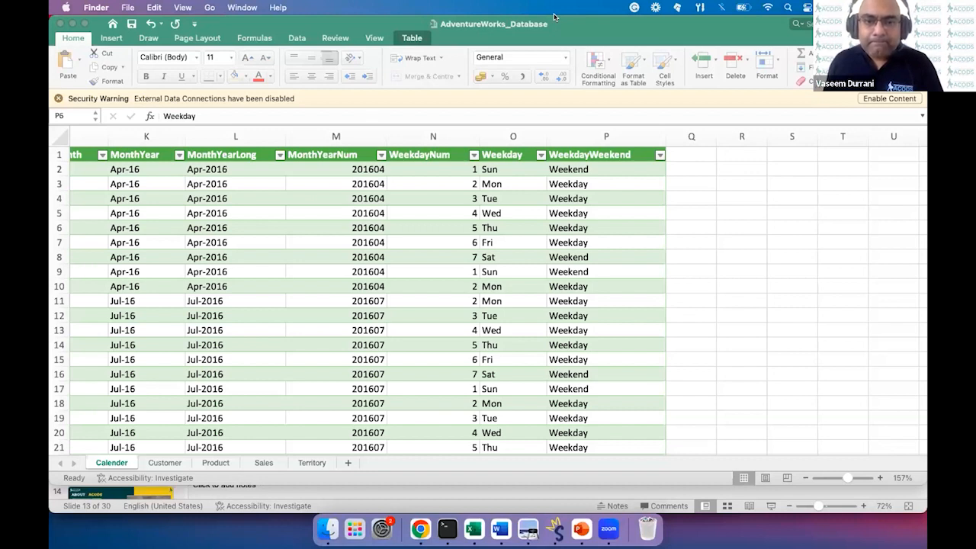
pyautogui.click(554, 16)
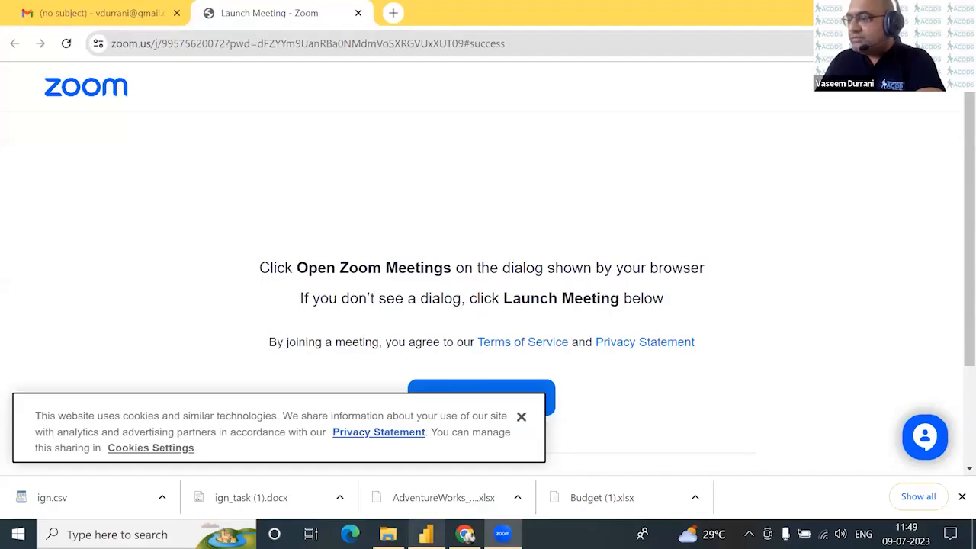
# Switch to Power BI Desktop and lower the computer's sound volume until it is muted
pyautogui.hotkey('alt', 'Tab')
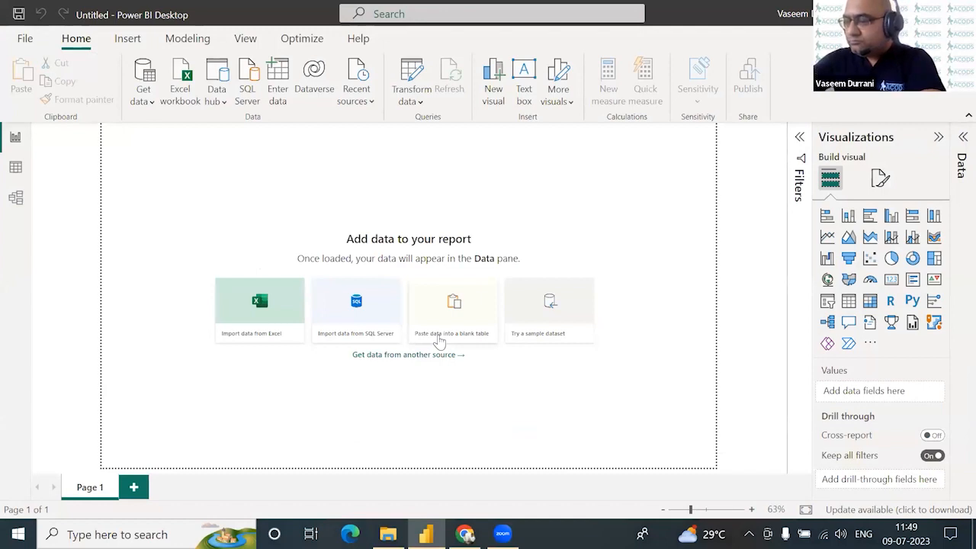
pyautogui.press('XF86AudioLowerVolume')
pyautogui.press('XF86AudioLowerVolume')
pyautogui.press('XF86AudioLowerVolume')
pyautogui.press('XF86AudioLowerVolume')
pyautogui.press('XF86AudioLowerVolume')
pyautogui.press('XF86AudioLowerVolume')
pyautogui.press('XF86AudioLowerVolume')
pyautogui.press('XF86AudioLowerVolume')
pyautogui.press('XF86AudioLowerVolume')
pyautogui.press('XF86AudioLowerVolume')
pyautogui.press('XF86AudioLowerVolume')
pyautogui.press('XF86AudioLowerVolume')
pyautogui.press('XF86AudioLowerVolume')
pyautogui.press('XF86AudioLowerVolume')
pyautogui.press('XF86AudioLowerVolume')
pyautogui.press('XF86AudioLowerVolume')
pyautogui.press('XF86AudioLowerVolume')
pyautogui.press('XF86AudioLowerVolume')
pyautogui.press('XF86AudioLowerVolume')
pyautogui.press('XF86AudioLowerVolume')
pyautogui.press('XF86AudioLowerVolume')
pyautogui.press('XF86AudioLowerVolume')
pyautogui.press('XF86AudioLowerVolume')
pyautogui.press('XF86AudioLowerVolume')
pyautogui.press('XF86AudioLowerVolume')
pyautogui.press('XF86AudioLowerVolume')
pyautogui.press('XF86AudioLowerVolume')
pyautogui.press('XF86AudioLowerVolume')
pyautogui.press('XF86AudioLowerVolume')
pyautogui.press('XF86AudioLowerVolume')
pyautogui.press('XF86AudioLowerVolume')
pyautogui.press('XF86AudioLowerVolume')
pyautogui.press('XF86AudioLowerVolume')
pyautogui.press('XF86AudioLowerVolume')
pyautogui.press('XF86AudioLowerVolume')
pyautogui.press('XF86AudioLowerVolume')
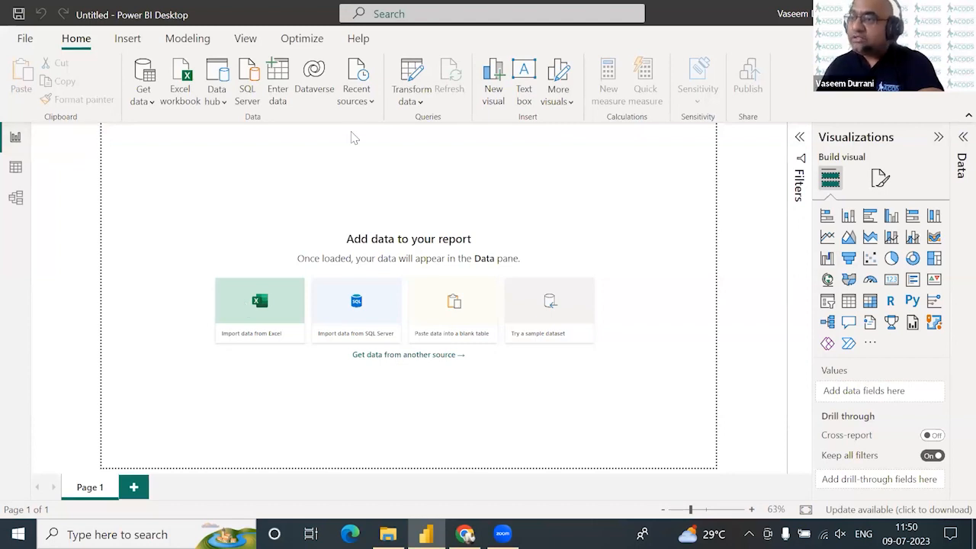
# Switch to Chrome, load google.co.in in a new tab, and decline the Google sign-in offer
pyautogui.hotkey('alt', 'Tab')
pyautogui.click(393, 13)
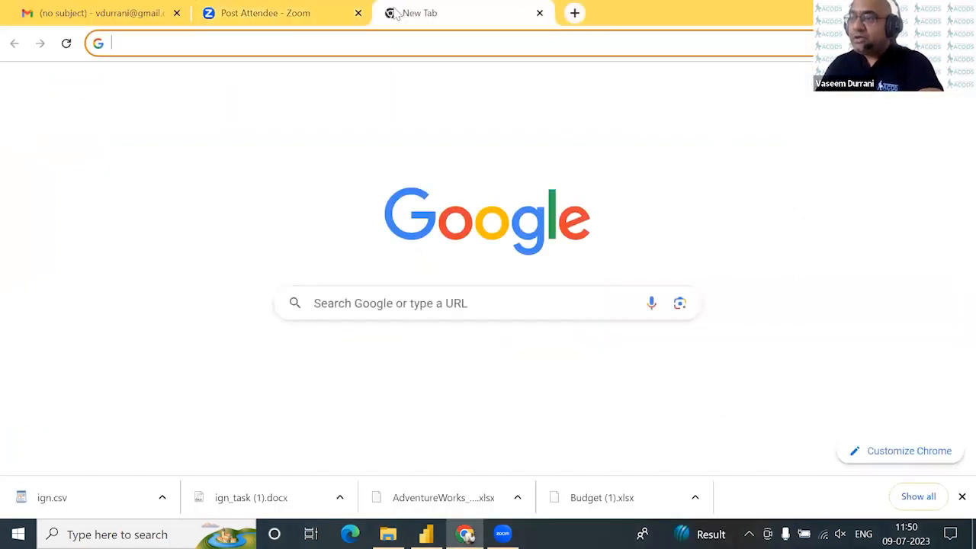
pyautogui.write('googl')
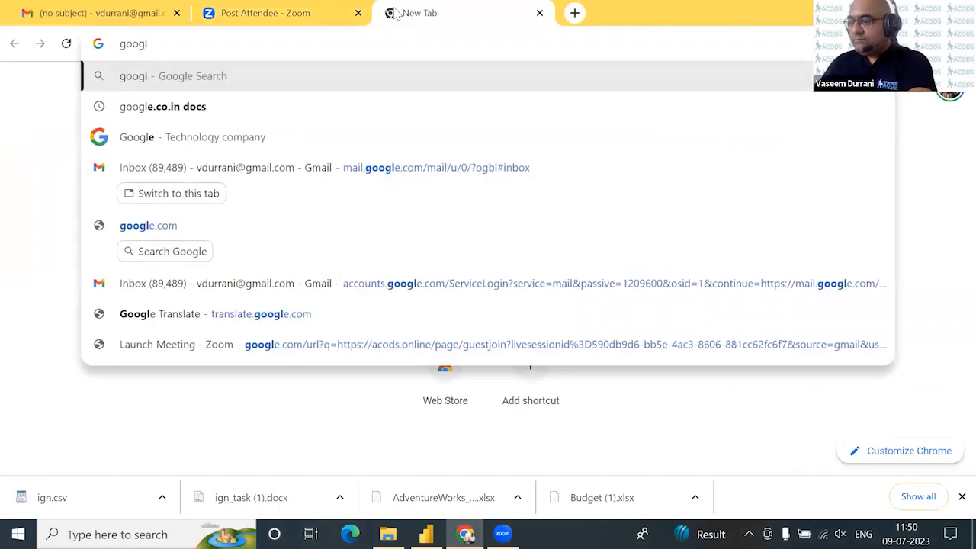
pyautogui.write('e.co.')
pyautogui.press('Return')
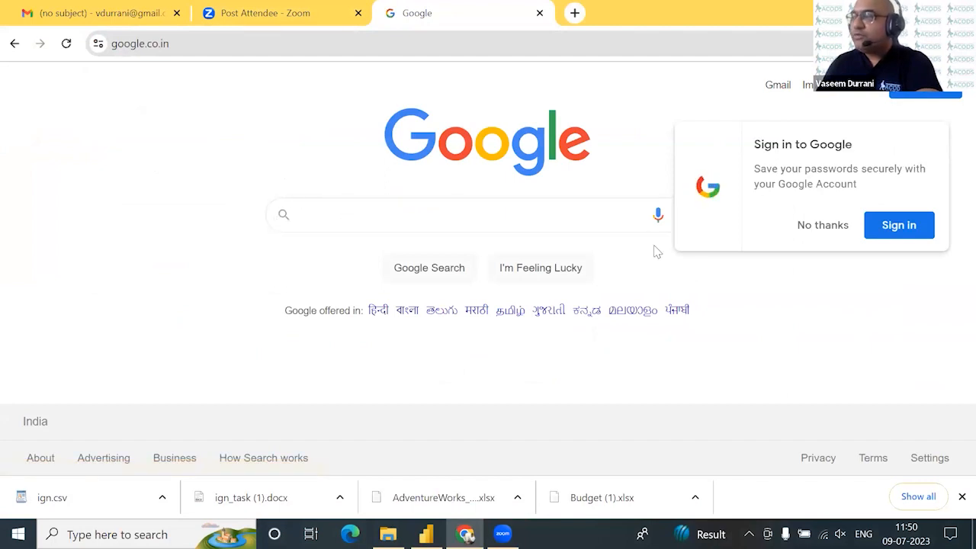
pyautogui.click(822, 225)
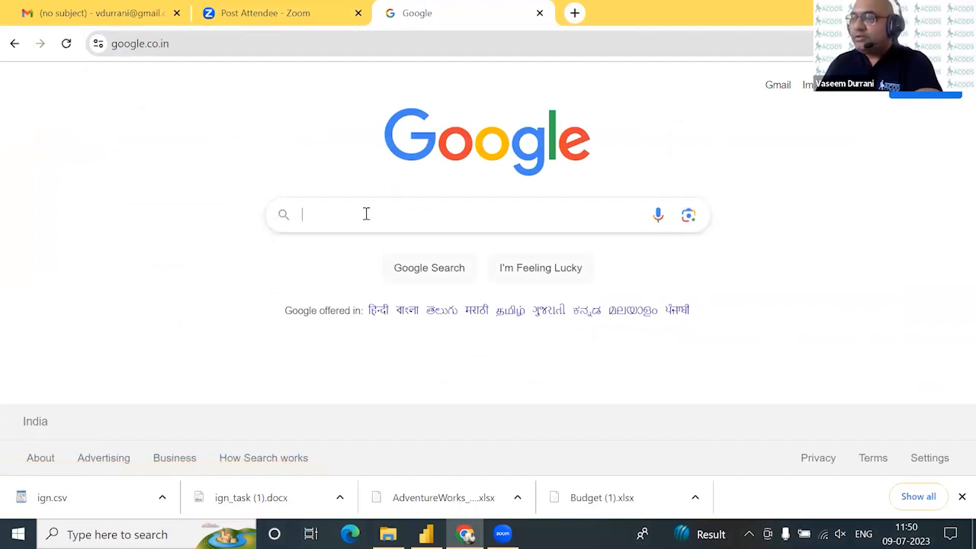
# Search Google for "power bi"
pyautogui.click(366, 214)
pyautogui.write('power bi')
pyautogui.press('Return')
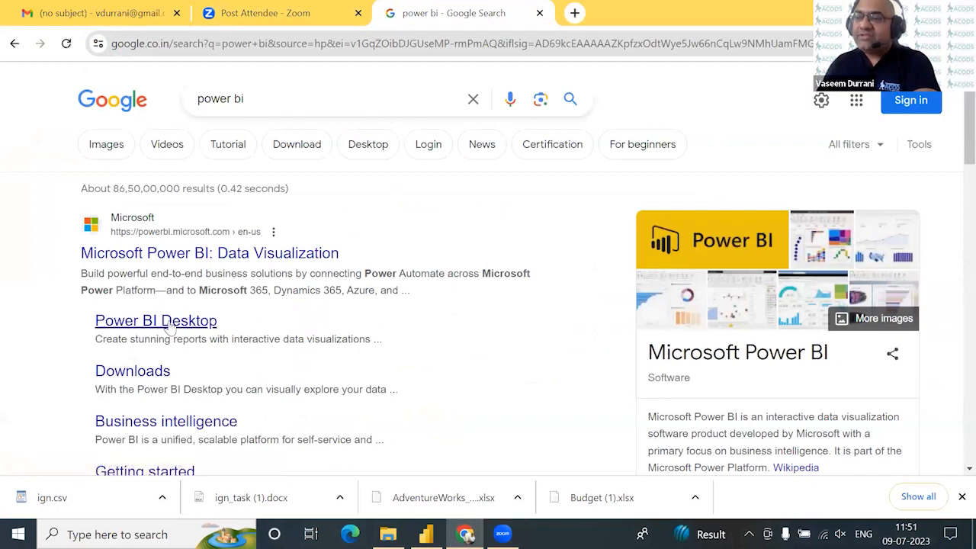
# Open Microsoft's Power BI Desktop page from the search results and select its full web address for sharing
pyautogui.click(171, 327)
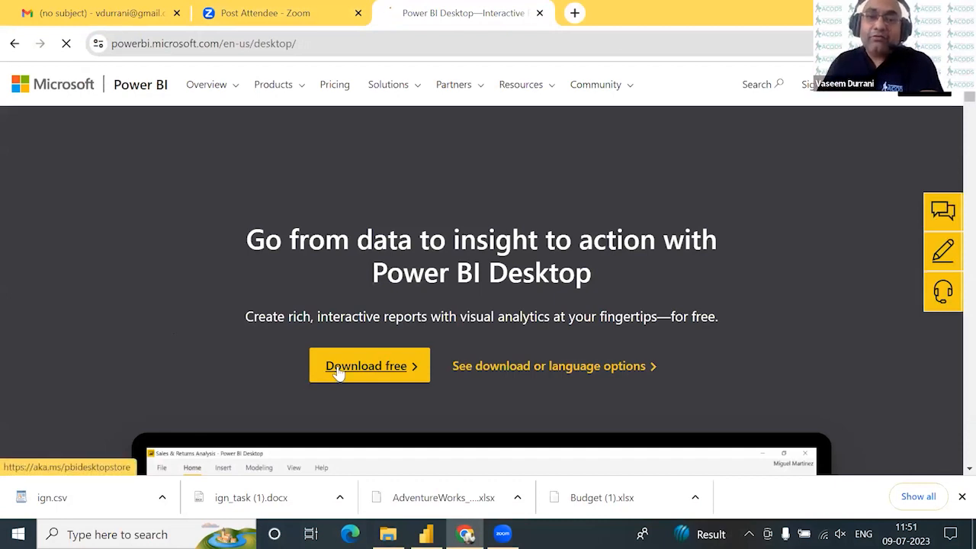
pyautogui.click(324, 42)
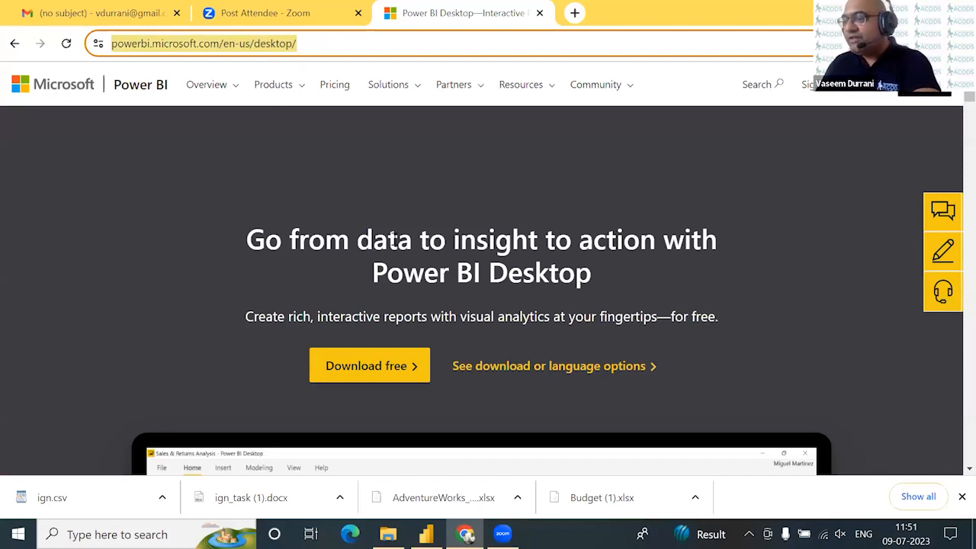
pyautogui.click(429, 392)
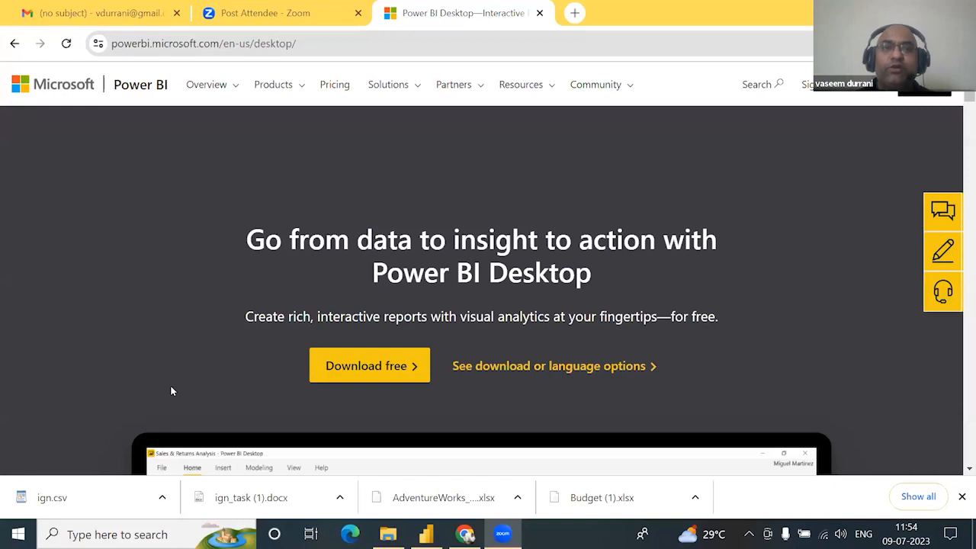
pyautogui.click(308, 37)
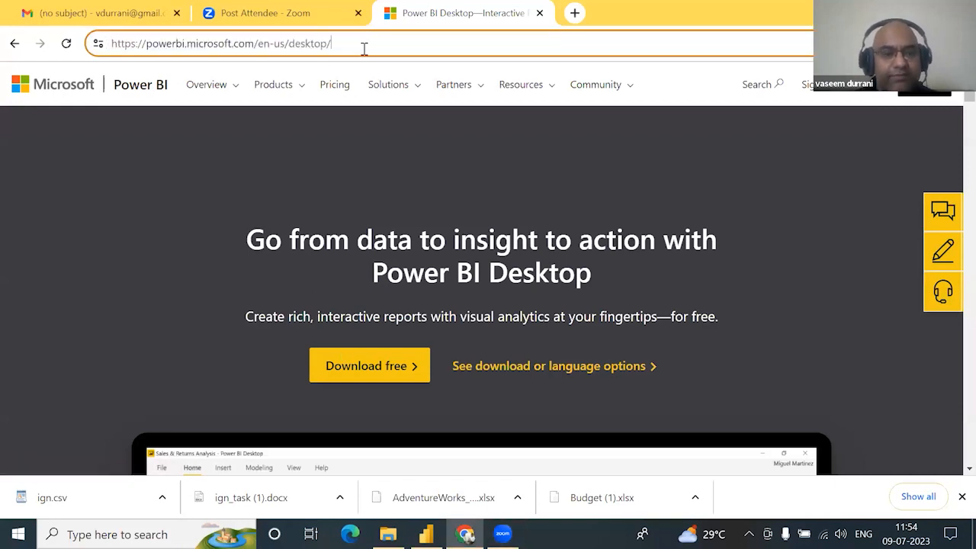
pyautogui.hotkey('ctrl', 'a')
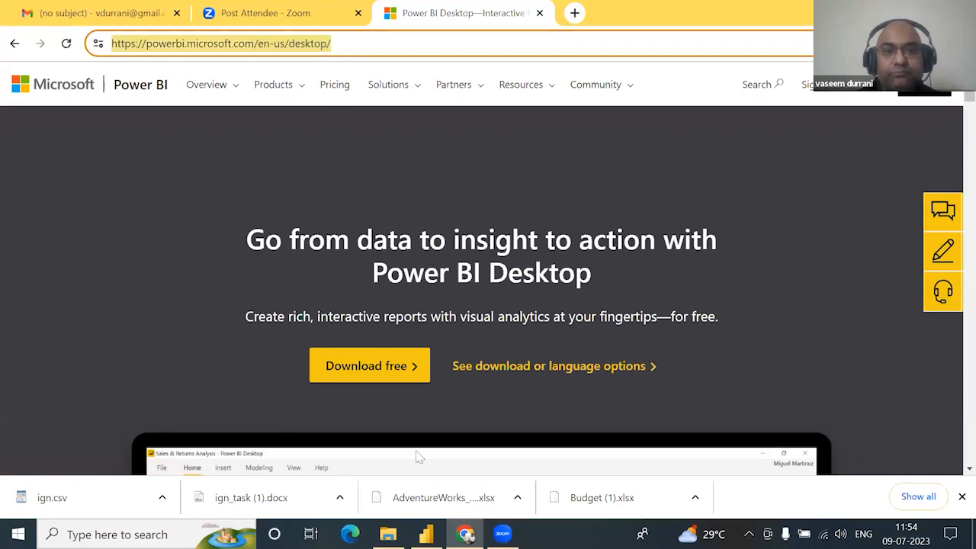
pyautogui.click(388, 351)
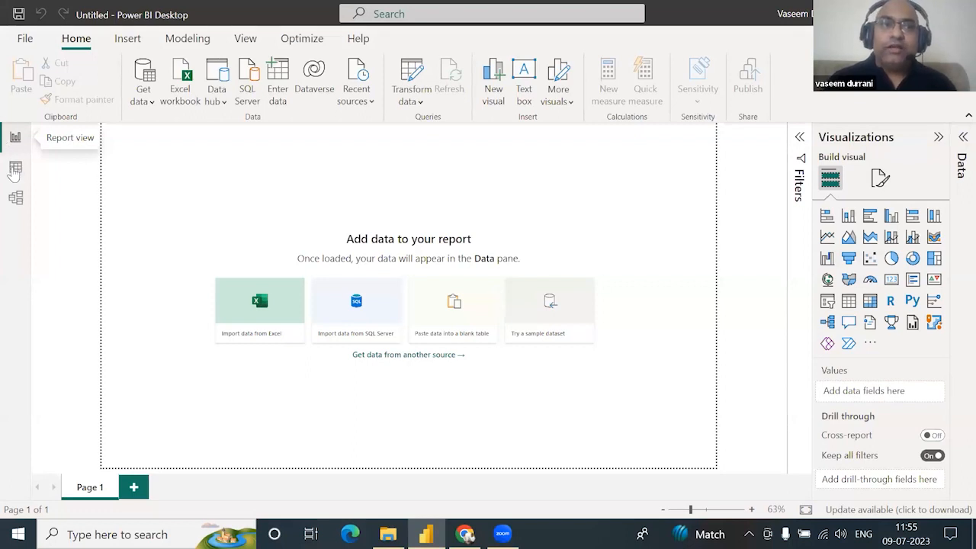
# In Power BI Desktop, look at the empty Data view and Model view, and return to the Report view
pyautogui.click(15, 169)
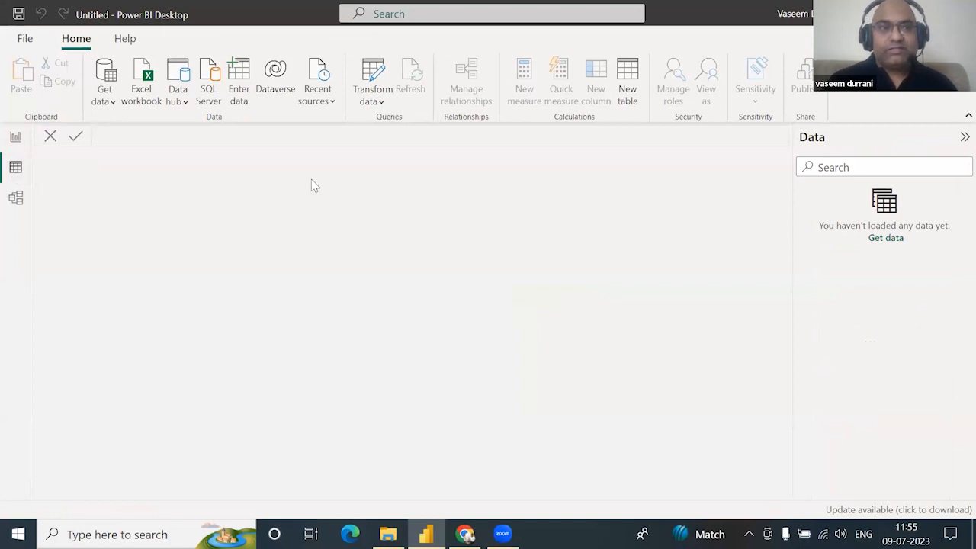
pyautogui.click(16, 199)
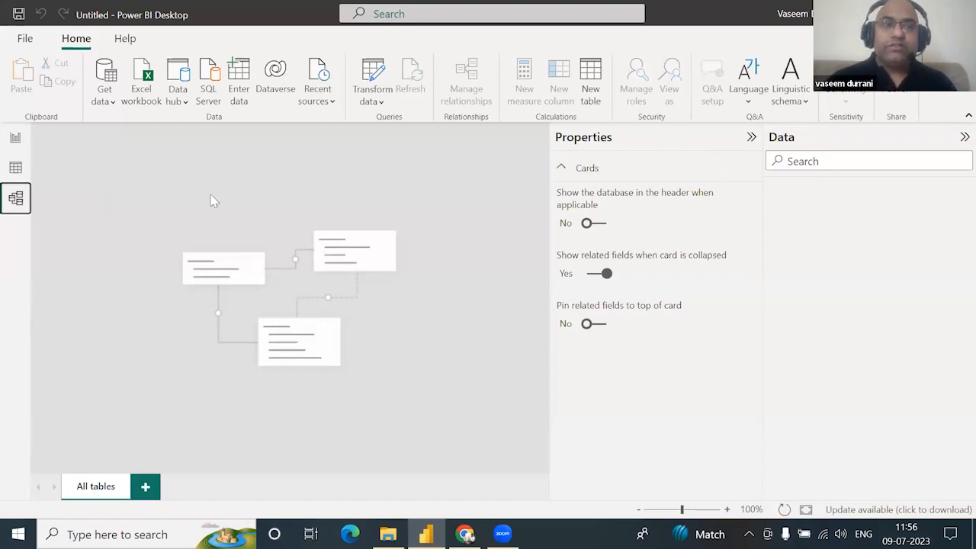
pyautogui.click(15, 168)
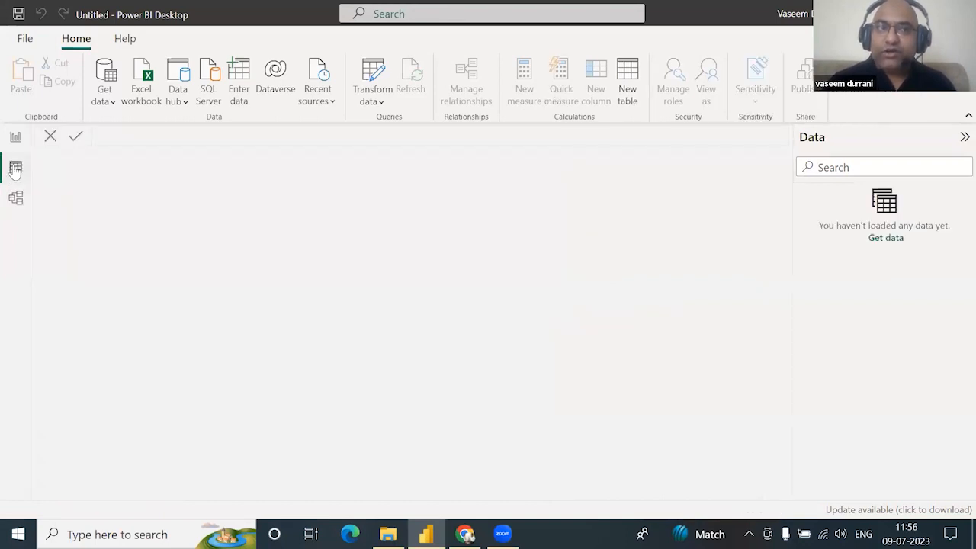
pyautogui.click(16, 139)
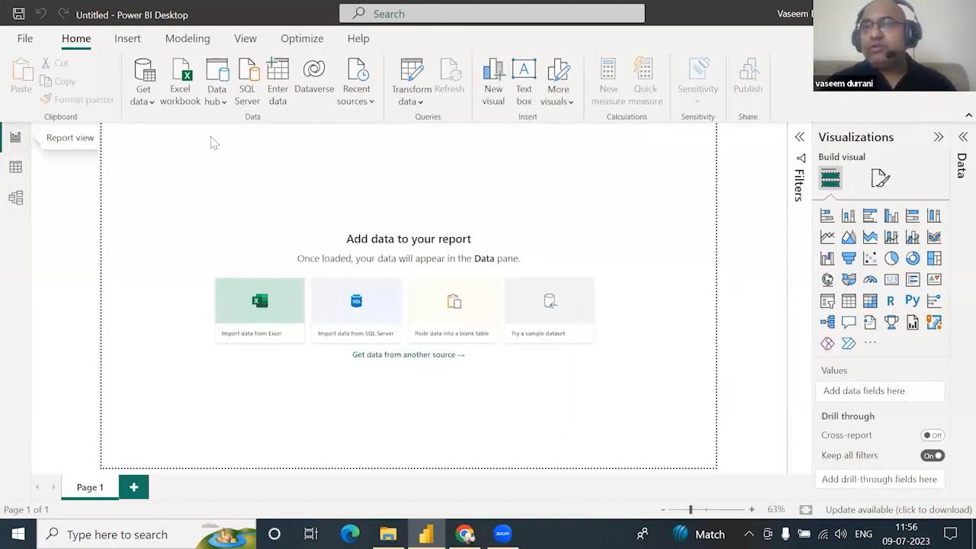
# Expand the Data pane, look into the Visualizations and Filters panes, and leave both of those collapsed
pyautogui.click(939, 137)
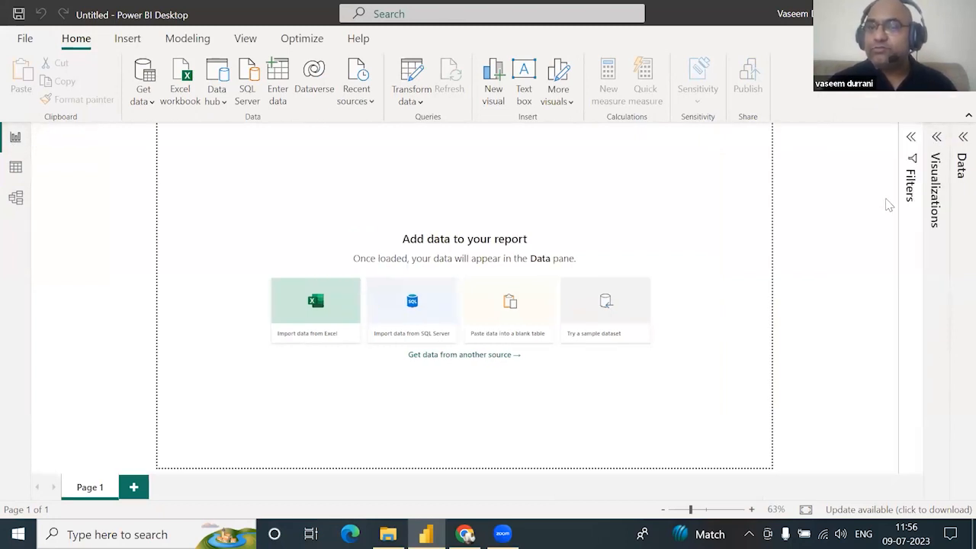
pyautogui.click(962, 138)
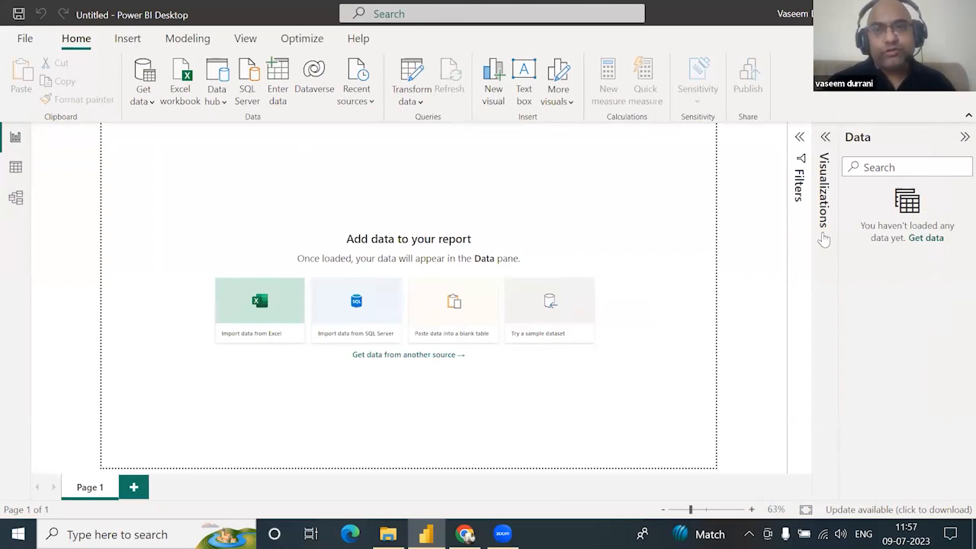
pyautogui.click(825, 137)
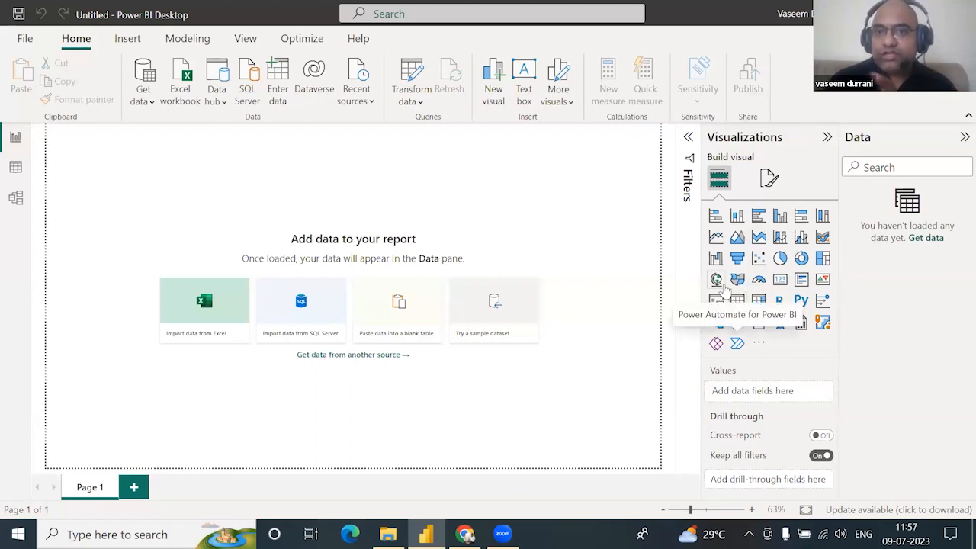
pyautogui.click(686, 137)
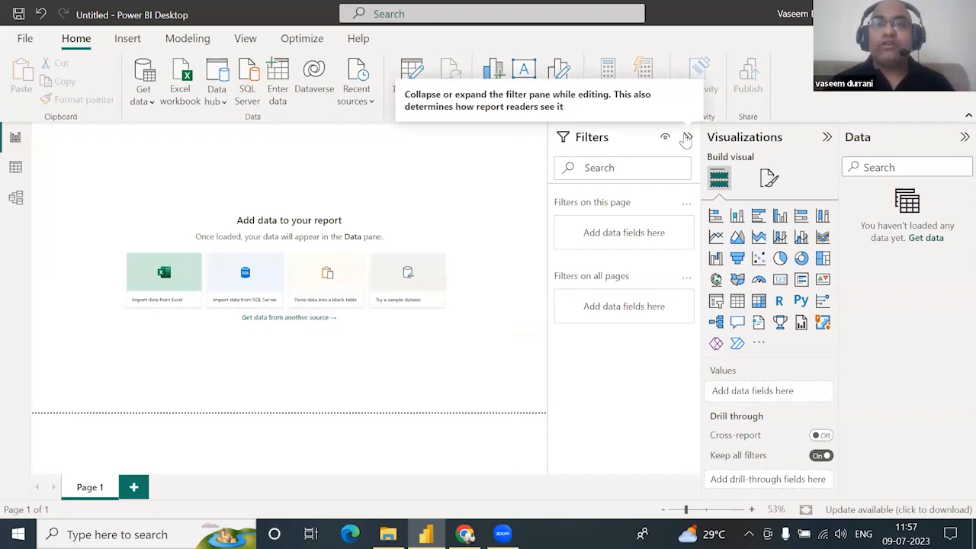
pyautogui.click(687, 137)
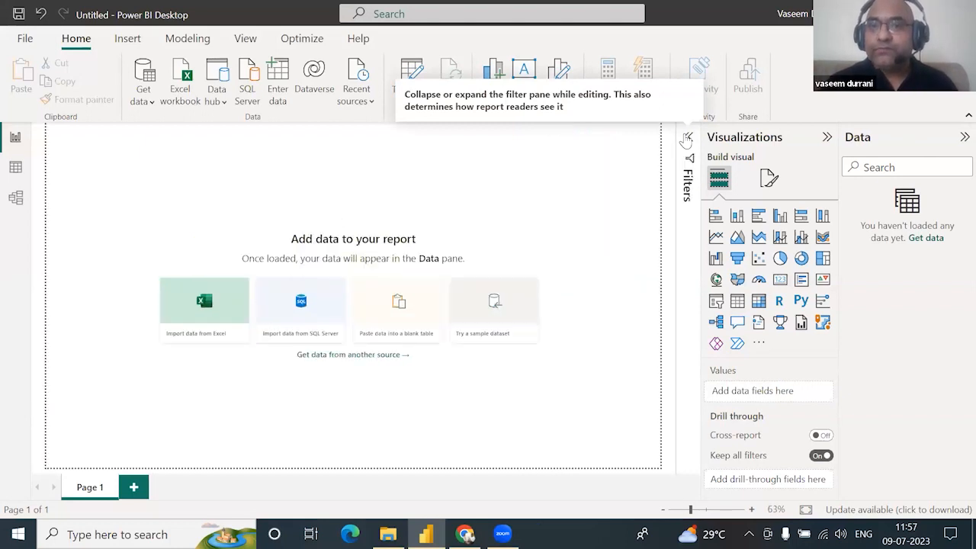
pyautogui.click(827, 137)
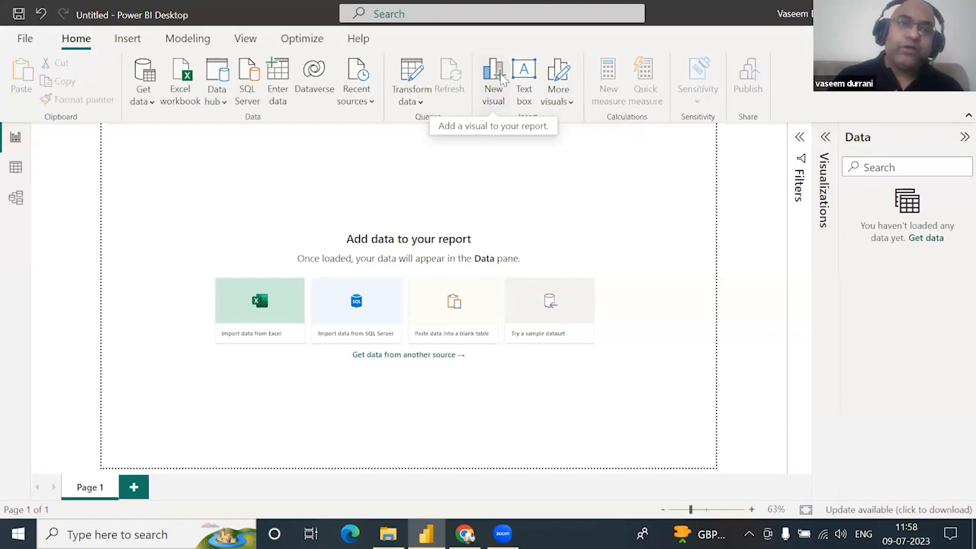
# Browse the full list of Get Data connectors and connect to the Excel workbook AdventureWorks_Database (1).xlsx in the Desktop's masterclass folder
pyautogui.click(150, 105)
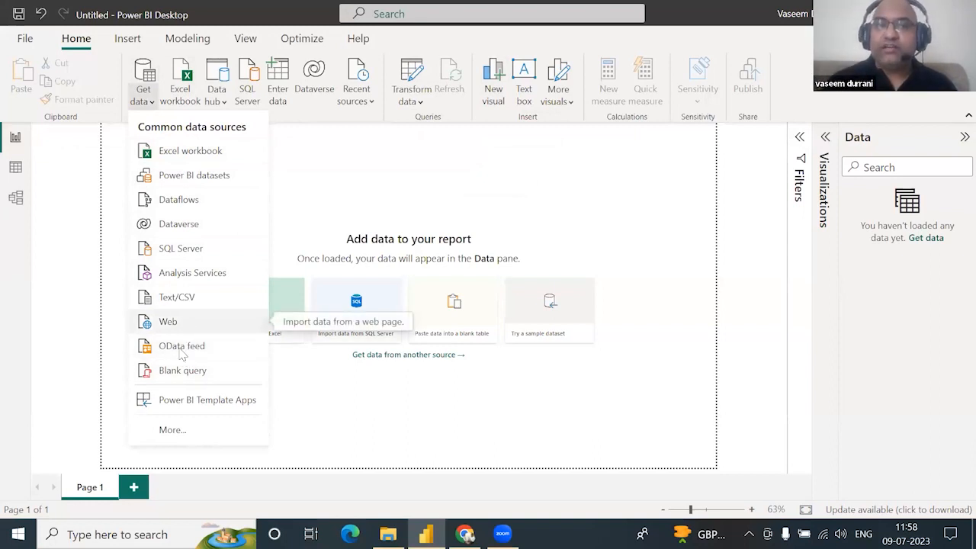
pyautogui.click(171, 430)
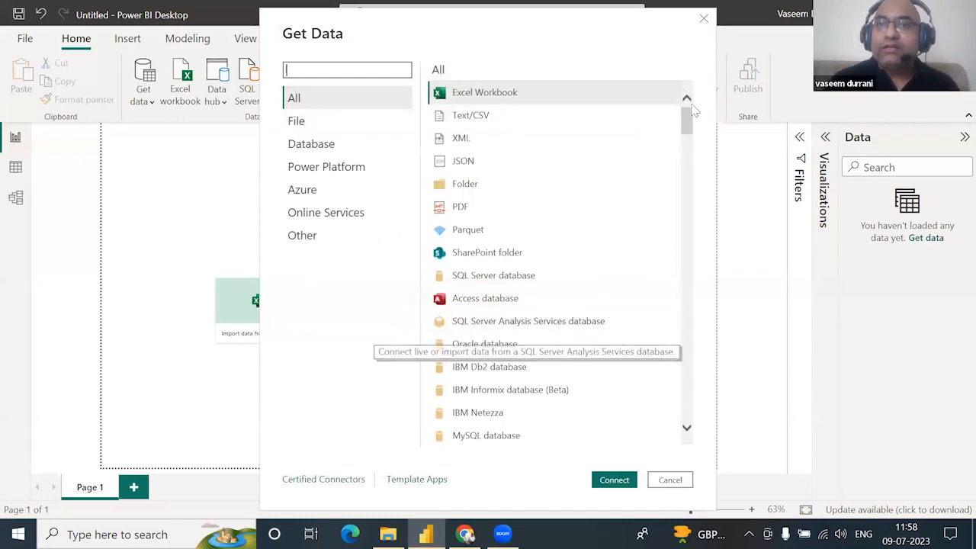
pyautogui.moveTo(685, 125); pyautogui.dragTo(684, 251)
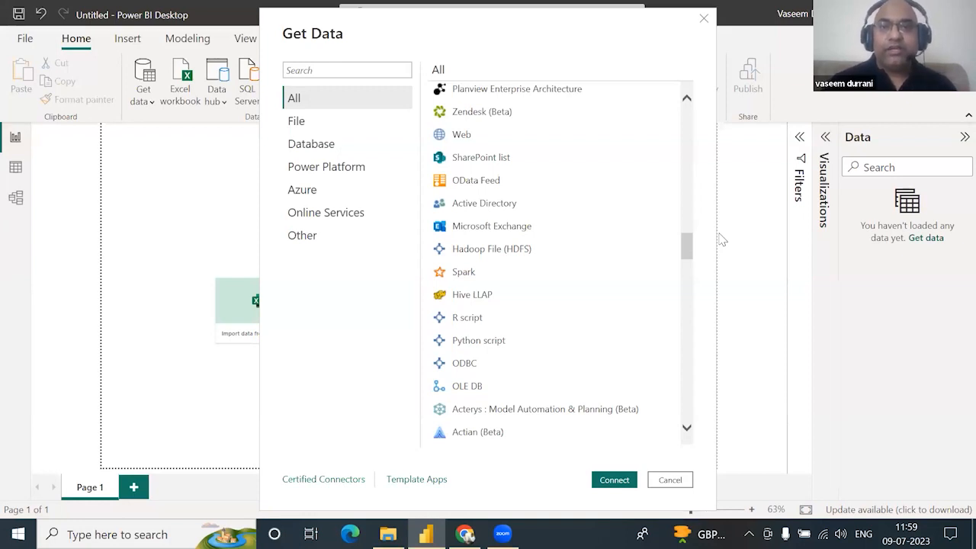
pyautogui.moveTo(687, 247); pyautogui.dragTo(694, 424)
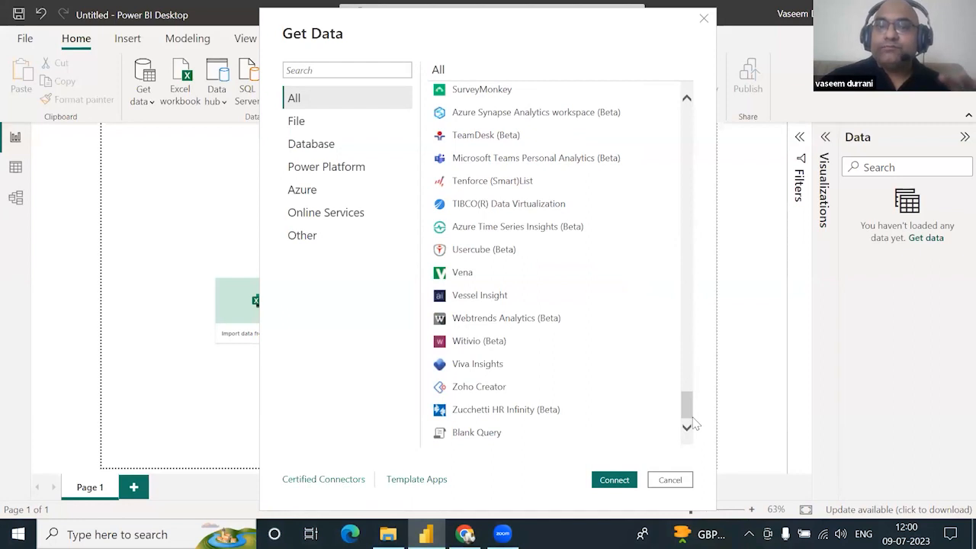
pyautogui.moveTo(687, 405); pyautogui.dragTo(709, 107)
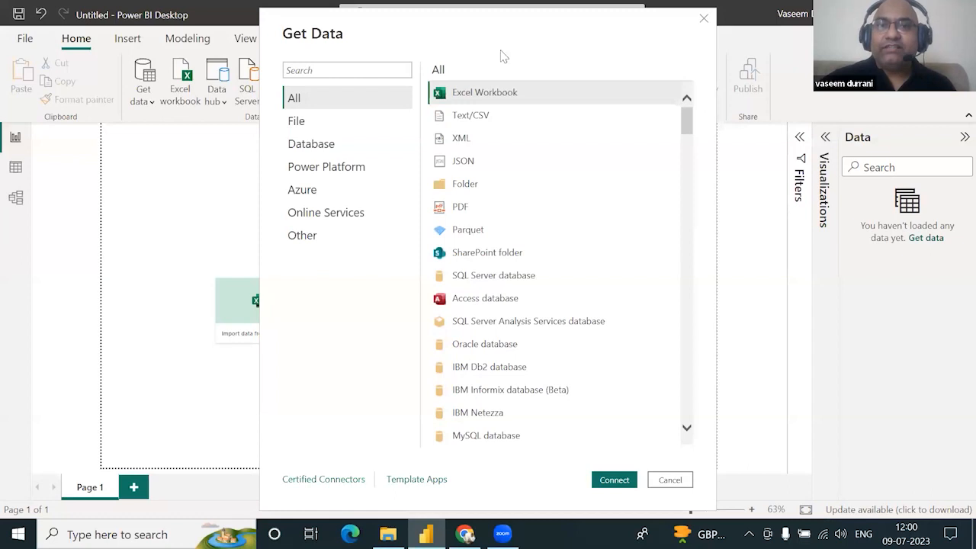
pyautogui.doubleClick(473, 92)
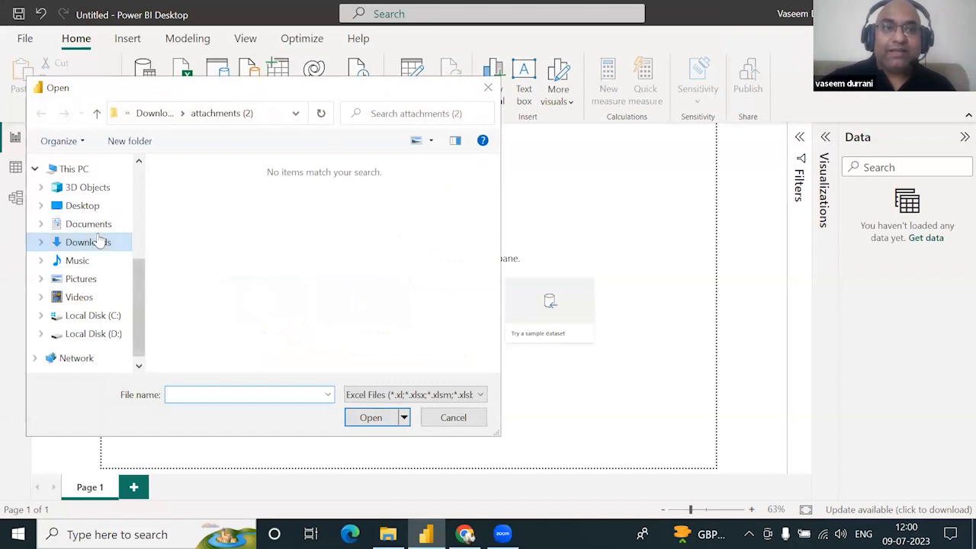
pyautogui.click(86, 206)
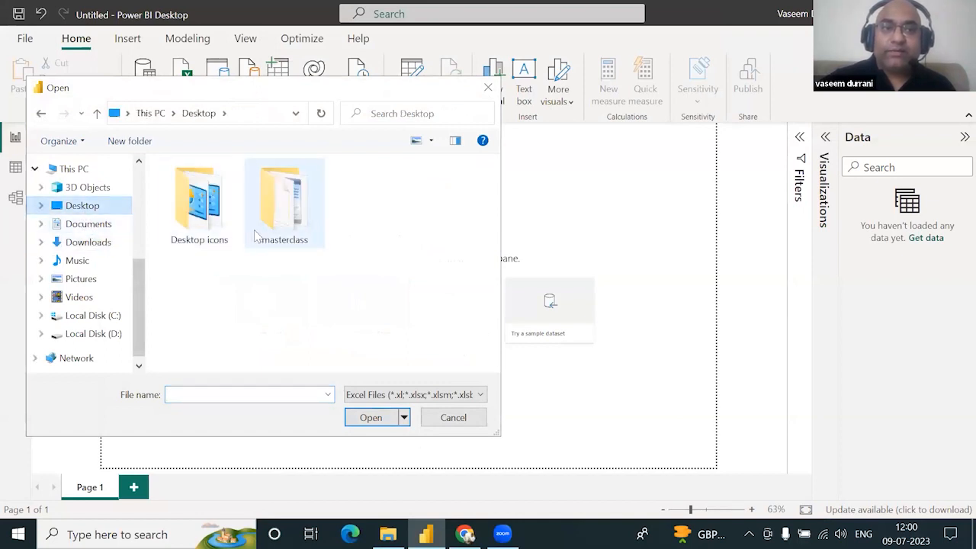
pyautogui.doubleClick(282, 220)
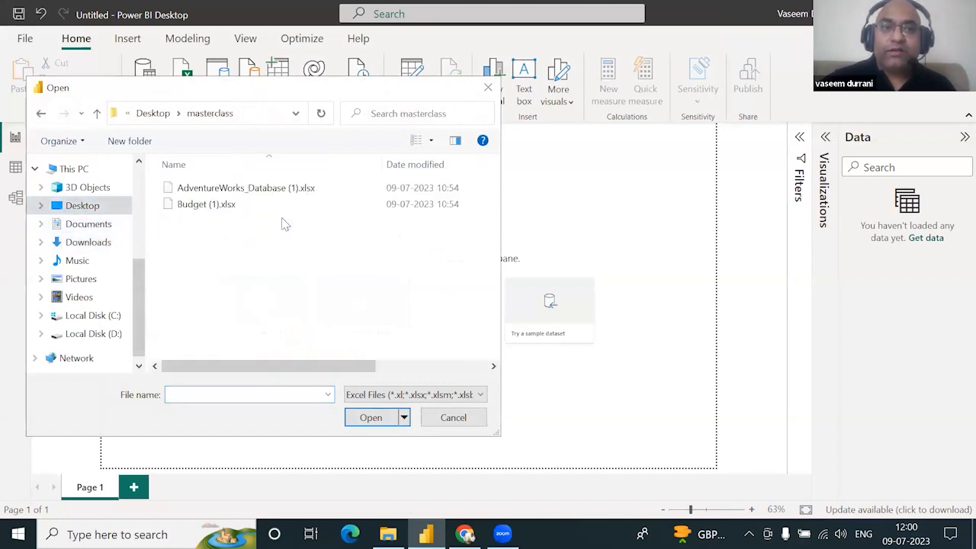
pyautogui.click(228, 187)
pyautogui.click(371, 422)
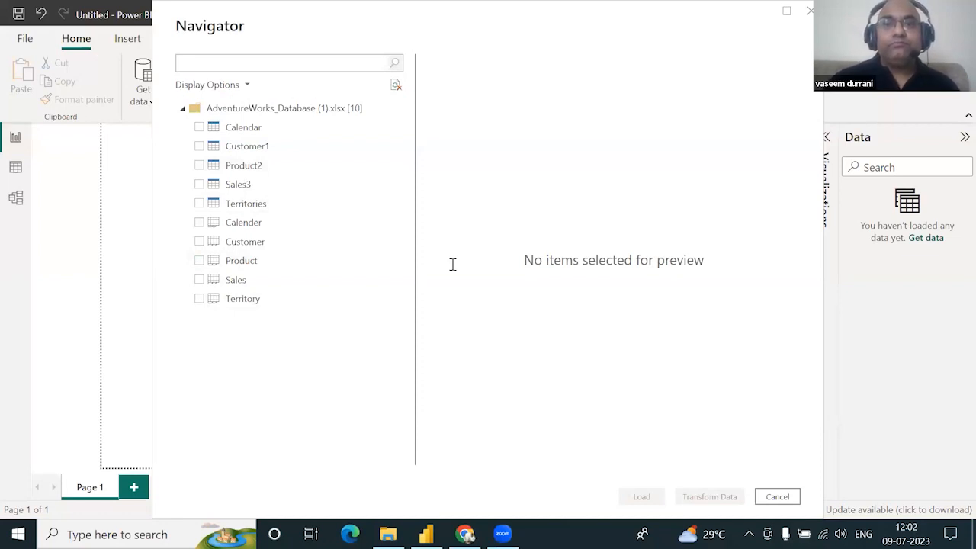
pyautogui.hotkey('alt', 'space')
pyautogui.press('Escape')
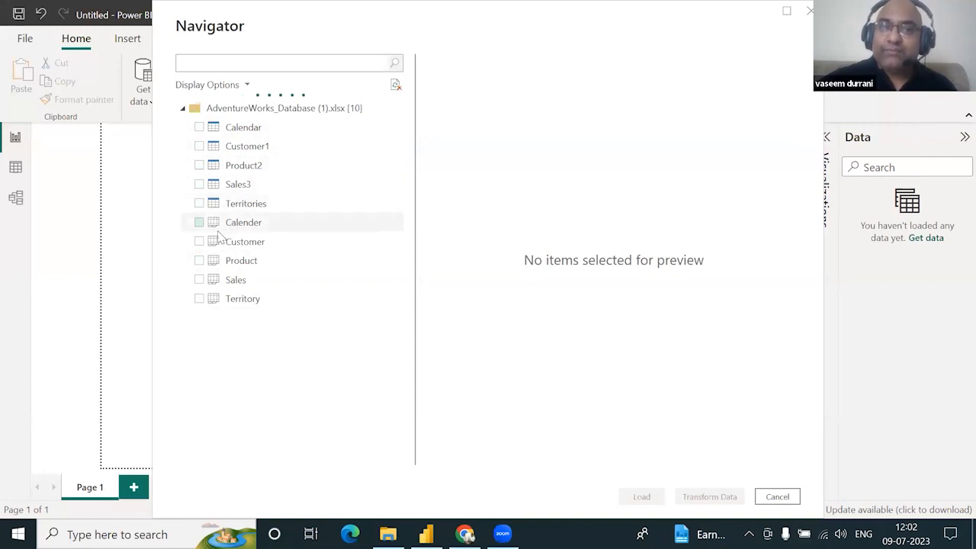
# Preview the workbook's Territory, Sales and Product sheets and its Sales3 table
pyautogui.click(230, 298)
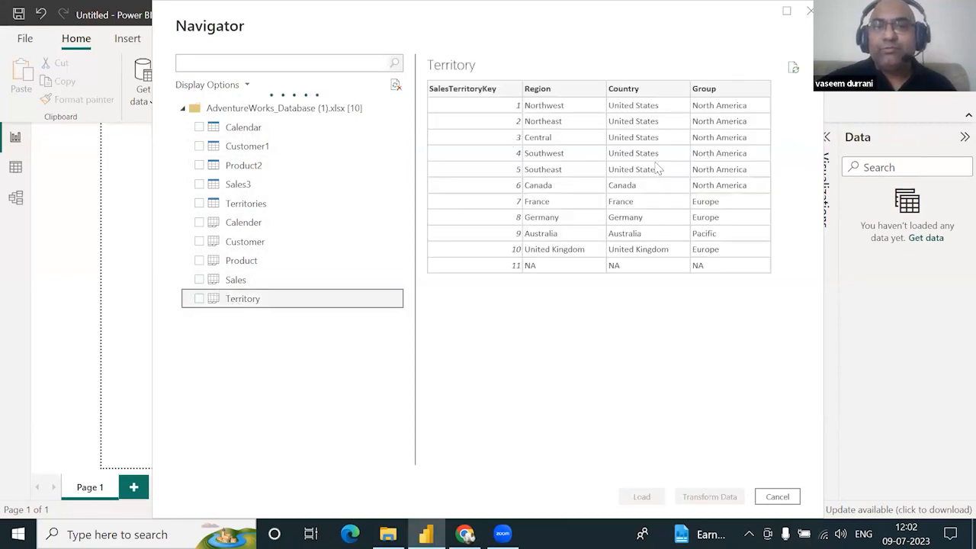
pyautogui.click(235, 280)
pyautogui.click(242, 261)
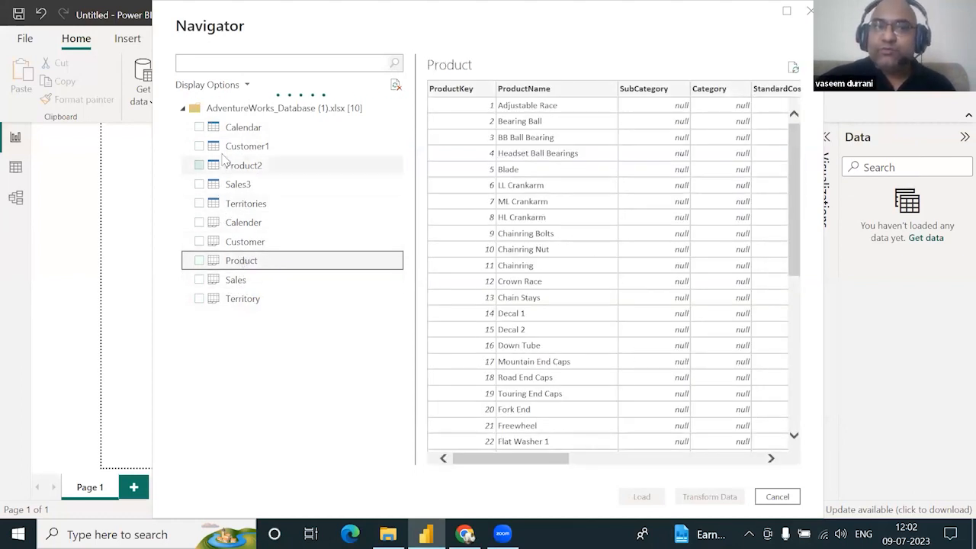
pyautogui.rightClick(242, 208)
pyautogui.click(244, 183)
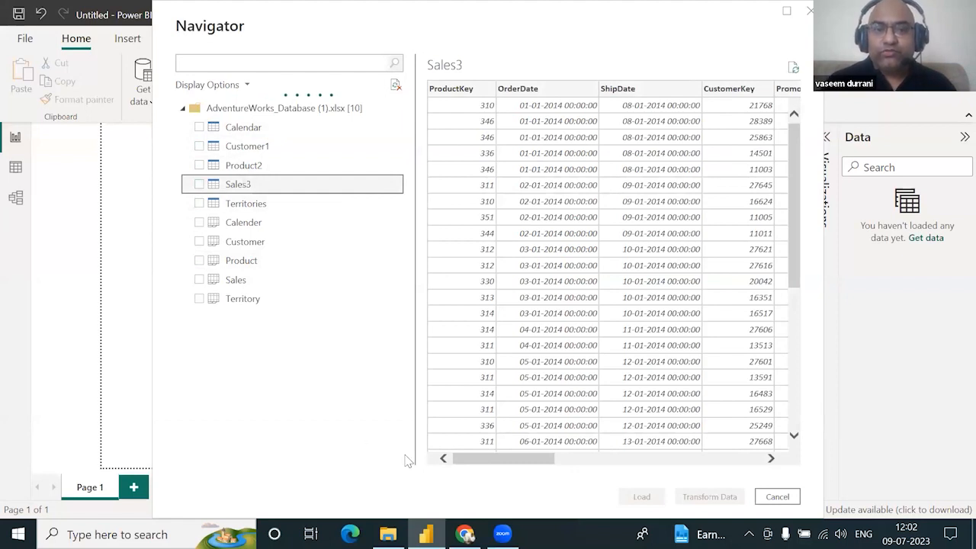
# Select the Calender, Customer, Product, Sales and Territory sheets and load them into the report
pyautogui.click(199, 222)
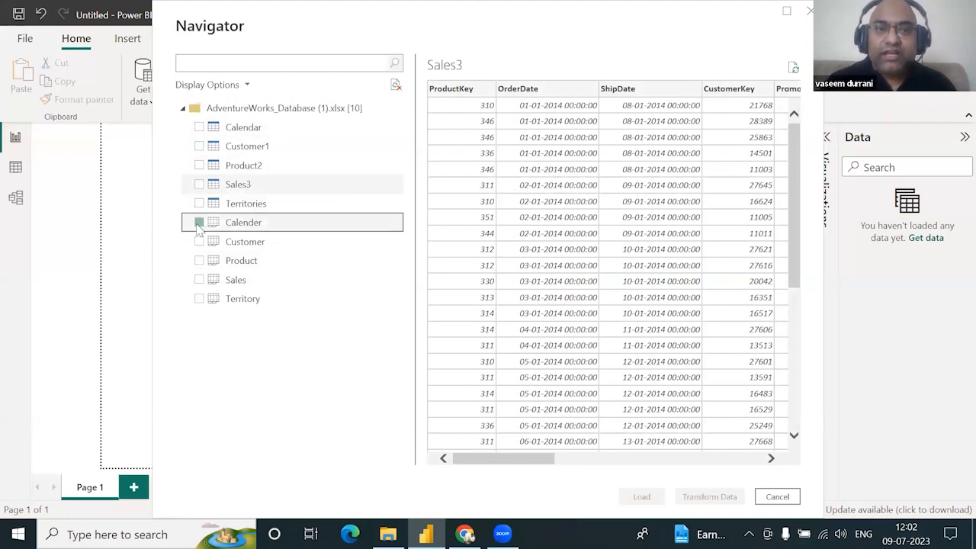
pyautogui.click(199, 241)
pyautogui.click(199, 259)
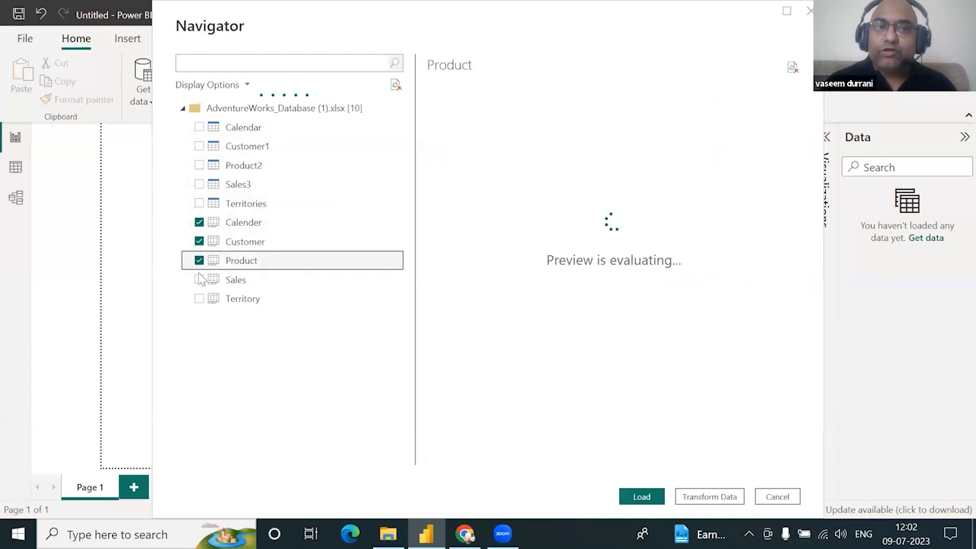
pyautogui.click(199, 279)
pyautogui.click(199, 299)
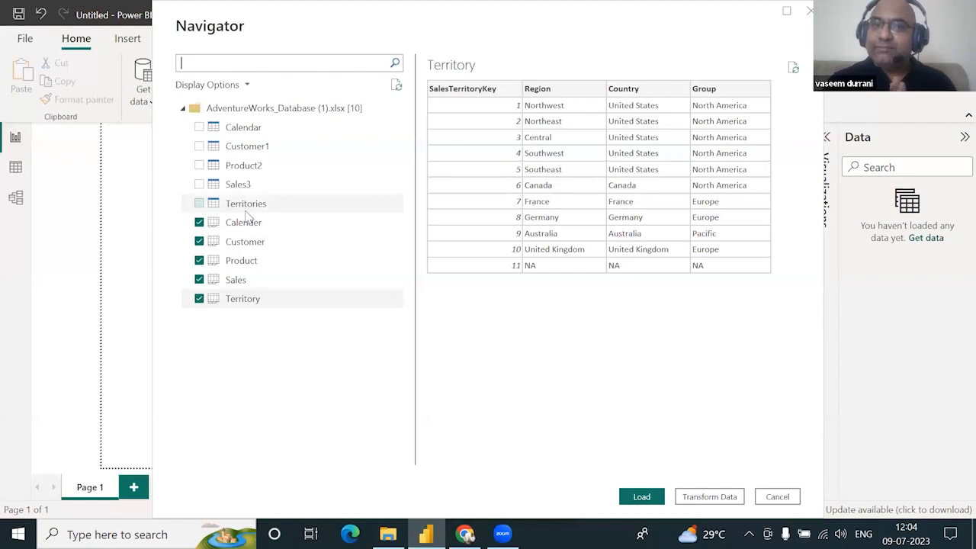
pyautogui.click(642, 497)
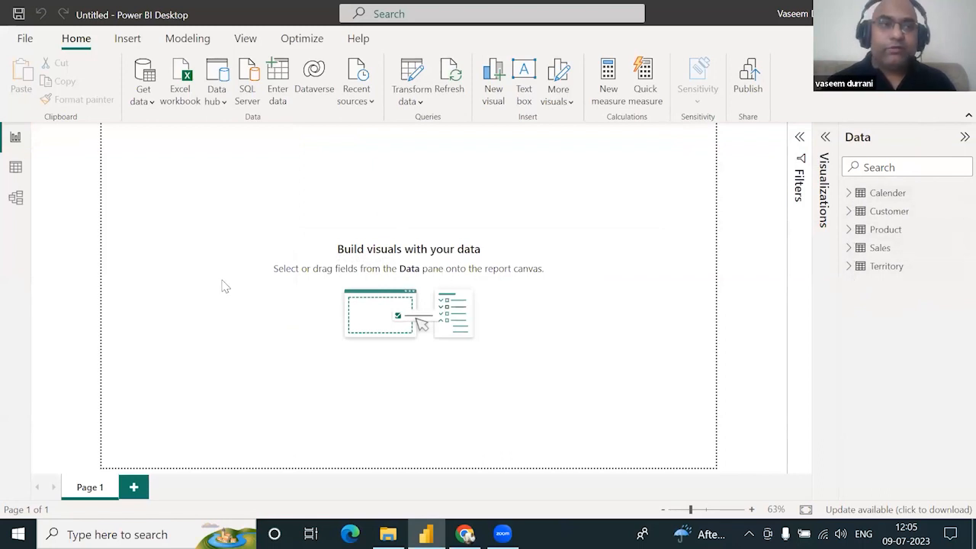
# Show the Calender table in the Data view and look across its columns
pyautogui.click(15, 169)
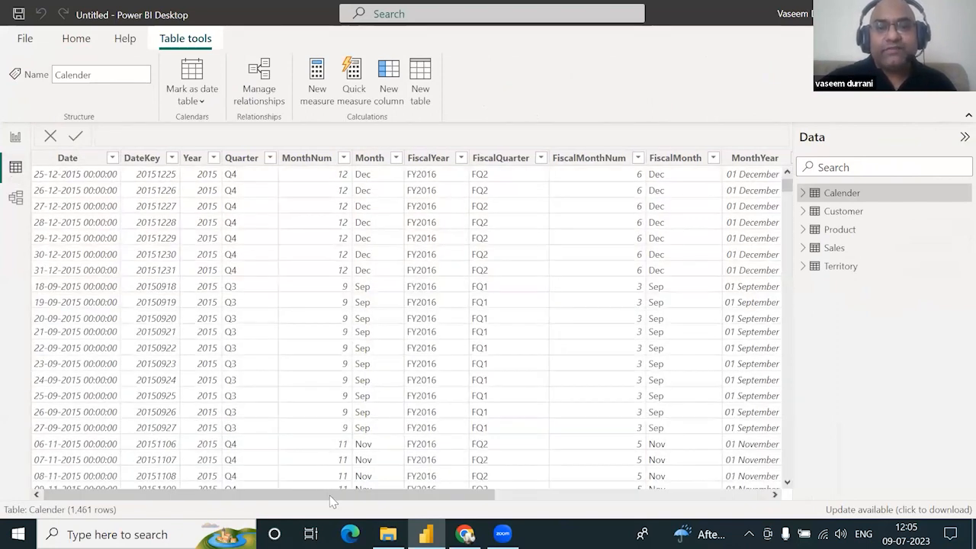
pyautogui.moveTo(330, 496); pyautogui.dragTo(583, 495)
pyautogui.moveTo(432, 522); pyautogui.dragTo(270, 503)
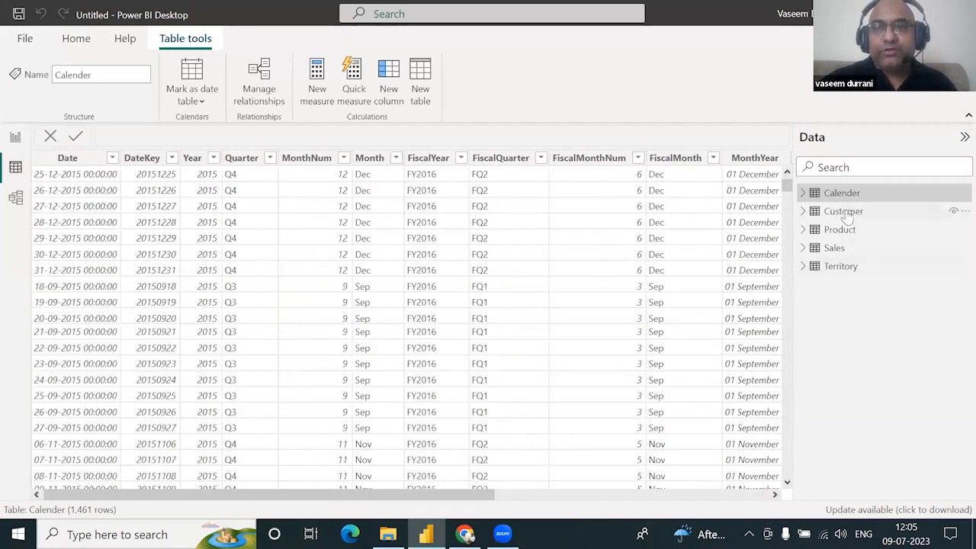
# Look through the Product and Sales tables in the Data view, then list the Sales fields and highlight the TaxAmt column
pyautogui.click(832, 232)
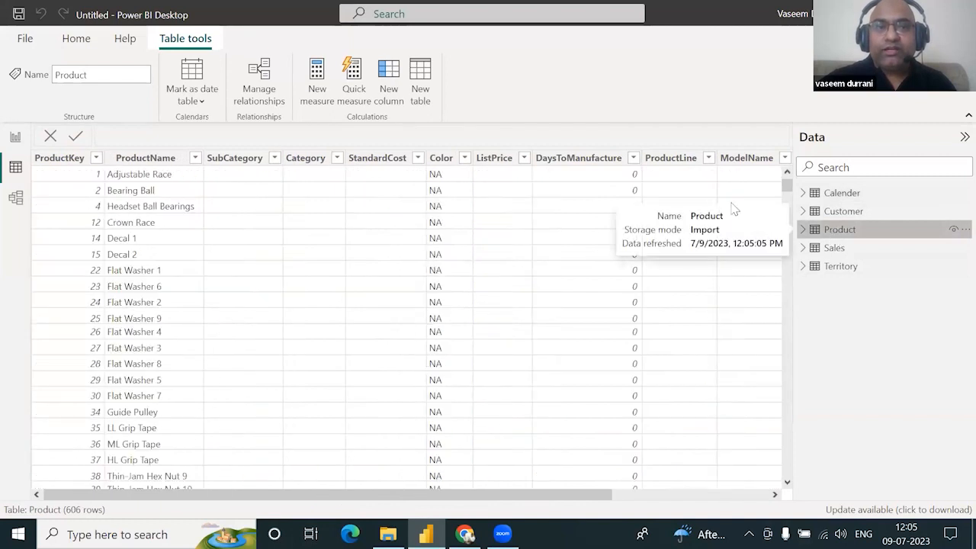
pyautogui.click(830, 251)
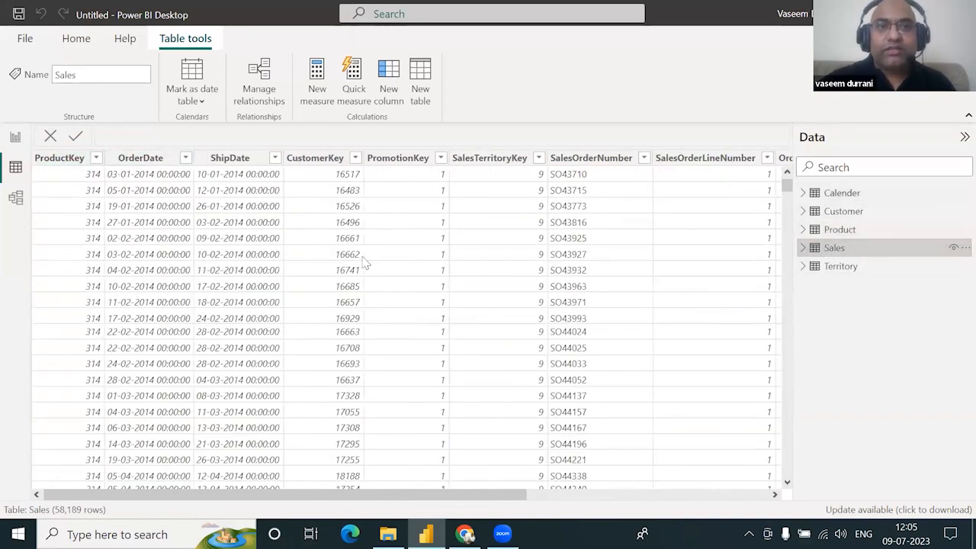
pyautogui.moveTo(484, 494); pyautogui.dragTo(782, 499)
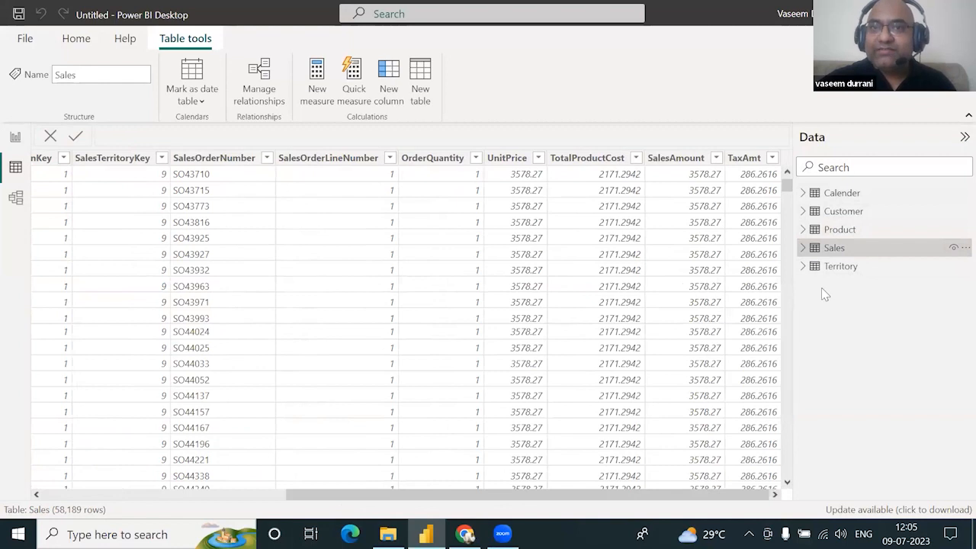
pyautogui.click(801, 249)
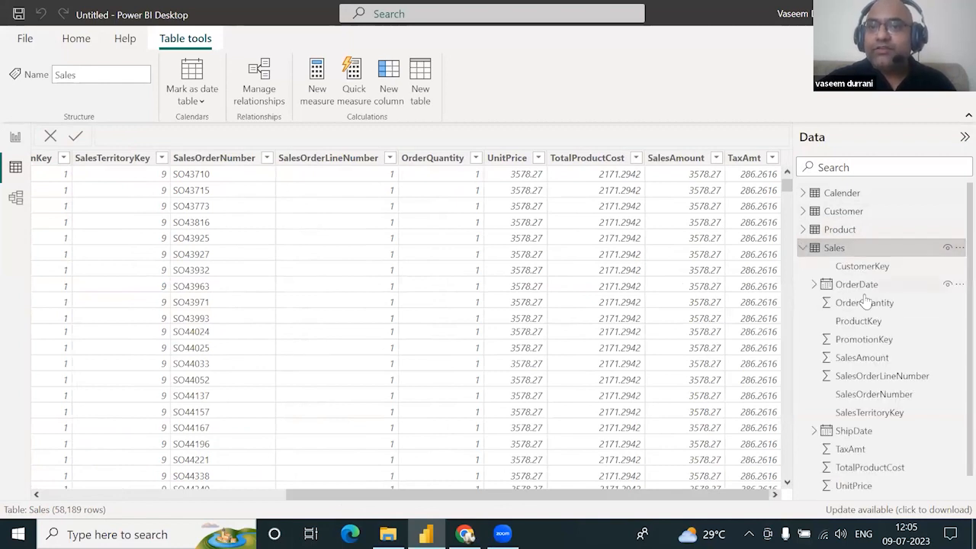
pyautogui.scroll(-1, 855, 400)
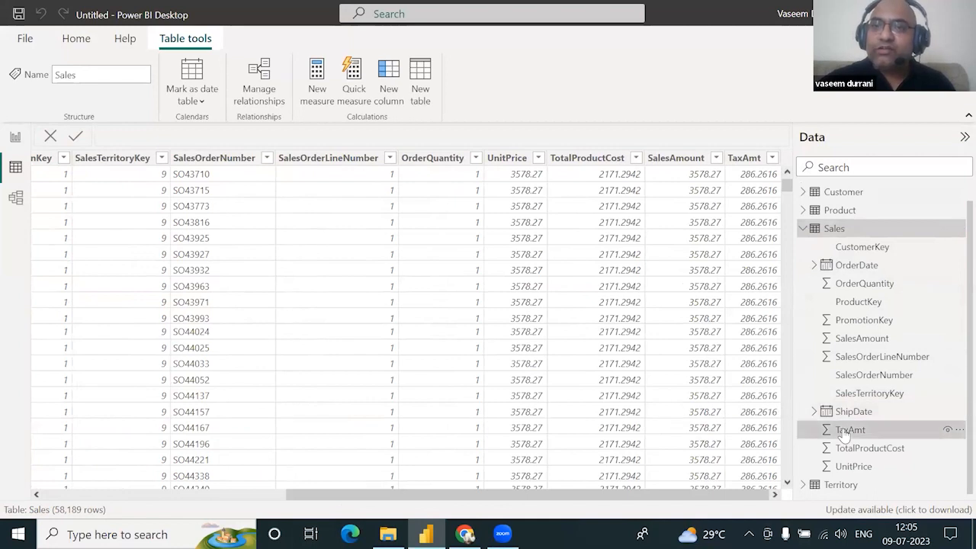
pyautogui.click(844, 432)
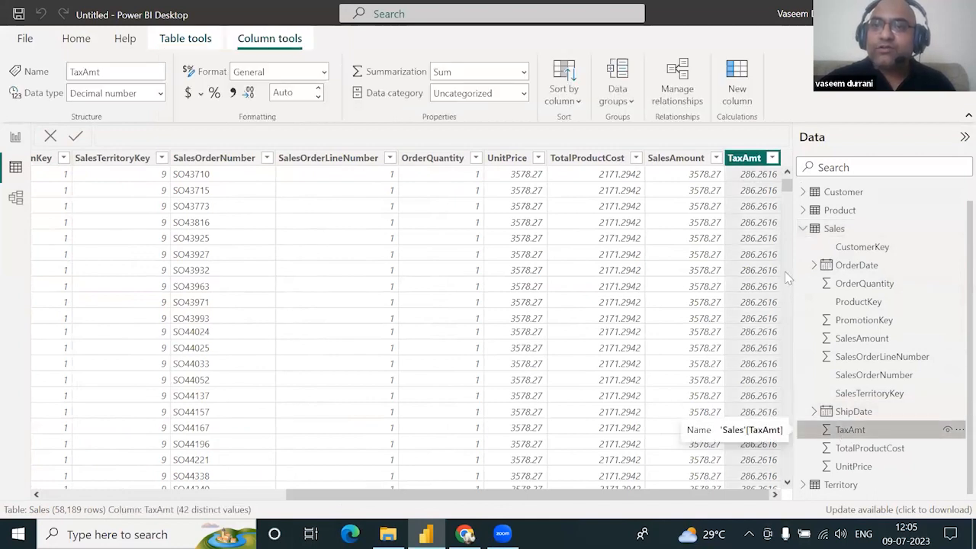
# List the fields of the Product and Calender tables and highlight the Category and MonthYear columns
pyautogui.click(803, 210)
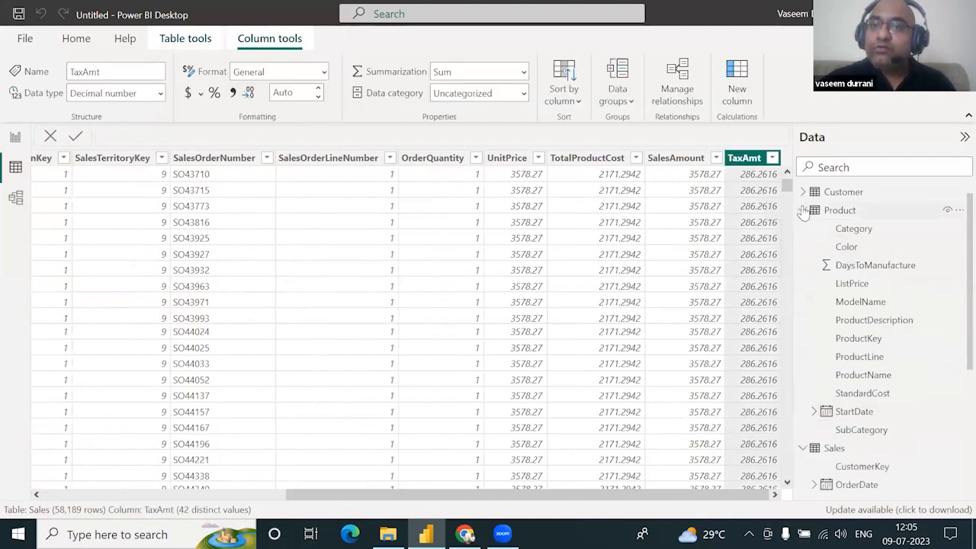
pyautogui.click(844, 232)
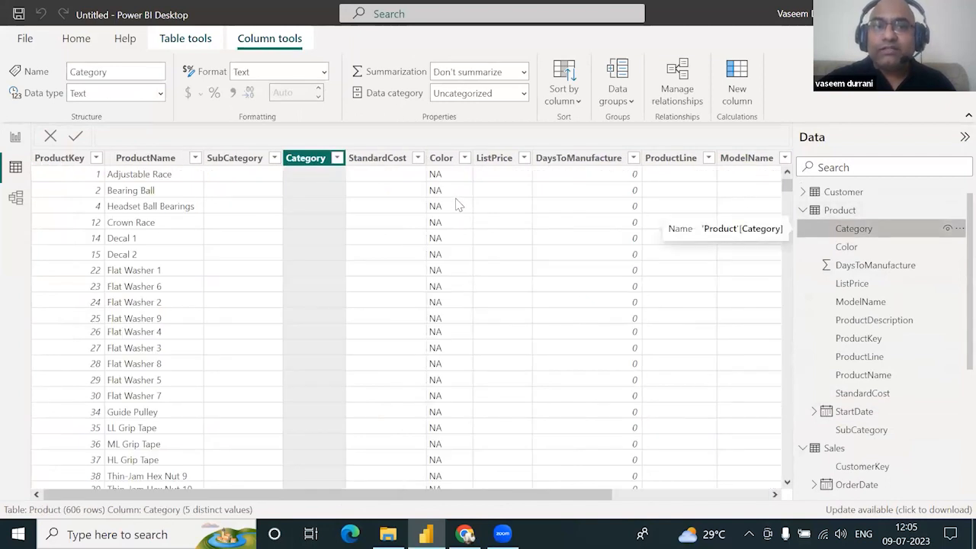
pyautogui.scroll(-3, 885, 374)
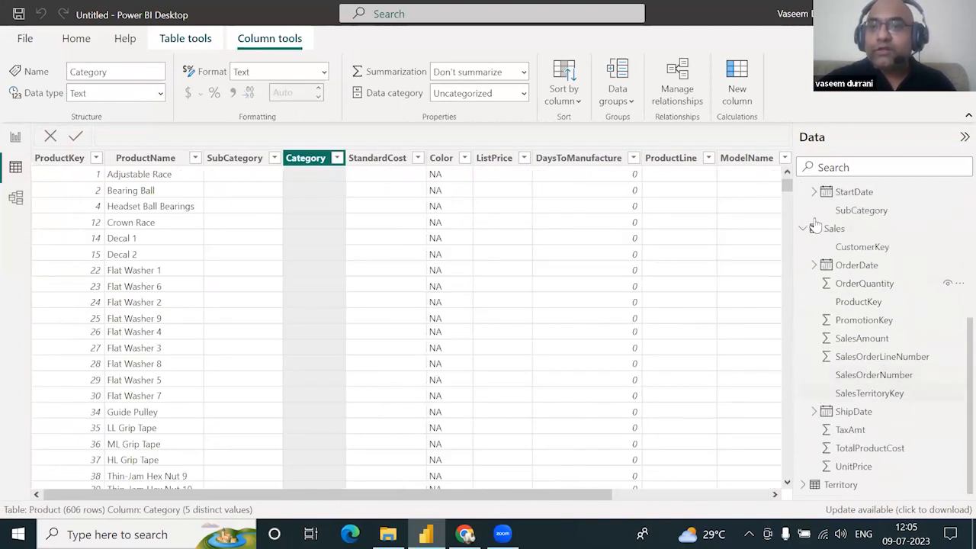
pyautogui.scroll(3, 814, 227)
pyautogui.scroll(2, 817, 223)
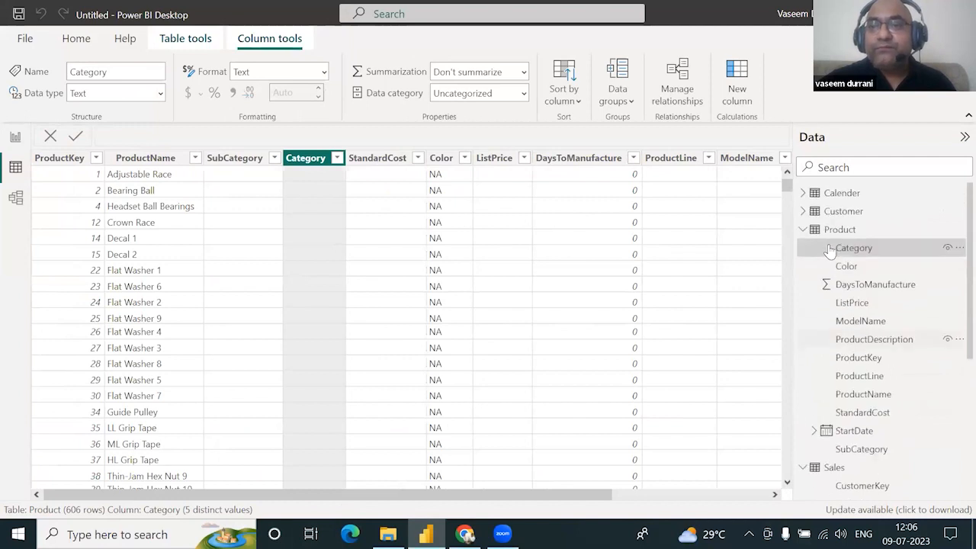
pyautogui.click(802, 193)
pyautogui.click(854, 358)
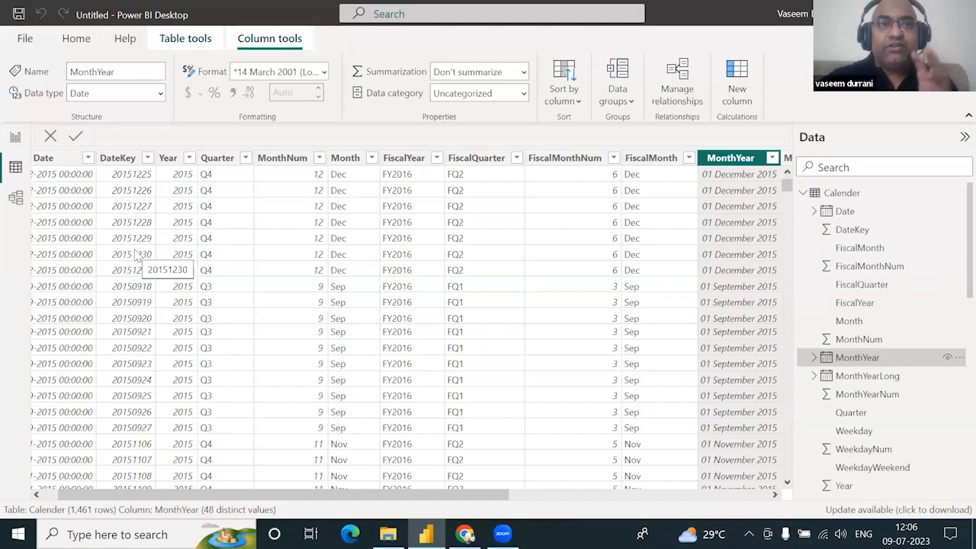
# Switch to the Model view and collapse the Properties pane so the related table cards fit the diagram
pyautogui.click(15, 200)
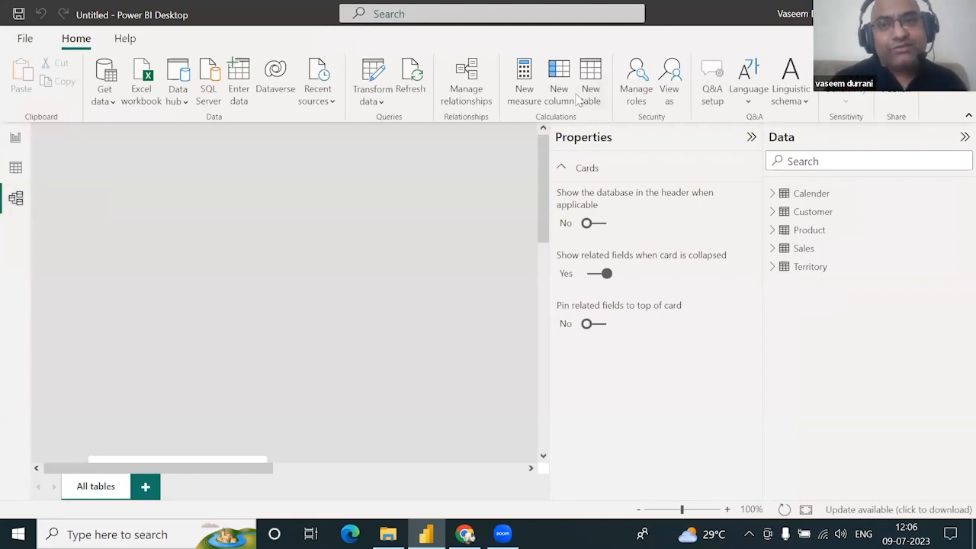
pyautogui.click(751, 138)
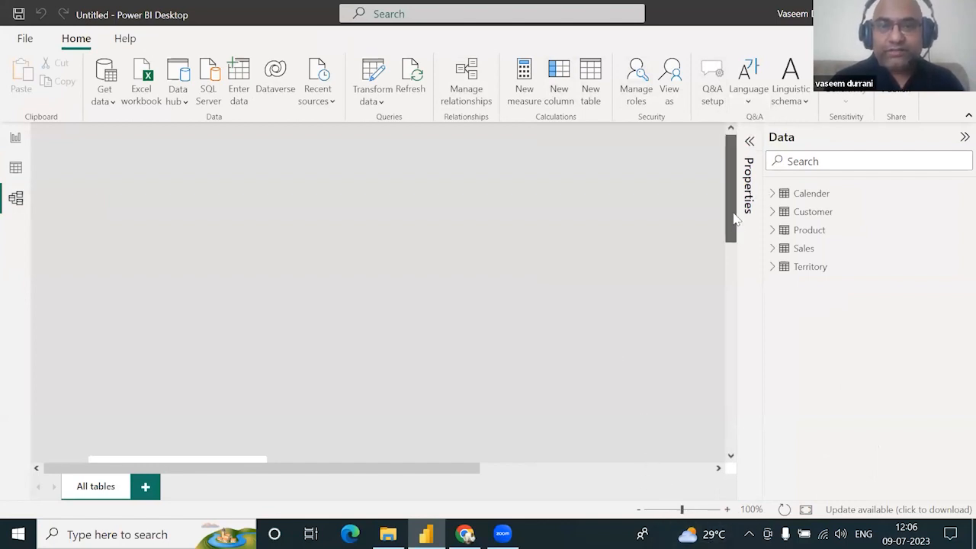
pyautogui.scroll(-3, 713, 210)
pyautogui.moveTo(681, 509); pyautogui.dragTo(660, 509)
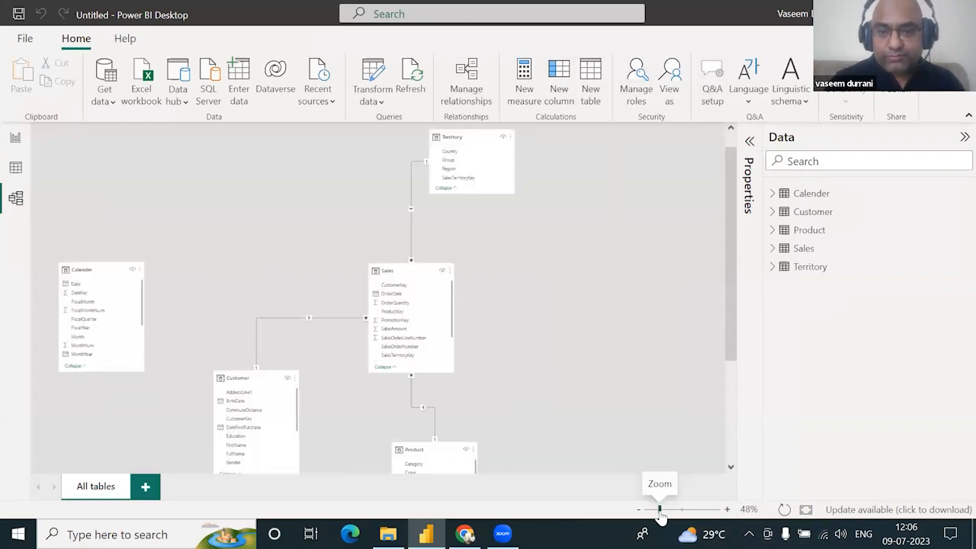
# Shift the Sales card slightly and line up the Calender, Customer and Product cards in a row with Territory above it
pyautogui.moveTo(392, 269); pyautogui.dragTo(377, 263)
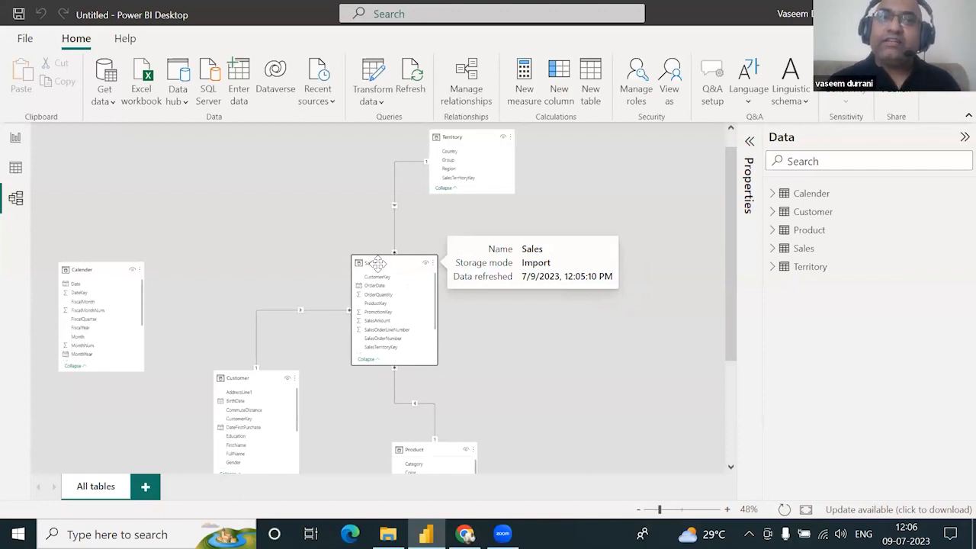
pyautogui.click(240, 375)
pyautogui.moveTo(239, 375); pyautogui.dragTo(288, 138)
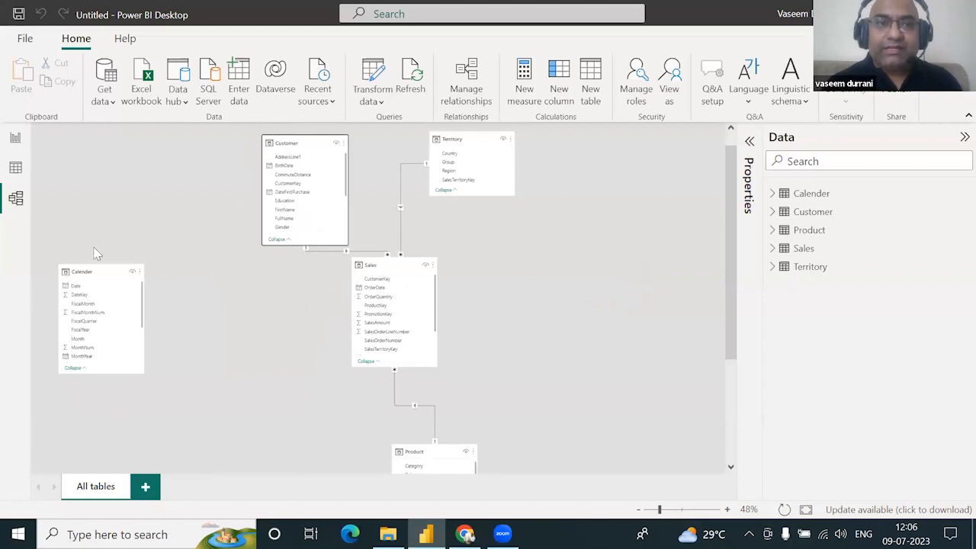
pyautogui.moveTo(96, 272); pyautogui.dragTo(195, 132)
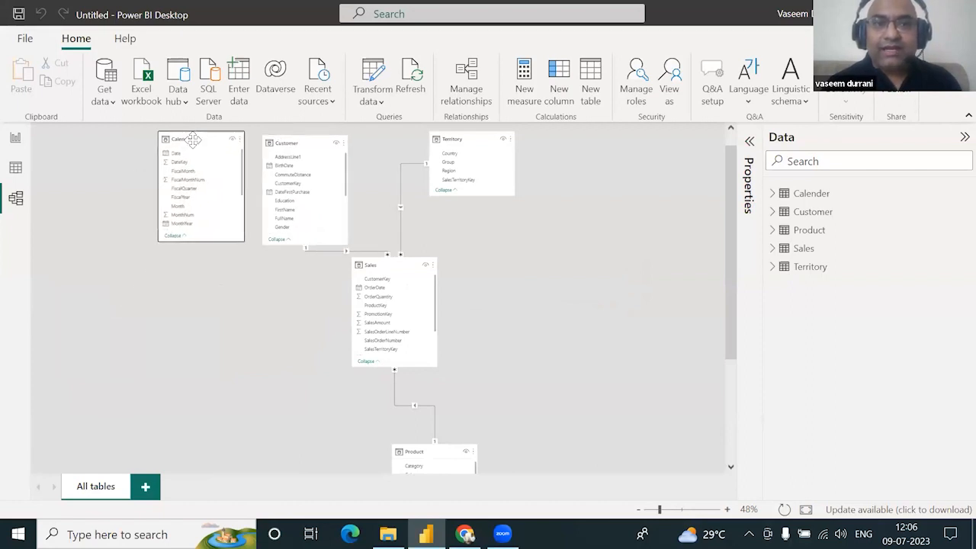
pyautogui.moveTo(420, 449); pyautogui.dragTo(577, 168)
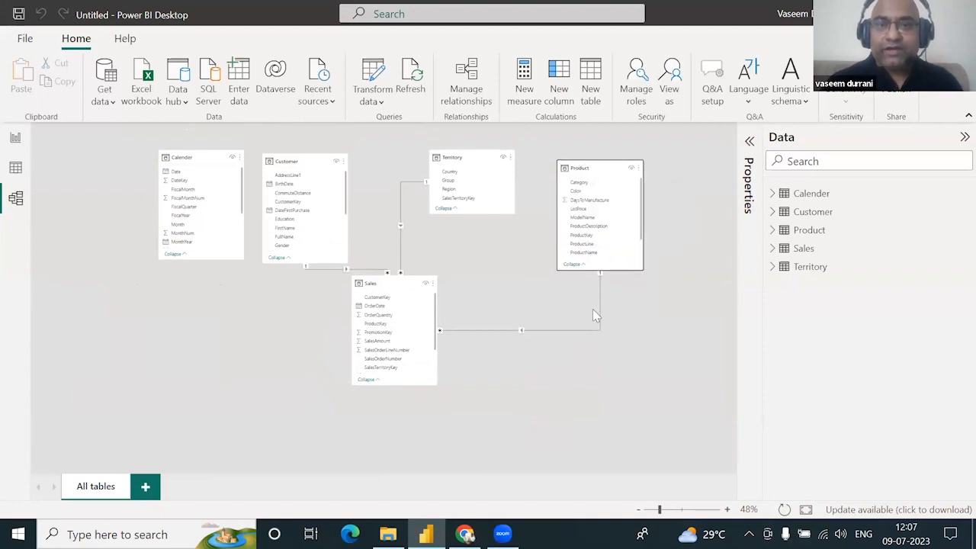
# Space the Territory and Product cards evenly in the upper row and move the Sales card slightly lower beneath them
pyautogui.click(727, 510)
pyautogui.click(726, 509)
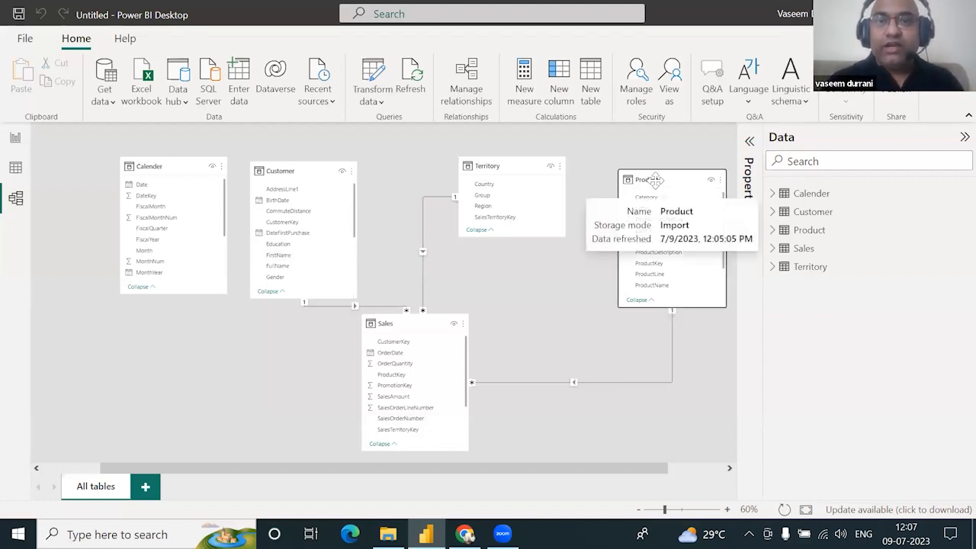
pyautogui.moveTo(648, 179); pyautogui.dragTo(623, 163)
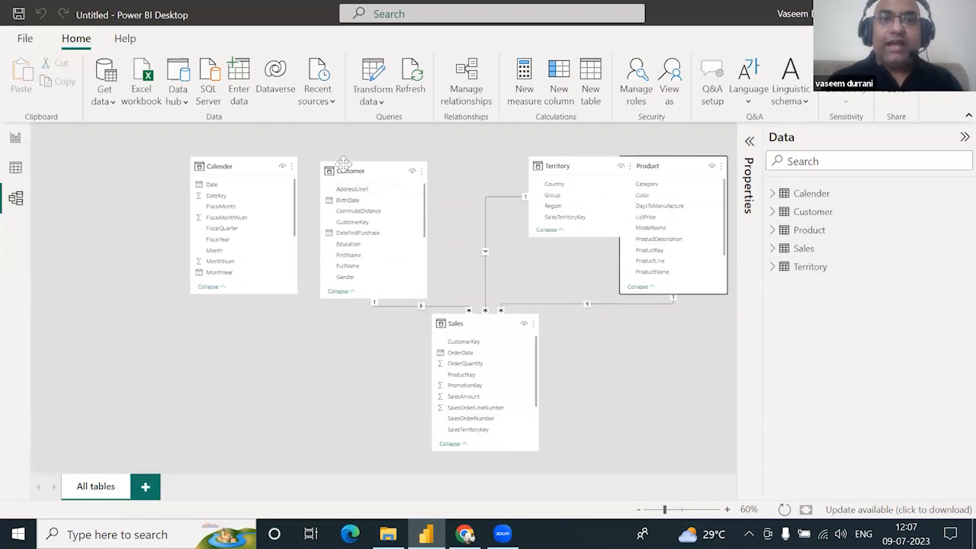
pyautogui.moveTo(567, 158); pyautogui.dragTo(501, 161)
pyautogui.moveTo(457, 324); pyautogui.dragTo(453, 340)
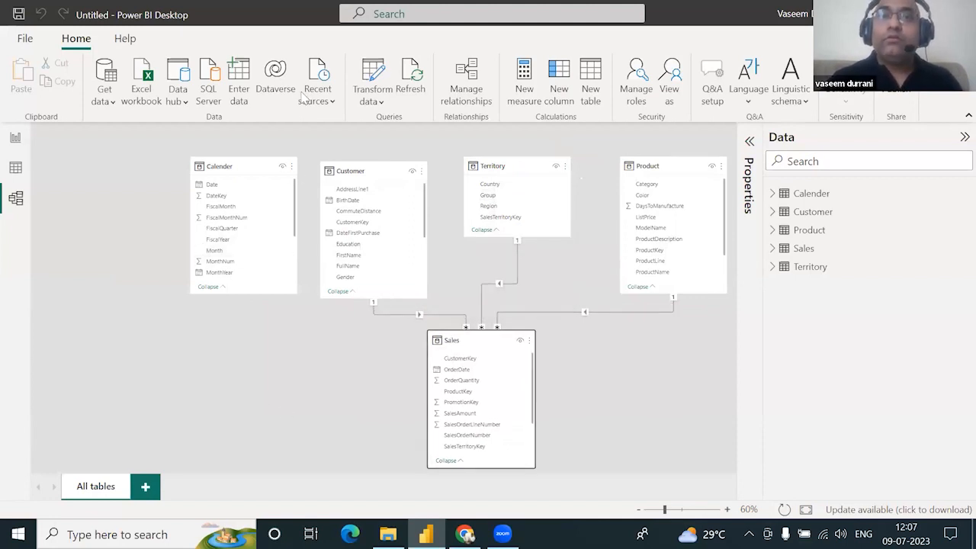
pyautogui.click(320, 70)
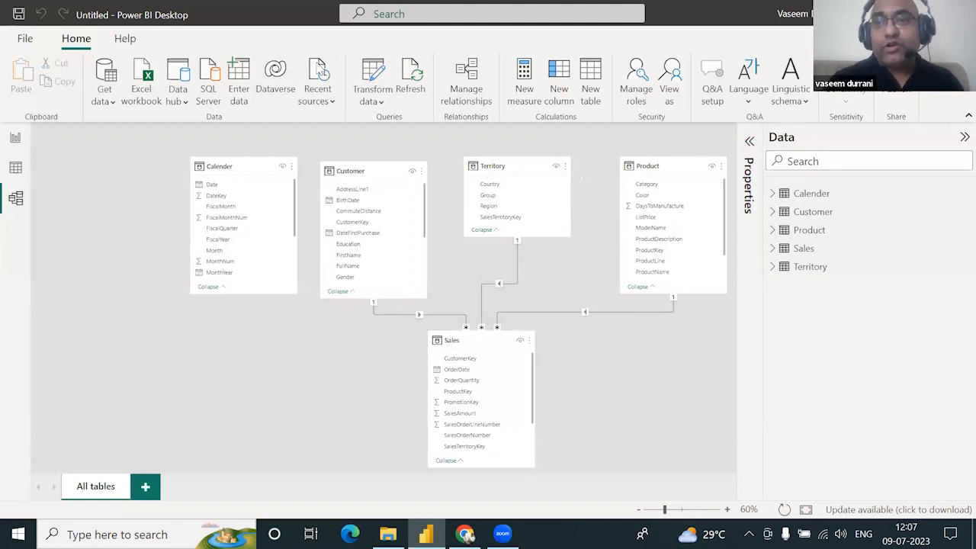
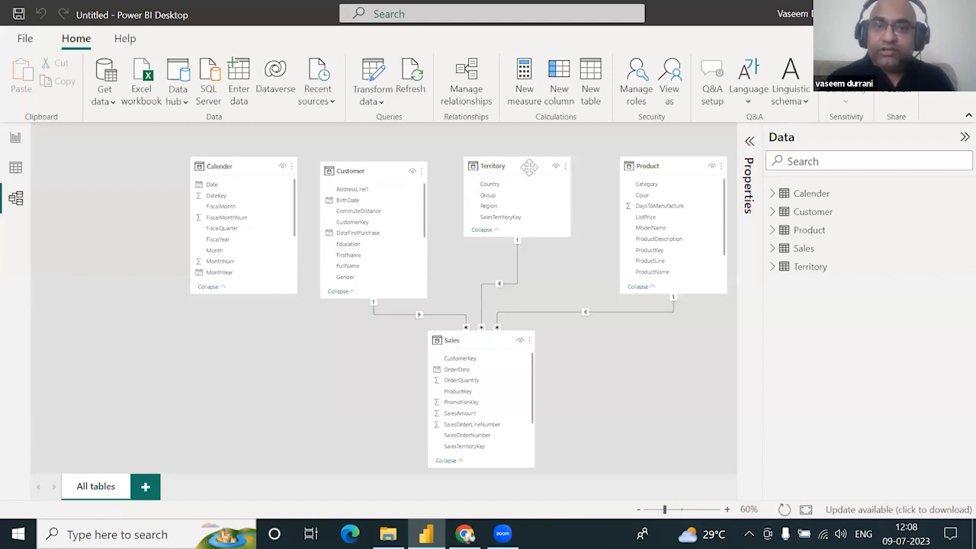
pyautogui.moveTo(666, 165); pyautogui.dragTo(632, 165)
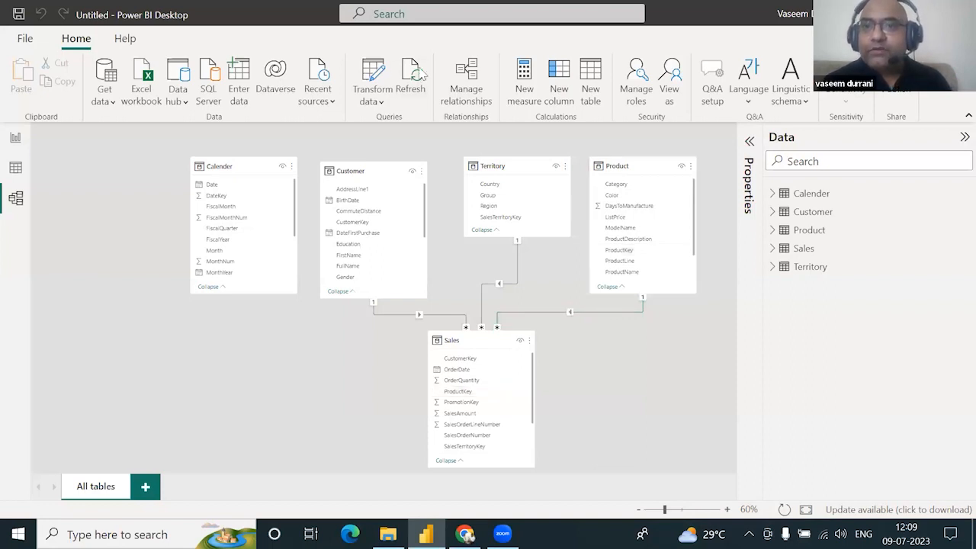
# Create a relationship between Date in the Calender table and OrderDate in the Sales table
pyautogui.moveTo(299, 290)
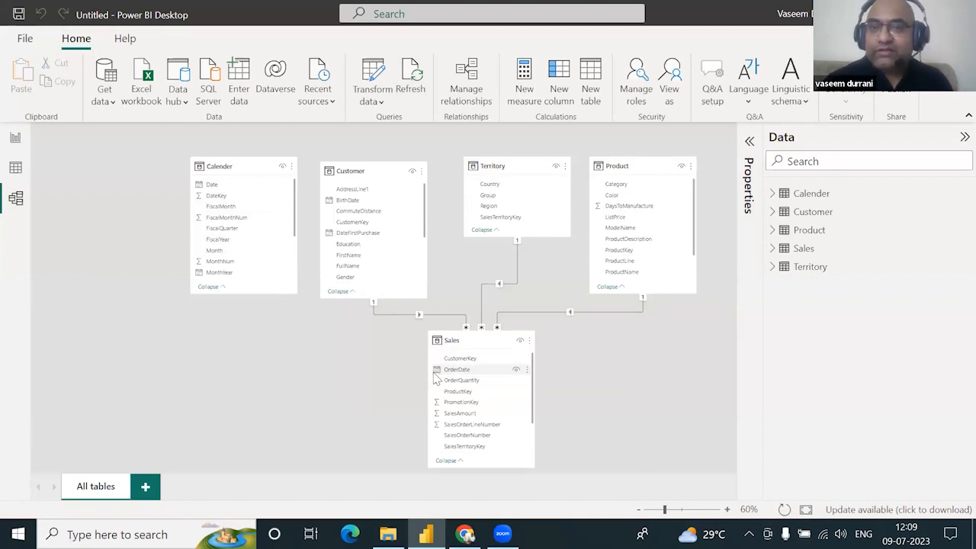
pyautogui.click(216, 187)
pyautogui.moveTo(227, 189); pyautogui.dragTo(477, 372)
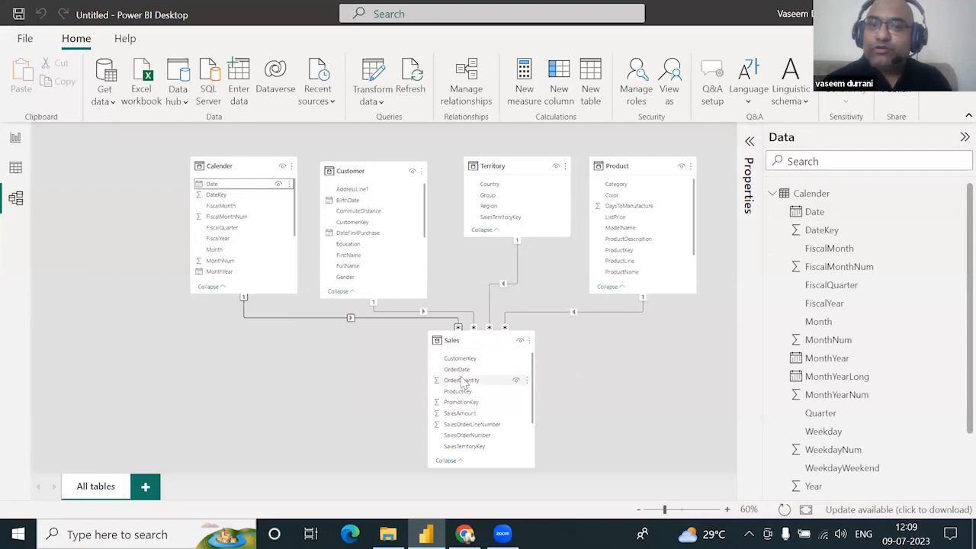
# Delete the relationship between the Calender and Sales tables
pyautogui.rightClick(299, 319)
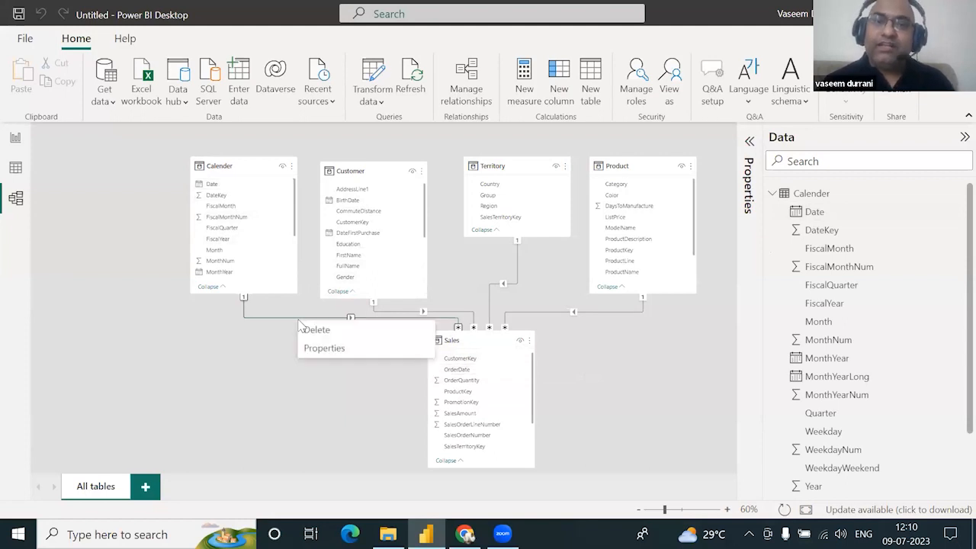
pyautogui.click(316, 330)
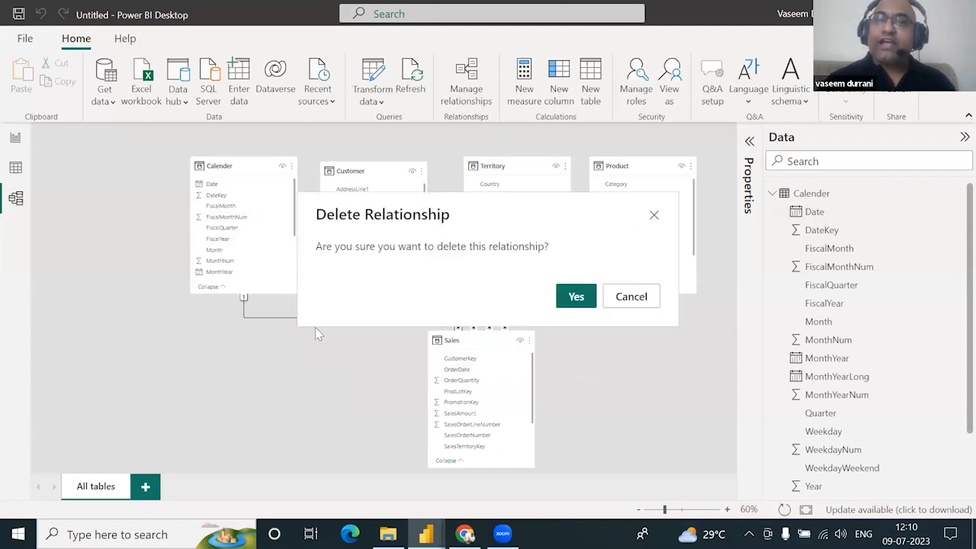
pyautogui.click(564, 296)
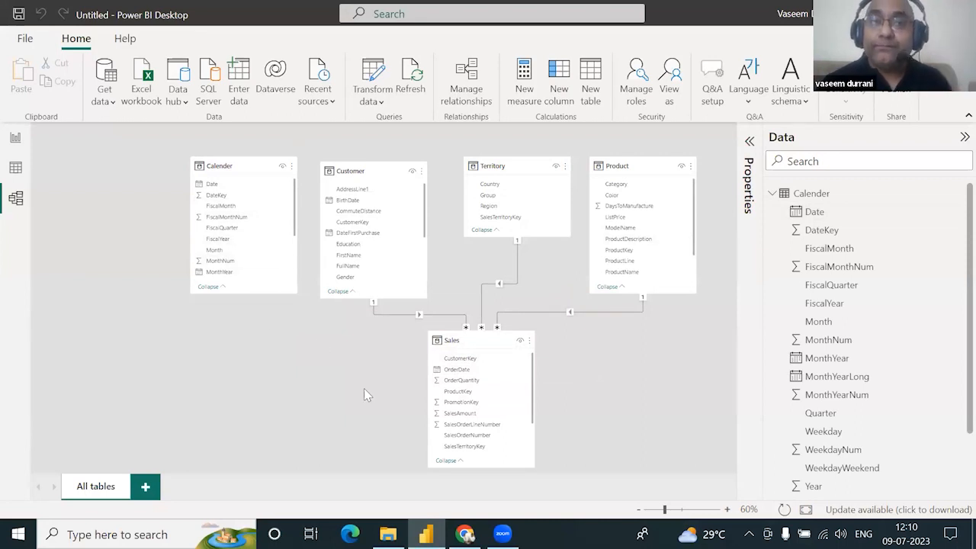
# Add an empty card visual to the Report view's Page 1 and place it near the upper middle of the canvas
pyautogui.click(16, 139)
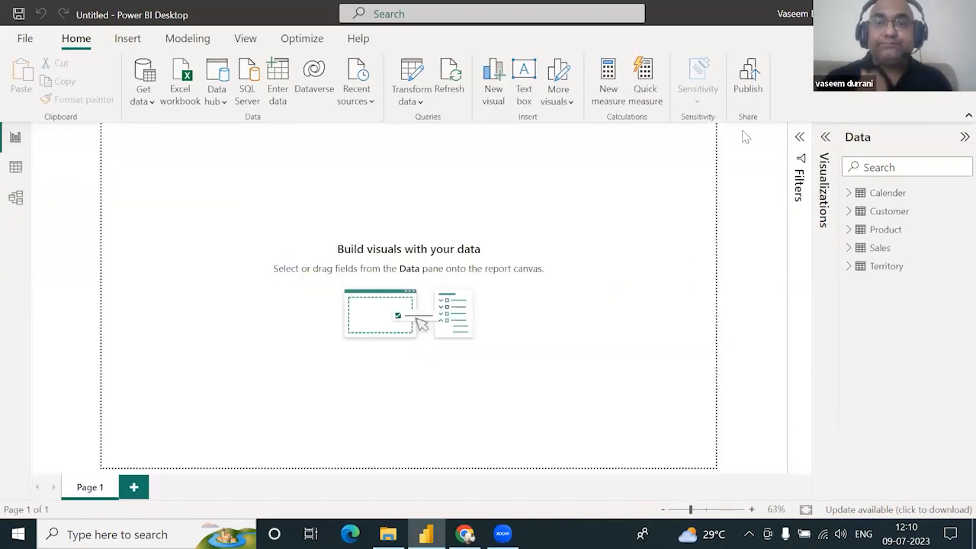
pyautogui.click(825, 138)
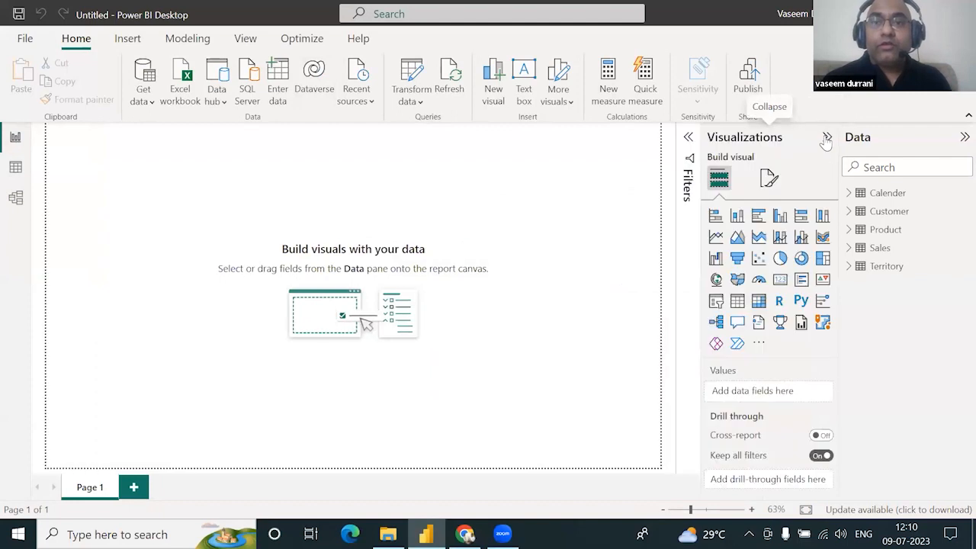
pyautogui.click(779, 280)
pyautogui.moveTo(156, 199); pyautogui.dragTo(419, 230)
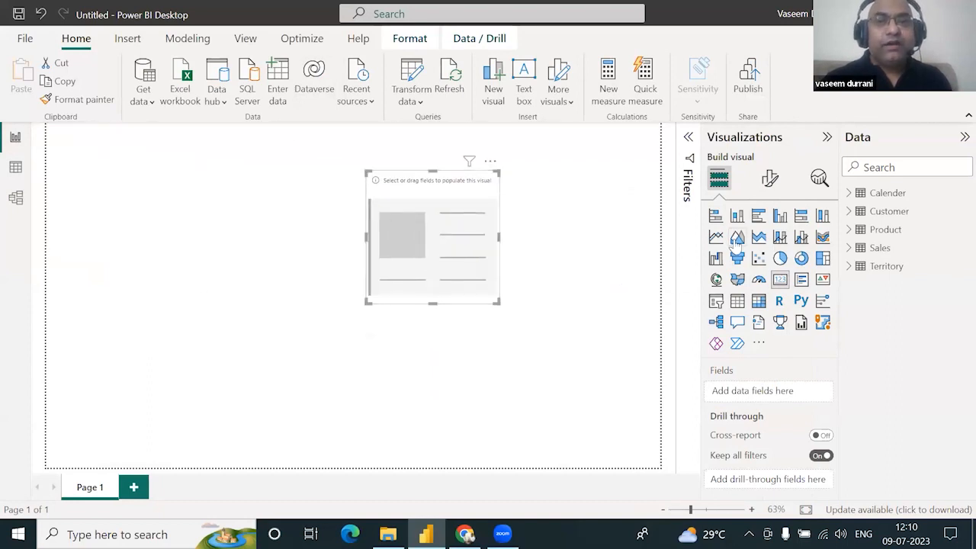
# Show the sum of SalesAmount from the Sales table in the card visual
pyautogui.click(848, 248)
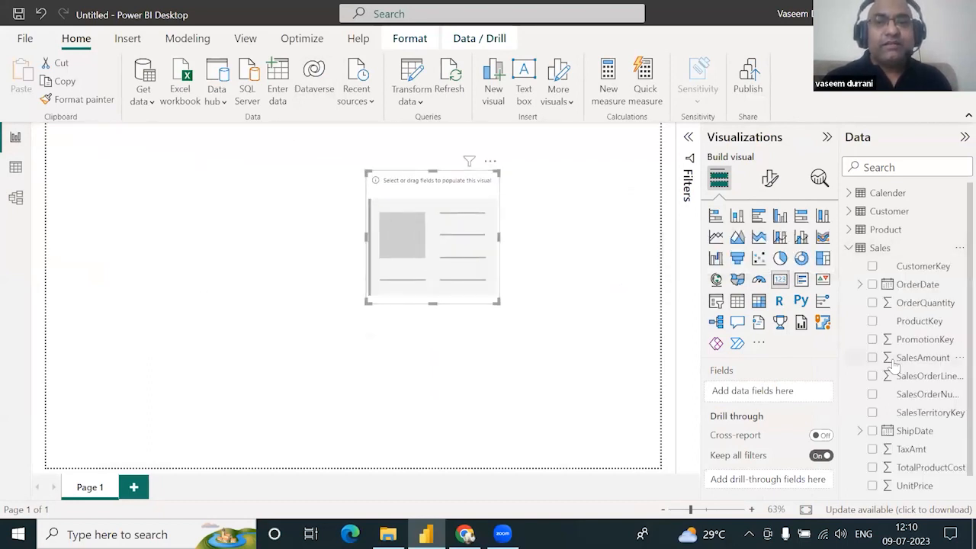
pyautogui.scroll(-1, 896, 420)
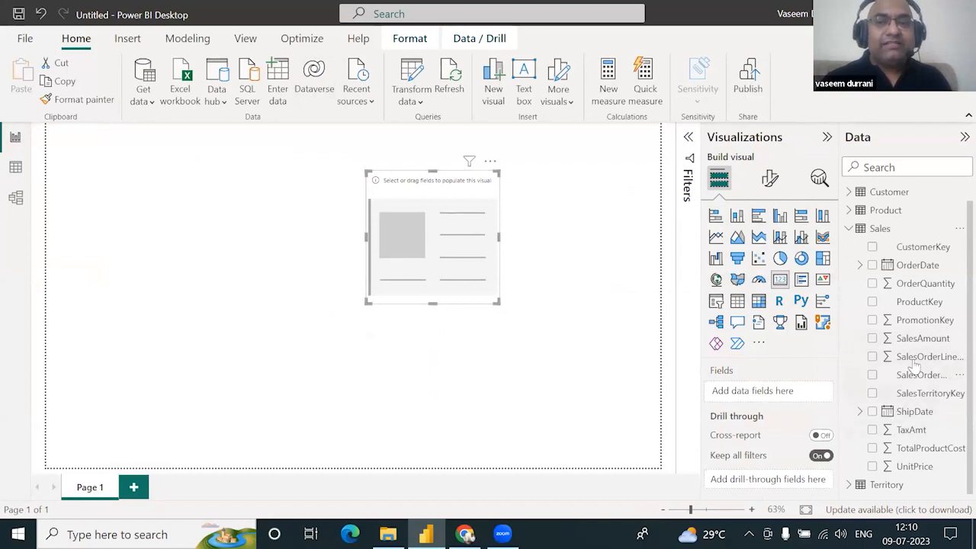
pyautogui.moveTo(901, 338); pyautogui.dragTo(778, 402)
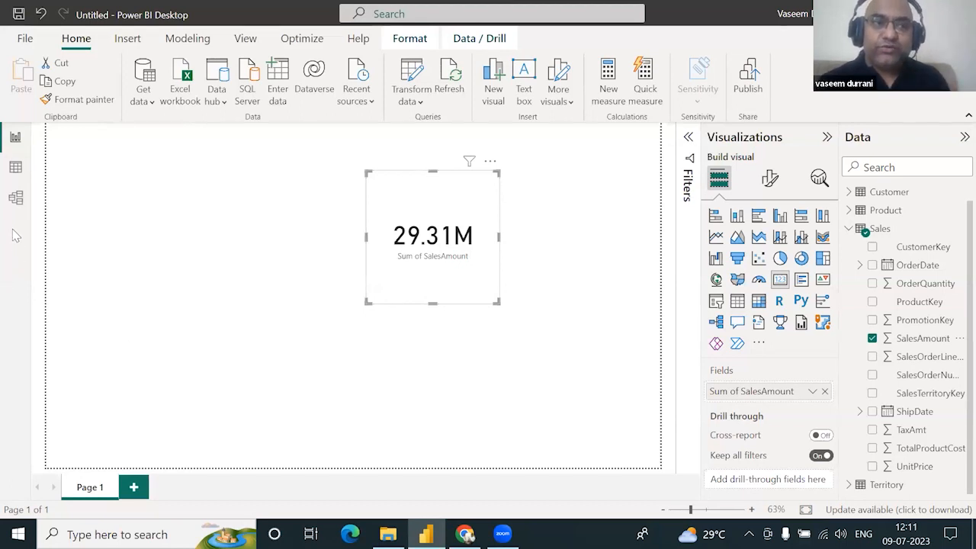
# Find the SalesAmount column of the Sales table in the Table view and examine its rows
pyautogui.click(15, 168)
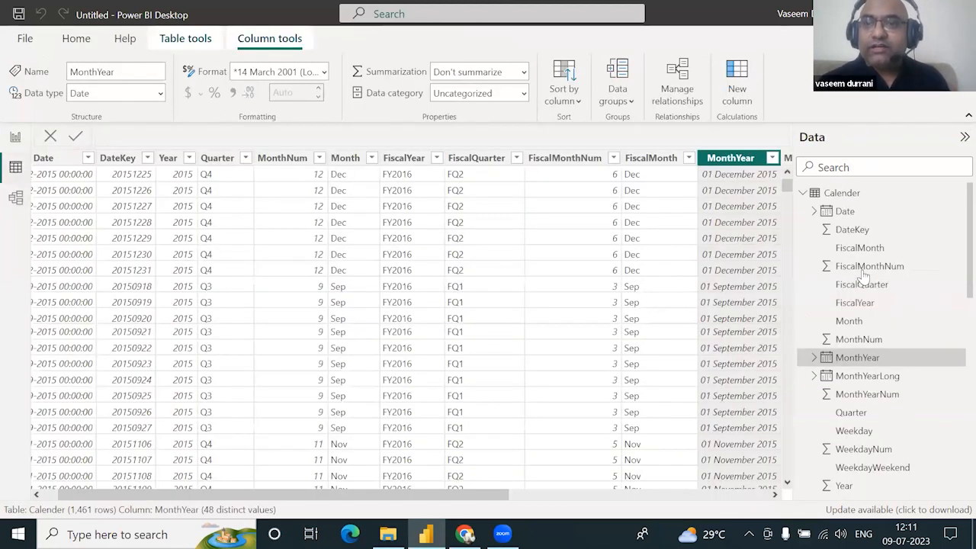
pyautogui.click(848, 167)
pyautogui.write('sa')
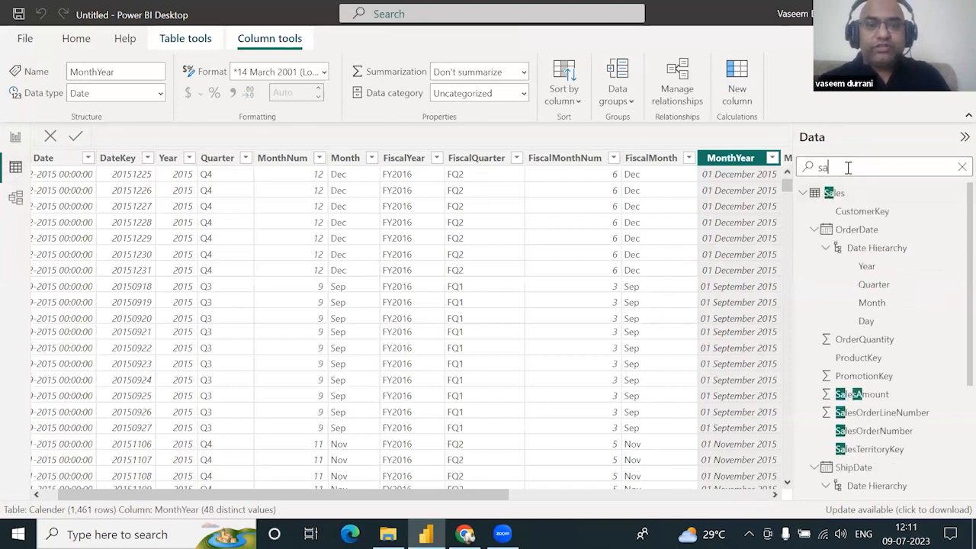
pyautogui.write('le')
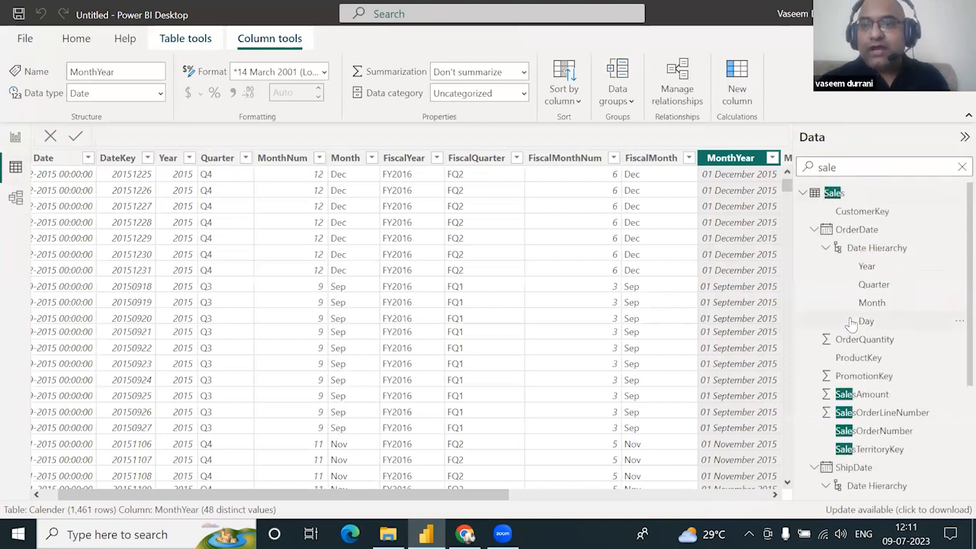
pyautogui.click(858, 394)
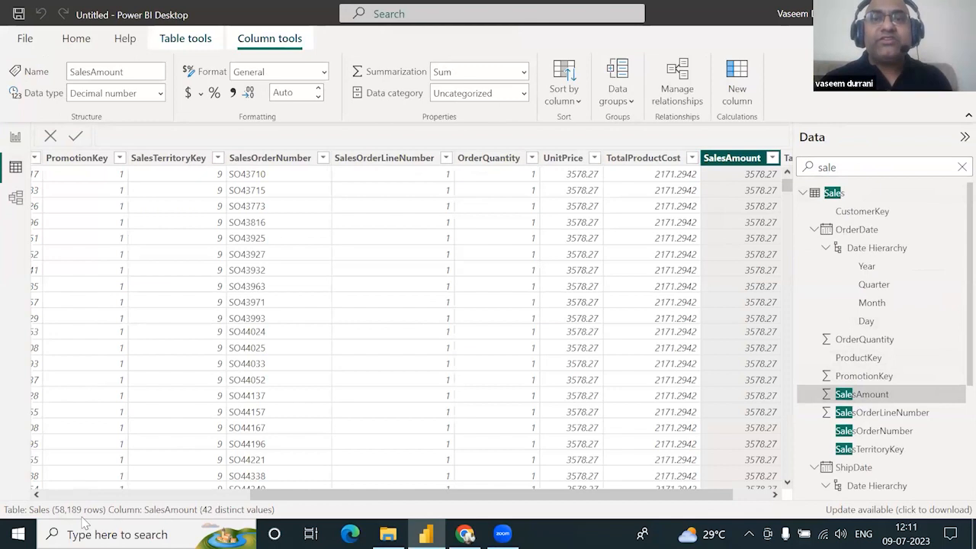
# Reshape the SalesAmount card on Page 1 into a wider, shorter box and stack a duplicate of it directly below
pyautogui.click(17, 138)
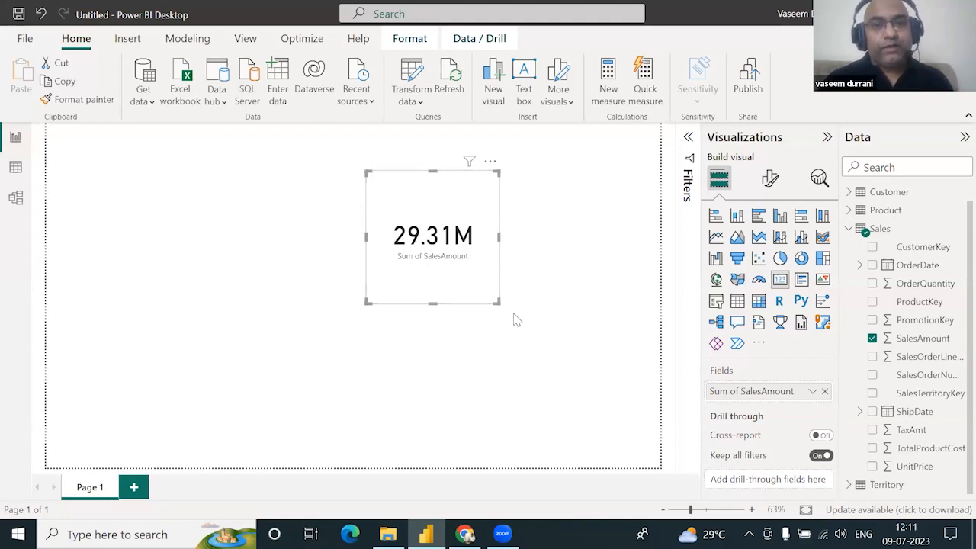
pyautogui.moveTo(500, 303); pyautogui.dragTo(578, 324)
pyautogui.hotkey('ctrl', 'c')
pyautogui.hotkey('ctrl', 'v')
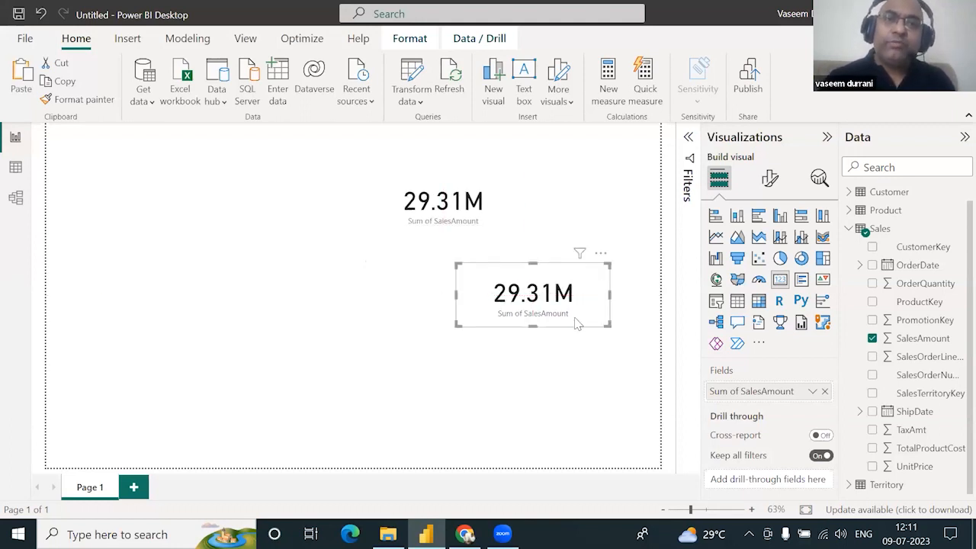
pyautogui.moveTo(412, 203); pyautogui.dragTo(503, 209)
# Change the aggregation of SalesAmount in the lower card to Maximum
pyautogui.click(546, 284)
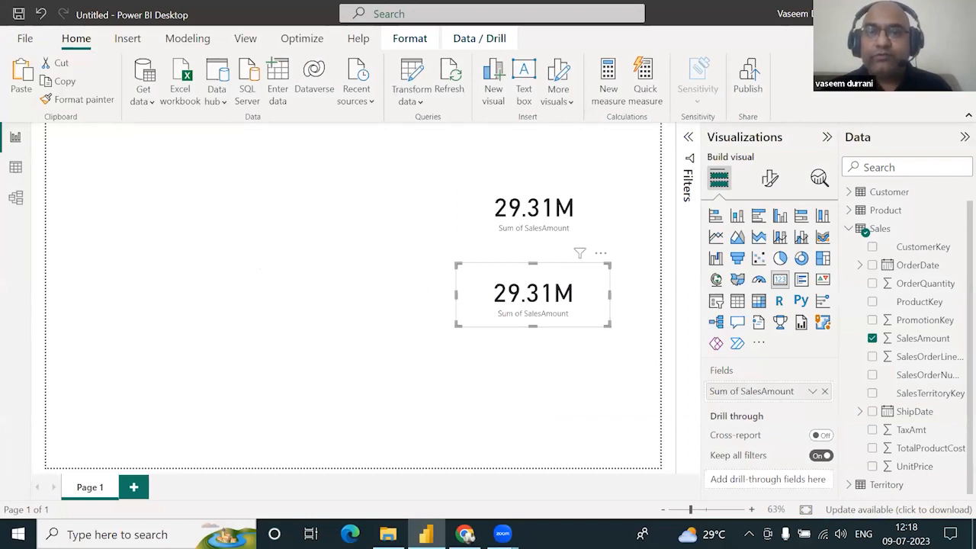
pyautogui.click(600, 383)
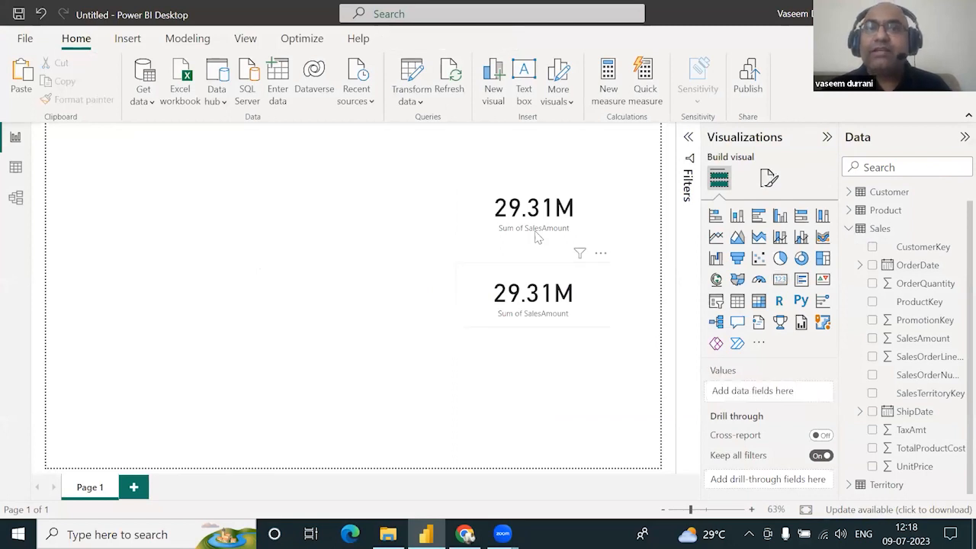
pyautogui.click(547, 296)
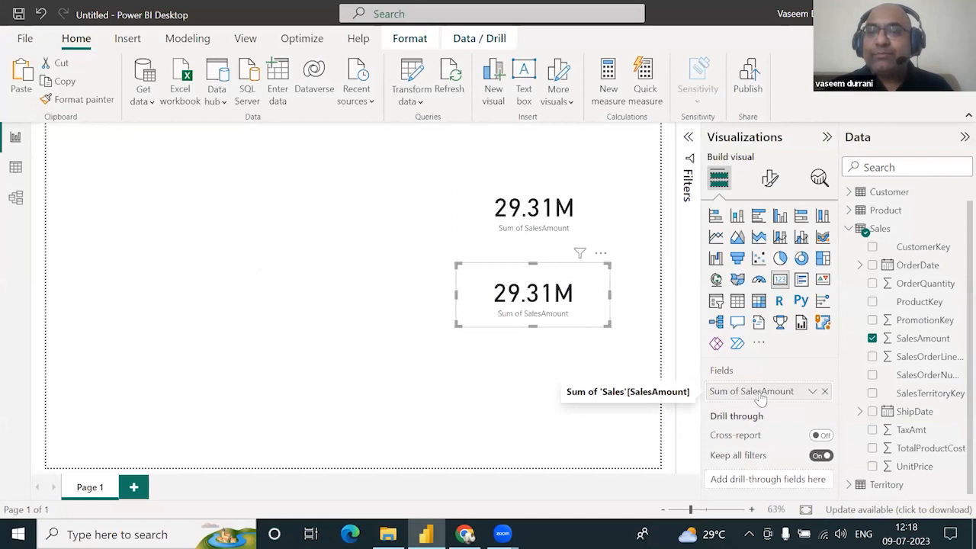
pyautogui.click(813, 393)
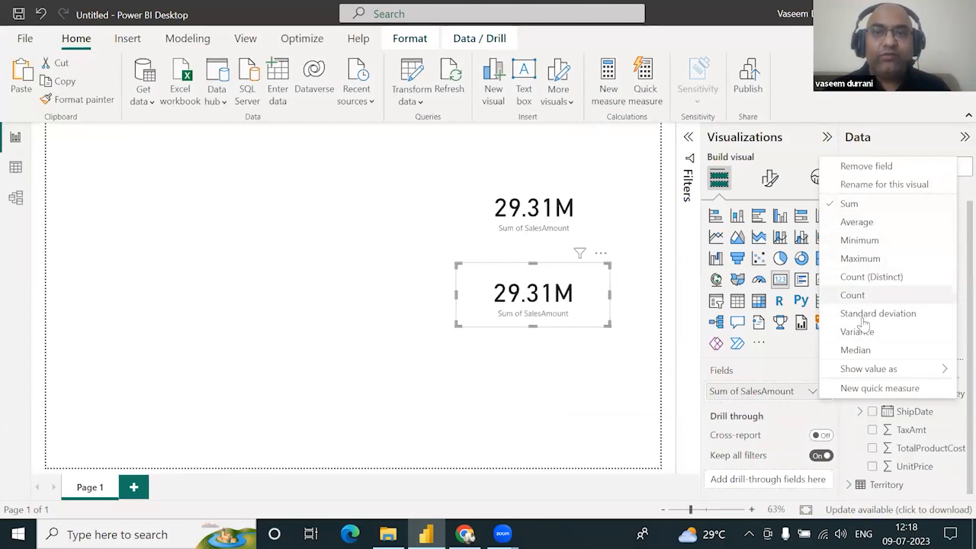
pyautogui.click(857, 261)
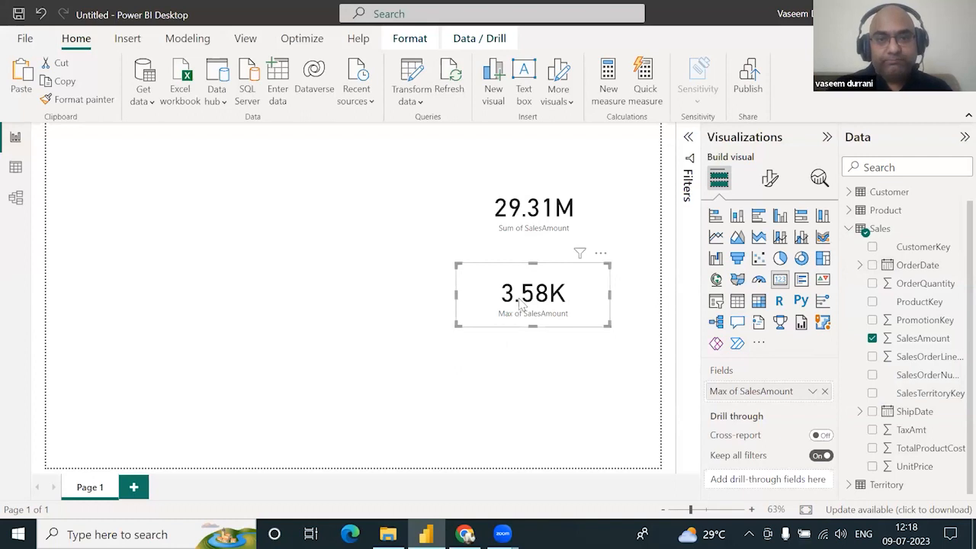
# Move the two SalesAmount cards closer together, aligned one above the other near the upper right of the report canvas
pyautogui.moveTo(521, 306); pyautogui.dragTo(536, 286)
pyautogui.moveTo(526, 220)
pyautogui.mouseDown()
pyautogui.moveTo(552, 211)
pyautogui.moveTo(538, 209)
pyautogui.mouseUp()
pyautogui.moveTo(538, 263); pyautogui.dragTo(544, 255)
pyautogui.click(536, 336)
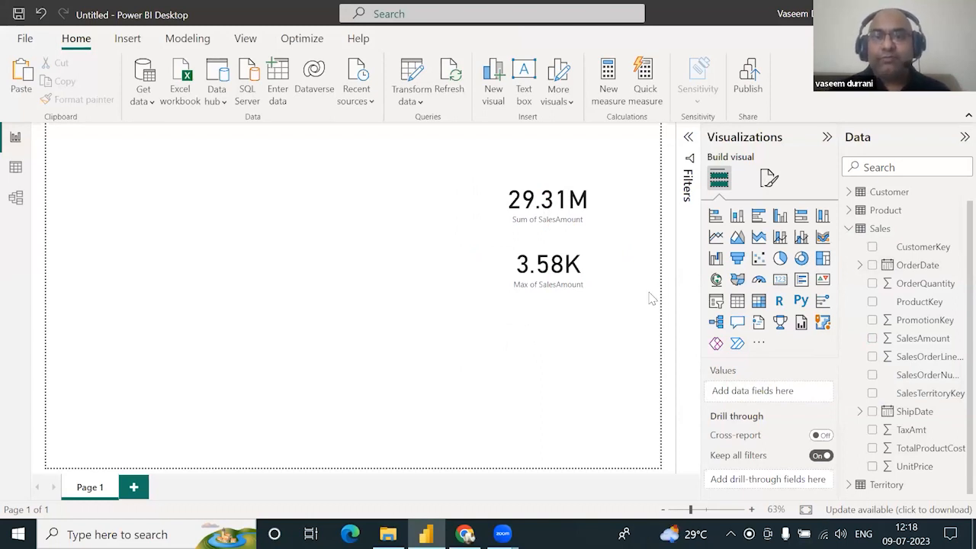
# Add an empty table visual to Page 1 and place it beside the two cards near the upper middle of the canvas
pyautogui.scroll(1, 862, 225)
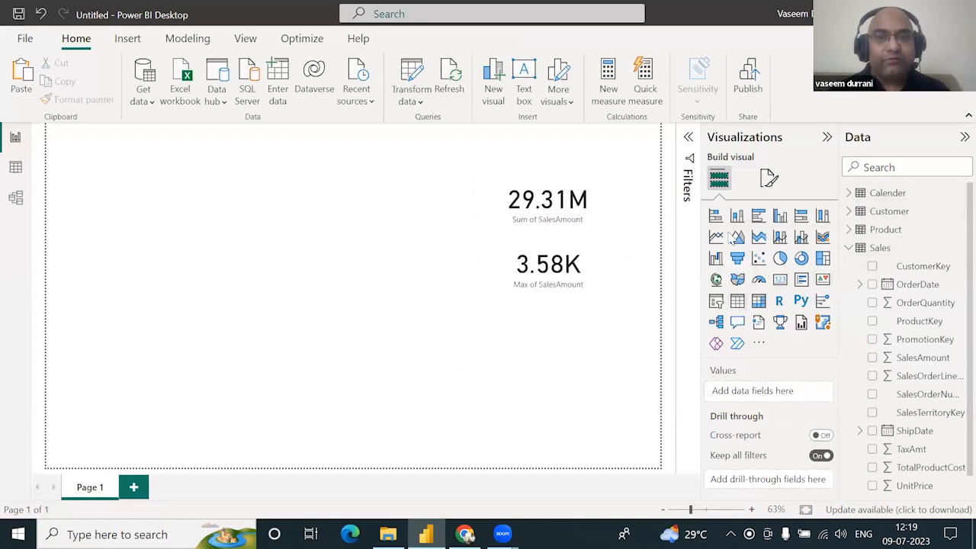
pyautogui.click(737, 303)
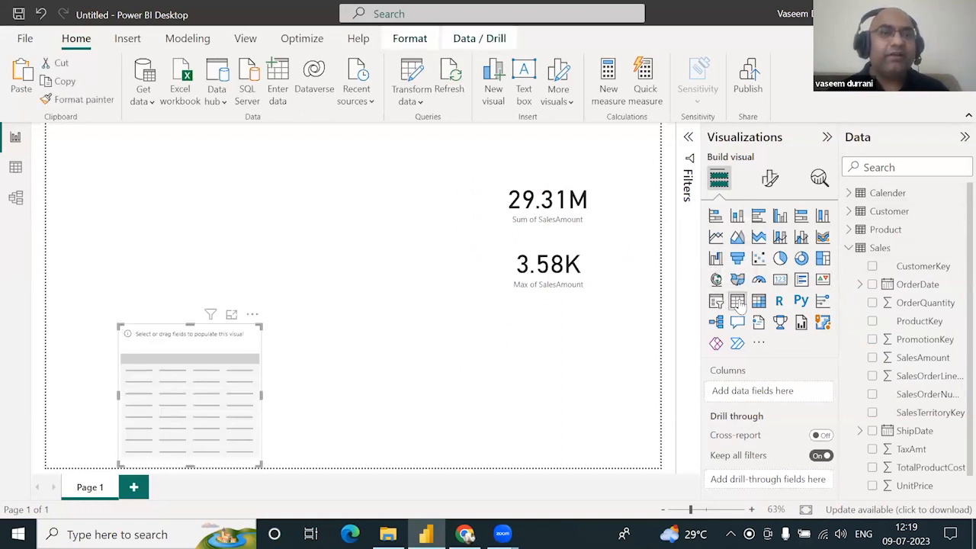
pyautogui.moveTo(200, 398); pyautogui.dragTo(367, 224)
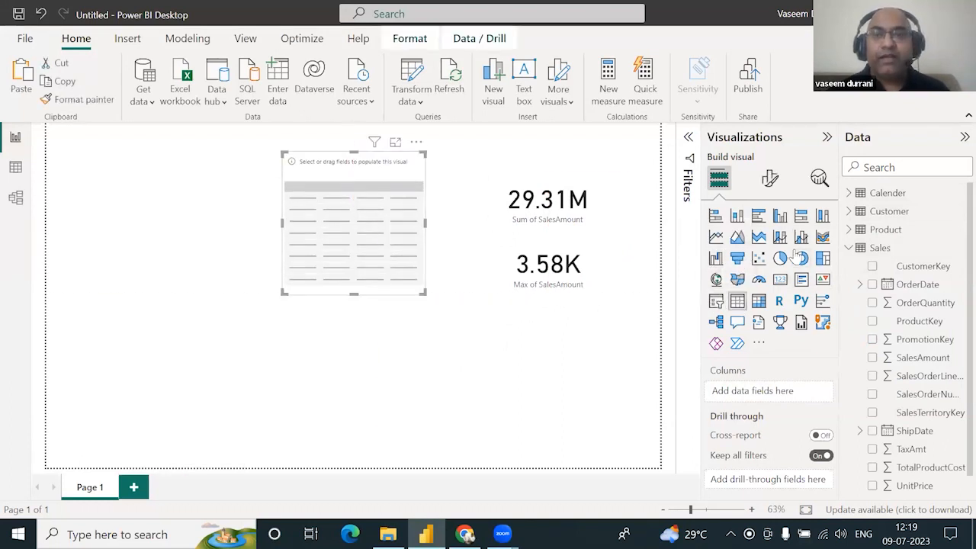
# Add Year from the Calender table as a column of the table visual and set it to Don't summarize
pyautogui.click(848, 193)
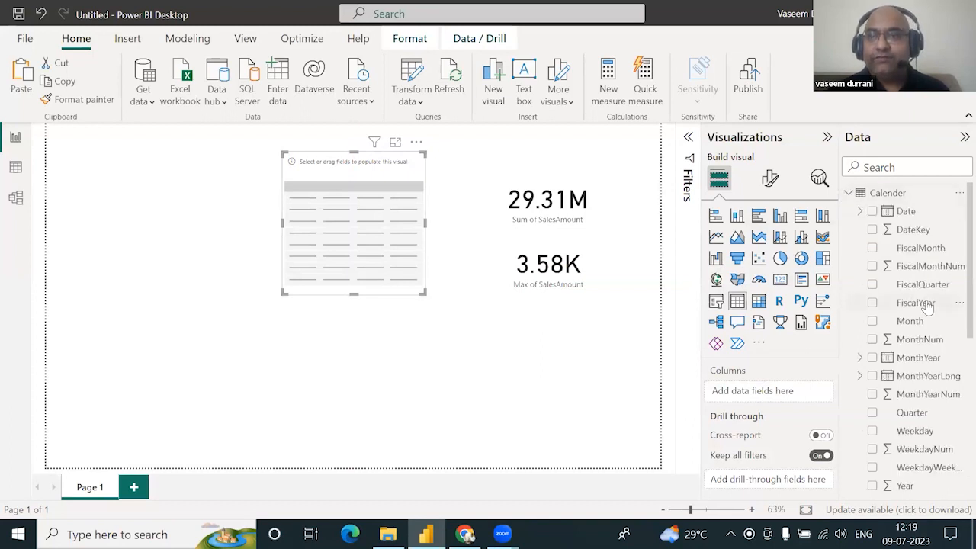
pyautogui.scroll(-3, 926, 305)
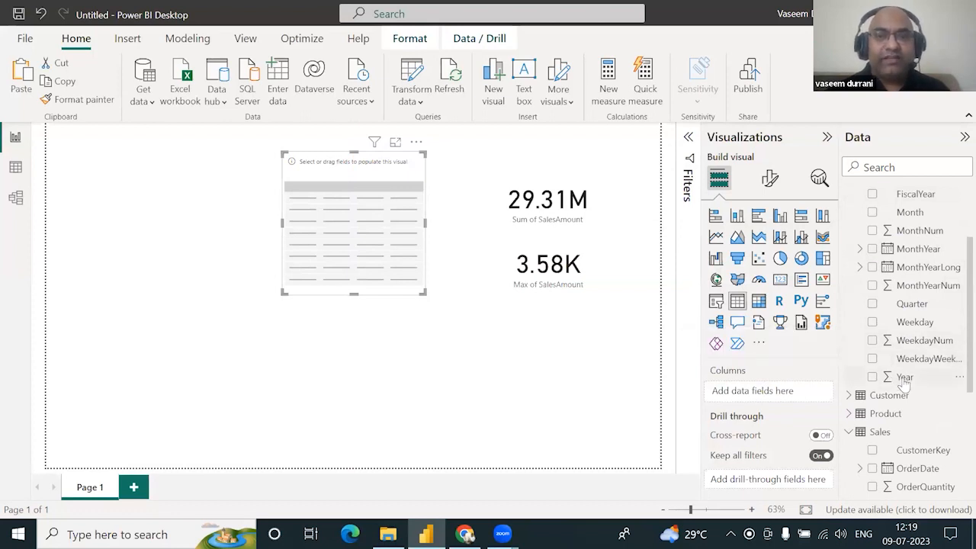
pyautogui.moveTo(905, 377); pyautogui.dragTo(778, 400)
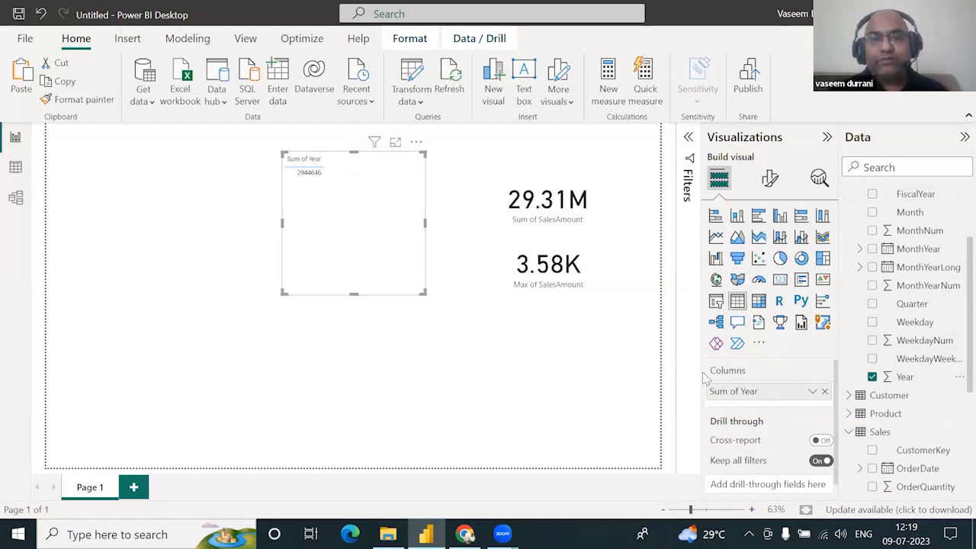
pyautogui.click(813, 391)
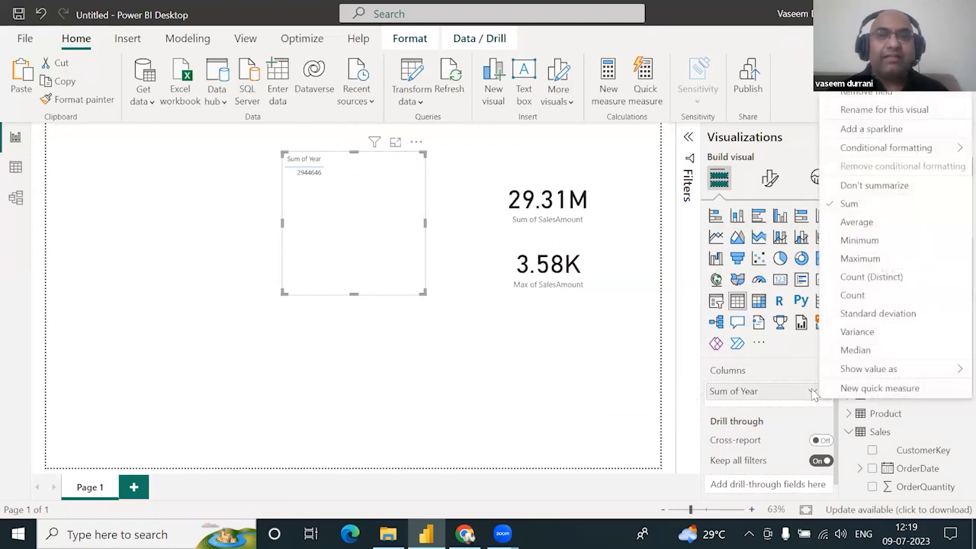
pyautogui.click(864, 190)
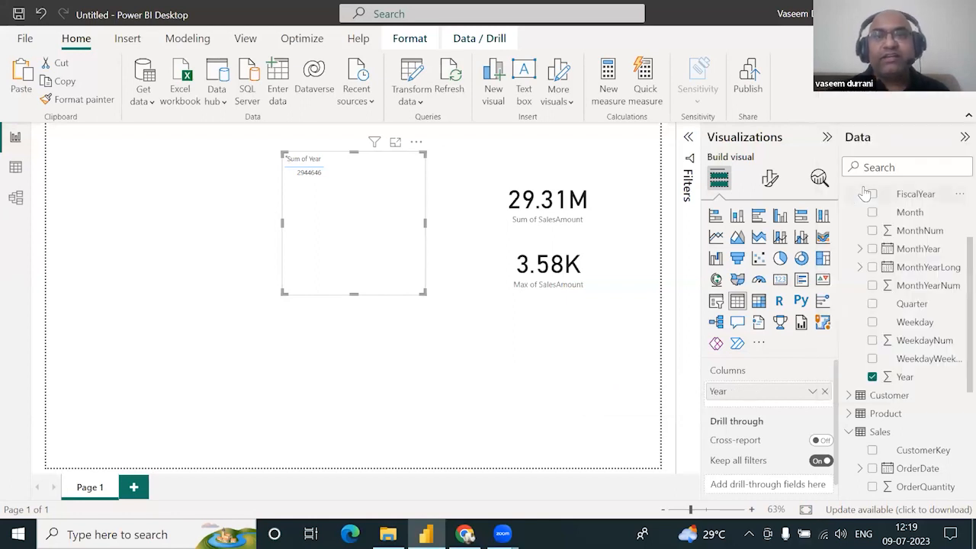
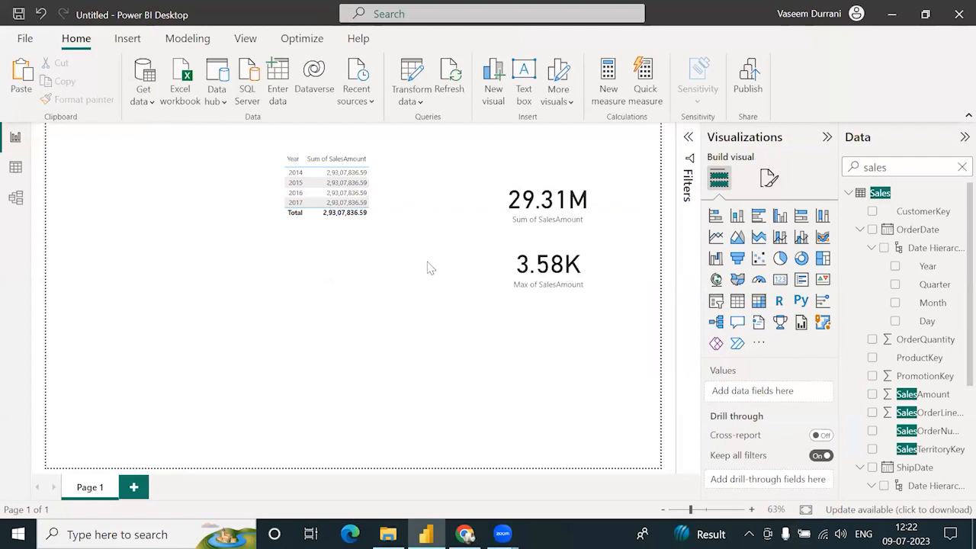
# Set the global font size of the Year and SalesAmount table to 16 and enlarge the visual slightly
pyautogui.click(408, 187)
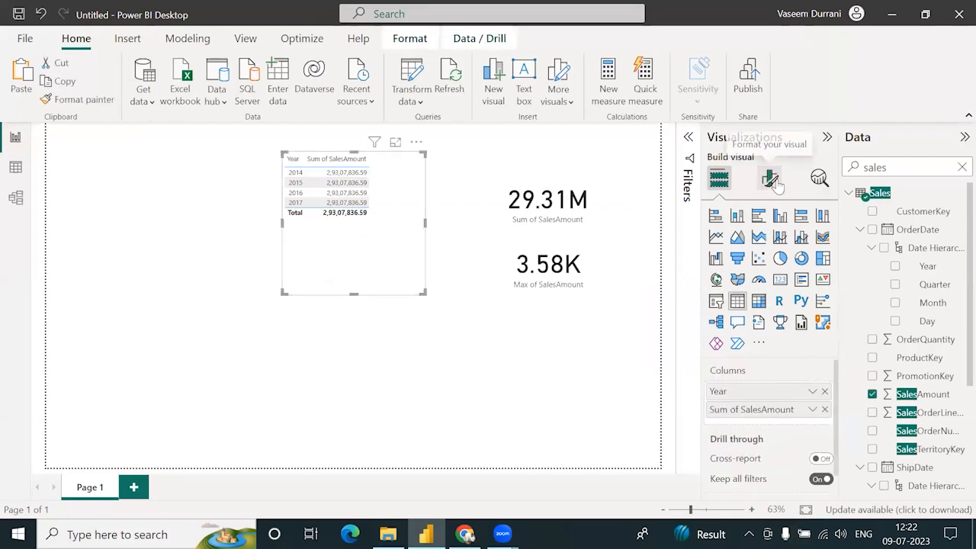
pyautogui.click(770, 180)
pyautogui.write('size')
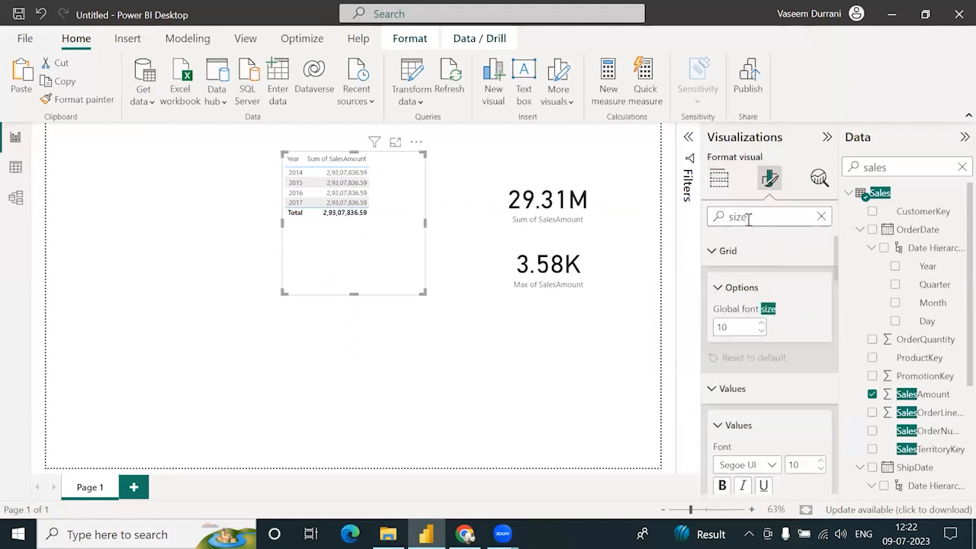
pyautogui.click(740, 326)
pyautogui.press('BackSpace')
pyautogui.press('BackSpace')
pyautogui.write('1')
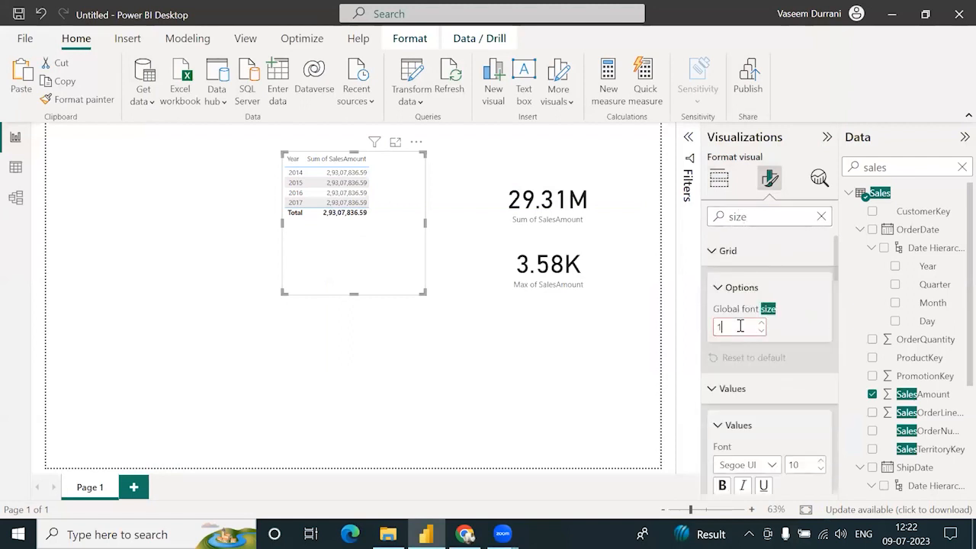
pyautogui.write('6')
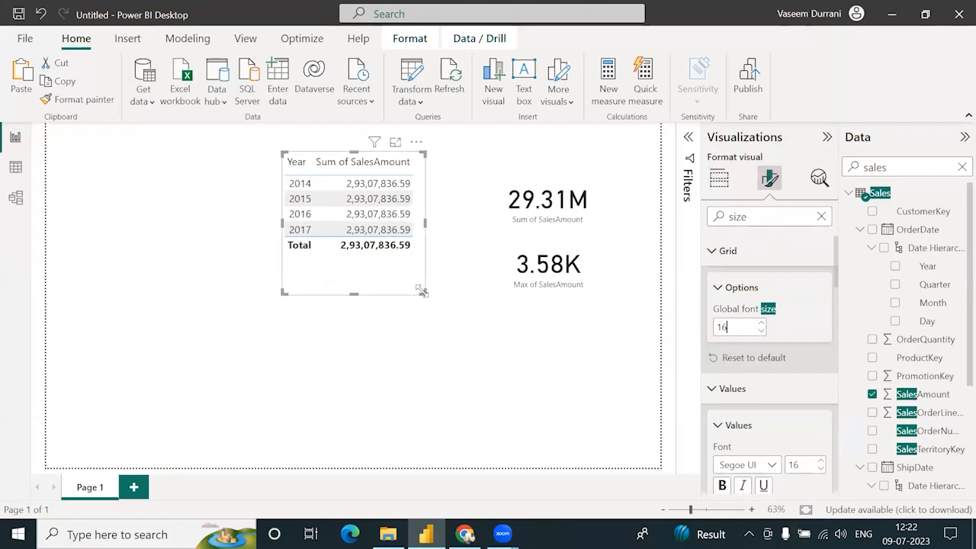
pyautogui.moveTo(425, 293); pyautogui.dragTo(463, 308)
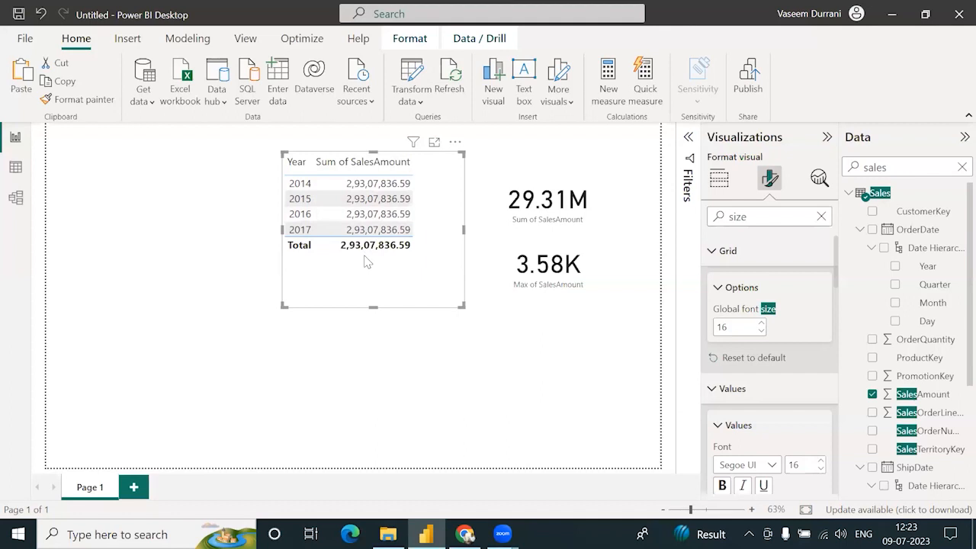
# Create a relationship between OrderDate in the Sales table and Date in the Calender table in the Model view
pyautogui.click(16, 199)
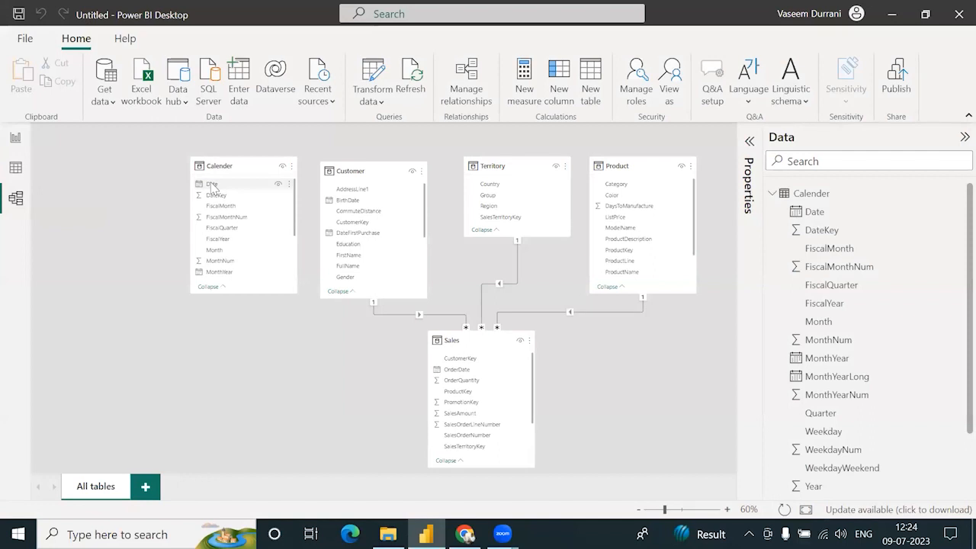
pyautogui.click(465, 371)
pyautogui.moveTo(465, 371); pyautogui.dragTo(231, 187)
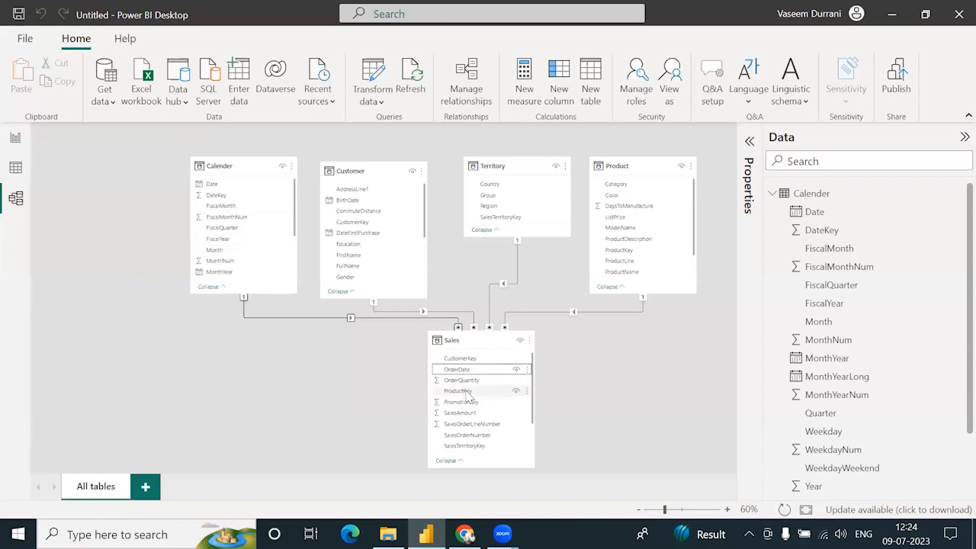
# Shrink the yearly sales table visual in the Report view so its frame fits closely around its rows
pyautogui.click(14, 138)
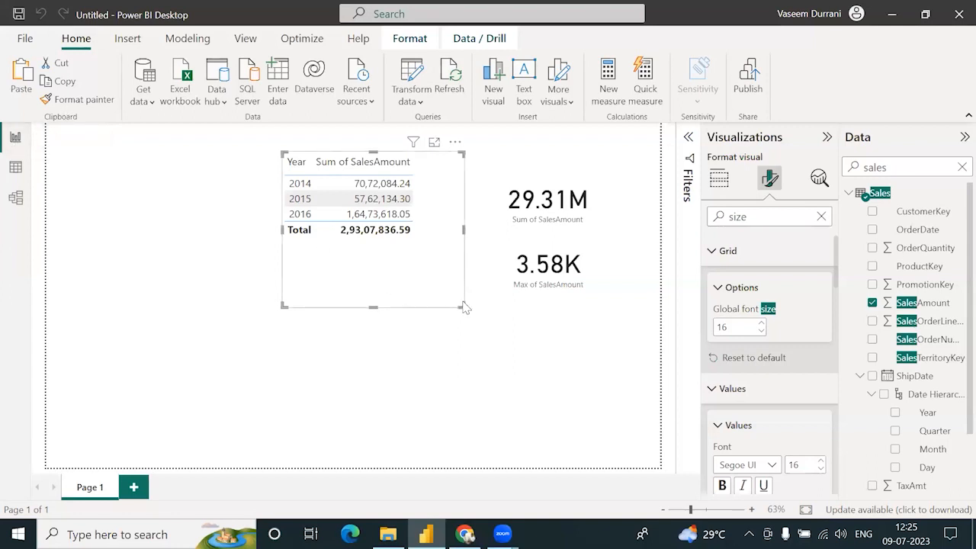
pyautogui.moveTo(460, 307); pyautogui.dragTo(419, 244)
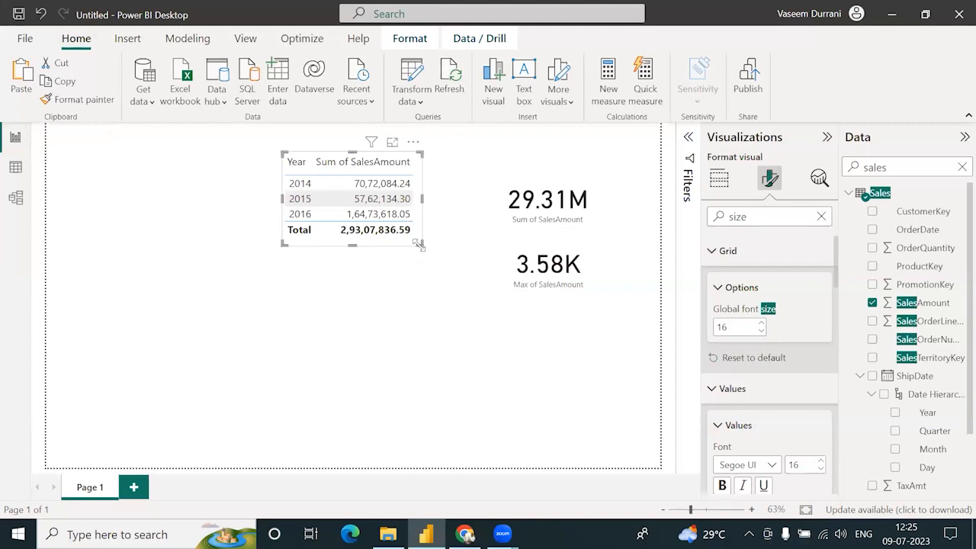
pyautogui.click(347, 303)
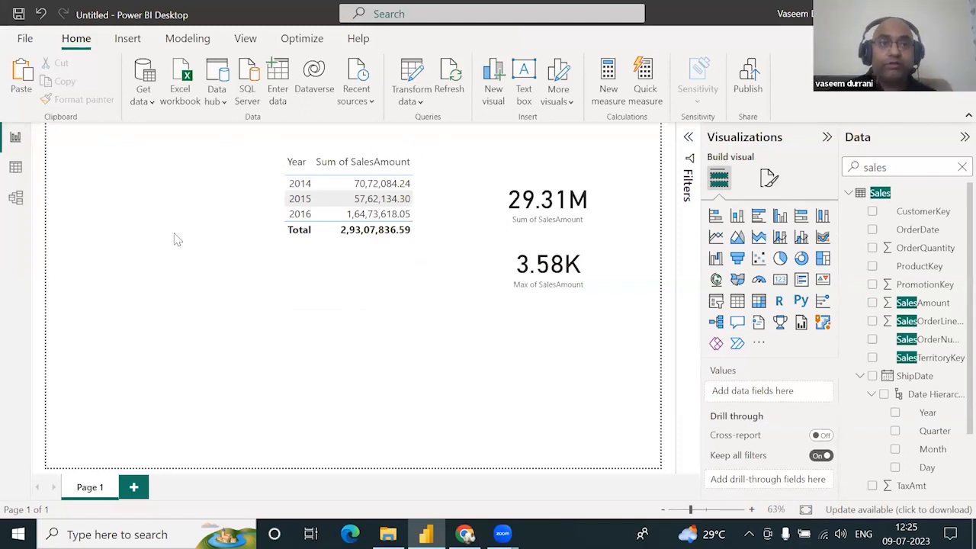
# Connect to the Excel workbook Budget (1).xlsx in the masterclass folder and preview its Budget sheet
pyautogui.click(145, 107)
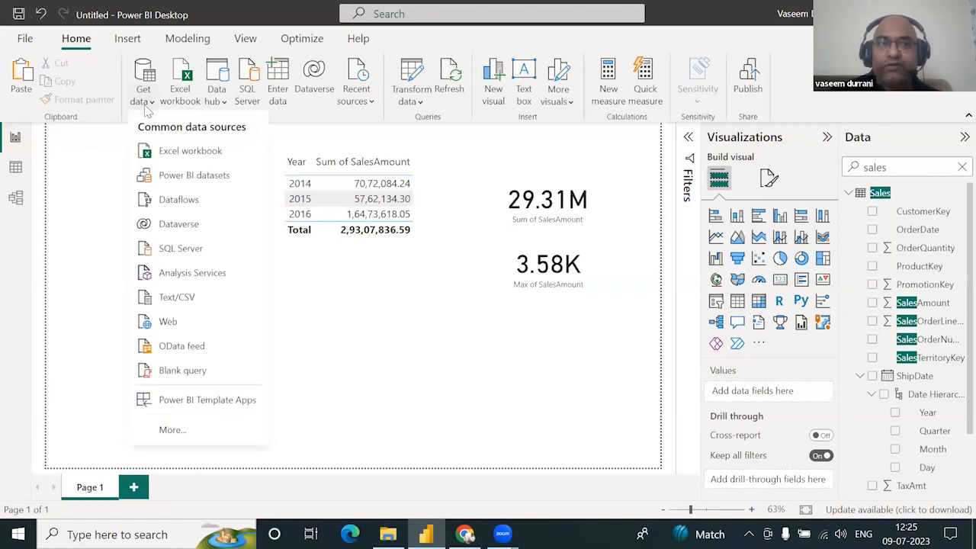
pyautogui.click(183, 151)
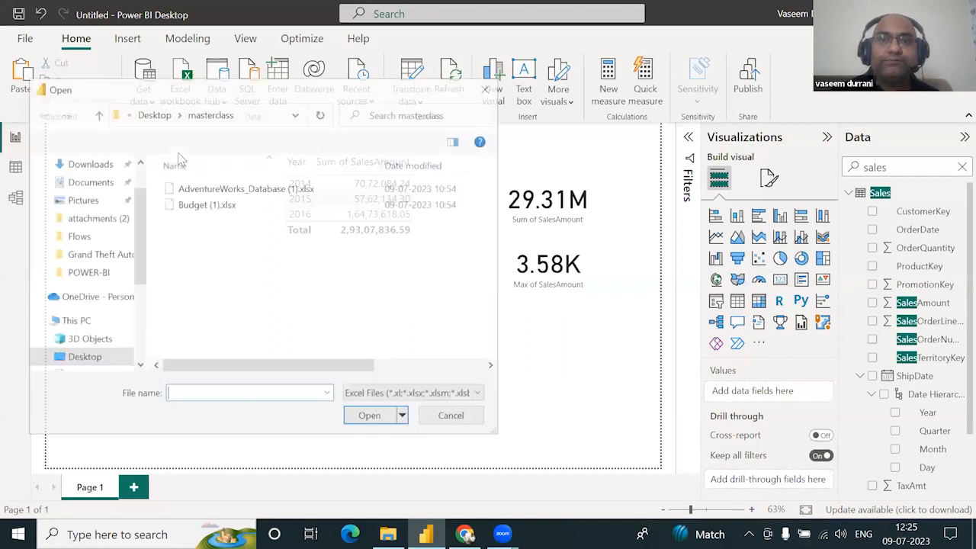
pyautogui.click(202, 204)
pyautogui.click(369, 418)
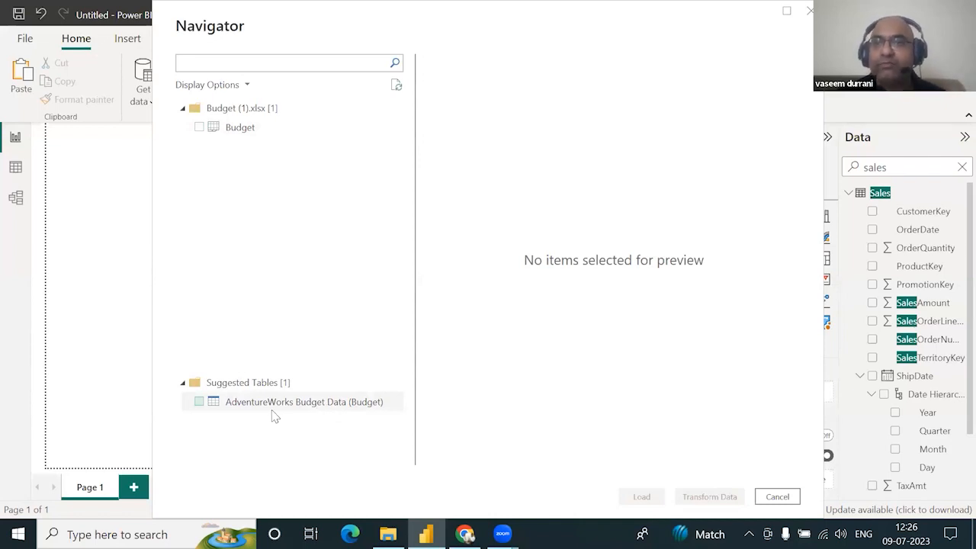
pyautogui.click(239, 130)
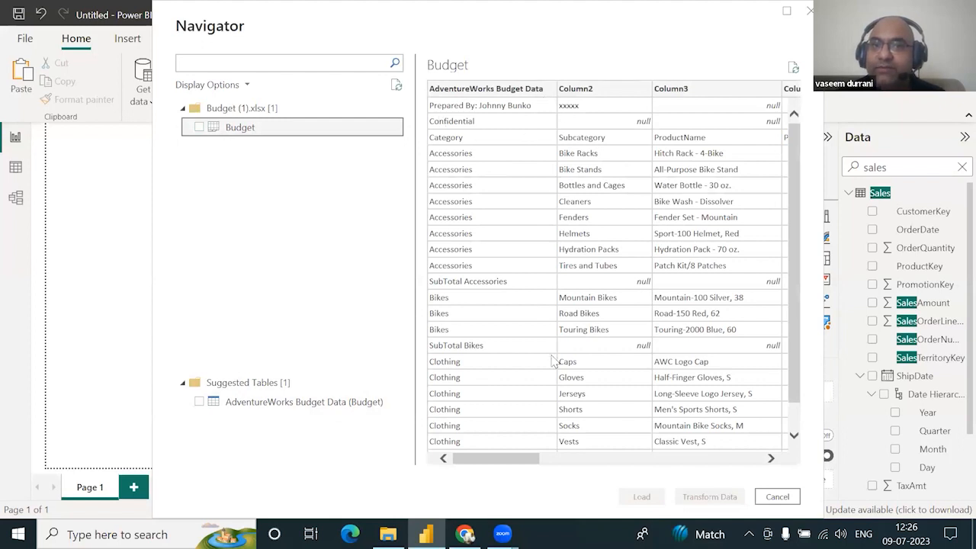
# Preview the Budget sheet, select the suggested table AdventureWorks Budget Data (Budget) instead, and open it for transformation in Power Query Editor
pyautogui.scroll(-1, 552, 361)
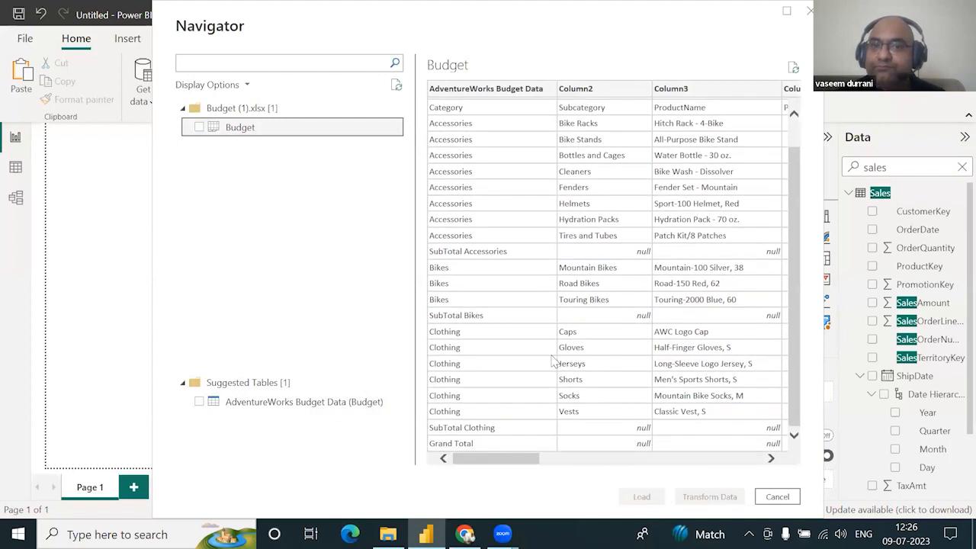
pyautogui.scroll(1, 545, 284)
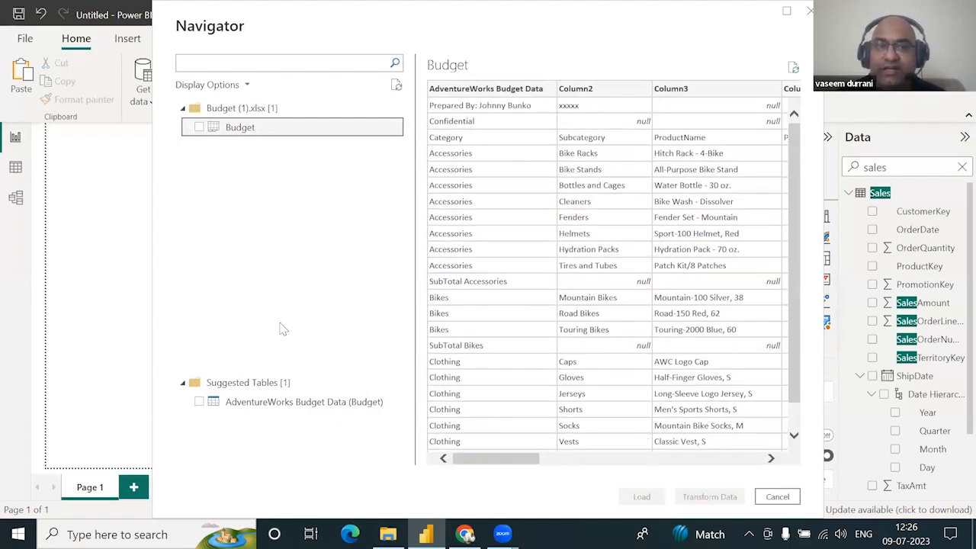
pyautogui.click(290, 409)
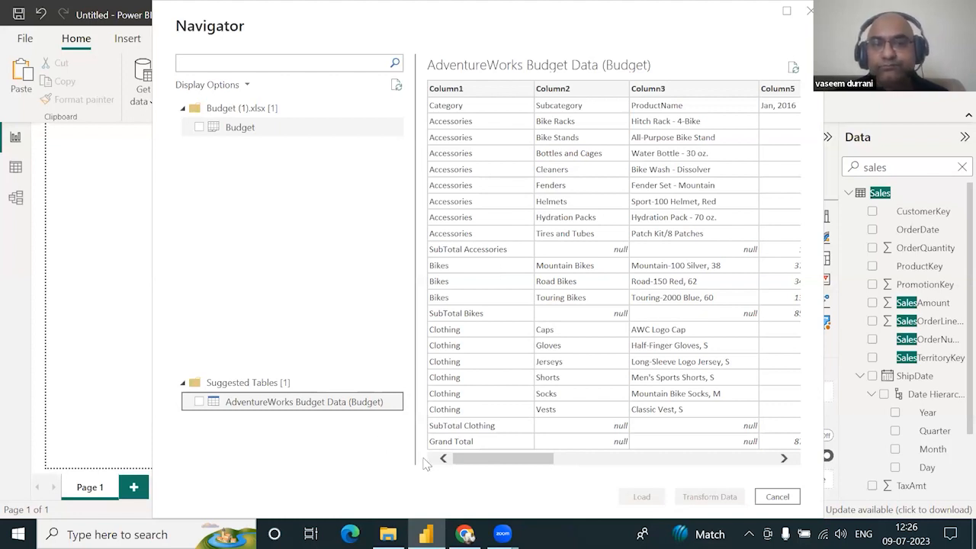
pyautogui.click(199, 403)
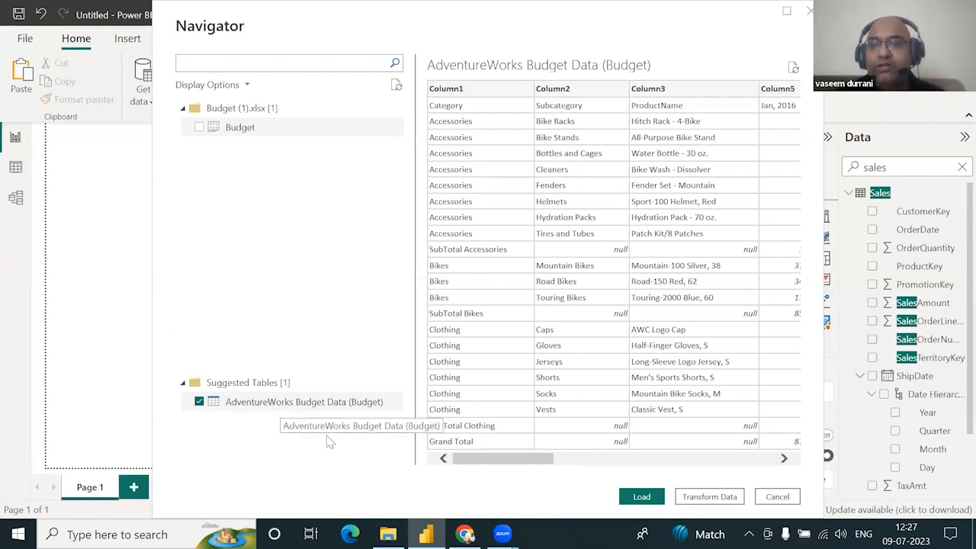
pyautogui.click(710, 497)
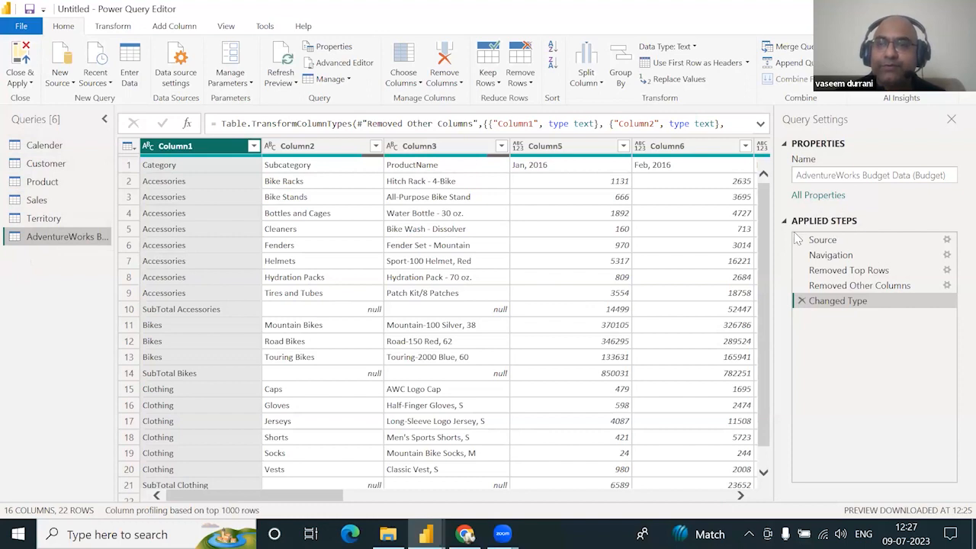
# Examine the budget query's applied steps one by one: Source, Navigation, Removed Top Rows, Removed Other Columns and Changed Type
pyautogui.moveTo(831, 287)
pyautogui.mouseDown()
pyautogui.moveTo(837, 299)
pyautogui.moveTo(826, 276)
pyautogui.mouseUp()
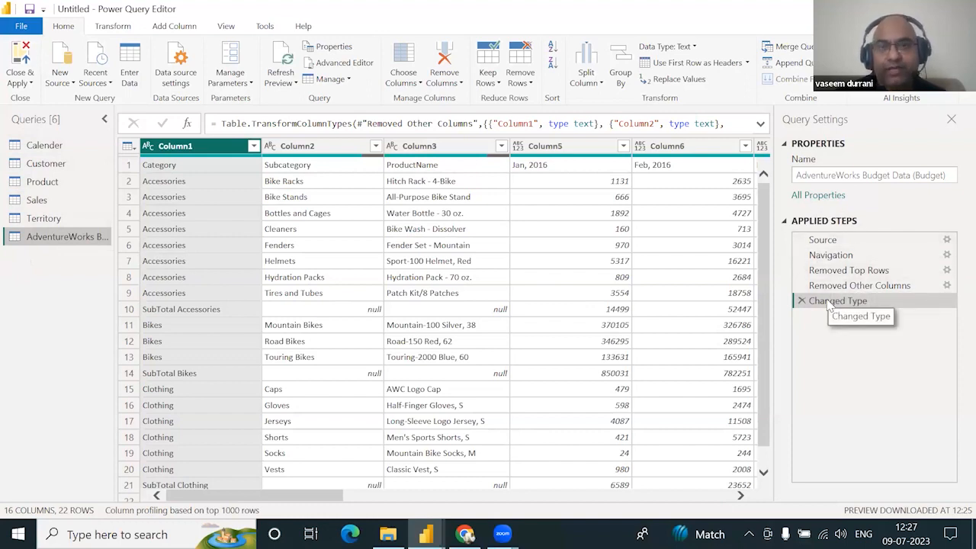
pyautogui.click(820, 272)
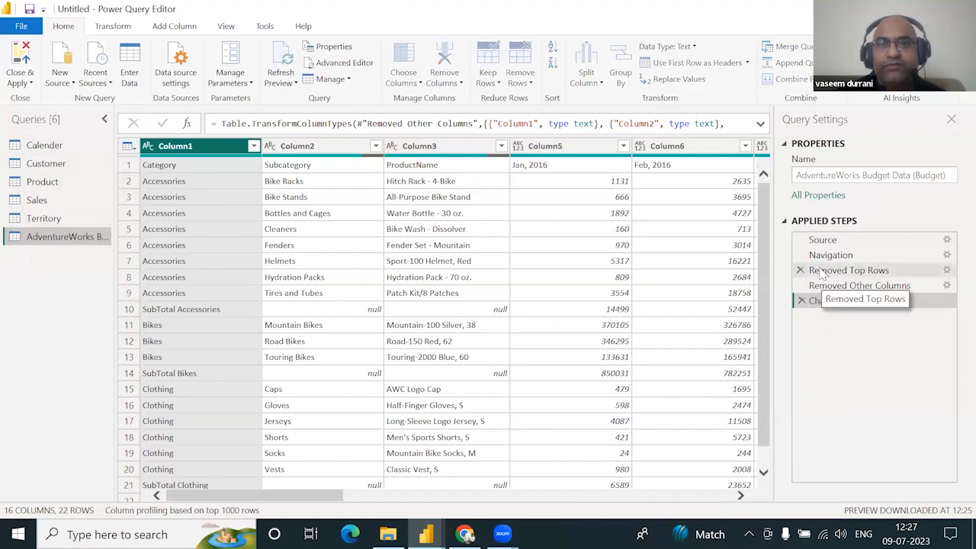
pyautogui.click(823, 301)
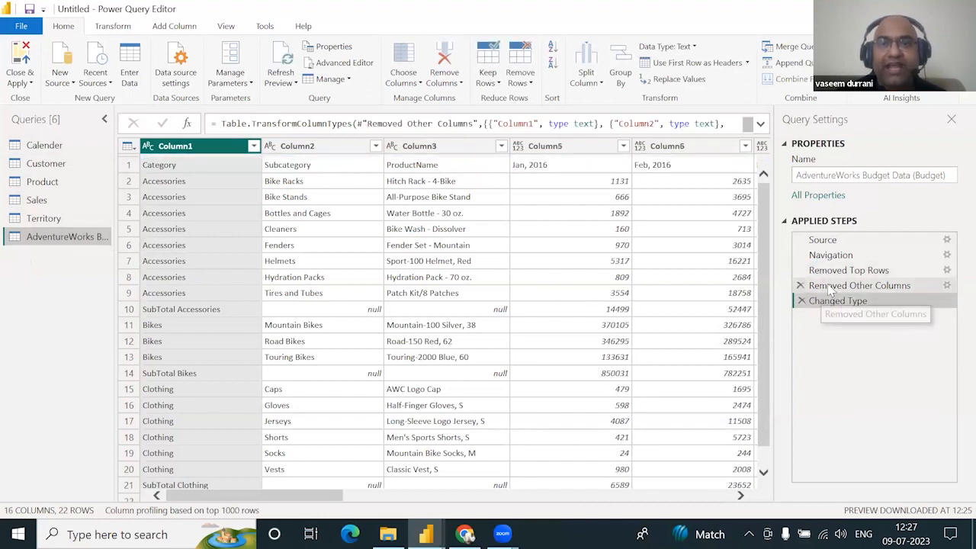
pyautogui.click(831, 287)
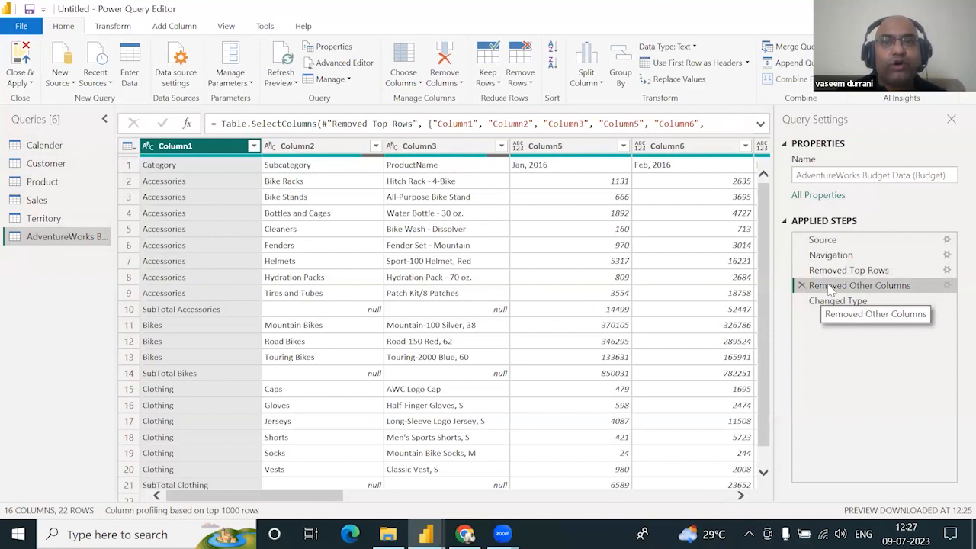
pyautogui.click(830, 241)
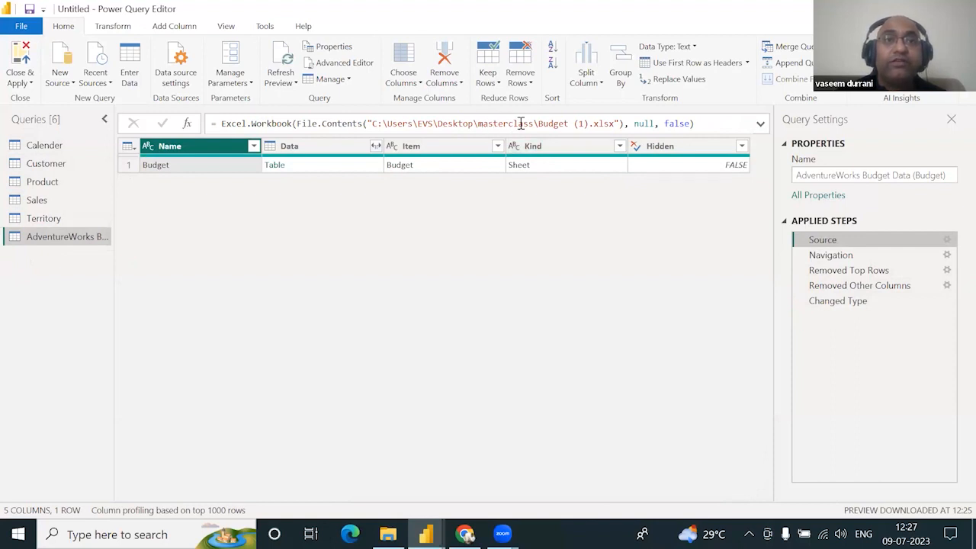
pyautogui.click(479, 124)
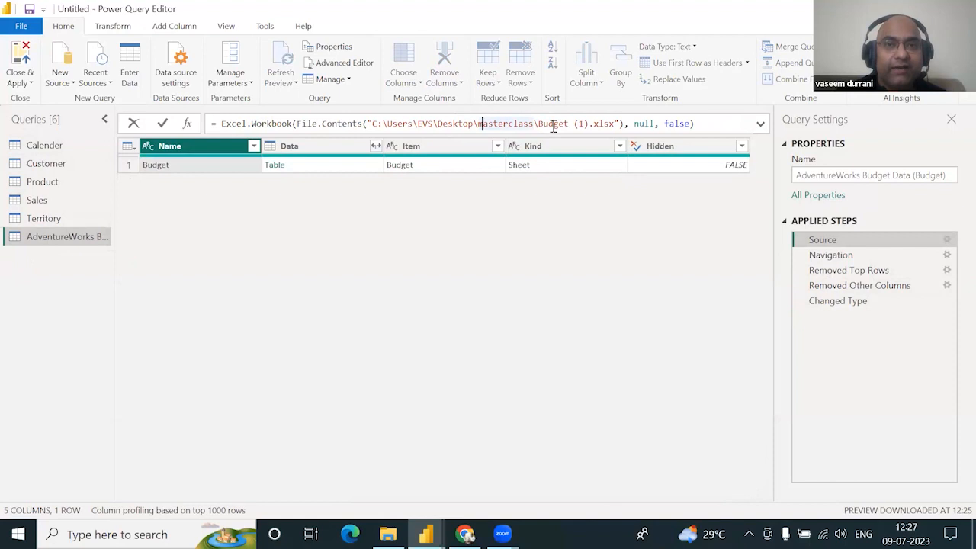
pyautogui.click(830, 259)
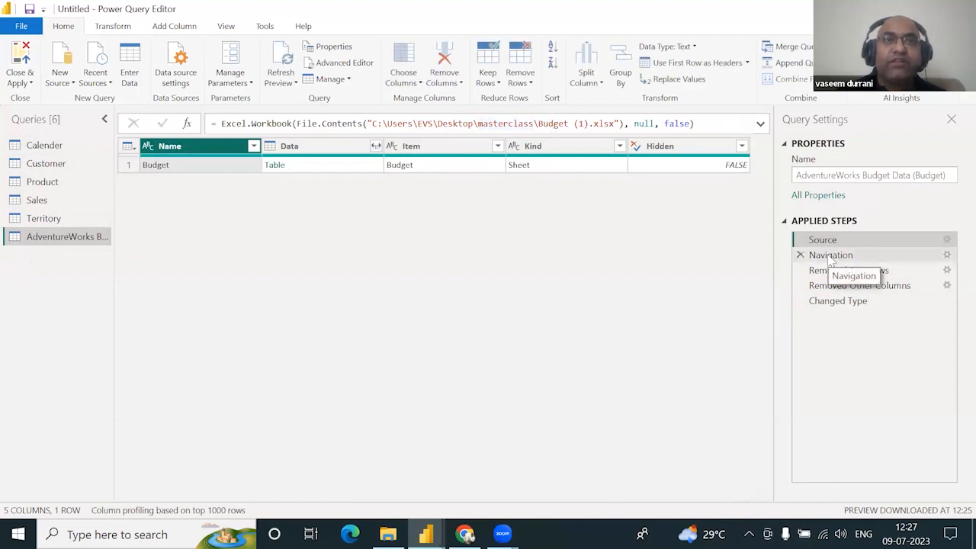
pyautogui.click(831, 257)
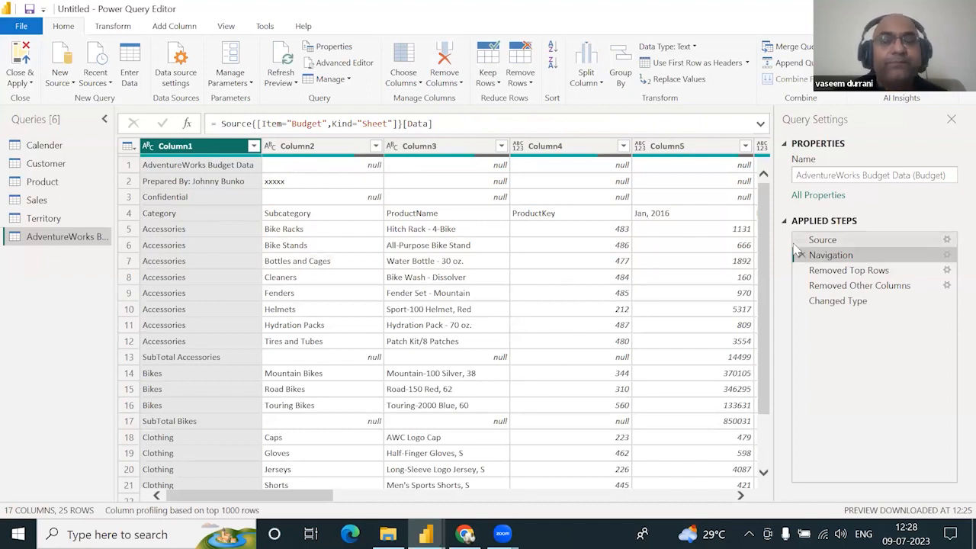
pyautogui.click(839, 271)
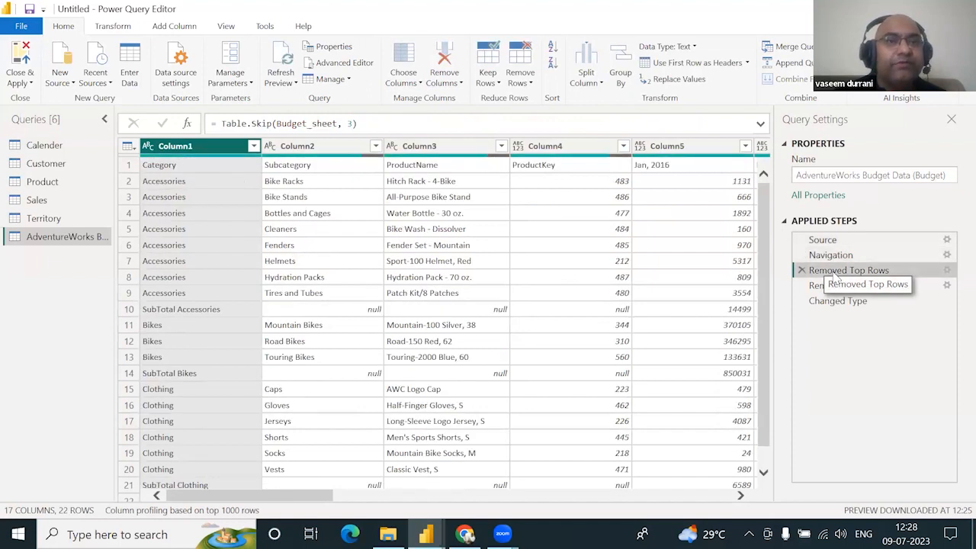
pyautogui.click(827, 286)
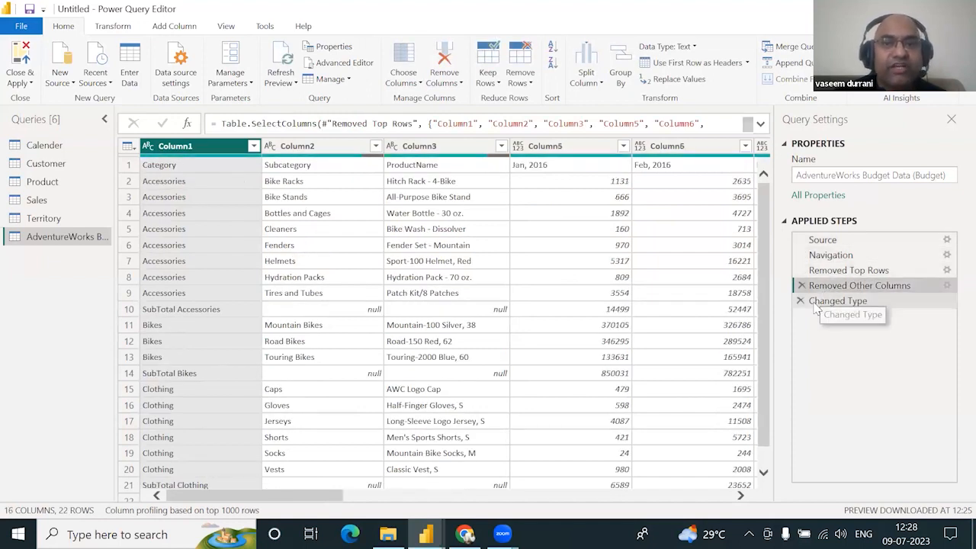
pyautogui.click(814, 302)
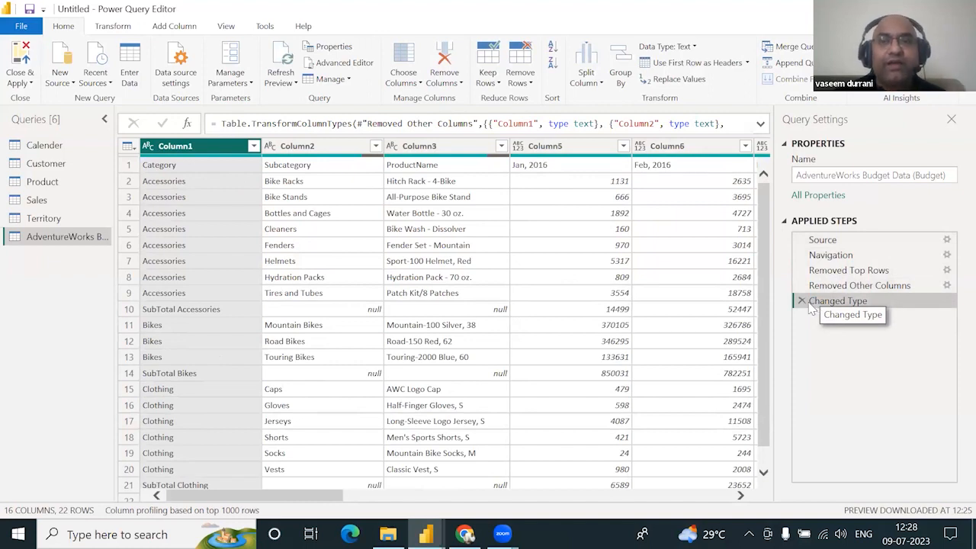
# Delete the Changed Type, Removed Other Columns and Removed Top Rows steps from the budget query
pyautogui.click(800, 301)
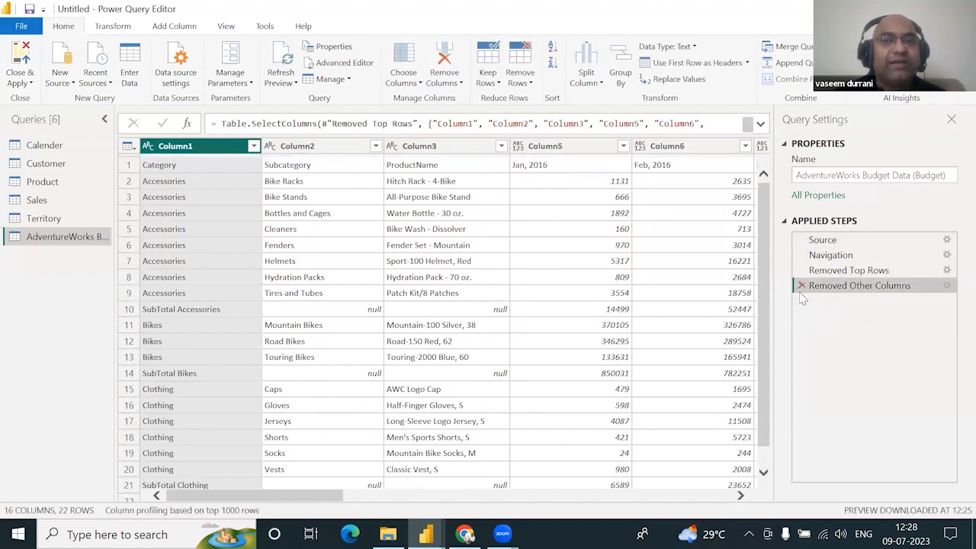
pyautogui.click(801, 285)
pyautogui.click(800, 270)
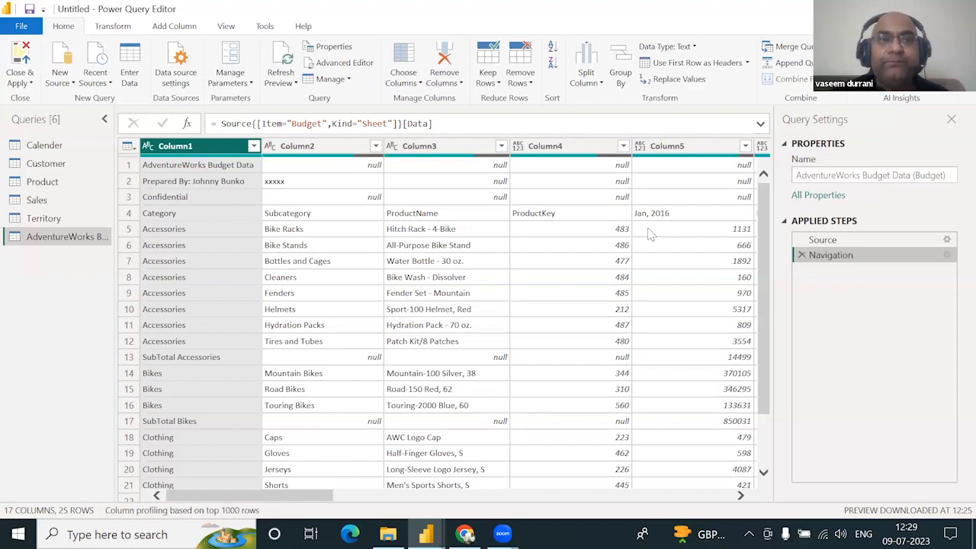
# Check the three title rows above Category, promote the first row to headers and delete the added Changed Type step
pyautogui.click(160, 168)
pyautogui.click(166, 185)
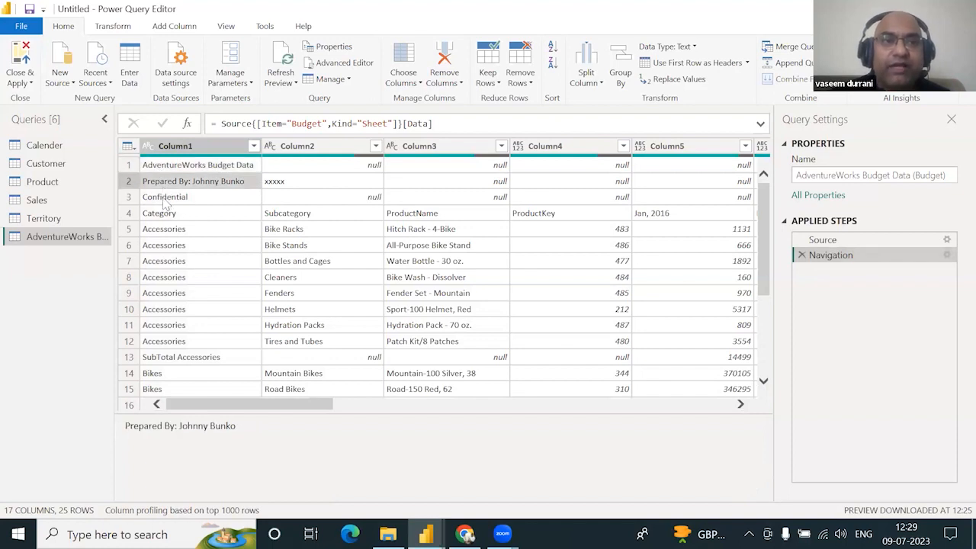
pyautogui.click(166, 199)
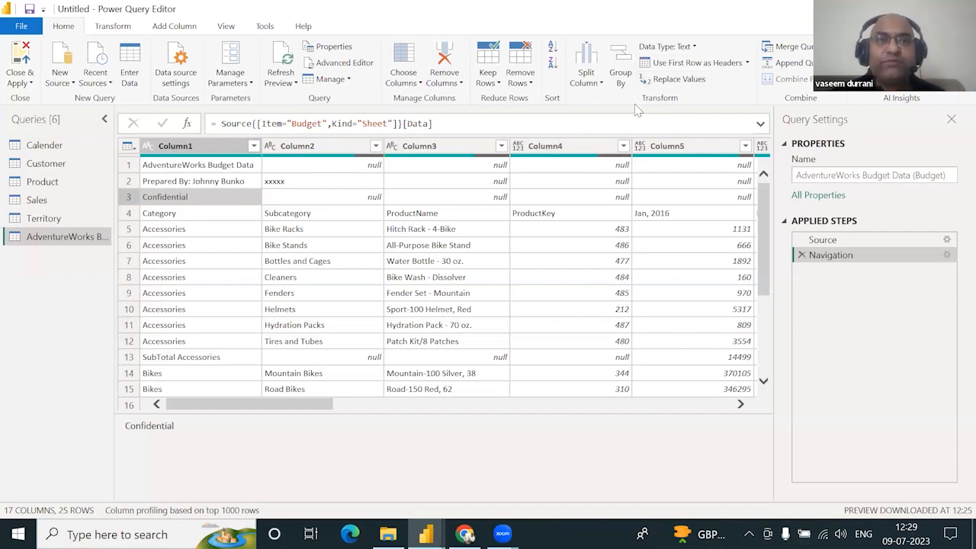
pyautogui.click(674, 66)
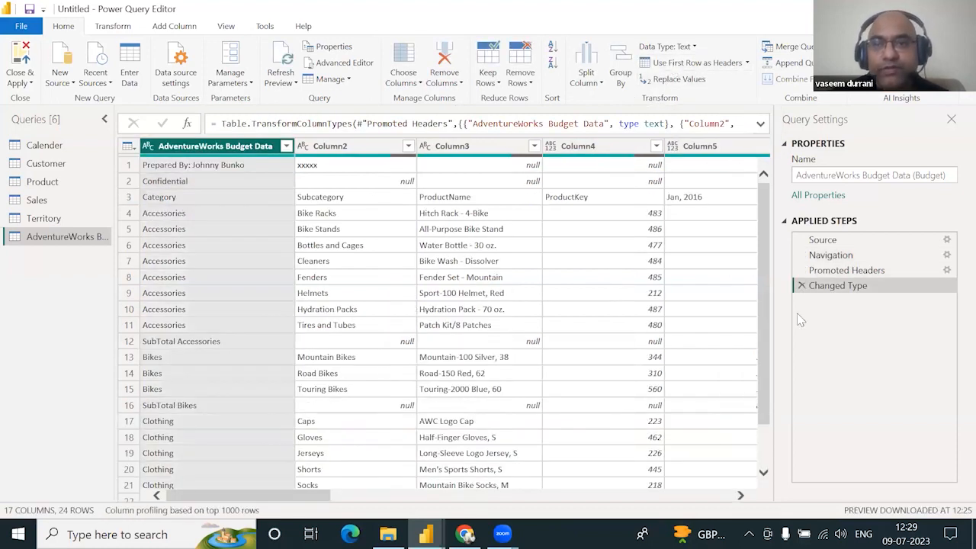
pyautogui.click(802, 285)
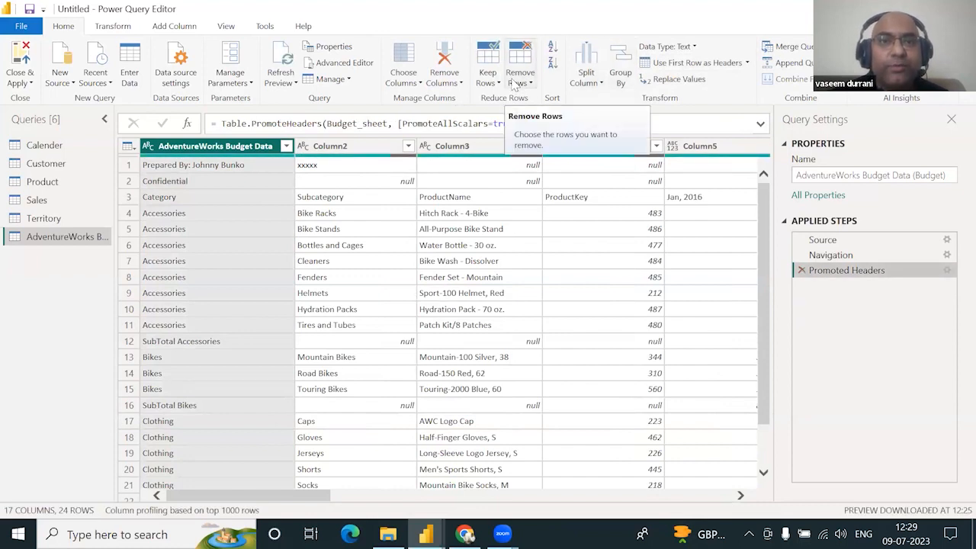
# Remove the top 3 rows from the budget query and check the remaining columns
pyautogui.click(523, 84)
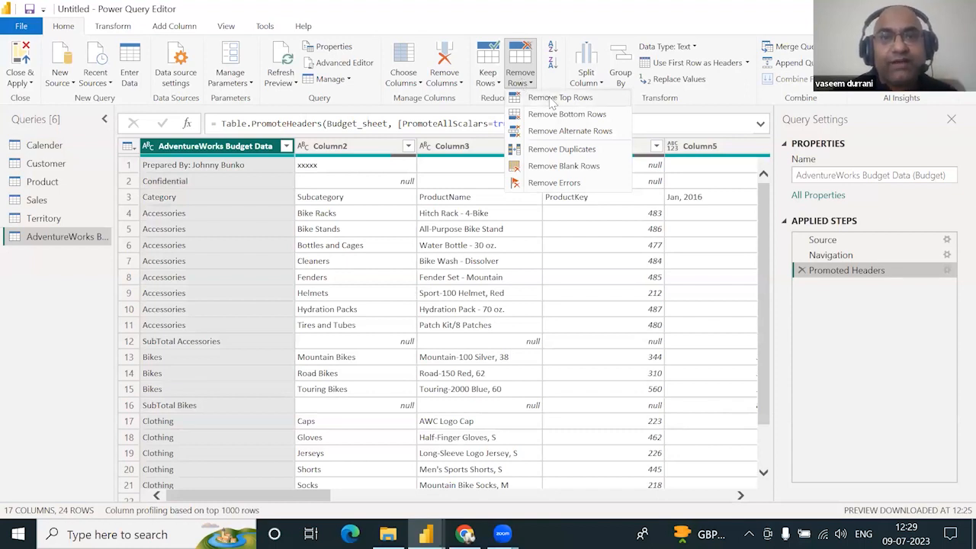
pyautogui.click(552, 100)
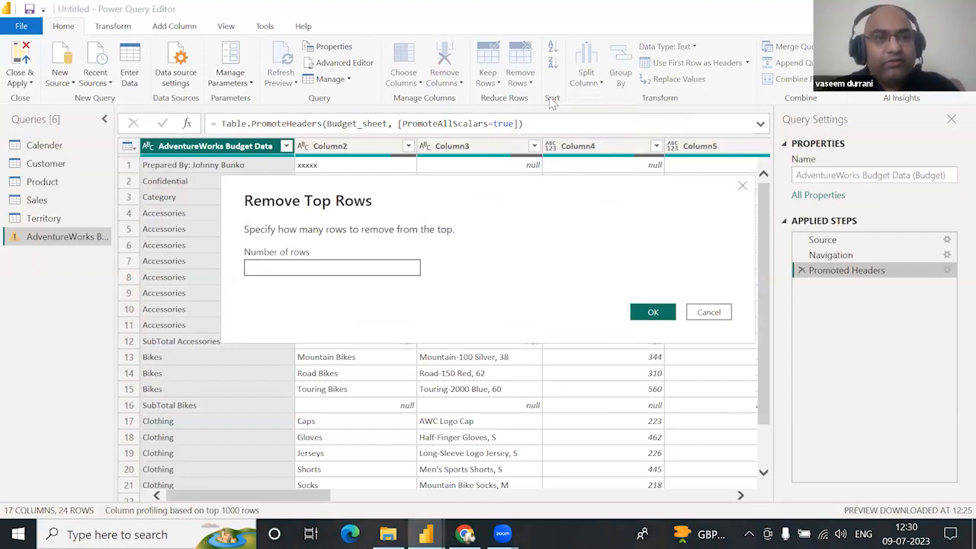
pyautogui.write('3')
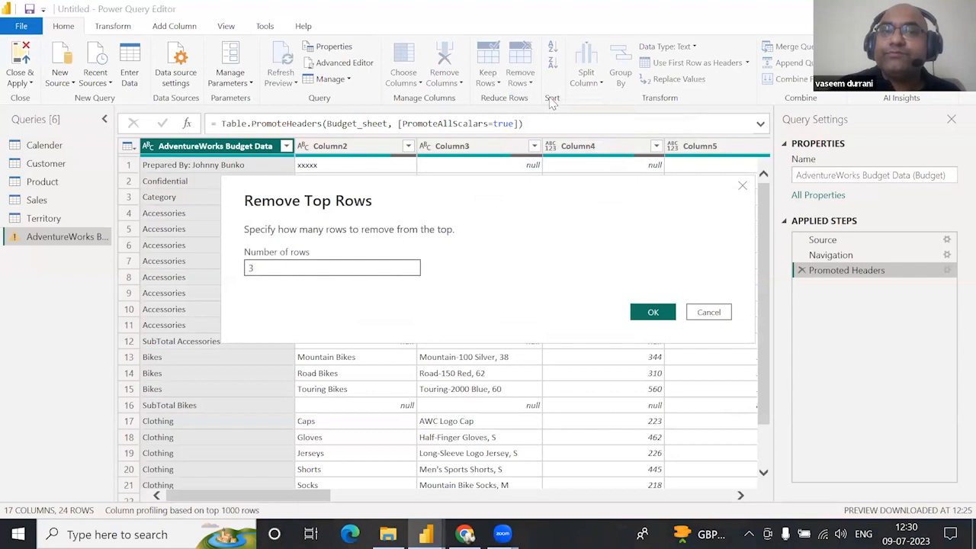
pyautogui.click(650, 312)
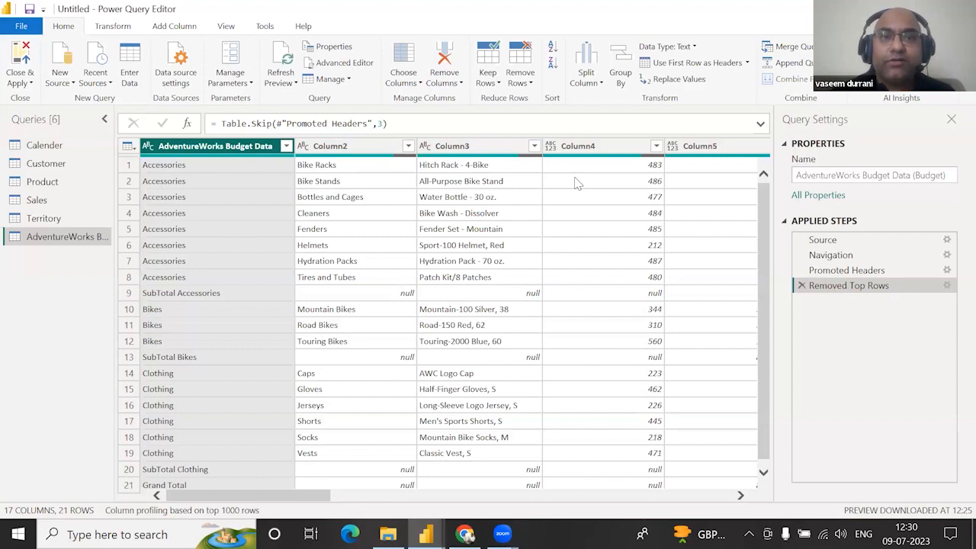
pyautogui.hscroll(2, 577, 183)
pyautogui.hscroll(-2, 577, 183)
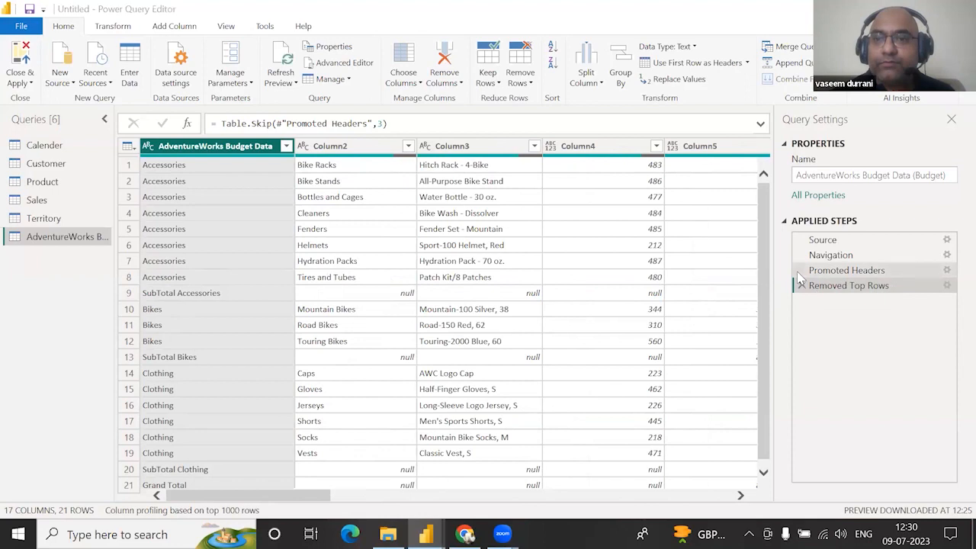
# Delete the Promoted Headers step preceding Removed Top Rows, and use the row starting with Category as the column headers
pyautogui.click(801, 271)
pyautogui.click(560, 298)
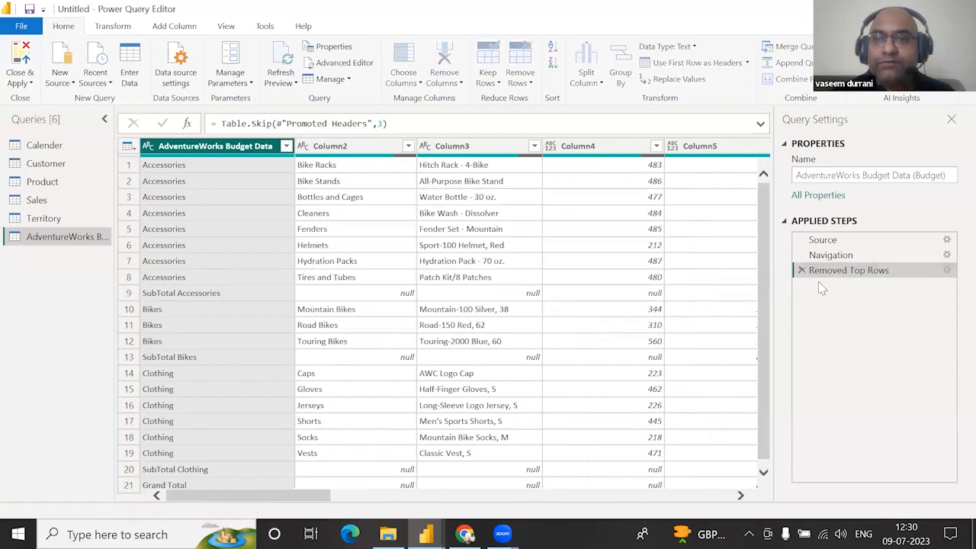
pyautogui.click(174, 170)
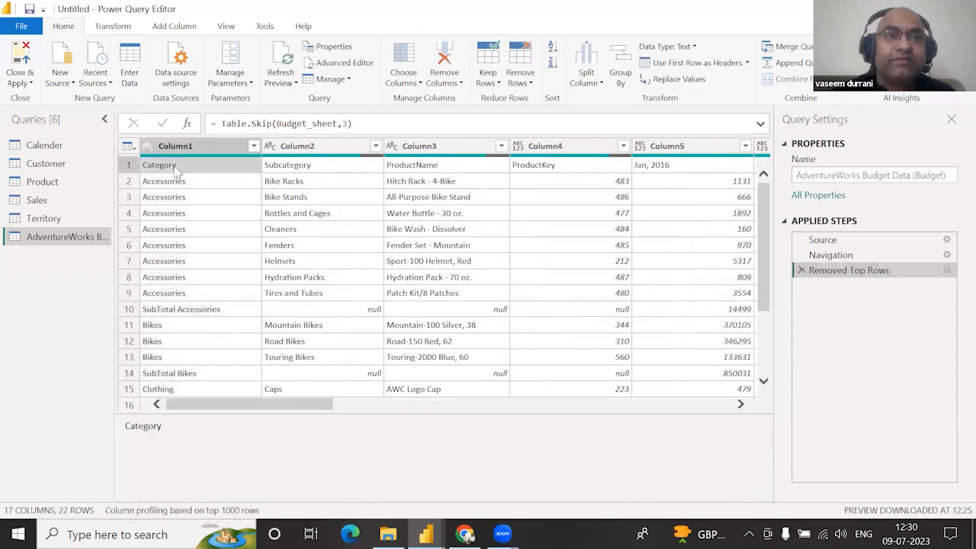
pyautogui.click(278, 170)
pyautogui.click(403, 168)
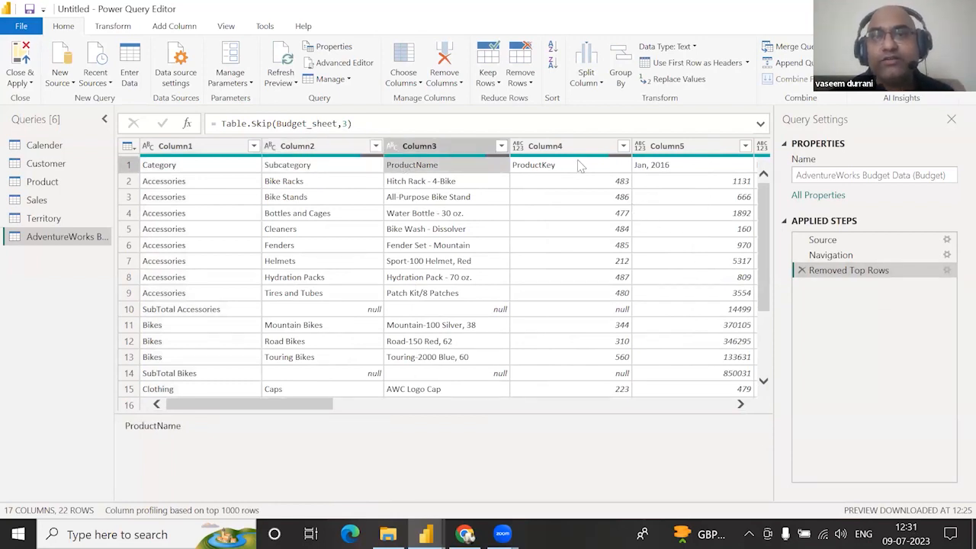
pyautogui.click(666, 66)
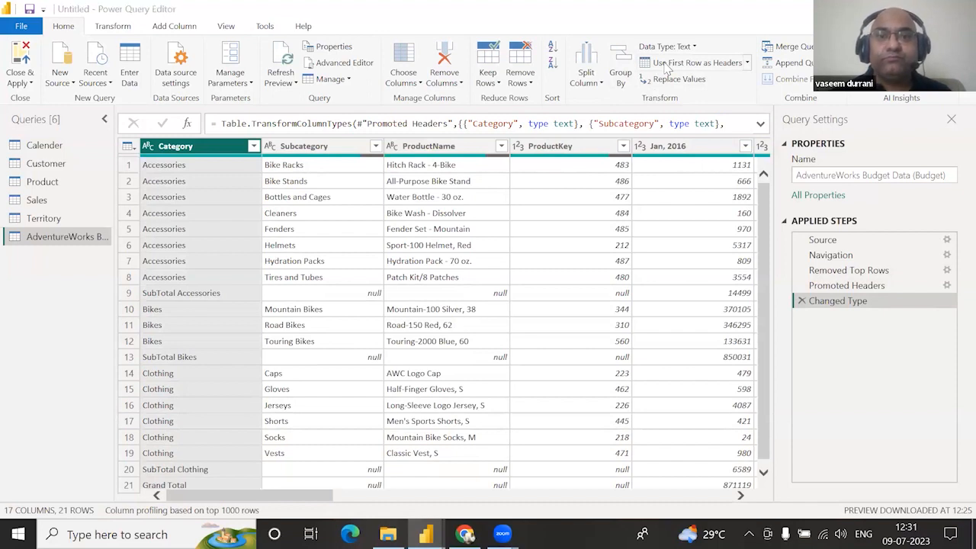
# Delete the Changed Type, Promoted Headers and Removed Top Rows steps to return the budget query to its Navigation step
pyautogui.click(801, 301)
pyautogui.click(801, 285)
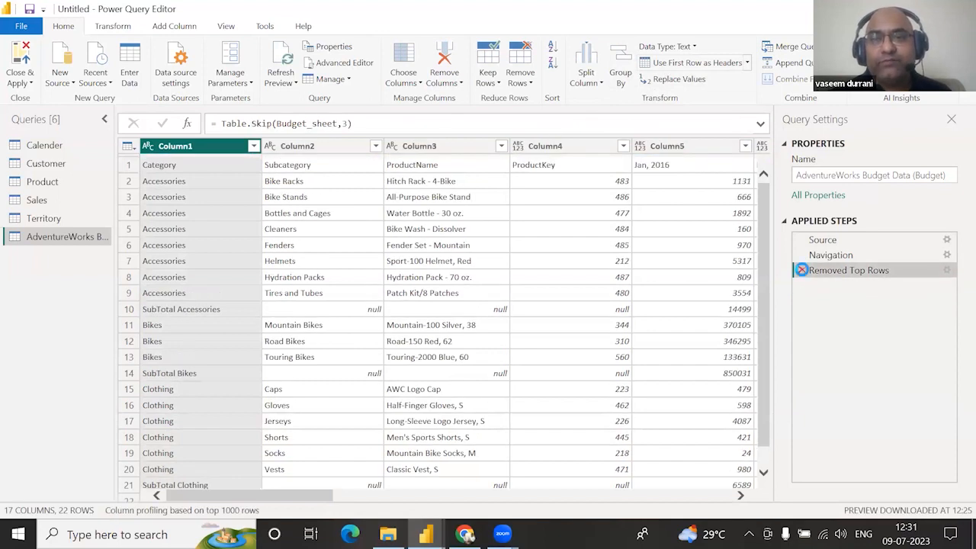
pyautogui.click(801, 270)
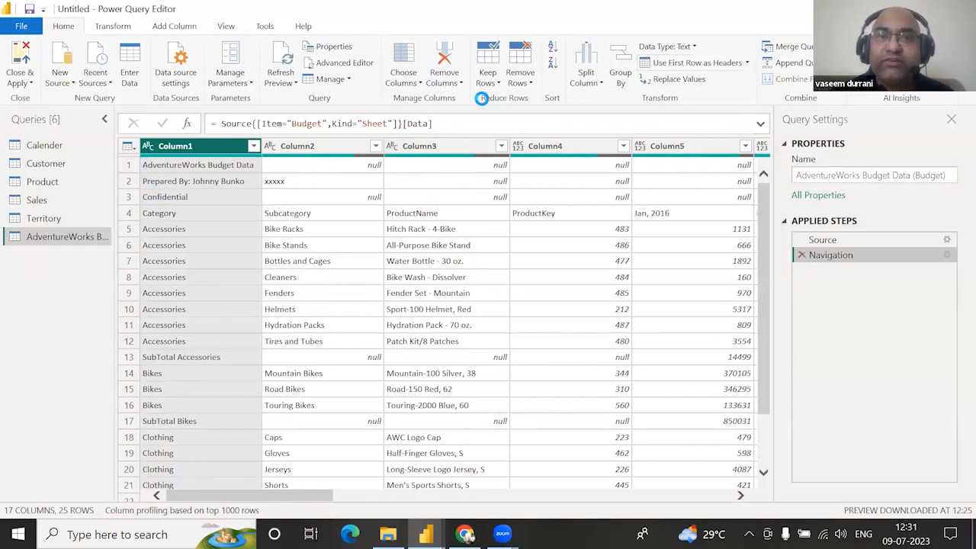
# Remove the top 3 rows from the budget query and promote the row starting with Category to column headers
pyautogui.click(523, 78)
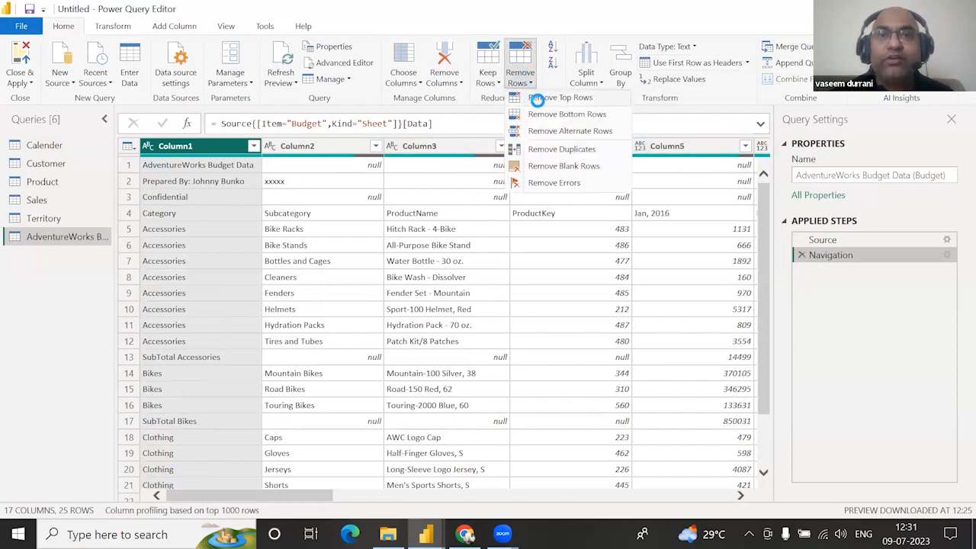
pyautogui.click(538, 99)
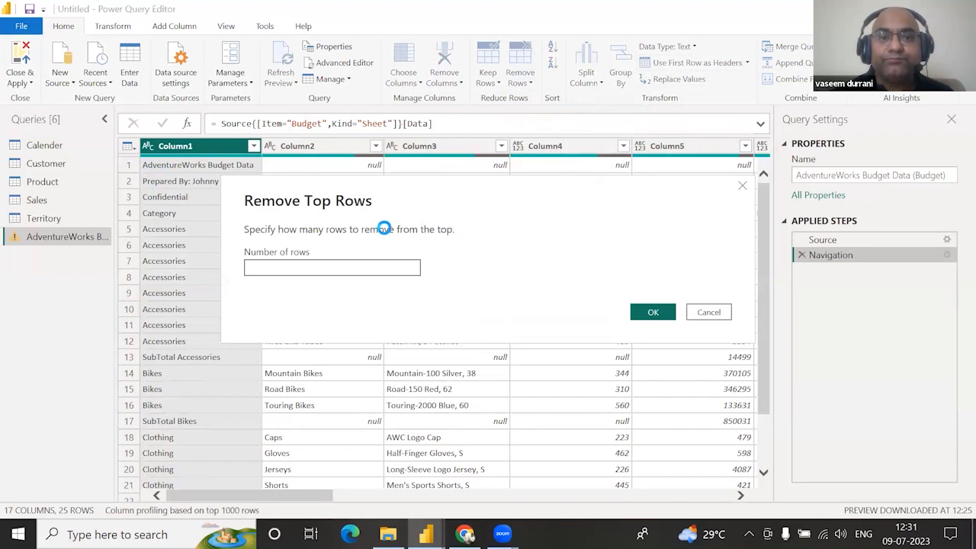
pyautogui.write('3')
pyautogui.click(653, 312)
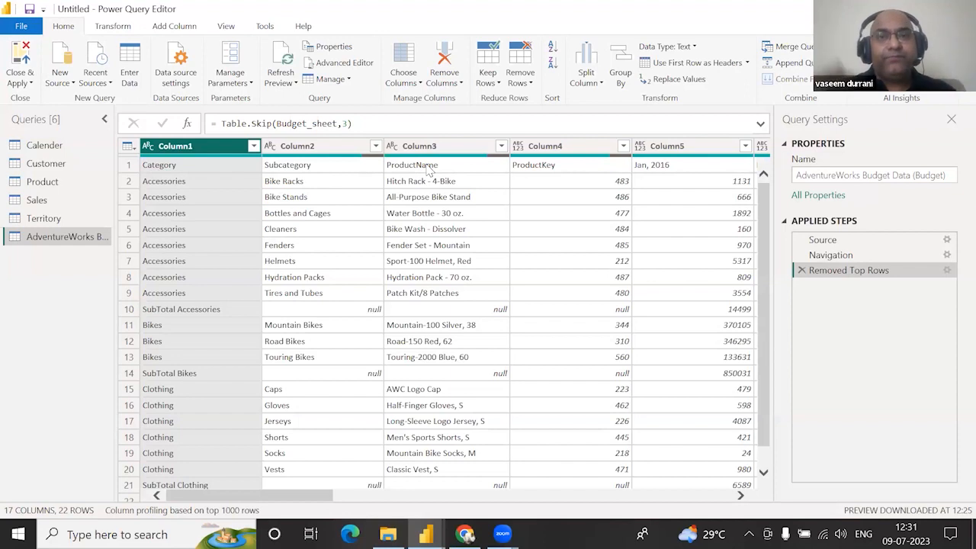
pyautogui.click(663, 65)
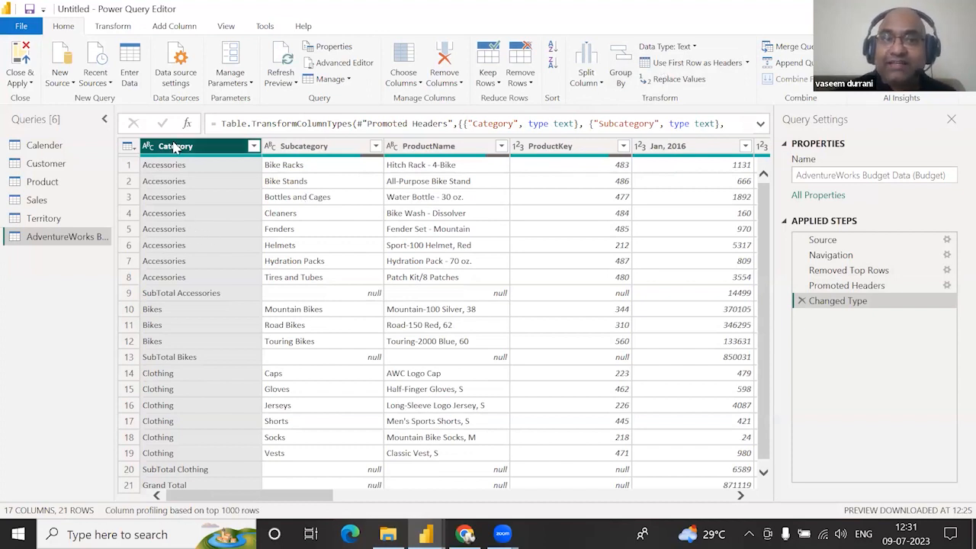
# Examine the subtotal and grand total rows in the Category column of the budget query
pyautogui.click(183, 362)
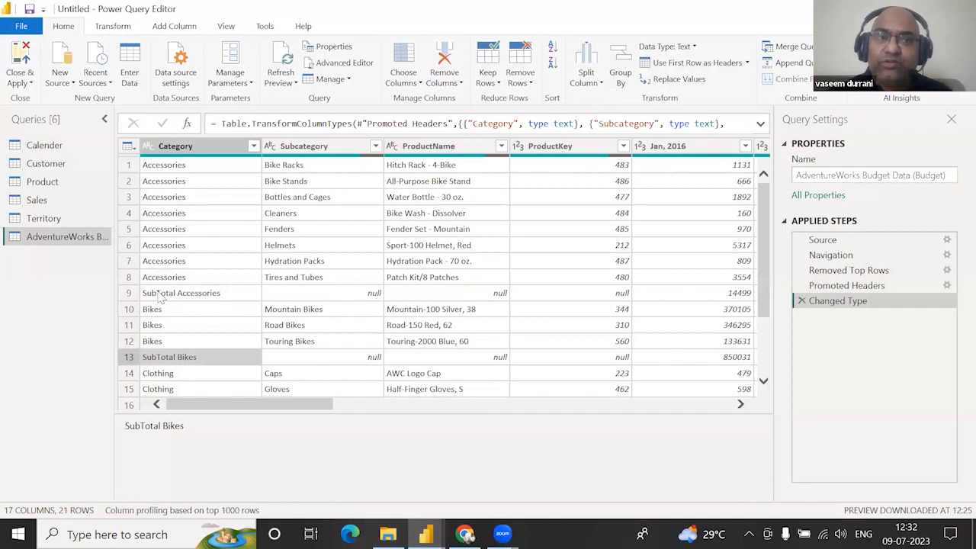
pyautogui.click(164, 296)
pyautogui.click(173, 372)
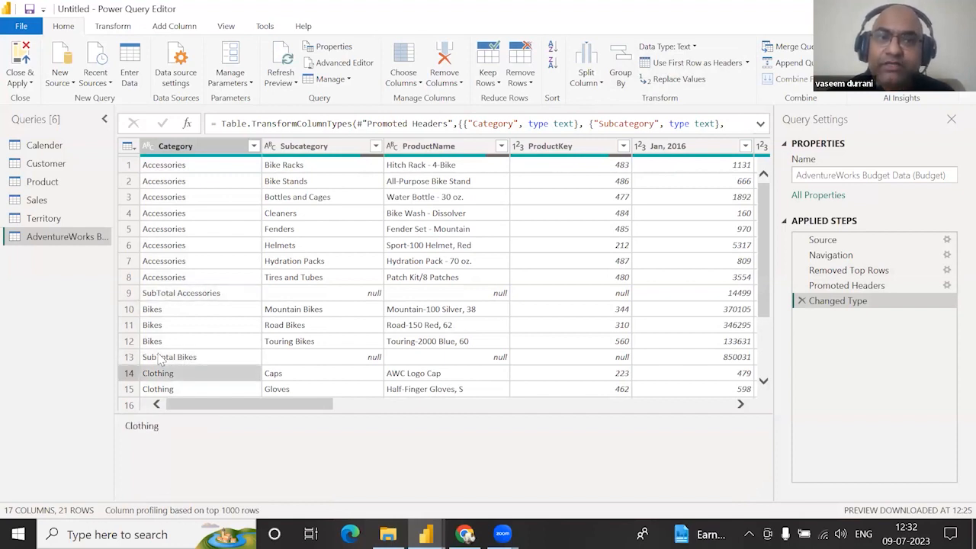
pyautogui.click(160, 359)
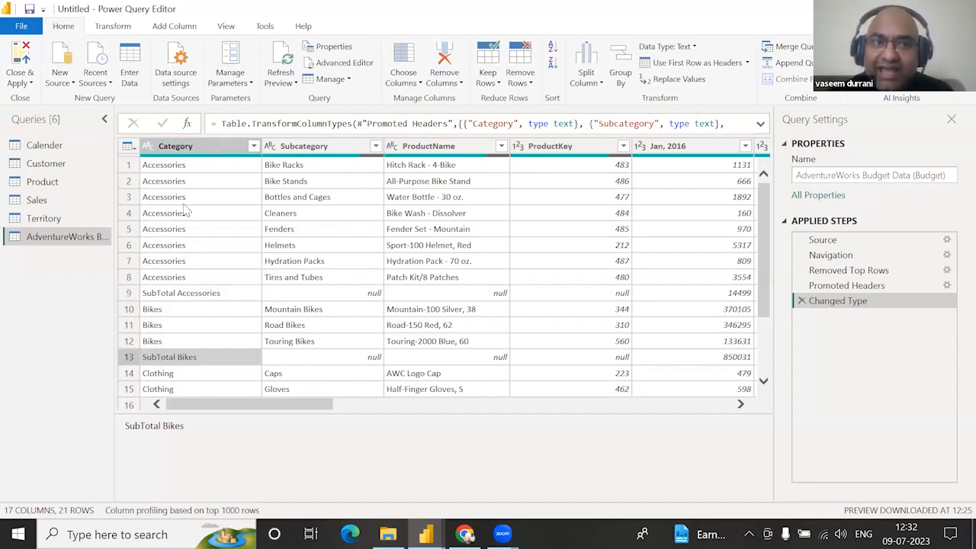
pyautogui.click(169, 297)
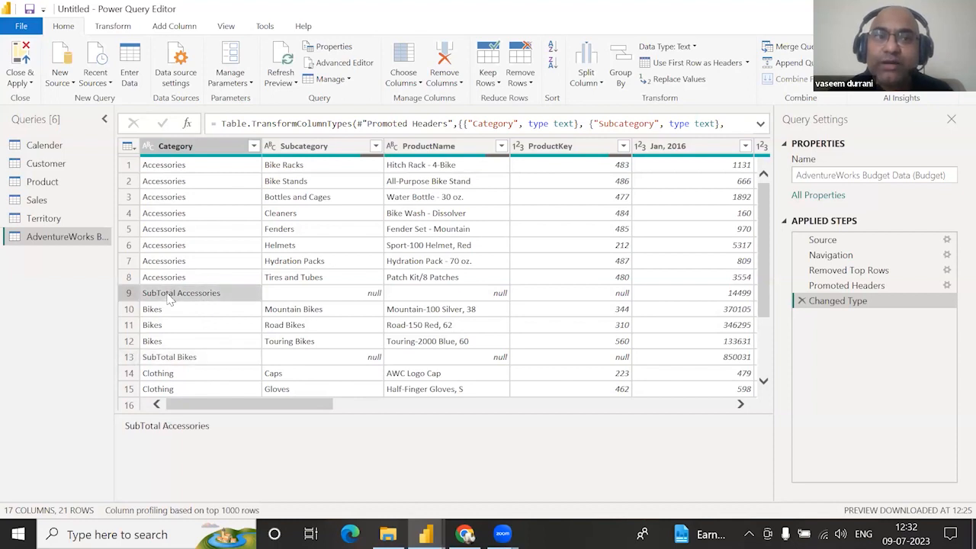
pyautogui.scroll(-2, 169, 297)
pyautogui.click(171, 296)
pyautogui.scroll(-1, 171, 296)
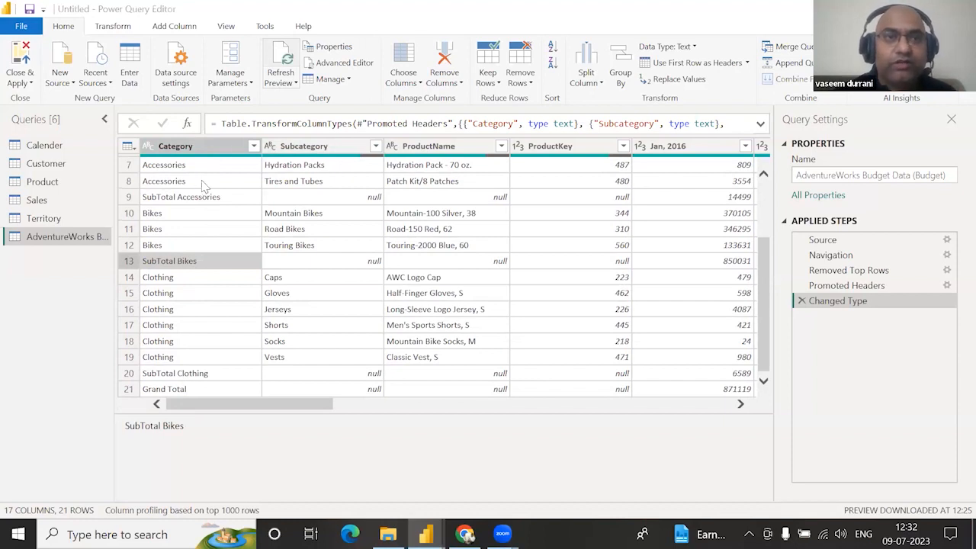
# Filter the Category column with a text filter to keep only rows that do not contain "Total"
pyautogui.click(253, 146)
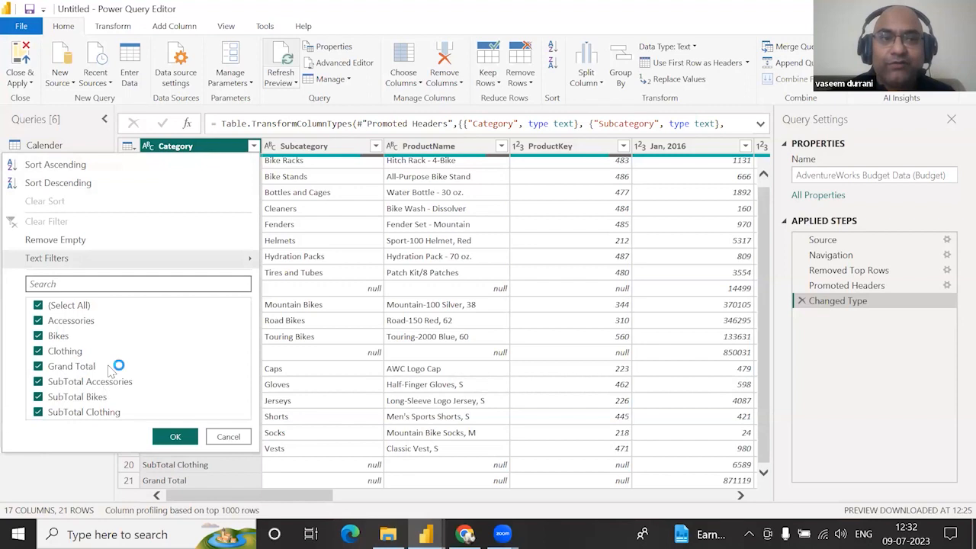
pyautogui.moveTo(252, 264)
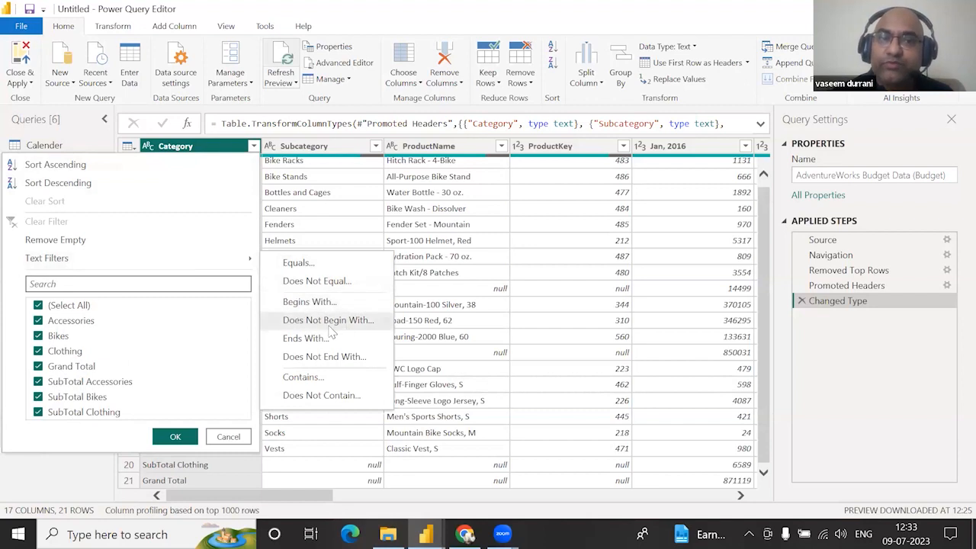
pyautogui.click(330, 402)
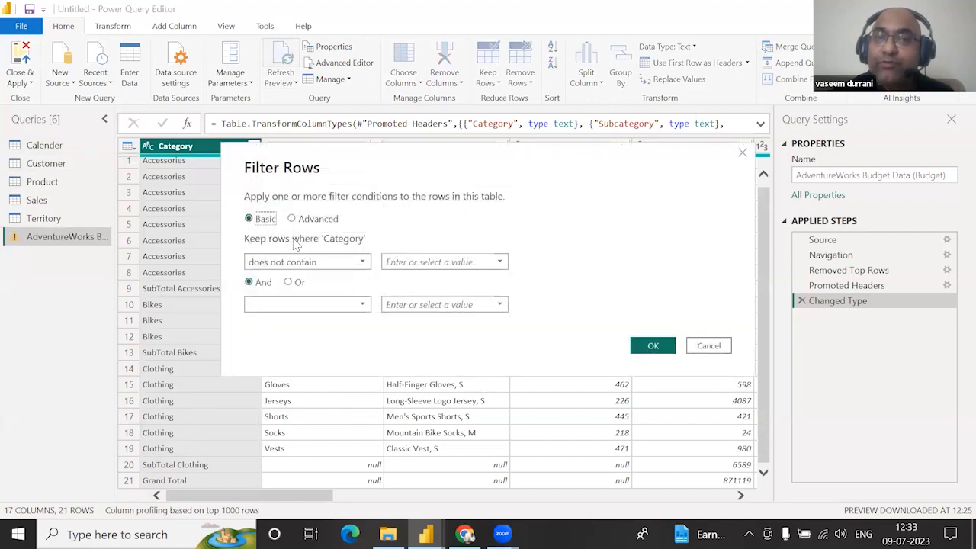
pyautogui.click(413, 262)
pyautogui.write('T')
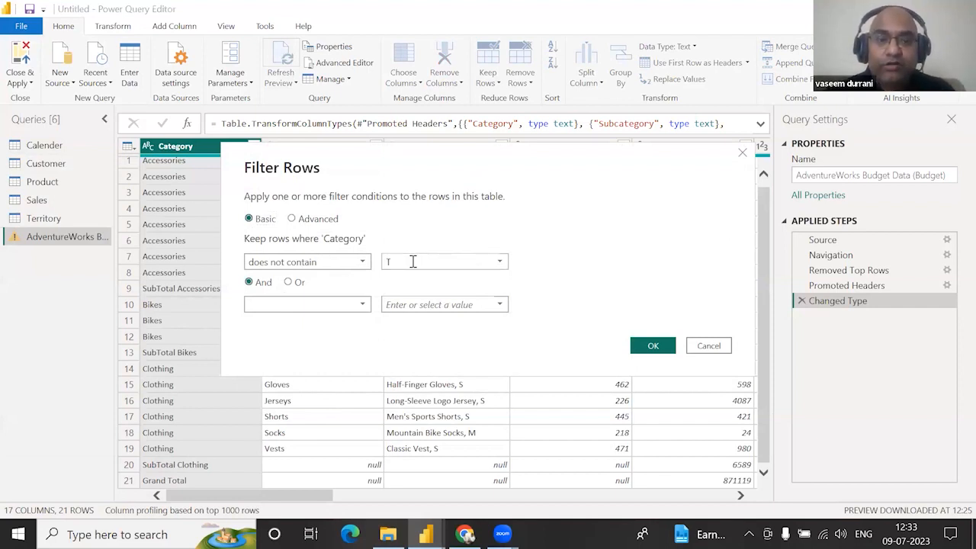
pyautogui.write('otal')
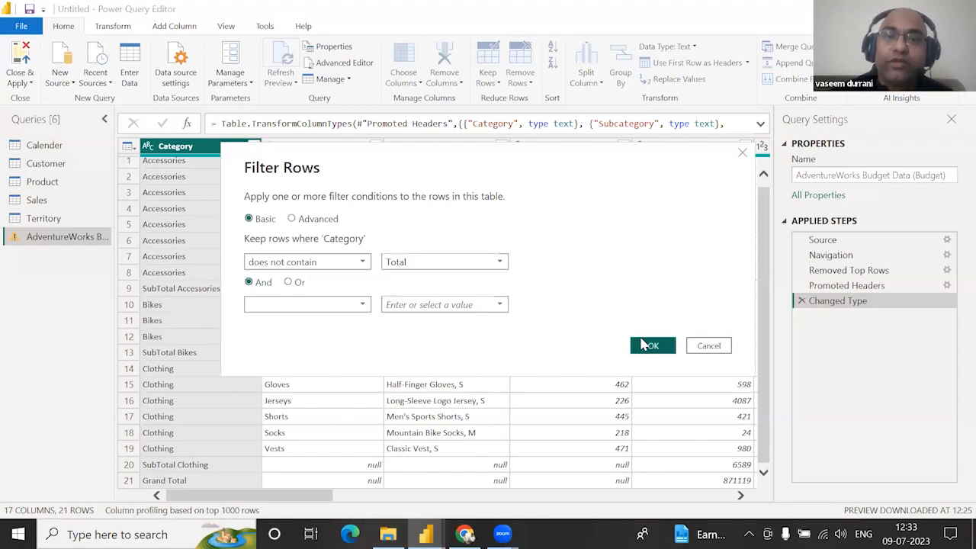
pyautogui.click(644, 345)
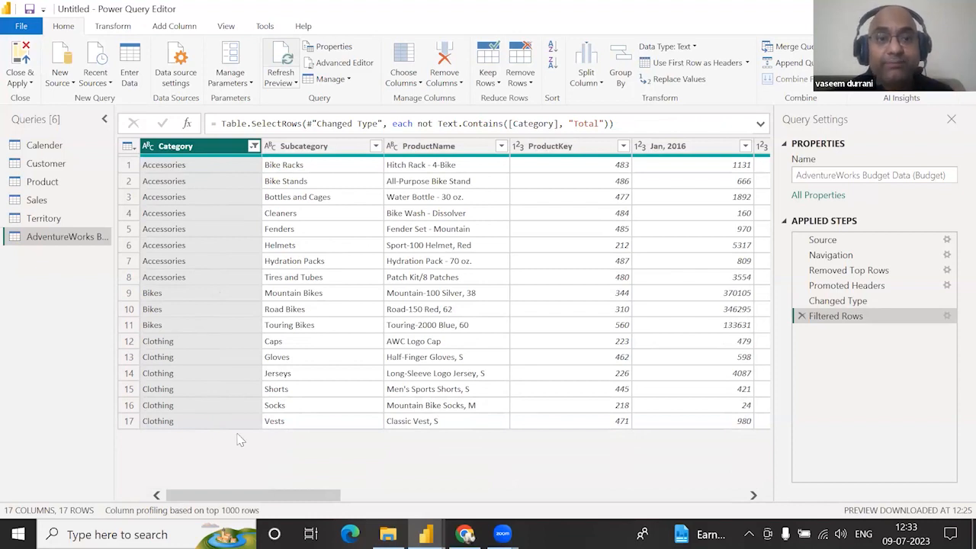
# Remove the Grand Total column that follows Dec, 2016 in the budget query
pyautogui.moveTo(253, 497); pyautogui.dragTo(360, 496)
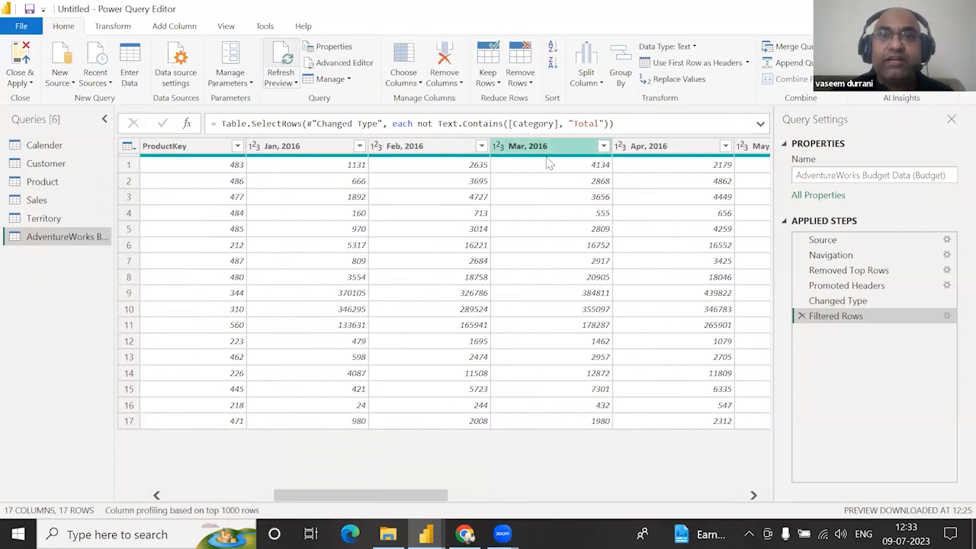
pyautogui.moveTo(434, 497); pyautogui.dragTo(766, 500)
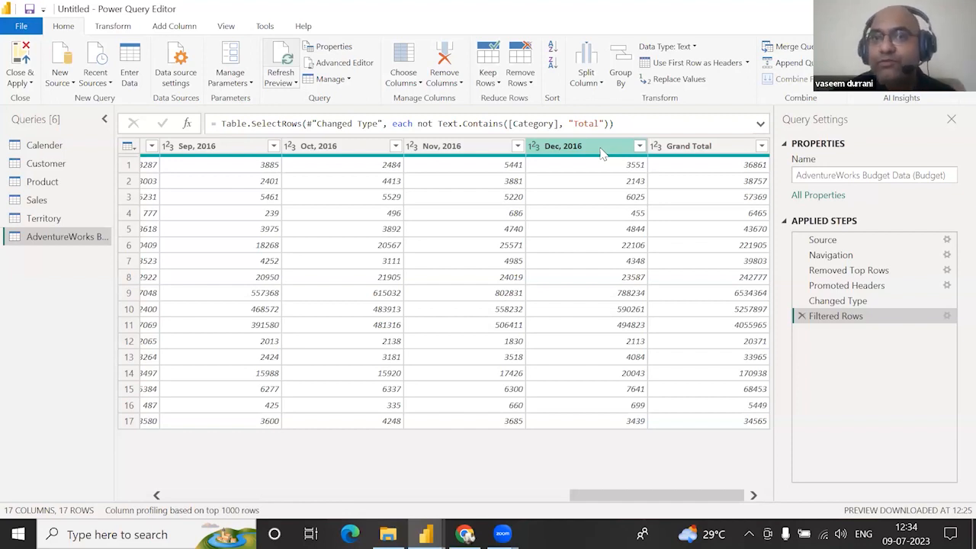
pyautogui.click(684, 149)
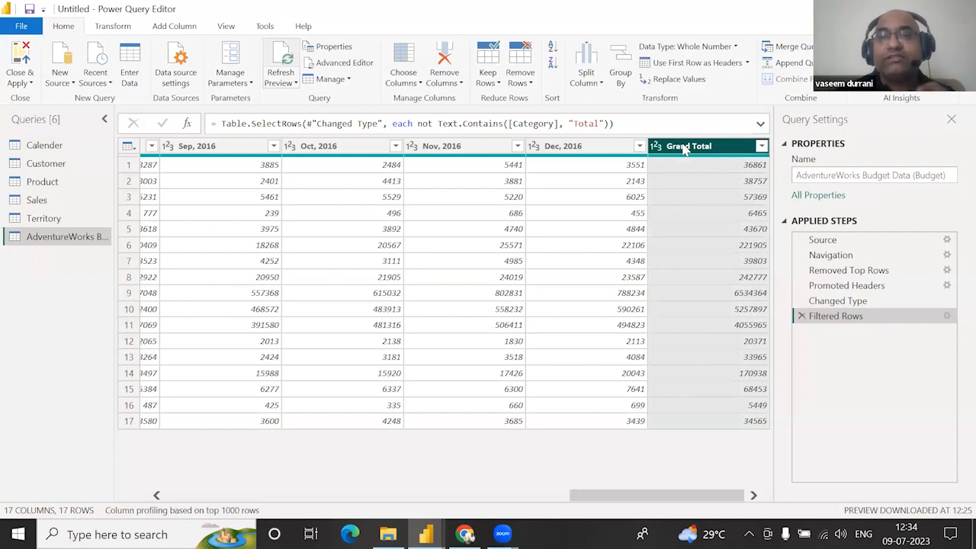
pyautogui.click(452, 84)
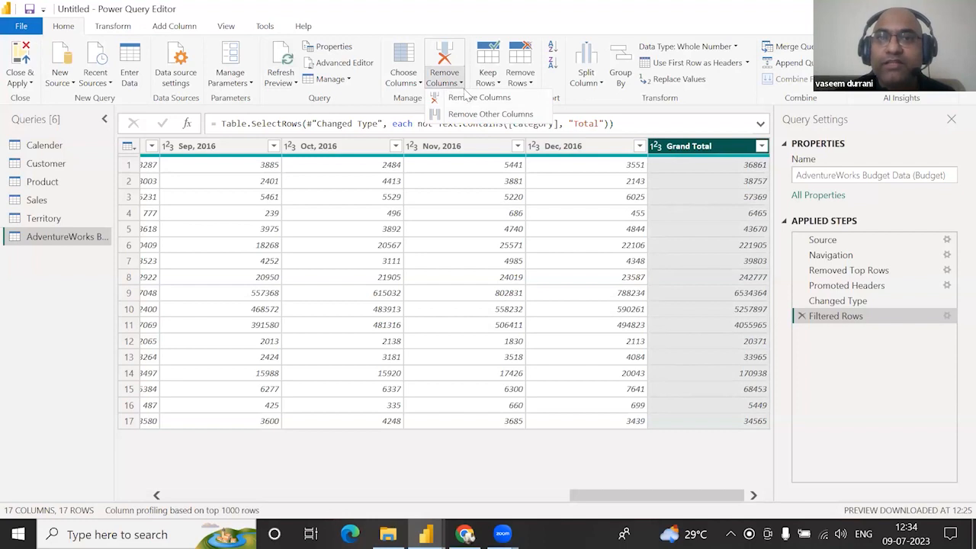
pyautogui.click(475, 101)
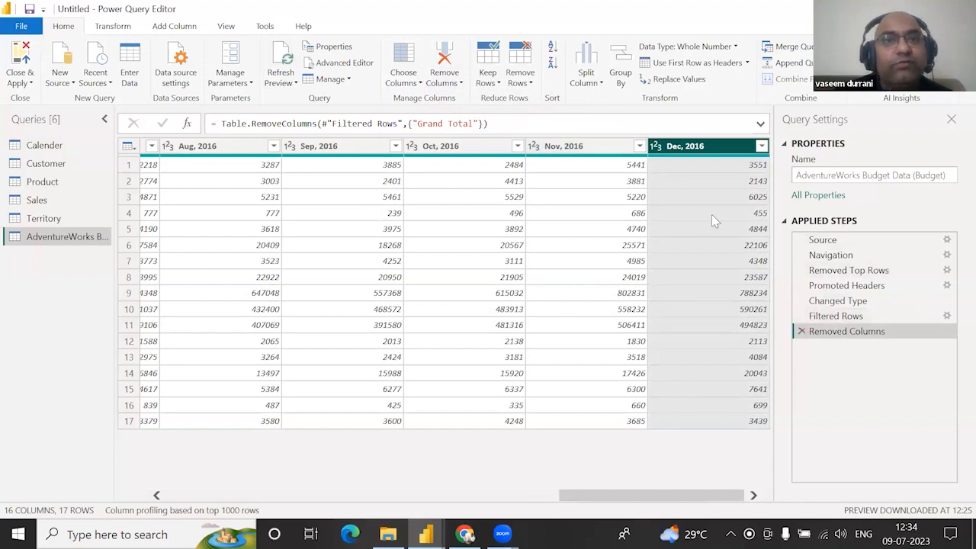
pyautogui.click(521, 85)
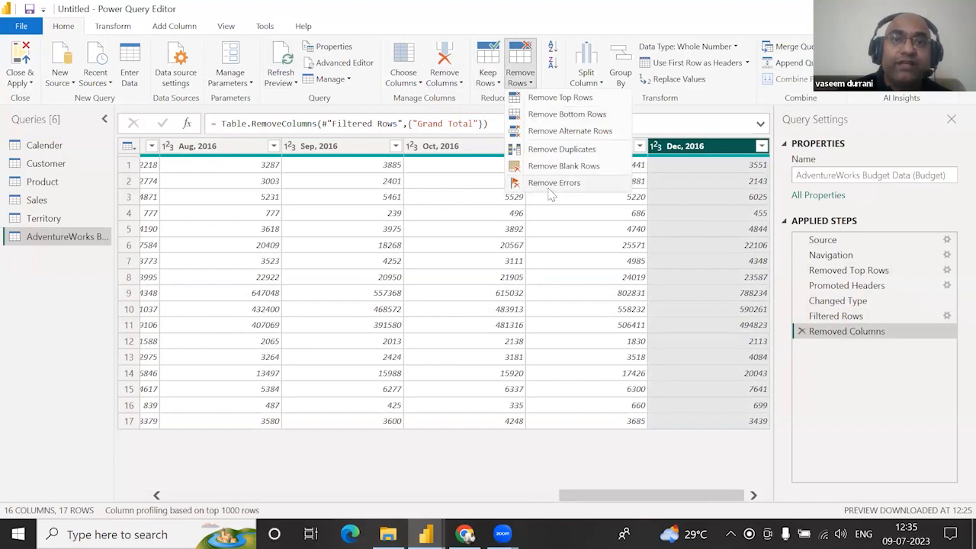
pyautogui.click(546, 255)
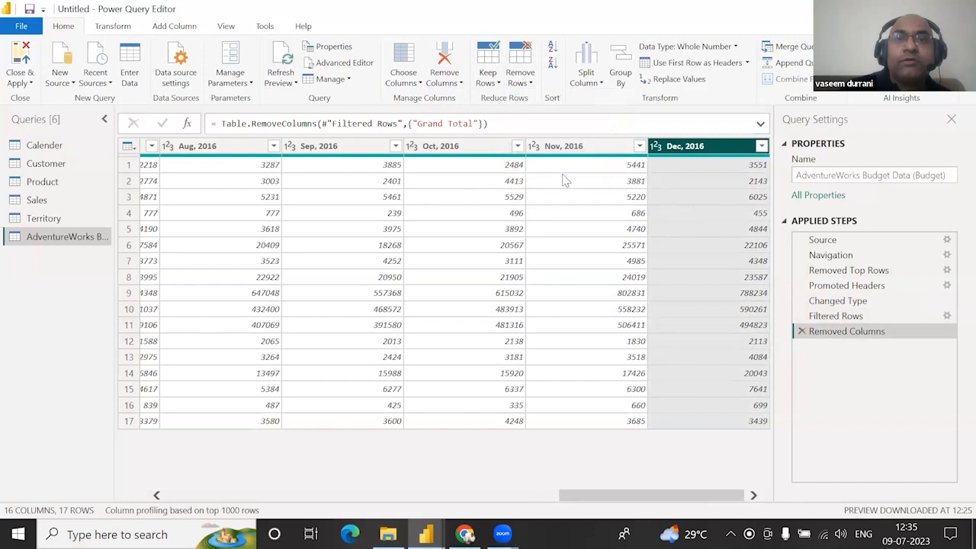
# Unpivot the twelve month columns from Jan, 2016 through Dec, 2016 and check the resulting attribute and value columns
pyautogui.click(191, 151)
pyautogui.press('Left')
pyautogui.press('Left')
pyautogui.press('Left')
pyautogui.press('Left')
pyautogui.press('Left')
pyautogui.press('Left')
pyautogui.press('Left')
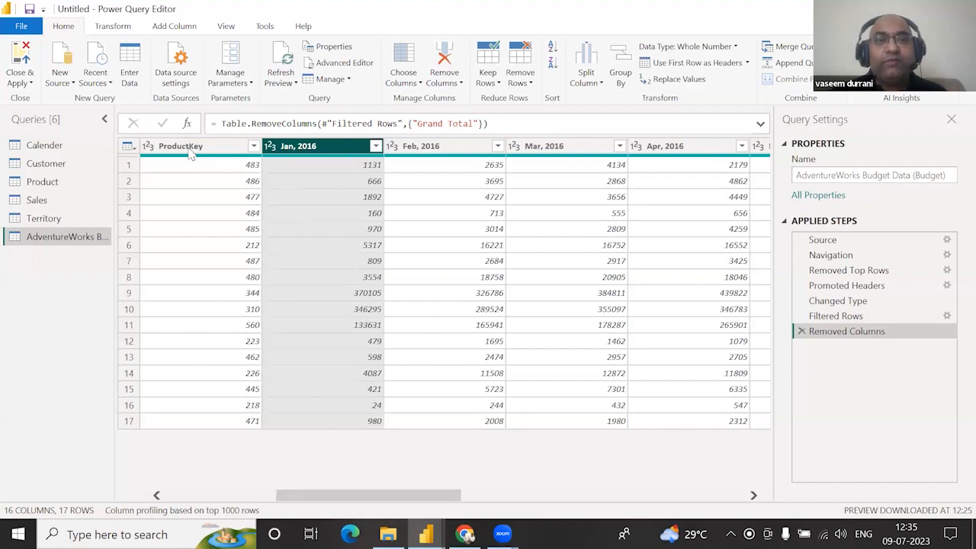
pyautogui.hotkey('shift', 'Right')
pyautogui.hotkey('shift', 'Right')
pyautogui.hotkey('shift', 'Right')
pyautogui.hotkey('shift', 'Right')
pyautogui.hotkey('shift', 'Right')
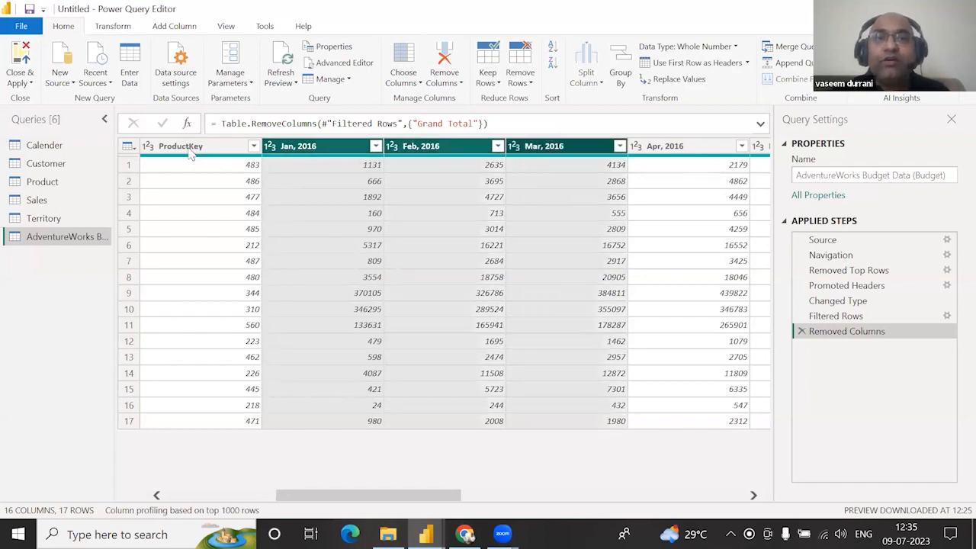
pyautogui.hotkey('shift', 'Right')
pyautogui.hotkey('shift', 'Right')
pyautogui.hotkey('shift', 'Right')
pyautogui.hotkey('shift', 'Right')
pyautogui.hotkey('shift', 'Right')
pyautogui.hotkey('shift', 'Right')
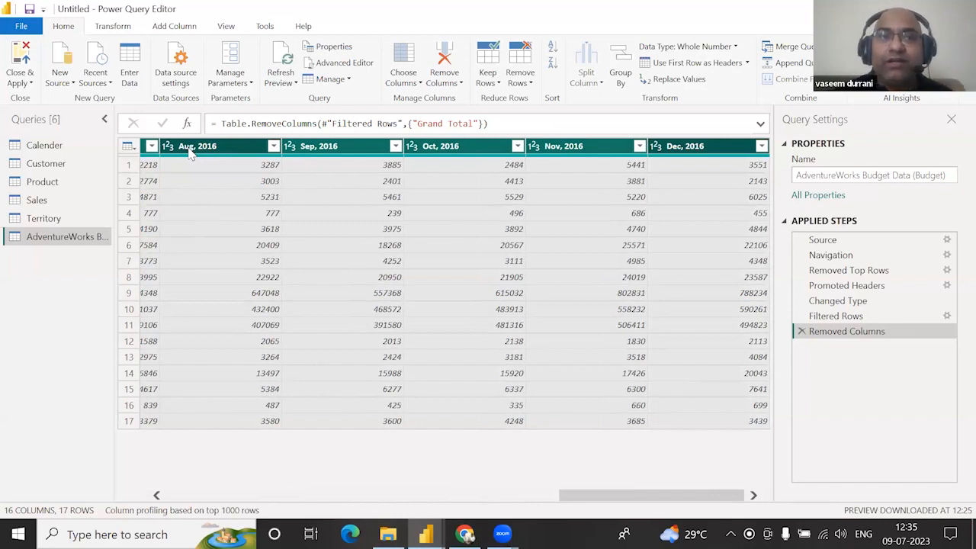
pyautogui.click(111, 28)
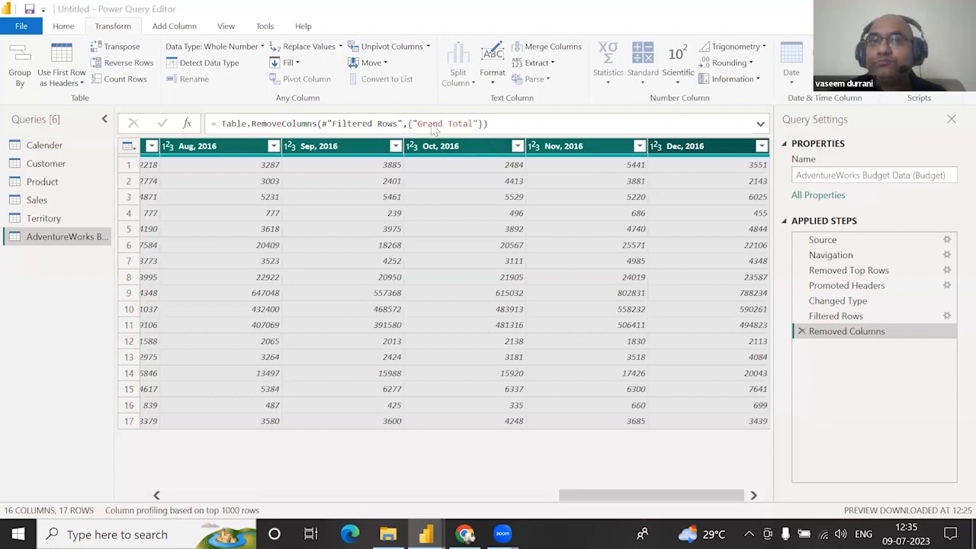
pyautogui.click(387, 48)
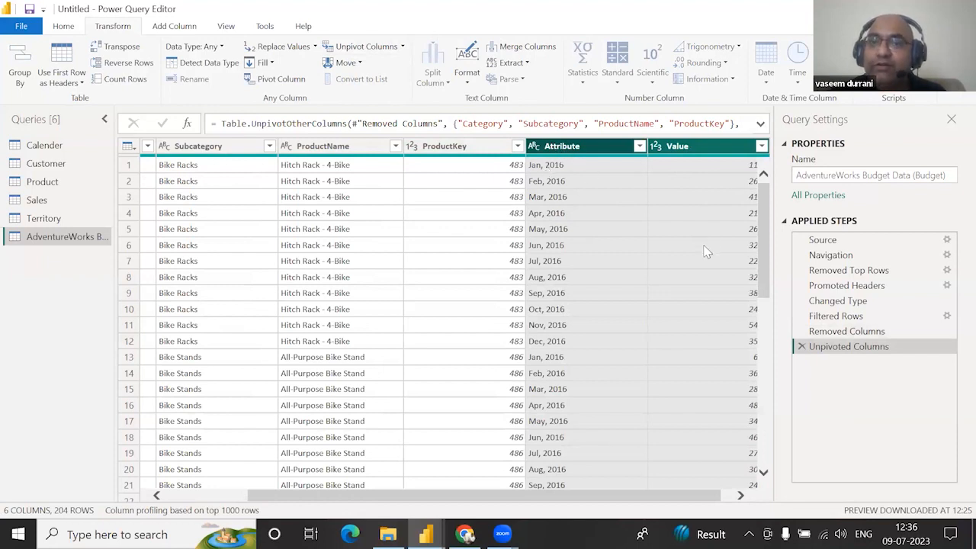
pyautogui.hscroll(1, 705, 251)
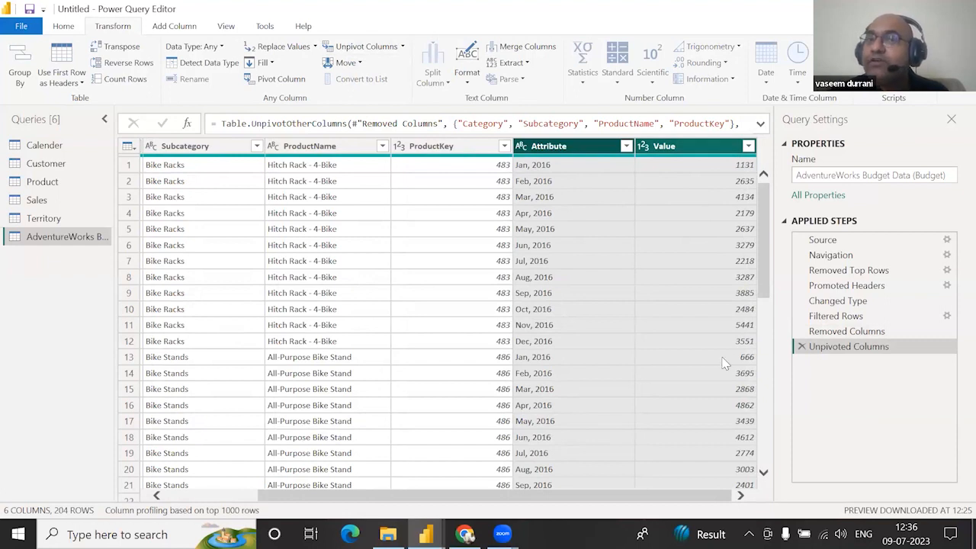
# Delete the Unpivoted Columns step and look across the restored month columns of the budget query
pyautogui.click(801, 346)
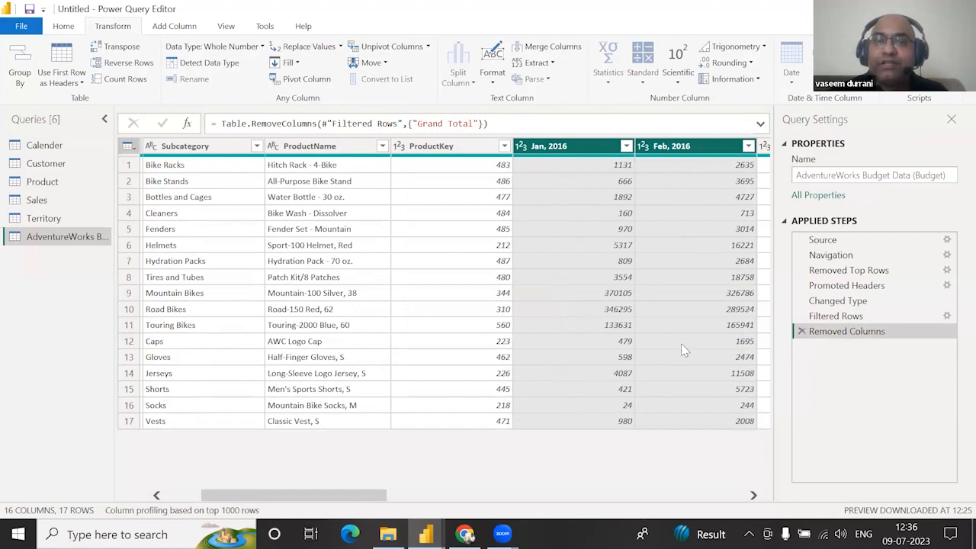
pyautogui.hscroll(4, 684, 350)
pyautogui.hscroll(5, 684, 350)
pyautogui.hscroll(-8, 680, 349)
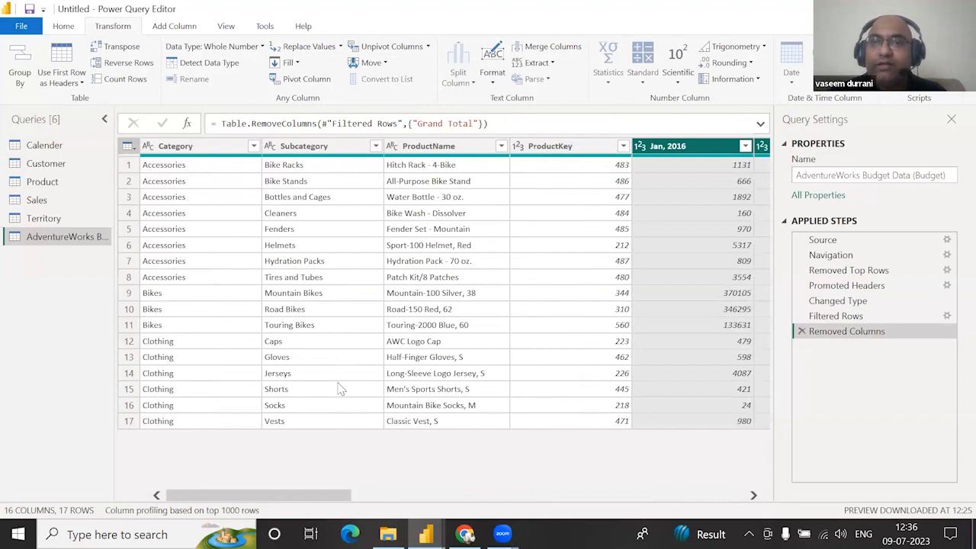
pyautogui.hscroll(5, 339, 387)
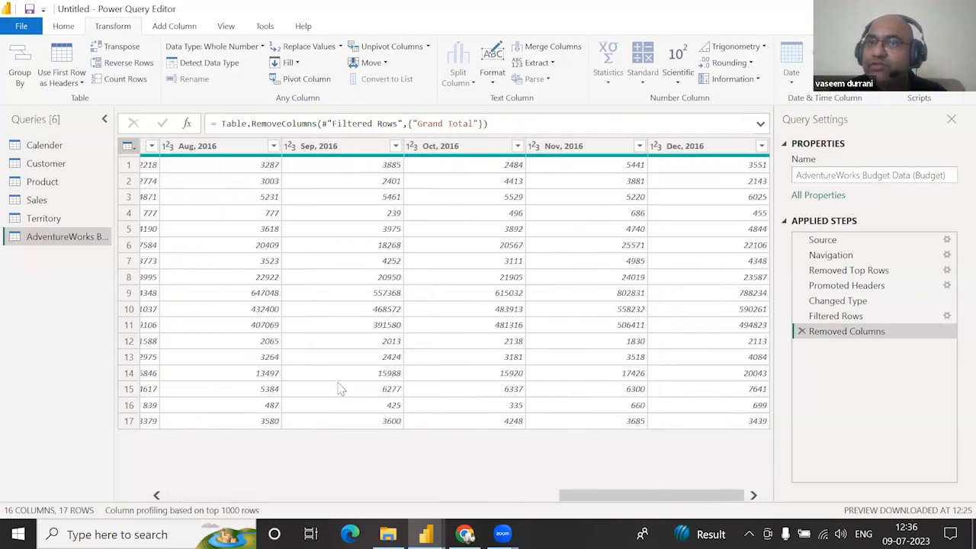
pyautogui.hscroll(-5, 341, 389)
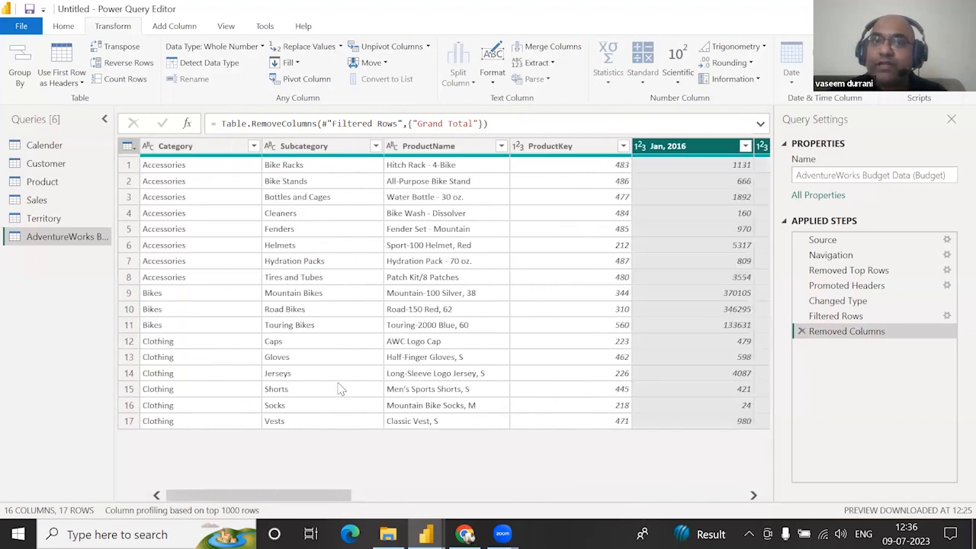
# Select the columns Jan, 2016 through Dec, 2016 again and unpivot them into attribute-value rows
pyautogui.click(547, 147)
pyautogui.hotkey('shift', 'Right')
pyautogui.hotkey('shift', 'Right')
pyautogui.hotkey('shift', 'Right')
pyautogui.hotkey('shift', 'Right')
pyautogui.hotkey('shift', 'Right')
pyautogui.hotkey('shift', 'Right')
pyautogui.hotkey('shift', 'Right')
pyautogui.hotkey('shift', 'Right')
pyautogui.hotkey('shift', 'Right')
pyautogui.hotkey('shift', 'Right')
pyautogui.hotkey('shift', 'Right')
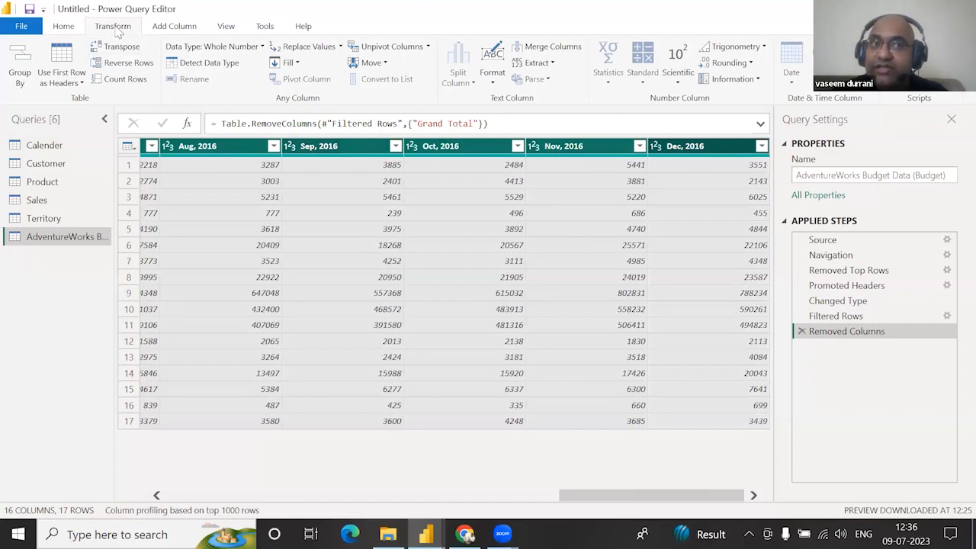
pyautogui.click(379, 47)
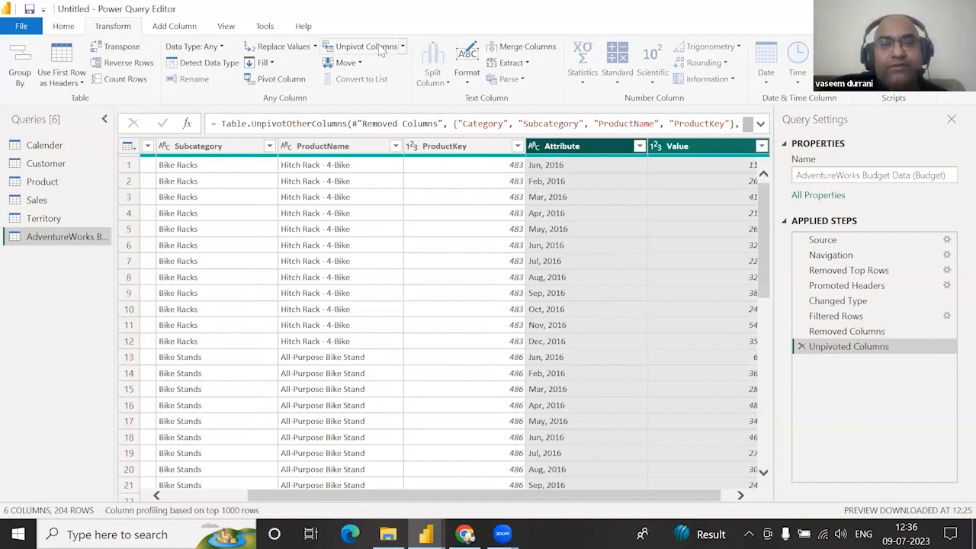
# Rename the Attribute column to Month and the Value column to budget in the unpivoted budget query
pyautogui.doubleClick(557, 151)
pyautogui.write('Month')
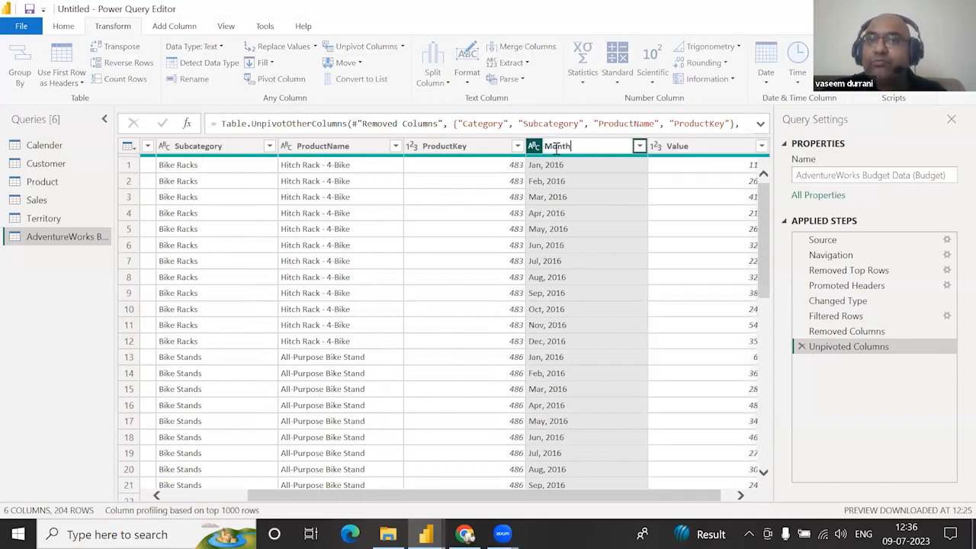
pyautogui.press('Return')
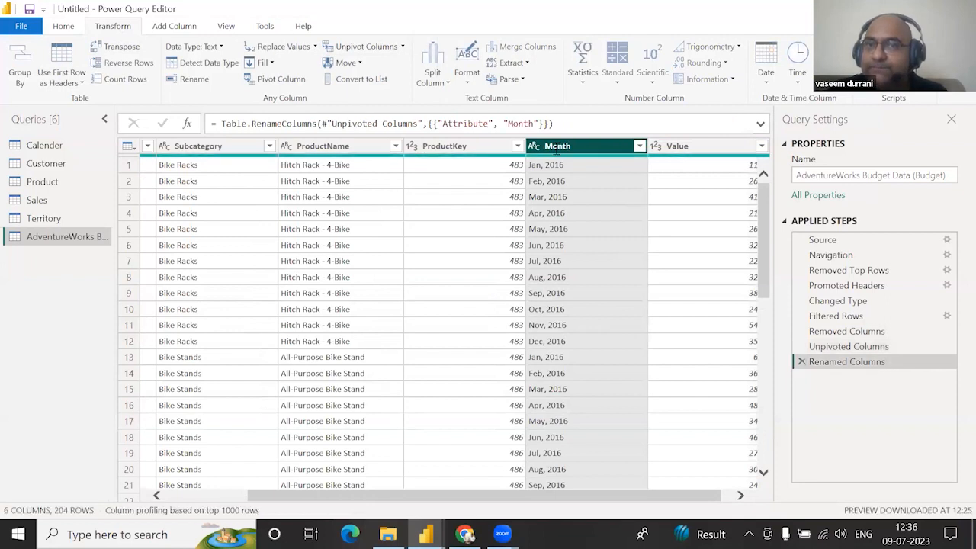
pyautogui.click(681, 145)
pyautogui.doubleClick(683, 145)
pyautogui.write('budget')
pyautogui.press('Return')
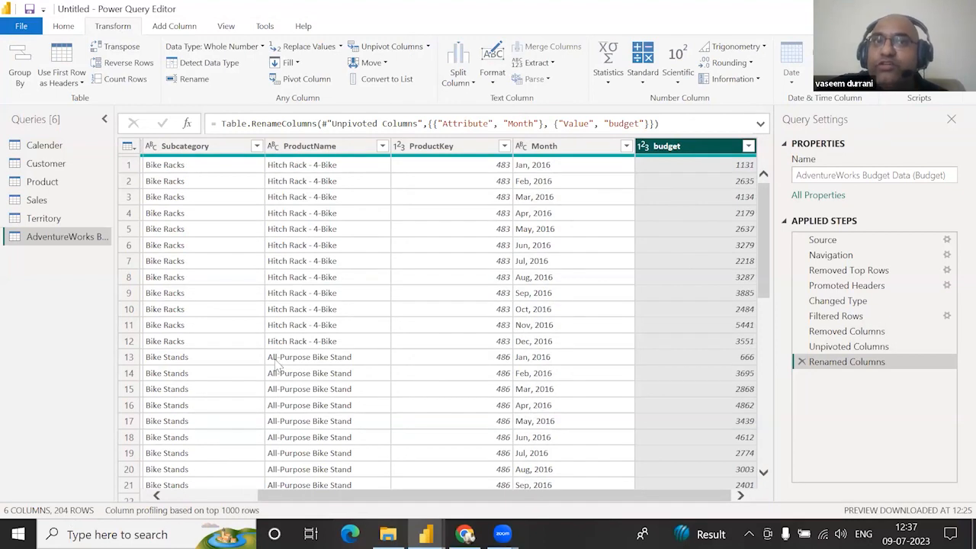
# Compare the raw sheet at the Navigation step with the table at the Renamed Columns step of the budget query
pyautogui.click(820, 258)
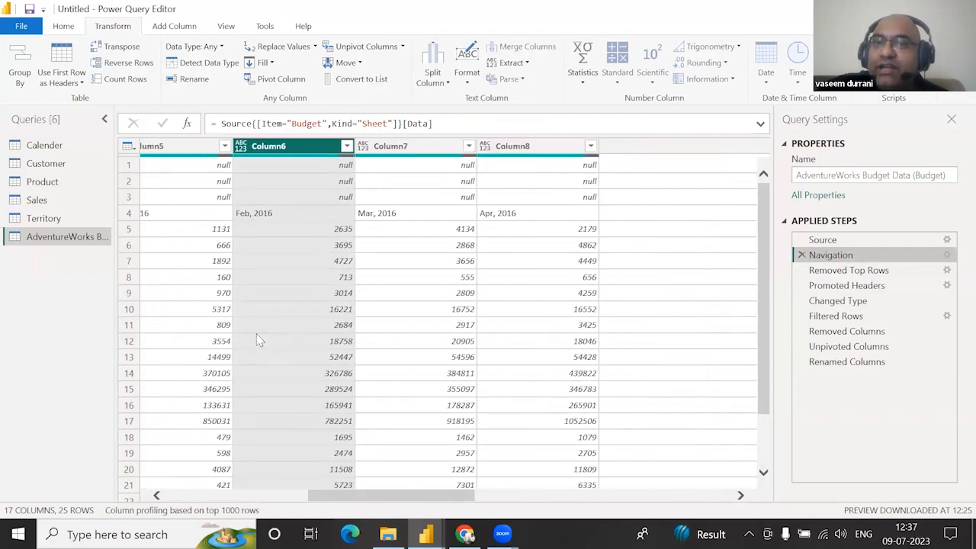
pyautogui.hscroll(-6, 256, 340)
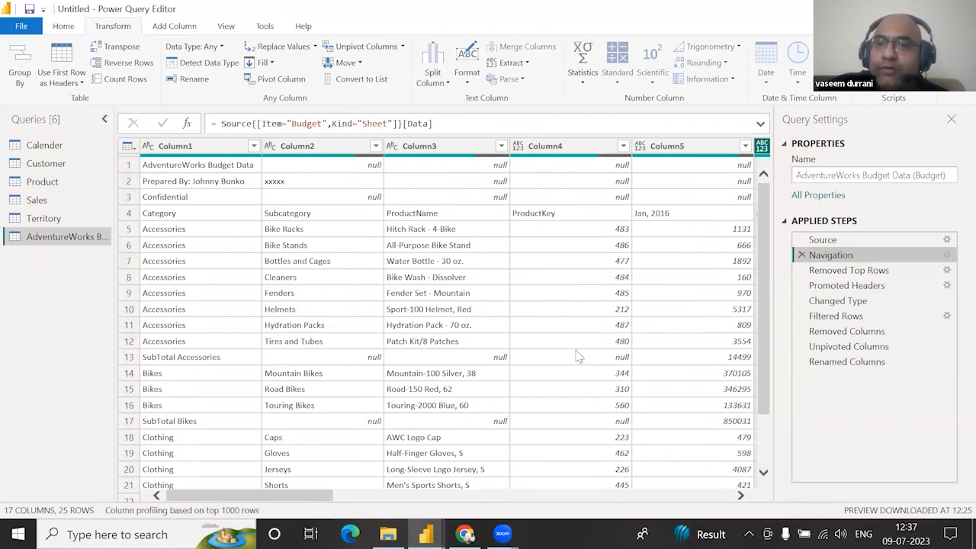
pyautogui.moveTo(798, 335); pyautogui.dragTo(834, 361)
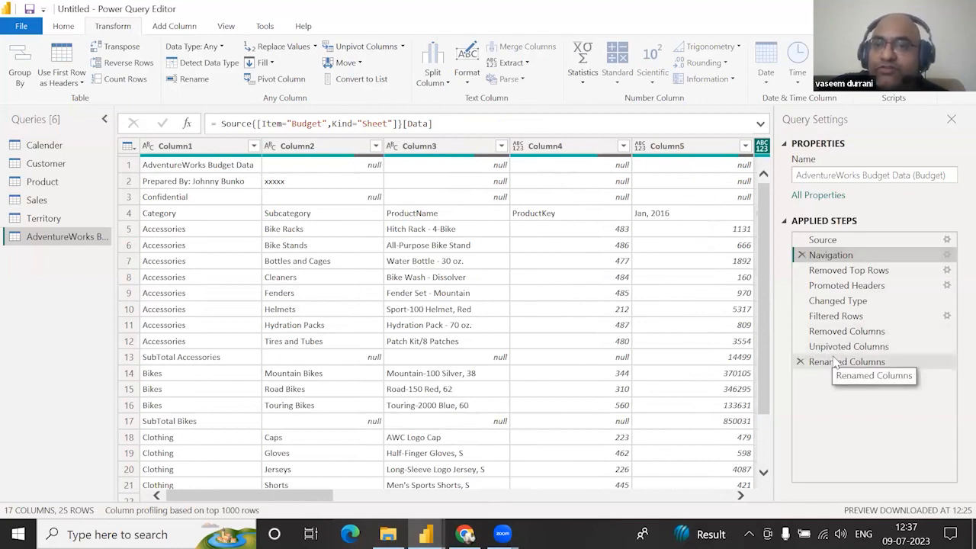
pyautogui.click(835, 363)
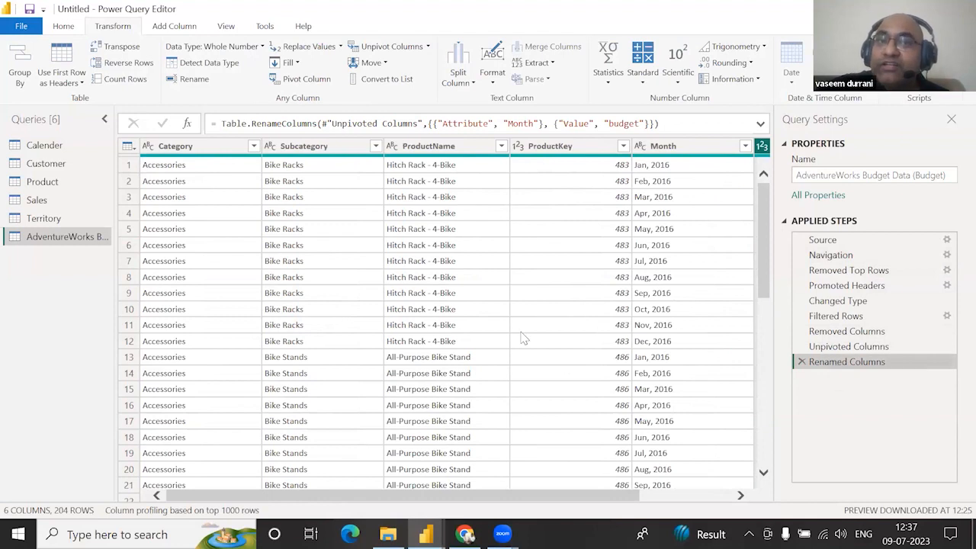
pyautogui.hscroll(2, 521, 339)
pyautogui.hscroll(-2, 520, 334)
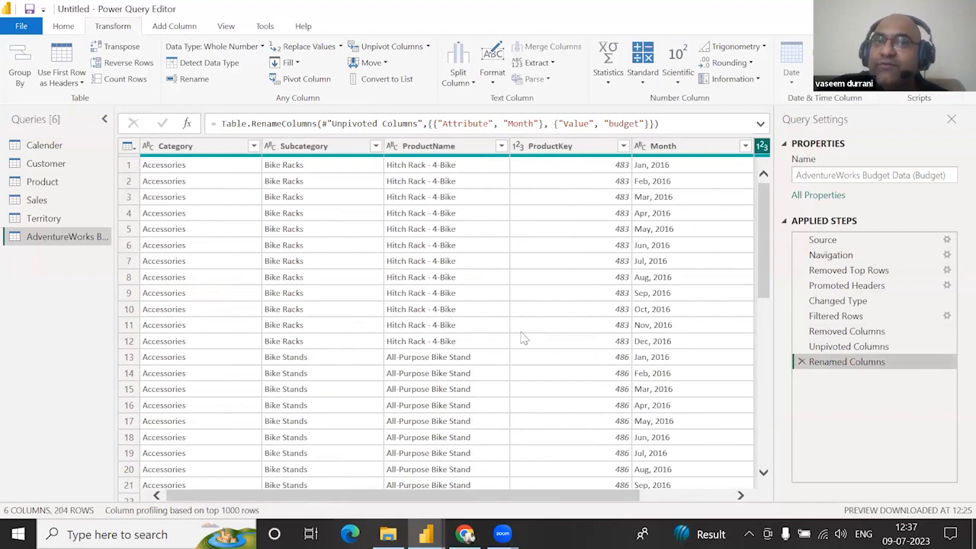
pyautogui.hscroll(2, 521, 338)
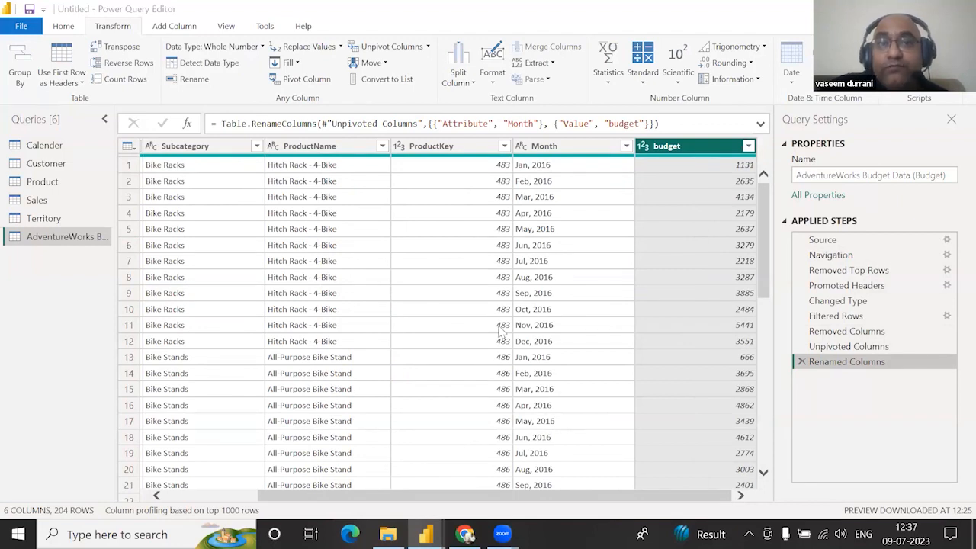
# Review the table at the Unpivoted Columns and Removed Columns steps, including its month columns, and return to the Renamed Columns step
pyautogui.click(842, 346)
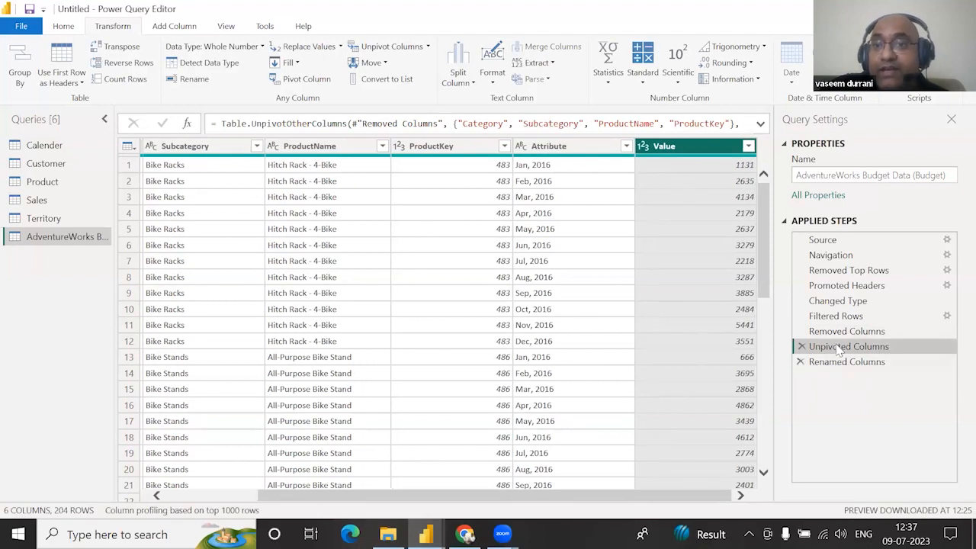
pyautogui.click(843, 333)
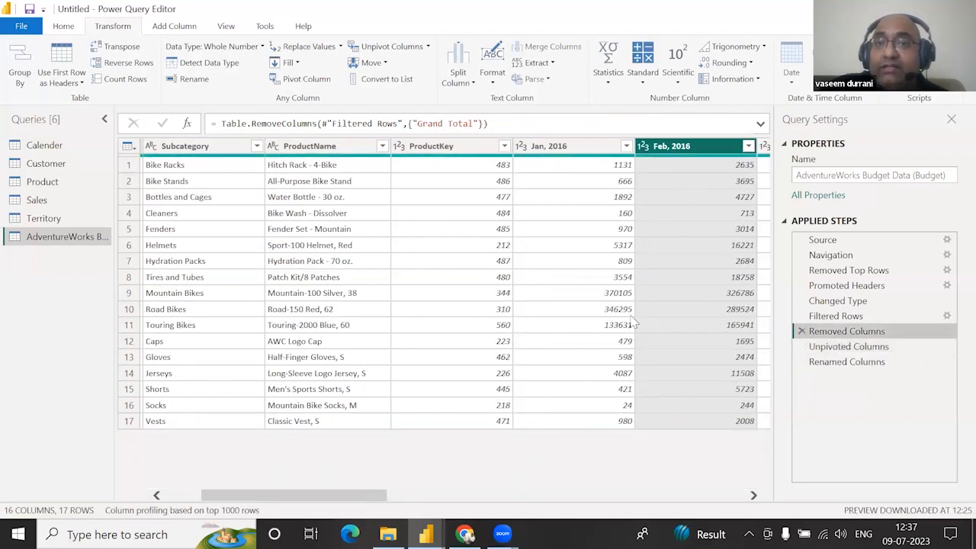
pyautogui.hscroll(3, 632, 324)
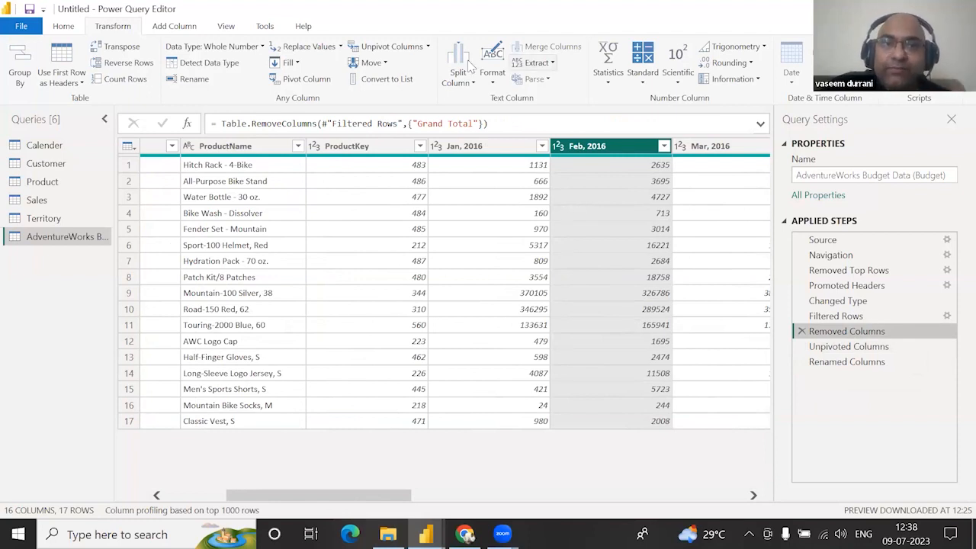
pyautogui.click(335, 149)
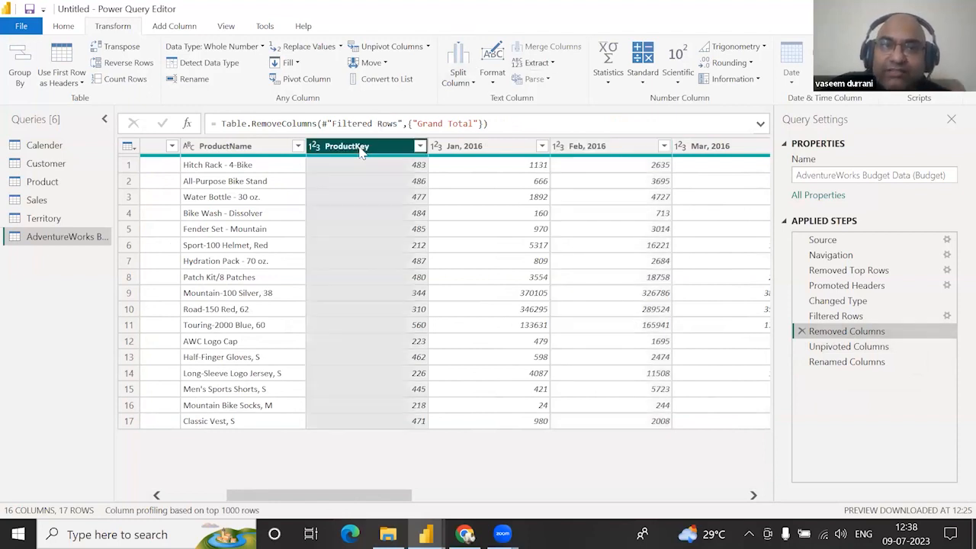
pyautogui.click(218, 149)
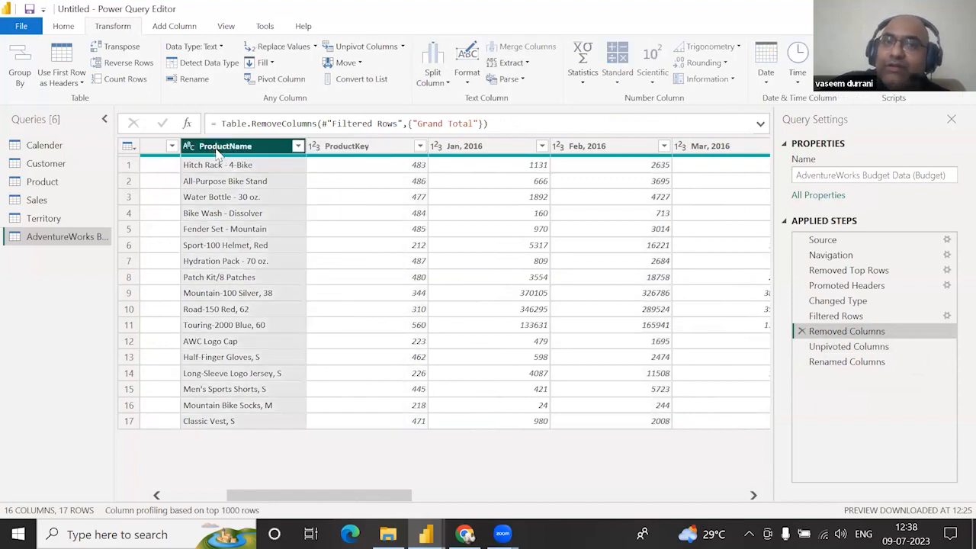
pyautogui.click(492, 146)
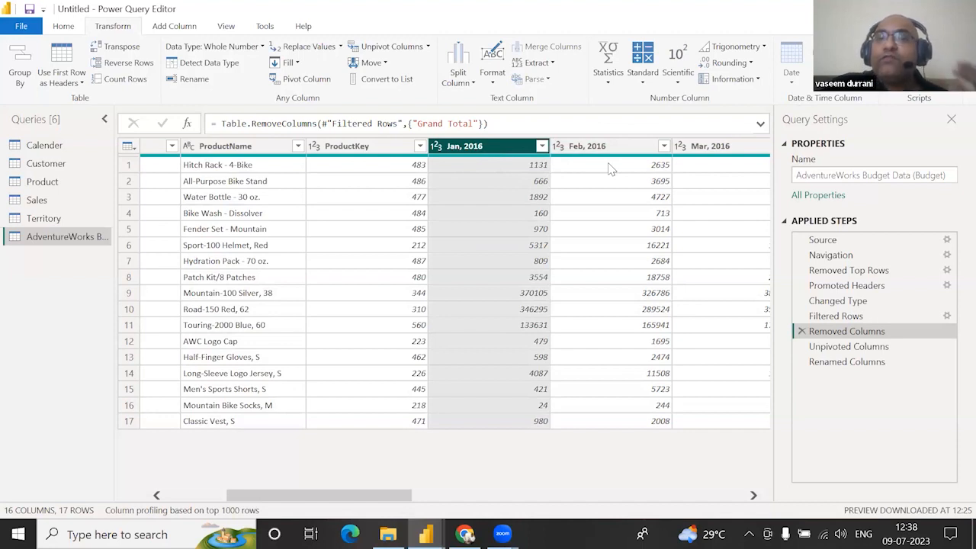
pyautogui.click(835, 363)
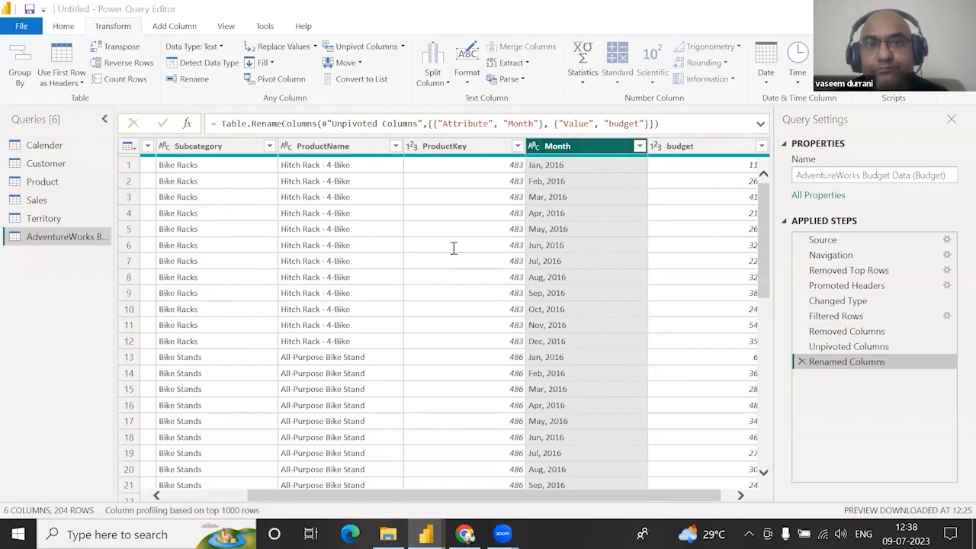
# Extend the column selection from ProductKey to Month and to ProductName, and return to ProductKey alone
pyautogui.click(447, 146)
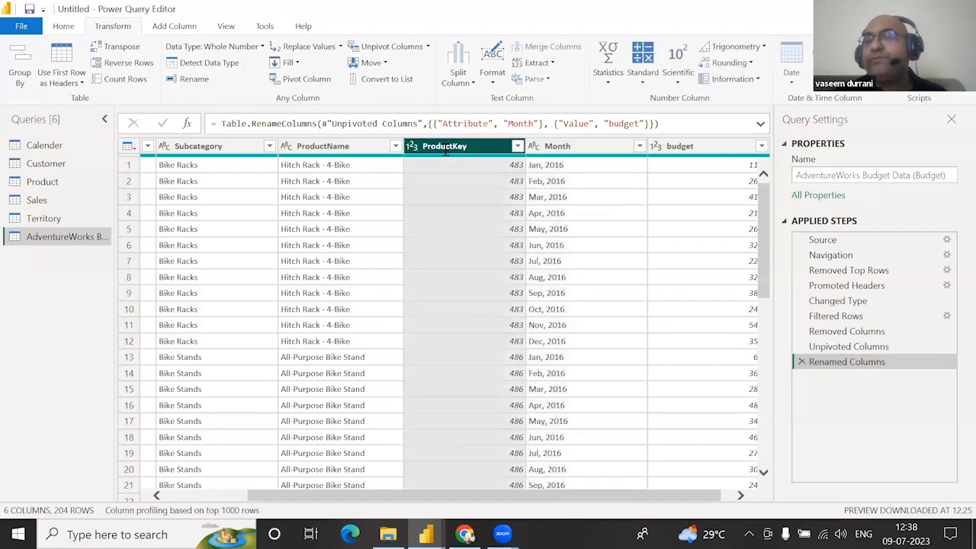
pyautogui.hotkey('shift', 'Right')
pyautogui.hotkey('shift', 'Right')
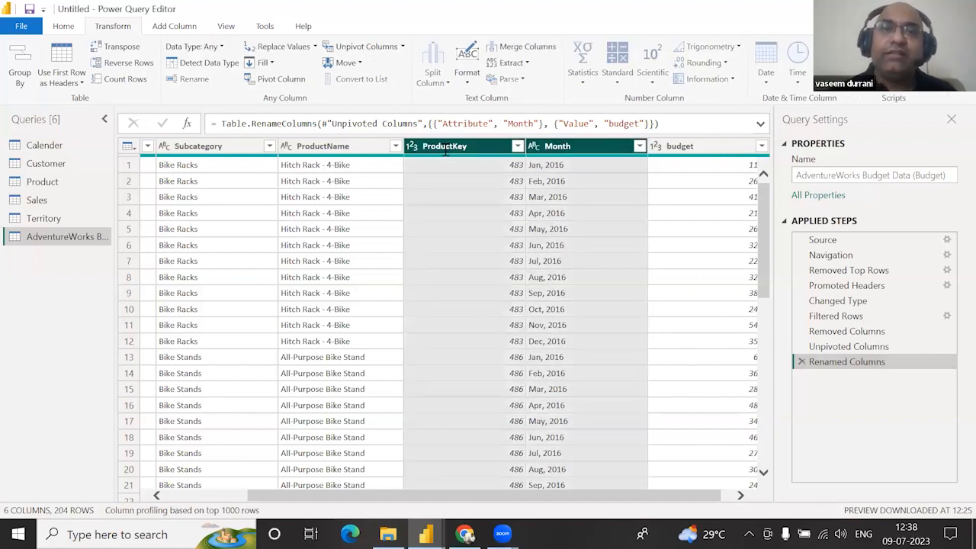
pyautogui.hotkey('shift', 'Left')
pyautogui.hotkey('shift', 'Left')
pyautogui.hotkey('shift', 'Left')
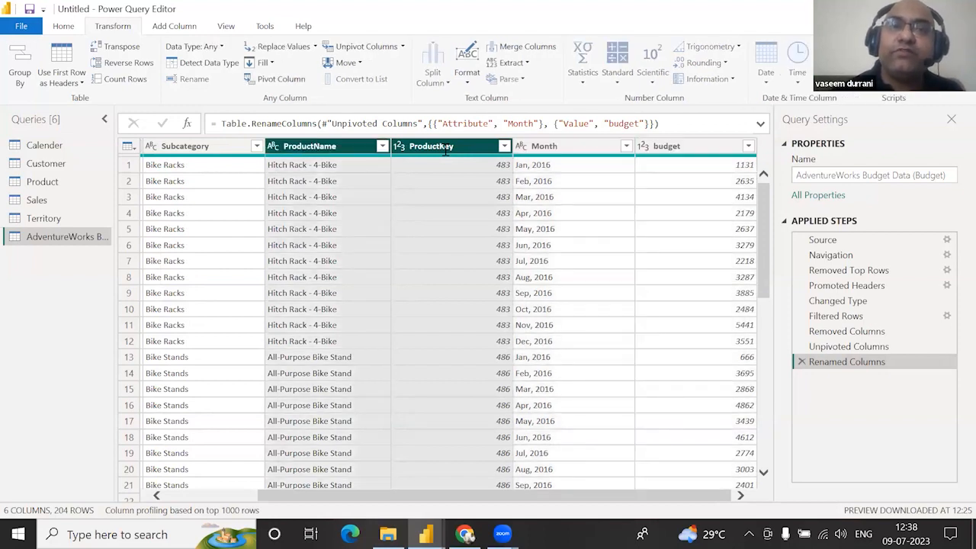
pyautogui.click(447, 149)
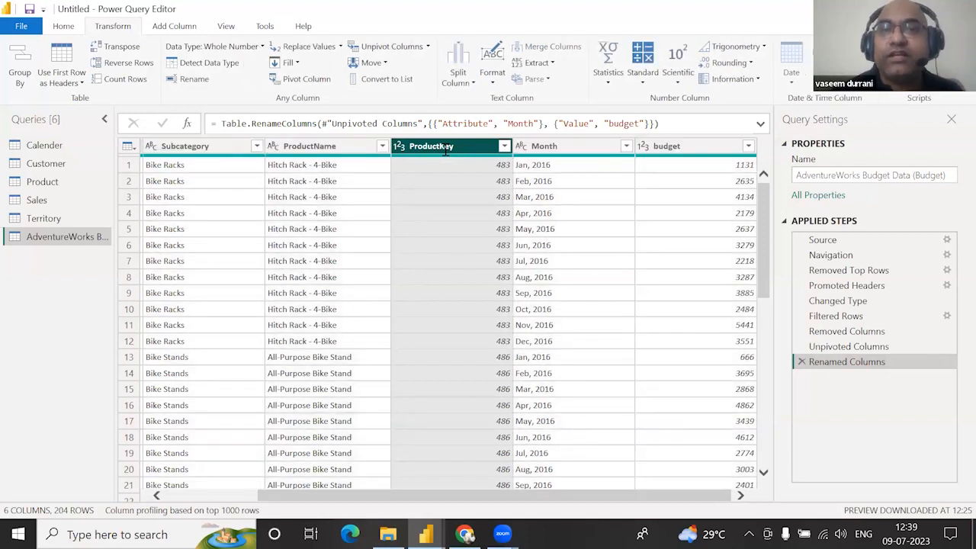
# Change the Month column's data type to Date and check the type options of the budget column without changing it
pyautogui.click(546, 147)
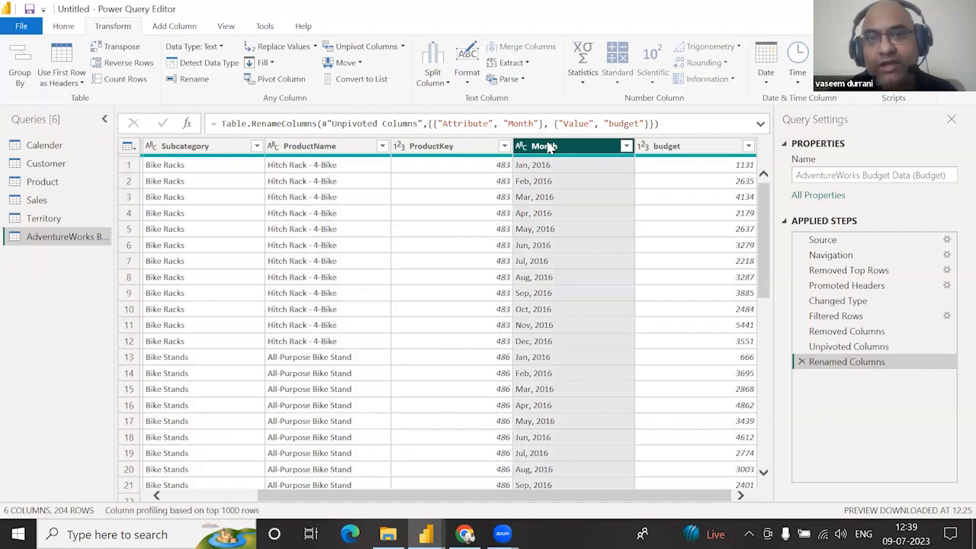
pyautogui.click(520, 148)
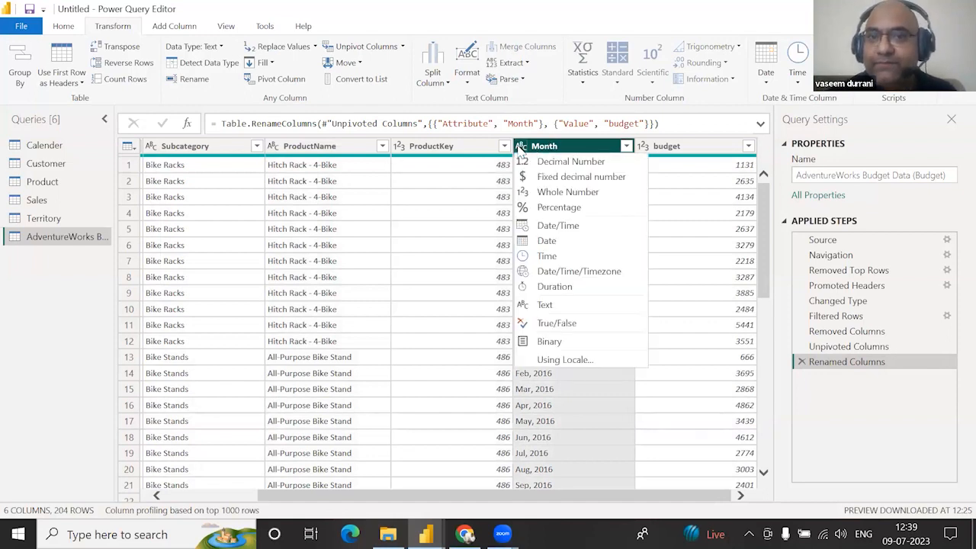
pyautogui.click(546, 241)
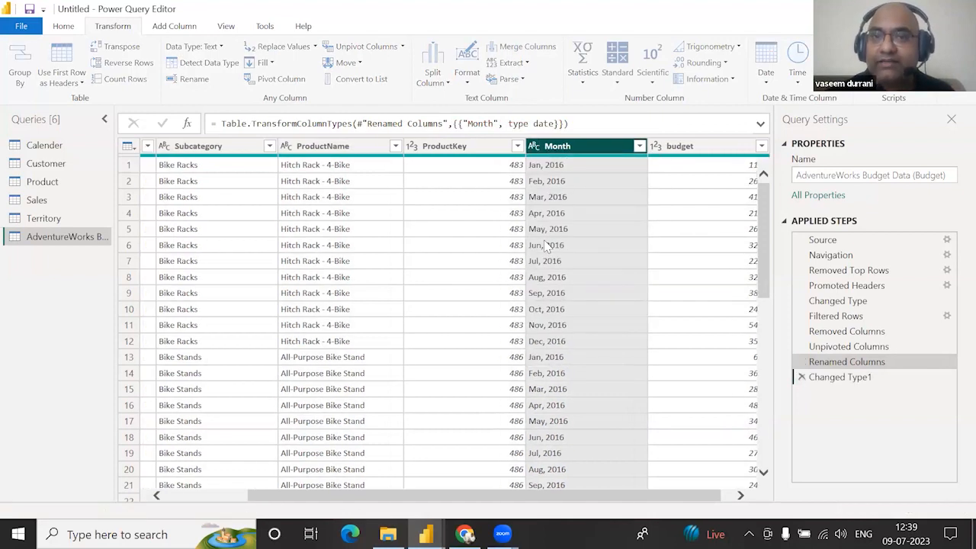
pyautogui.click(663, 149)
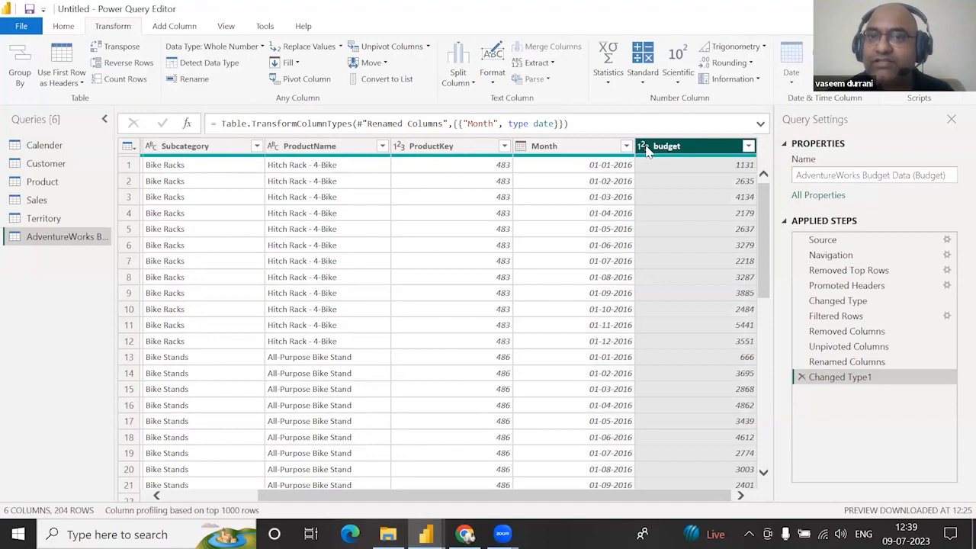
pyautogui.click(643, 148)
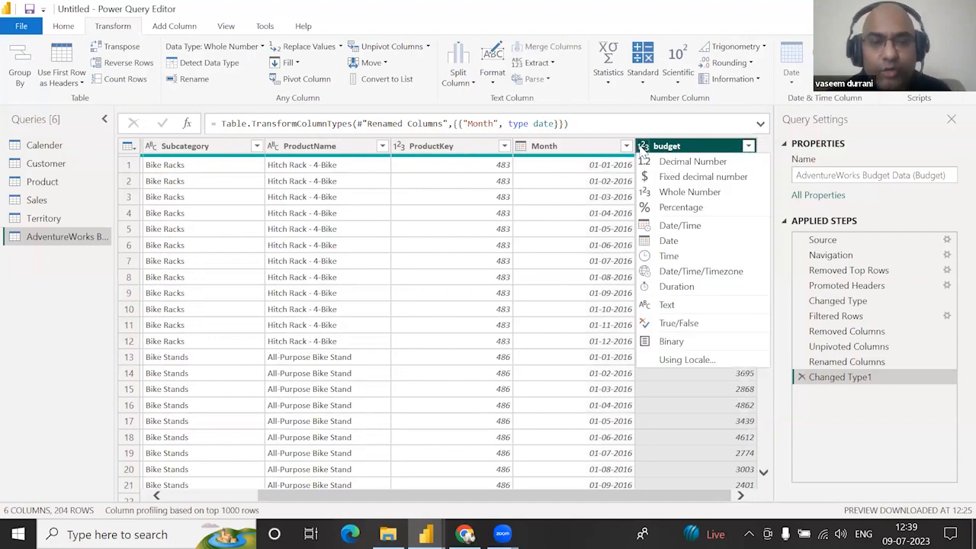
pyautogui.click(556, 226)
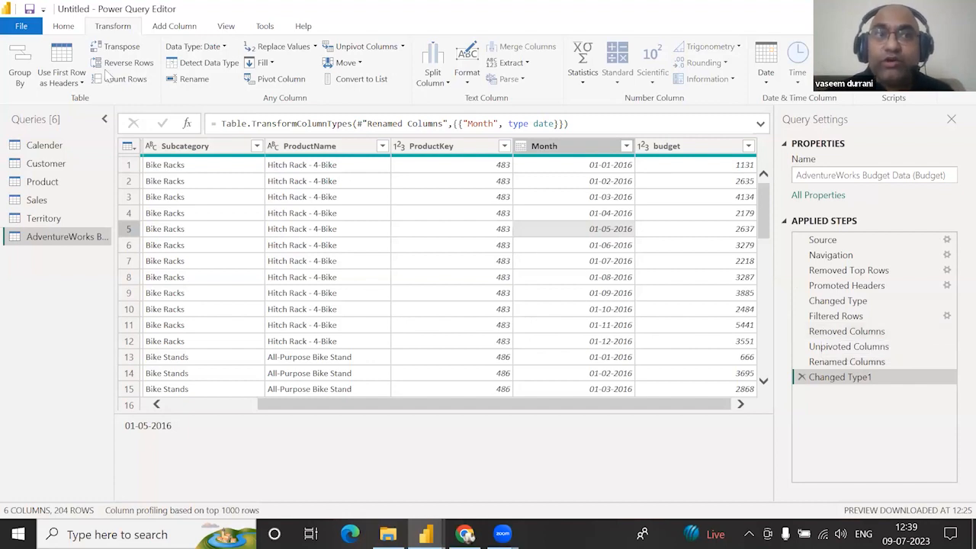
# Close and apply the query changes, and clear the field search and collapse the Calender and Sales tables in the report's field list
pyautogui.click(61, 29)
pyautogui.click(15, 69)
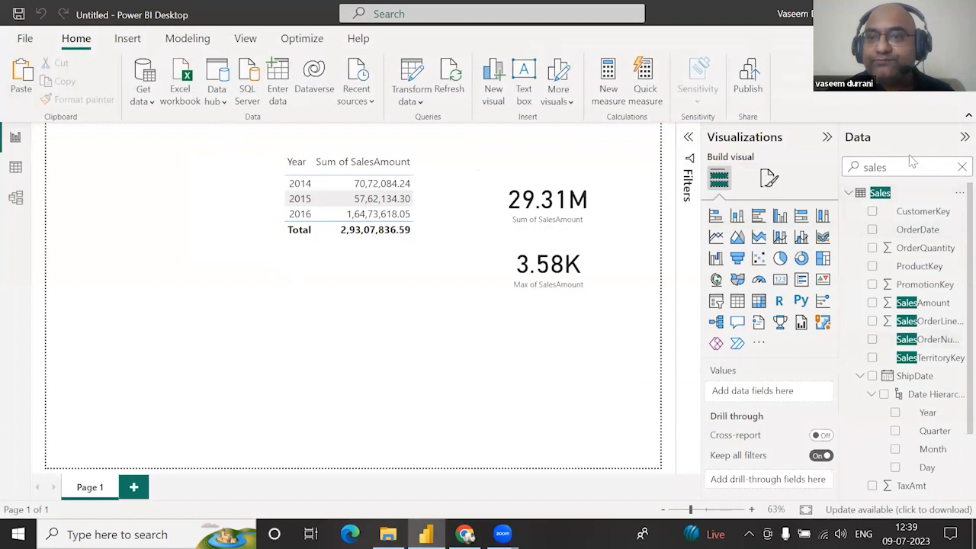
pyautogui.click(961, 167)
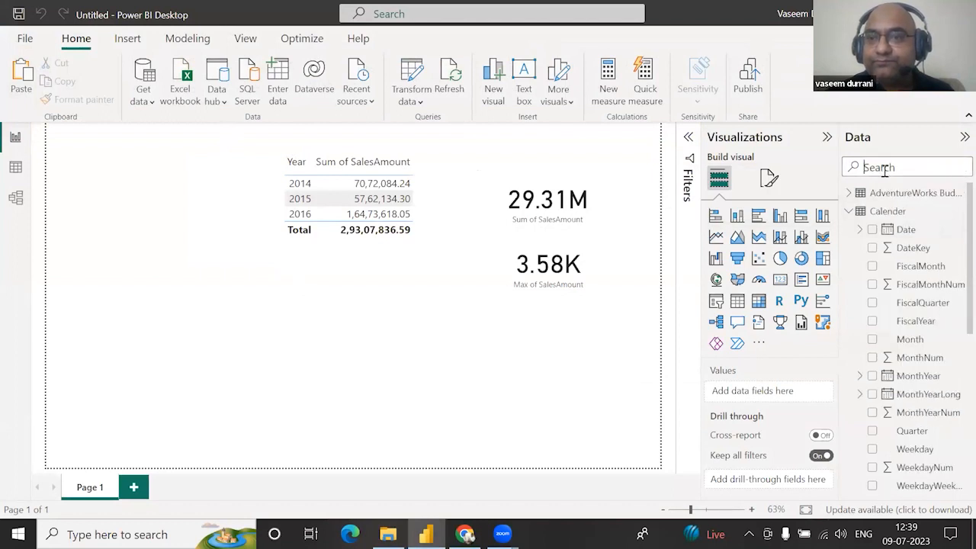
pyautogui.click(847, 212)
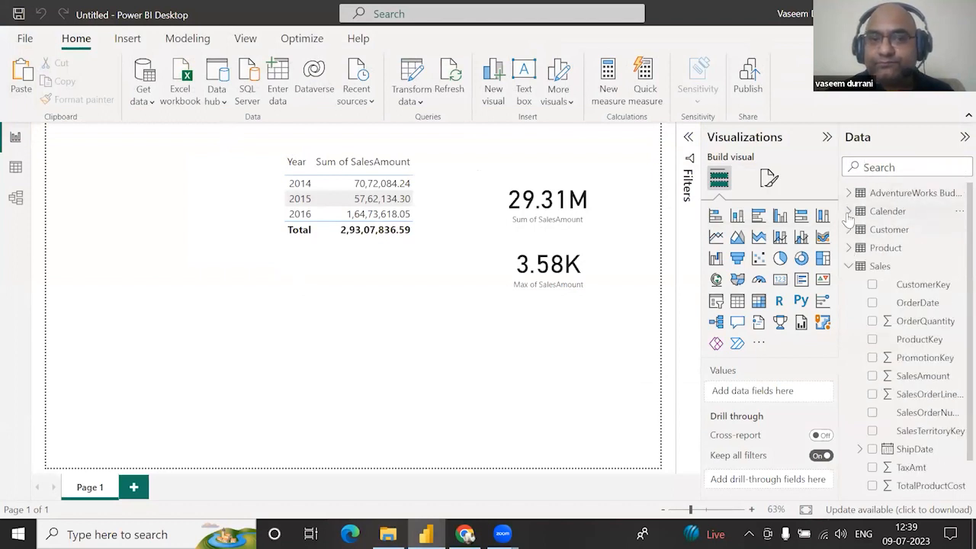
pyautogui.click(848, 267)
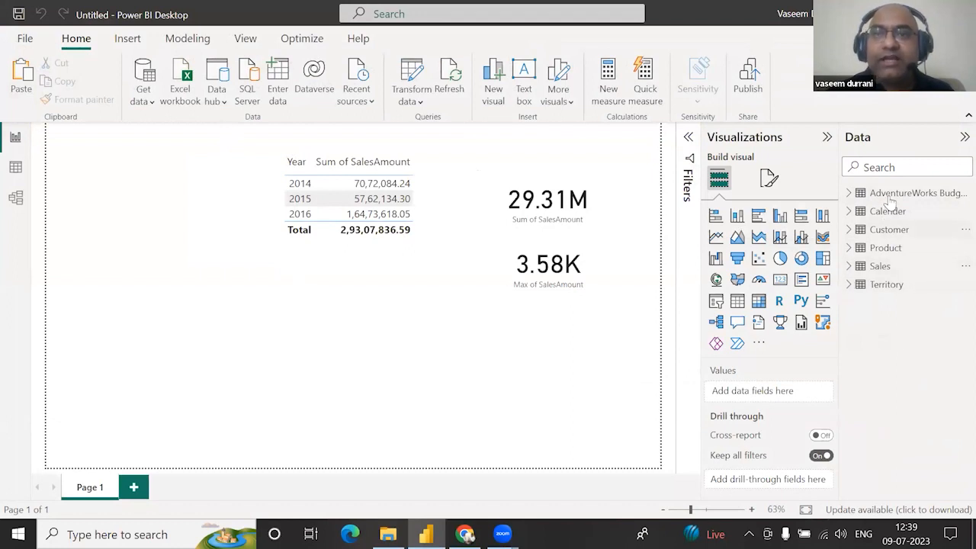
# Rename the AdventureWorks Budget Data (Budget) query to BudgetData in Power Query Editor, and close and apply the change
pyautogui.click(419, 76)
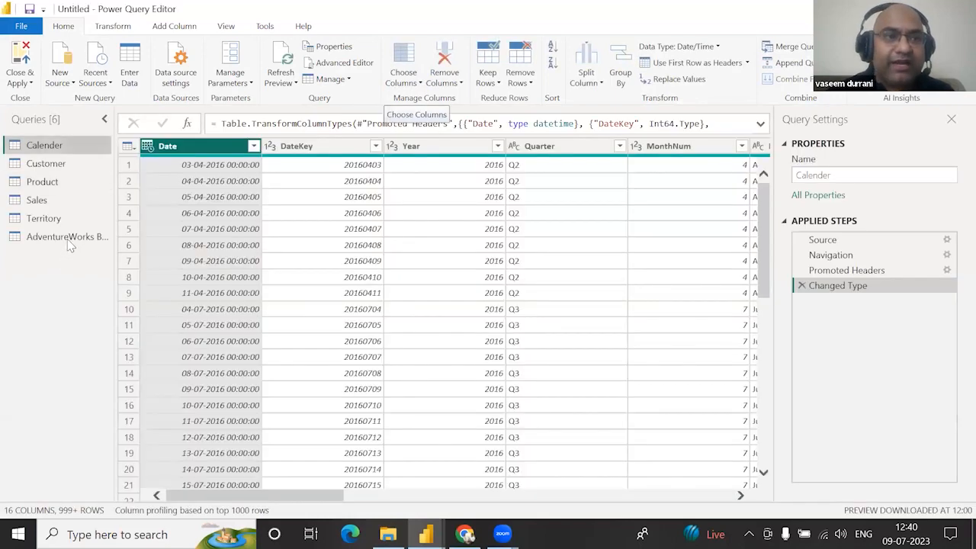
pyautogui.click(67, 237)
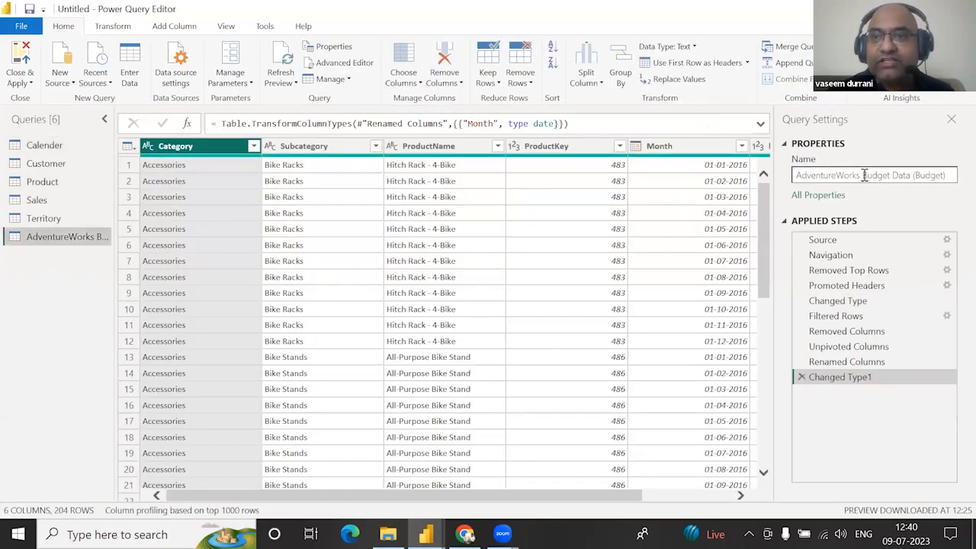
pyautogui.moveTo(863, 176); pyautogui.dragTo(778, 179)
pyautogui.press('BackSpace')
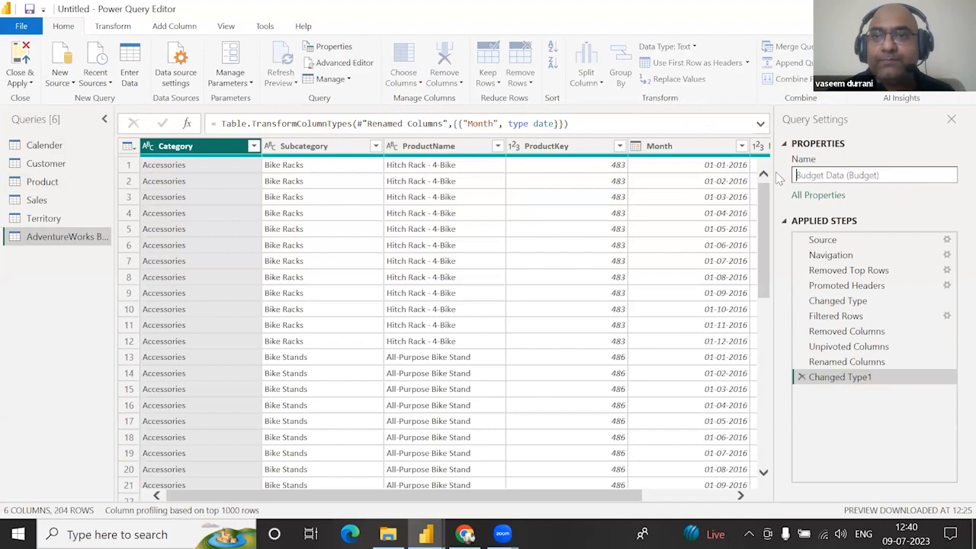
pyautogui.press('Right')
pyautogui.press('Right')
pyautogui.press('Right')
pyautogui.press('Right')
pyautogui.press('Right')
pyautogui.press('BackSpace')
pyautogui.press('Right')
pyautogui.press('Right')
pyautogui.press('Right')
pyautogui.press('Right')
pyautogui.press('Right')
pyautogui.hotkey('shift', 'Right')
pyautogui.hotkey('shift', 'Right')
pyautogui.hotkey('shift', 'Right')
pyautogui.hotkey('shift', 'Right')
pyautogui.hotkey('shift', 'Right')
pyautogui.hotkey('shift', 'Right')
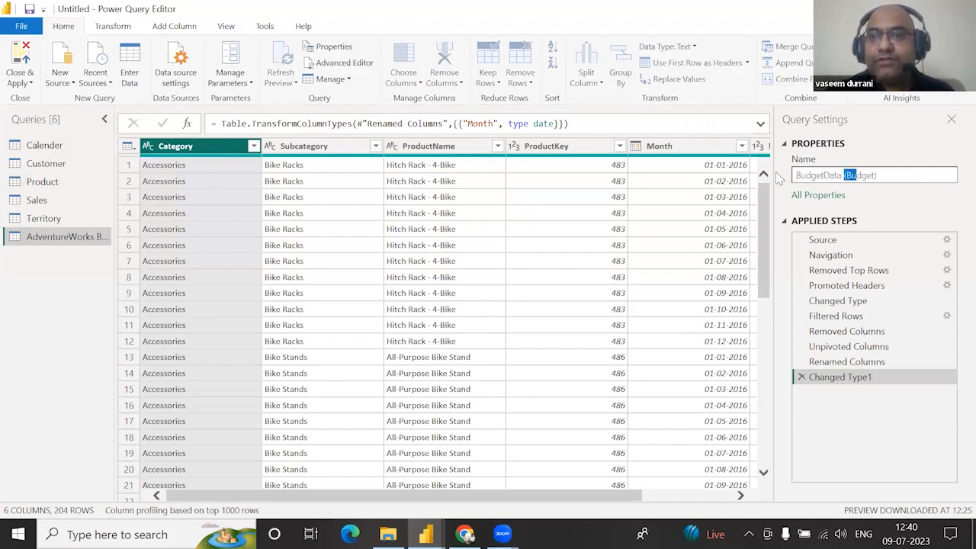
pyautogui.hotkey('shift', 'Right')
pyautogui.hotkey('shift', 'Right')
pyautogui.press('BackSpace')
pyautogui.press('BackSpace')
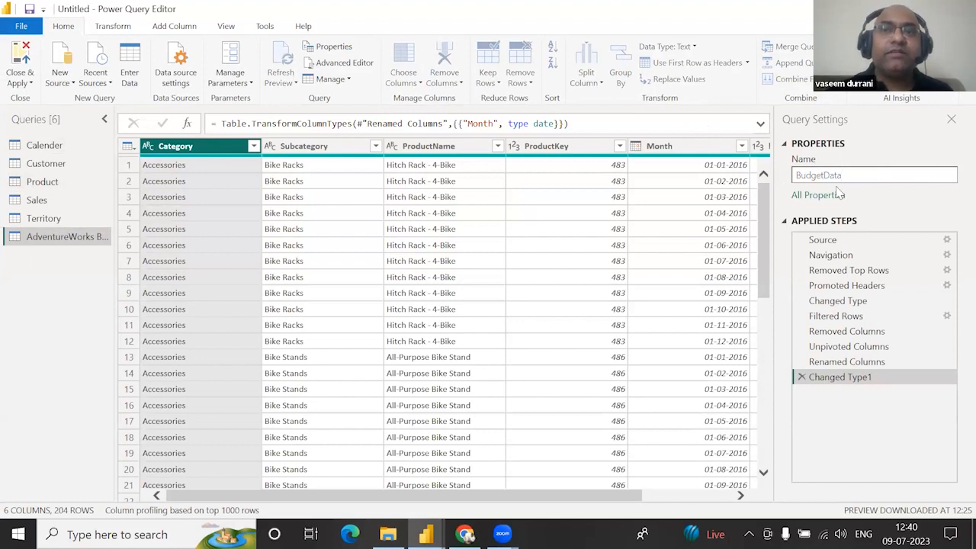
pyautogui.press('Return')
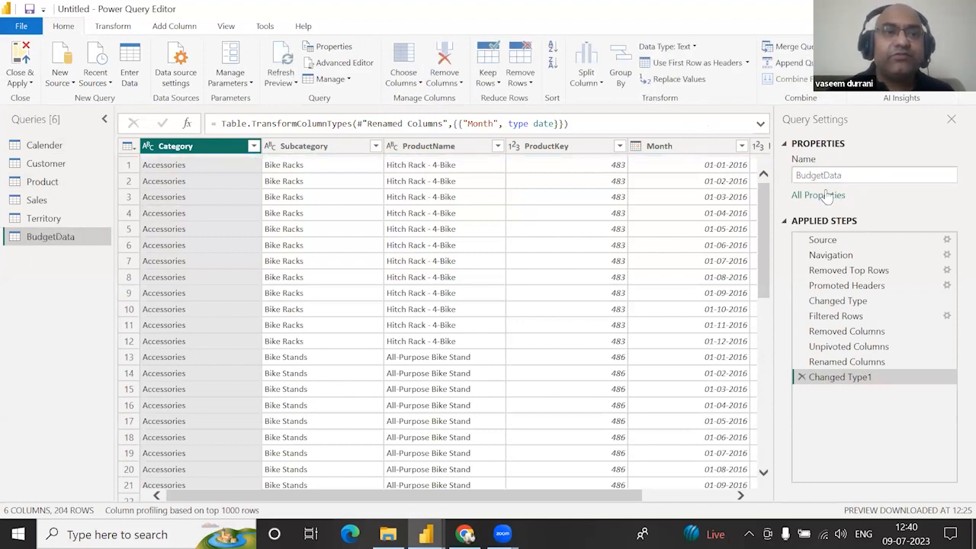
pyautogui.click(18, 61)
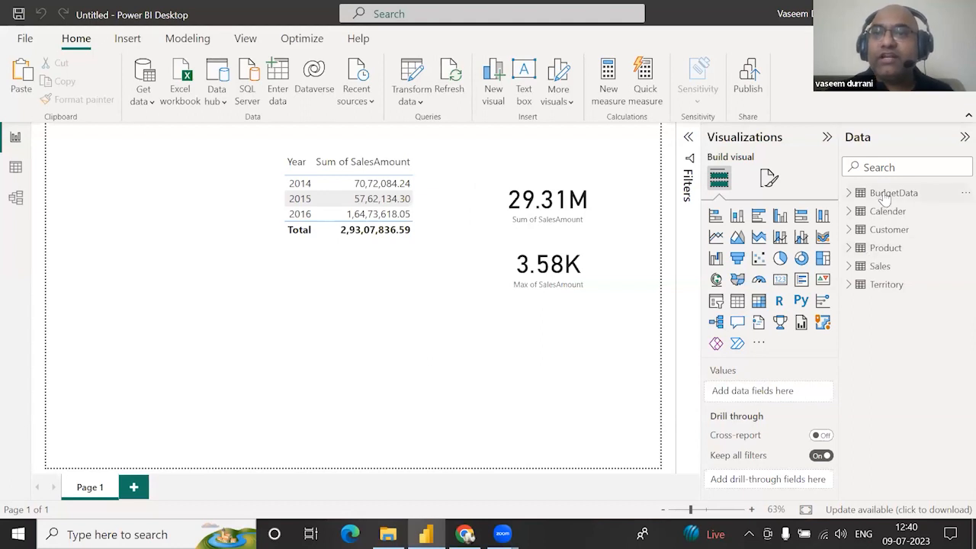
# Show the data model and move the BudgetData table to the space beside Sales, below the Calender and Customer tables
pyautogui.moveTo(885, 198)
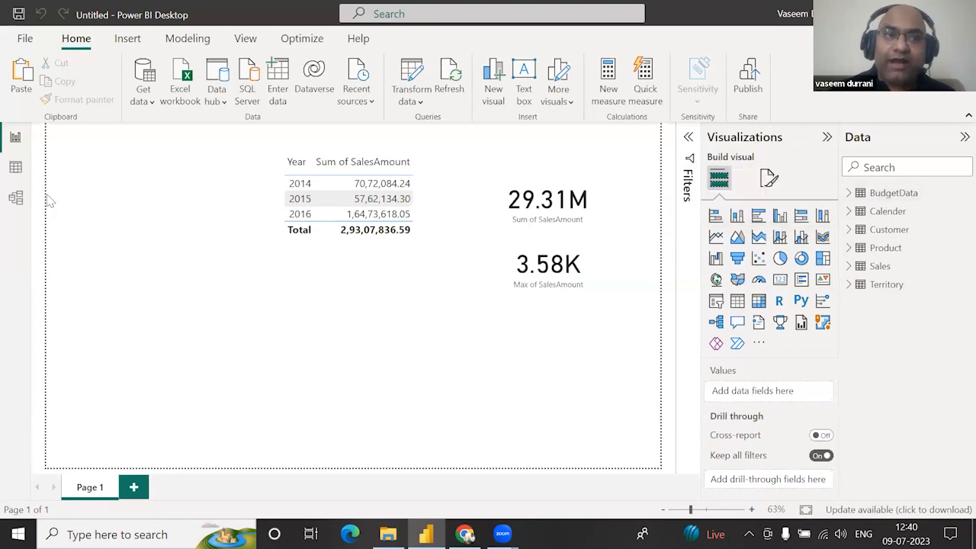
pyautogui.click(17, 198)
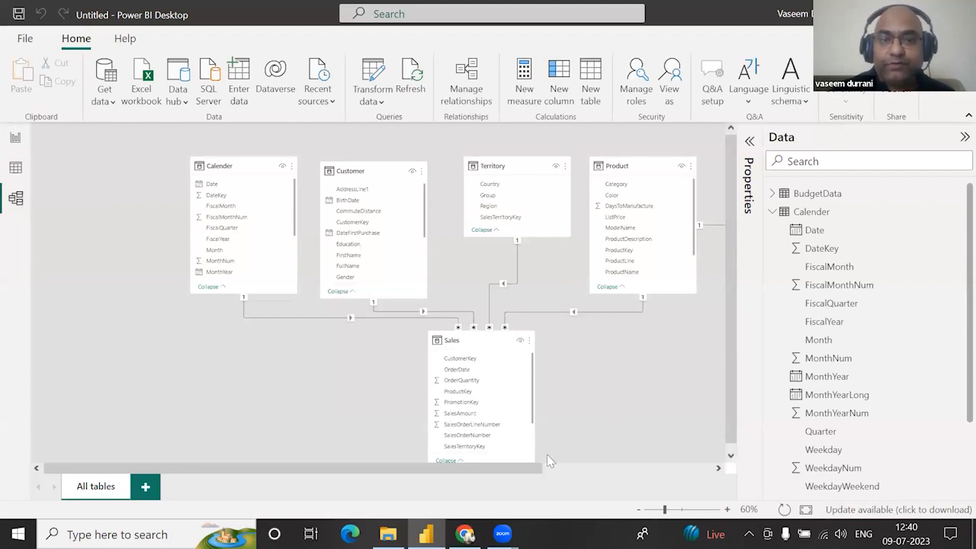
pyautogui.hscroll(3, 547, 458)
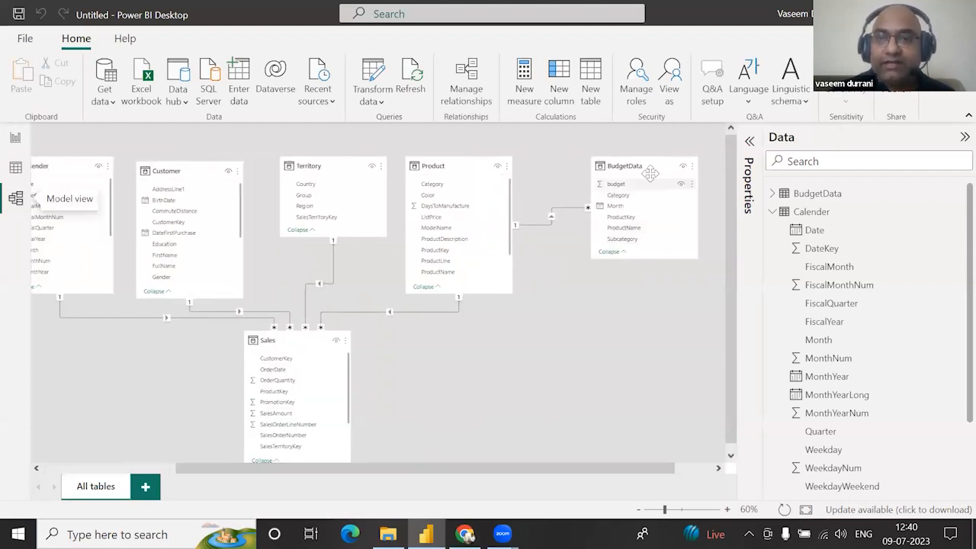
pyautogui.moveTo(649, 174); pyautogui.dragTo(293, 354)
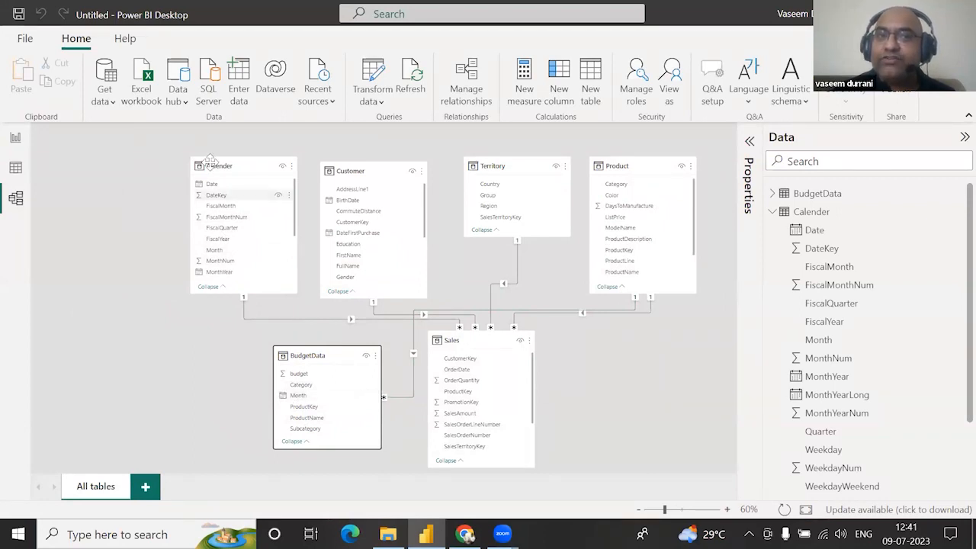
# Relate the Calender table's Date field to BudgetData's Month field, and slightly adjust the positions of the BudgetData and Sales tables
pyautogui.moveTo(213, 185); pyautogui.dragTo(315, 399)
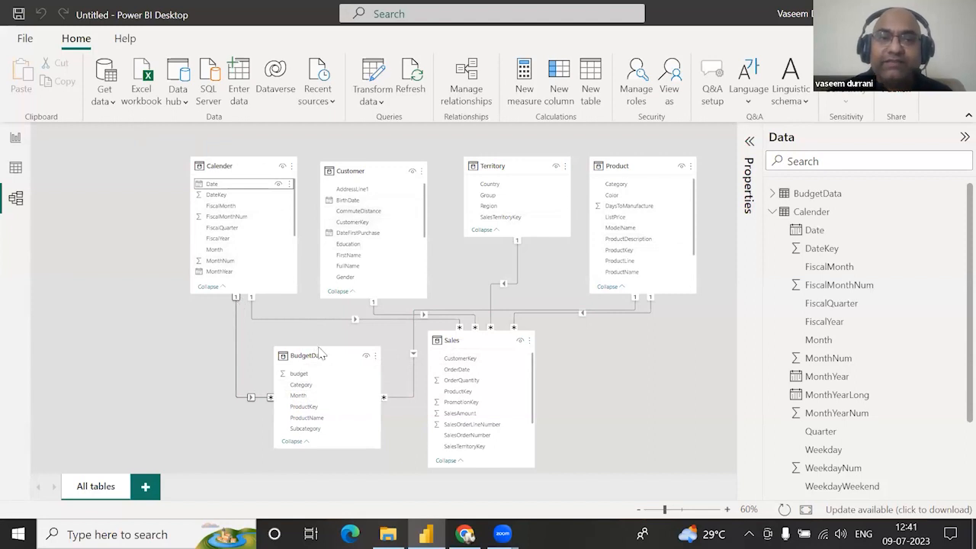
pyautogui.moveTo(324, 352); pyautogui.dragTo(315, 333)
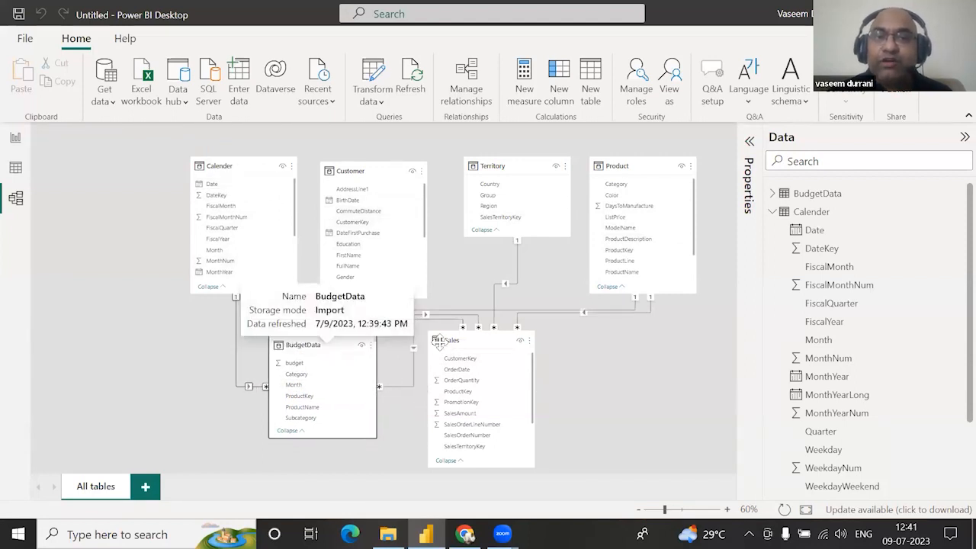
pyautogui.moveTo(457, 340); pyautogui.dragTo(457, 342)
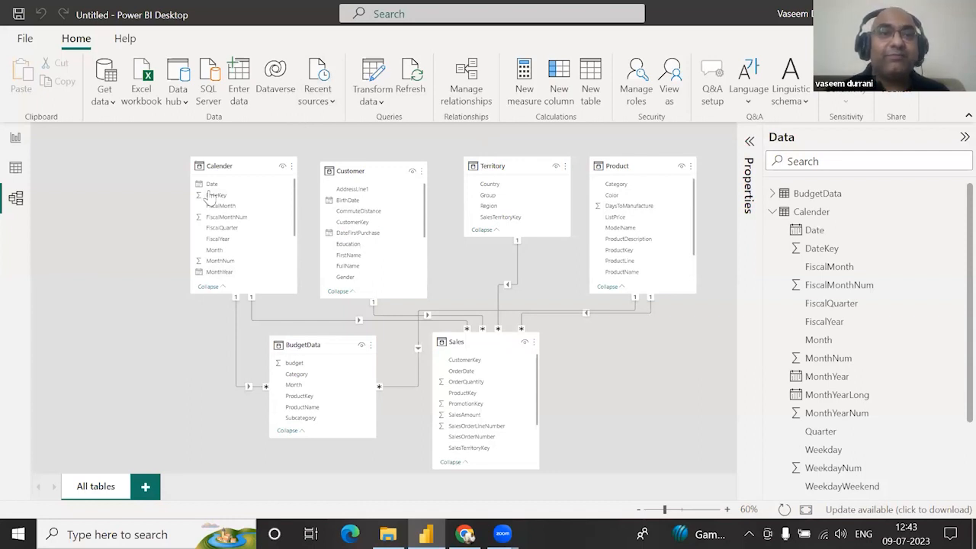
# Return to the report and move the yearly SalesAmount table closer to the two cards, leaving it deselected
pyautogui.click(16, 138)
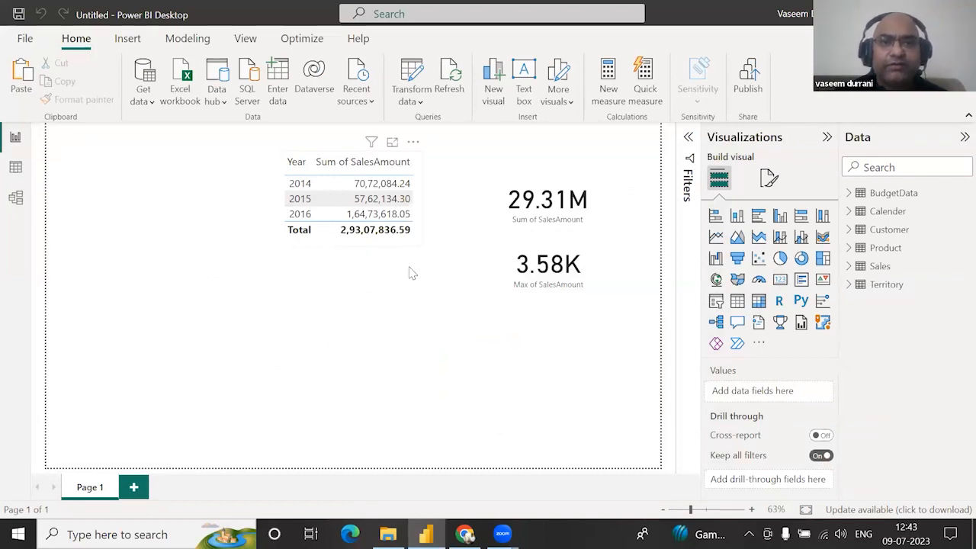
pyautogui.moveTo(409, 273); pyautogui.dragTo(481, 307)
pyautogui.click(466, 343)
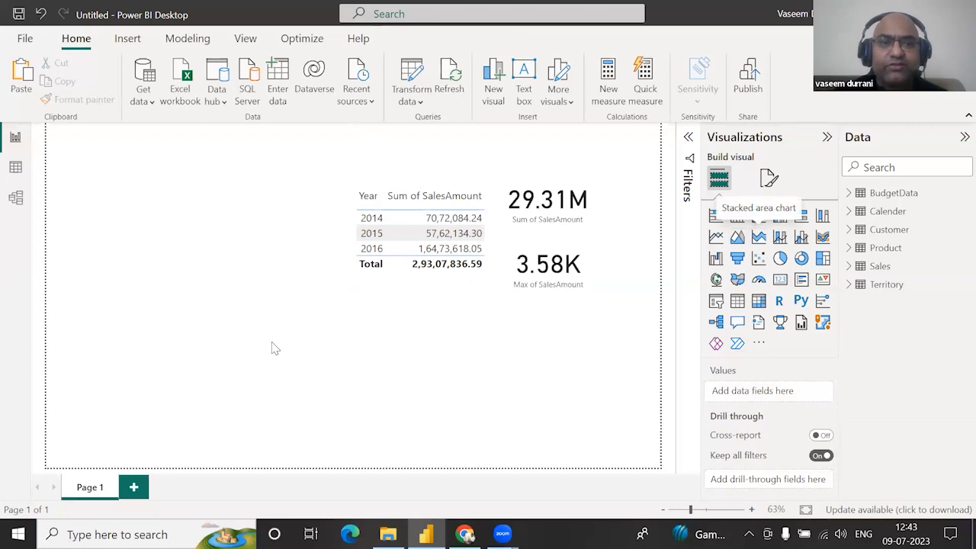
# Add a new report page and insert a clustered bar chart, enlarging it and moving it slightly down from the page's upper edge
pyautogui.click(133, 488)
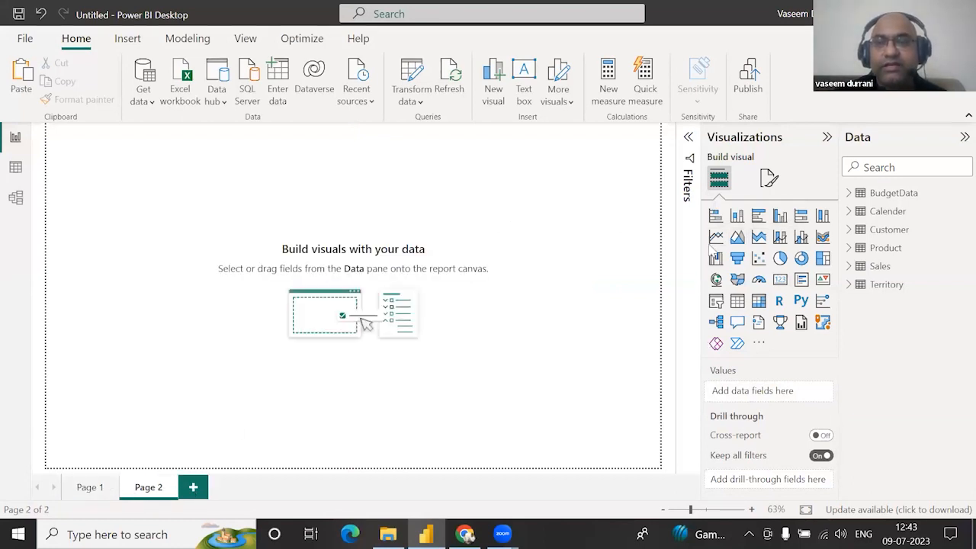
pyautogui.click(758, 217)
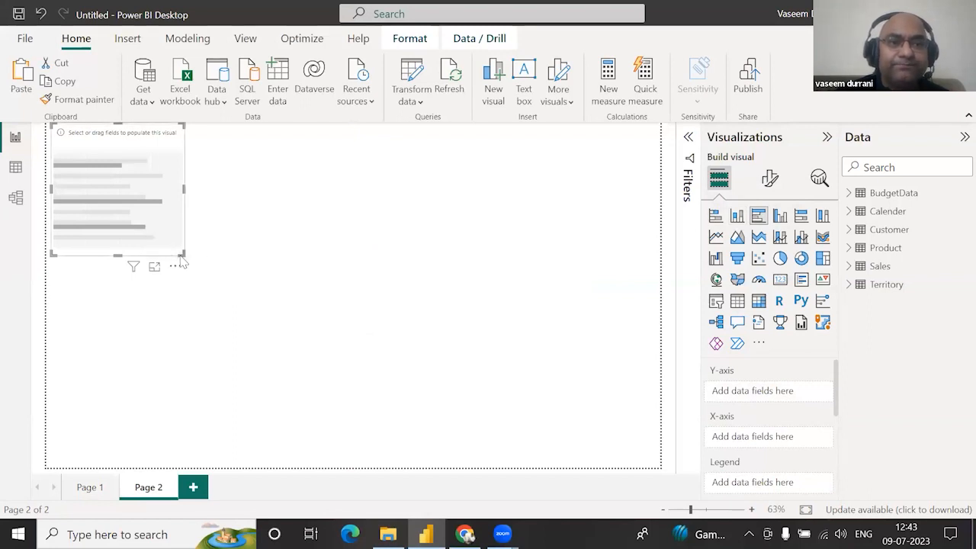
pyautogui.moveTo(183, 256); pyautogui.dragTo(264, 298)
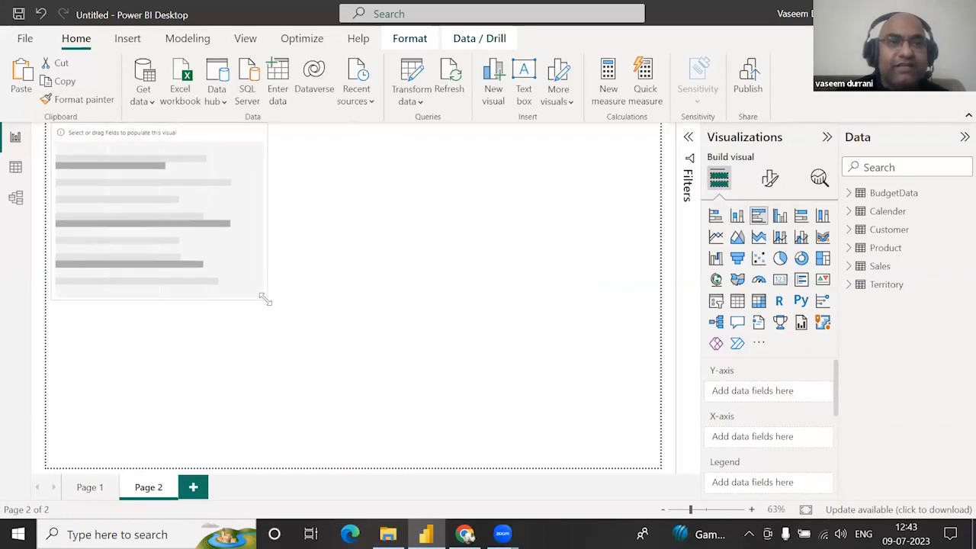
pyautogui.moveTo(161, 224); pyautogui.dragTo(165, 256)
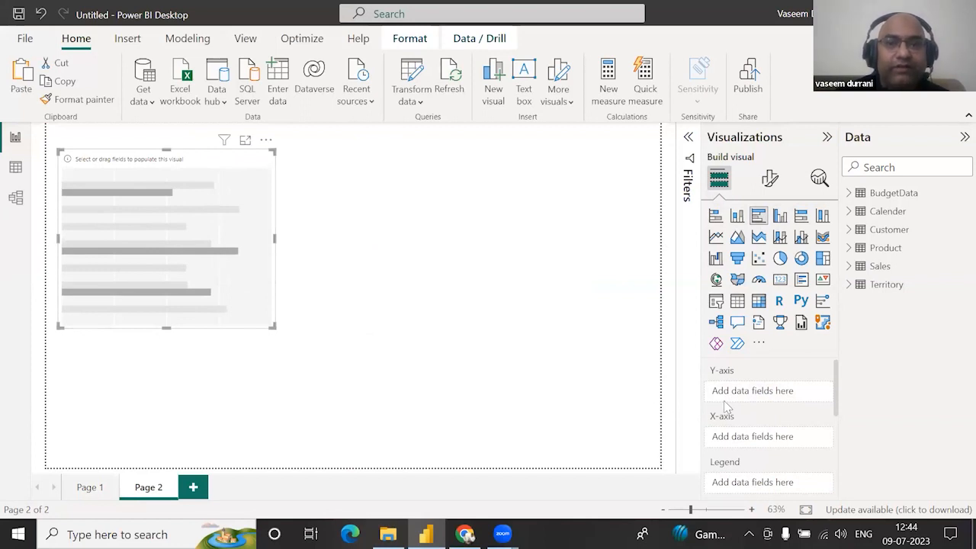
# Check the bar chart's field wells and assign the Product table's Category field to its Y-axis
pyautogui.scroll(-3, 785, 411)
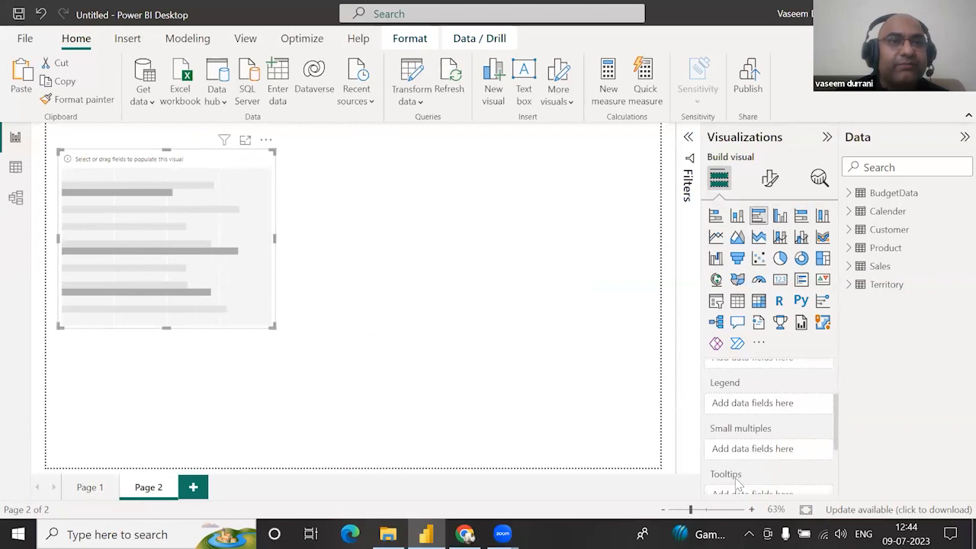
pyautogui.click(418, 258)
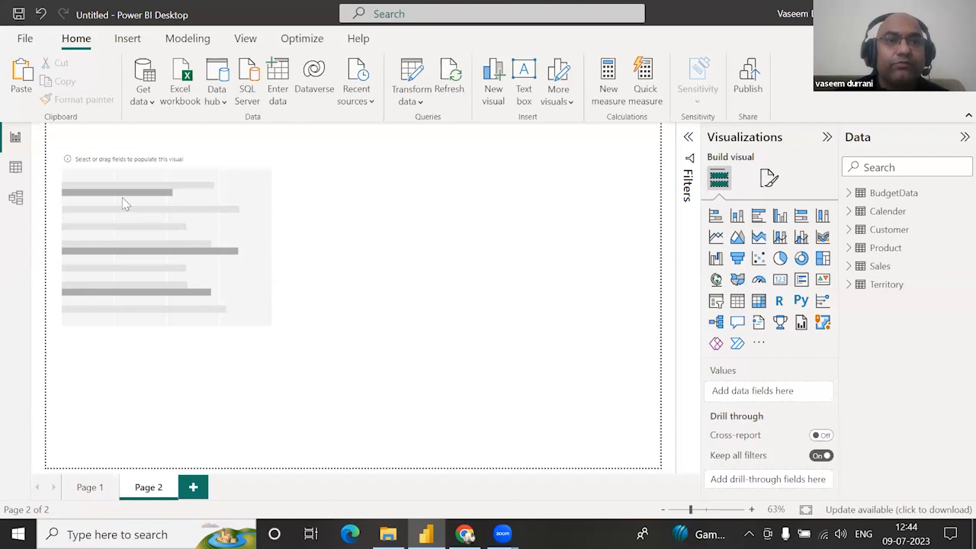
pyautogui.click(192, 225)
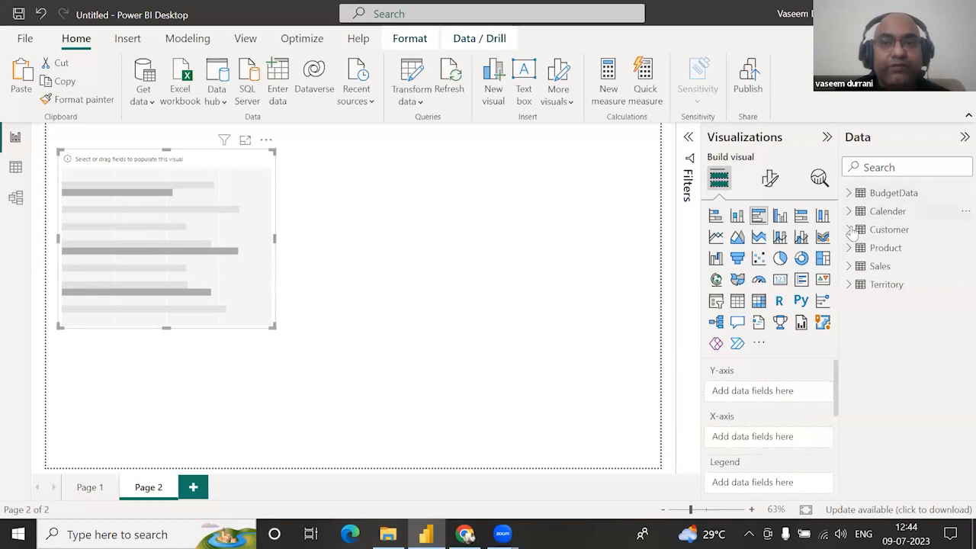
pyautogui.click(848, 248)
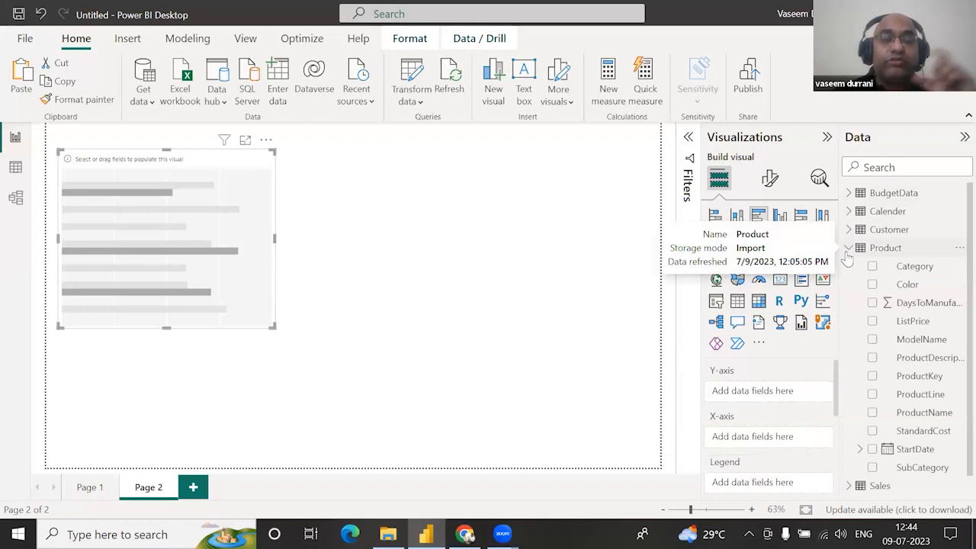
pyautogui.moveTo(930, 273); pyautogui.dragTo(785, 401)
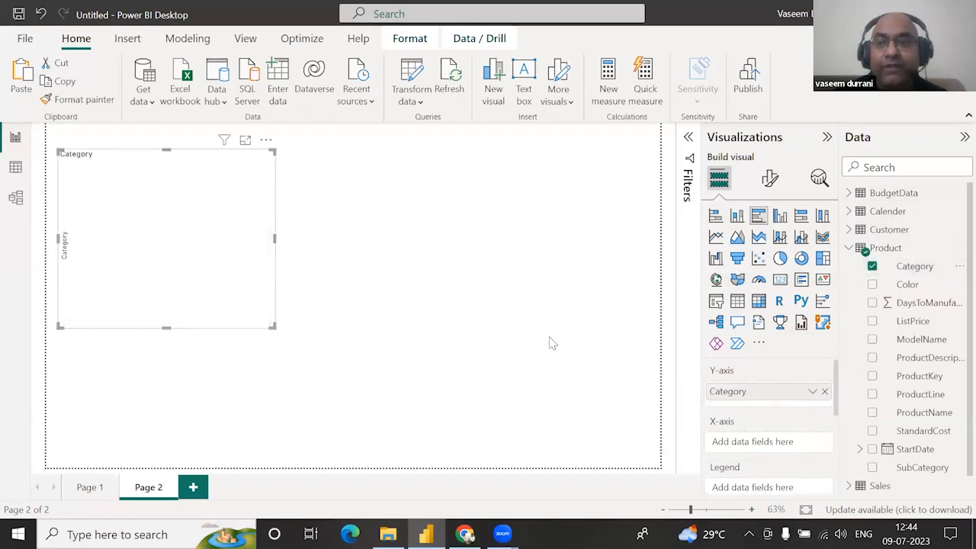
# Assign SalesAmount from the Sales table to the bar chart's X-axis, leaving the Product and Sales field lists collapsed
pyautogui.click(849, 248)
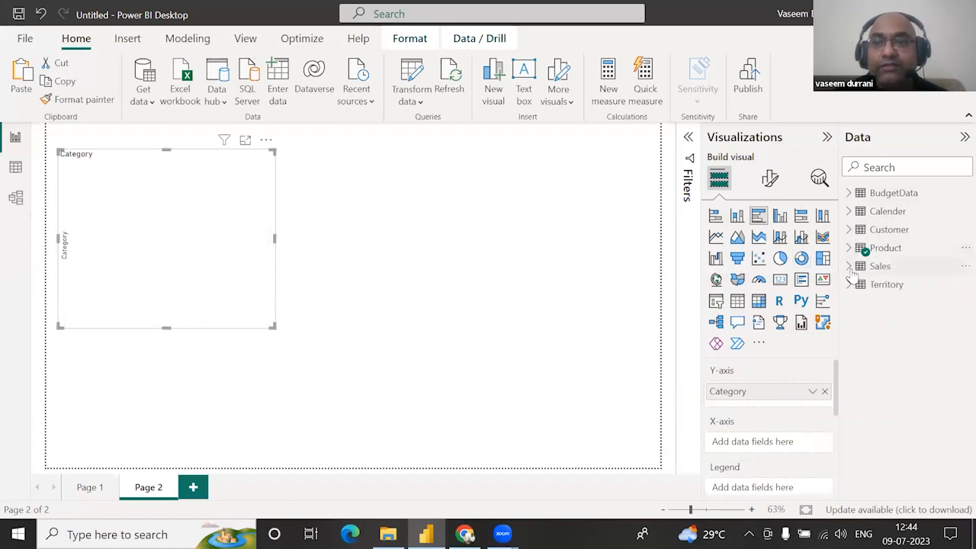
pyautogui.click(849, 266)
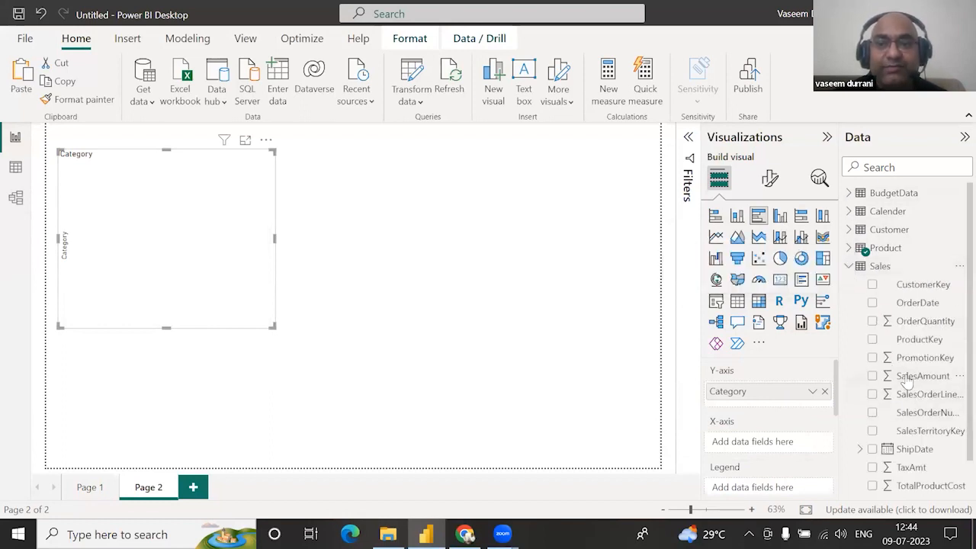
pyautogui.moveTo(910, 376); pyautogui.dragTo(779, 444)
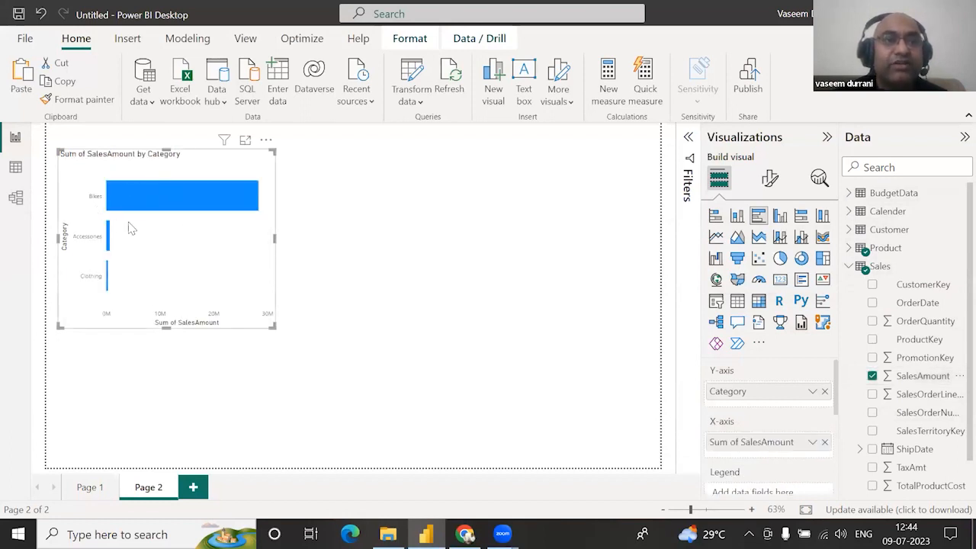
pyautogui.click(849, 266)
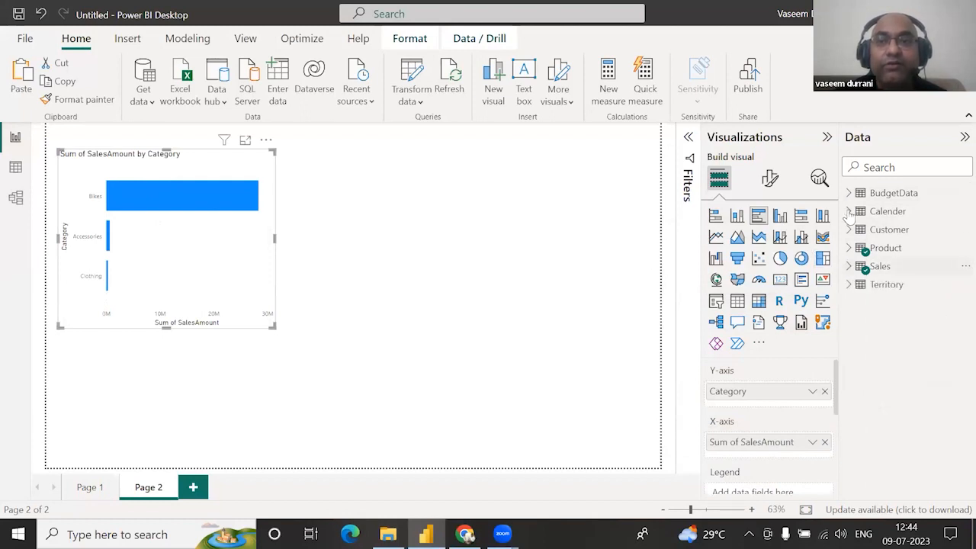
# Add the budget field from BudgetData to the bar chart's X-axis and check the Bikes values for sales and budget
pyautogui.click(854, 192)
pyautogui.click(851, 193)
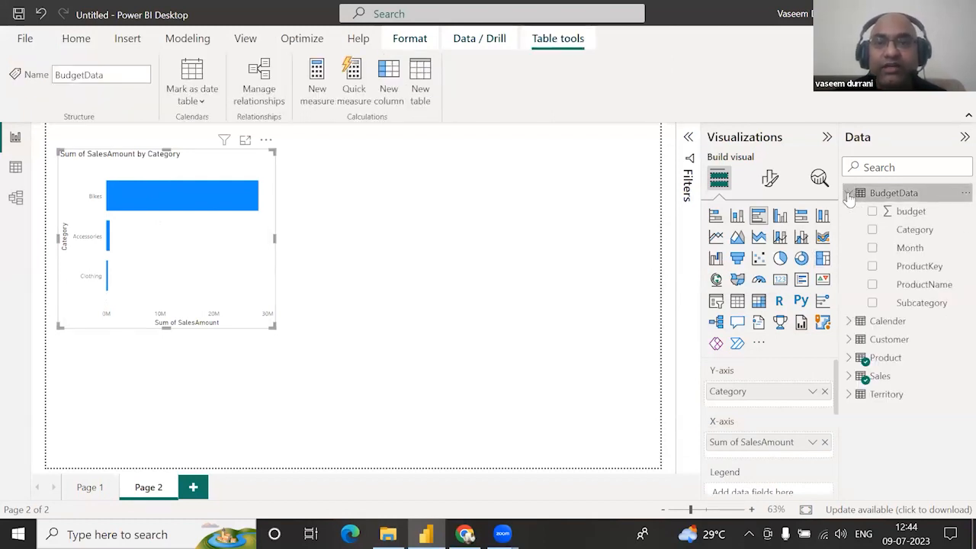
pyautogui.moveTo(911, 211); pyautogui.dragTo(778, 449)
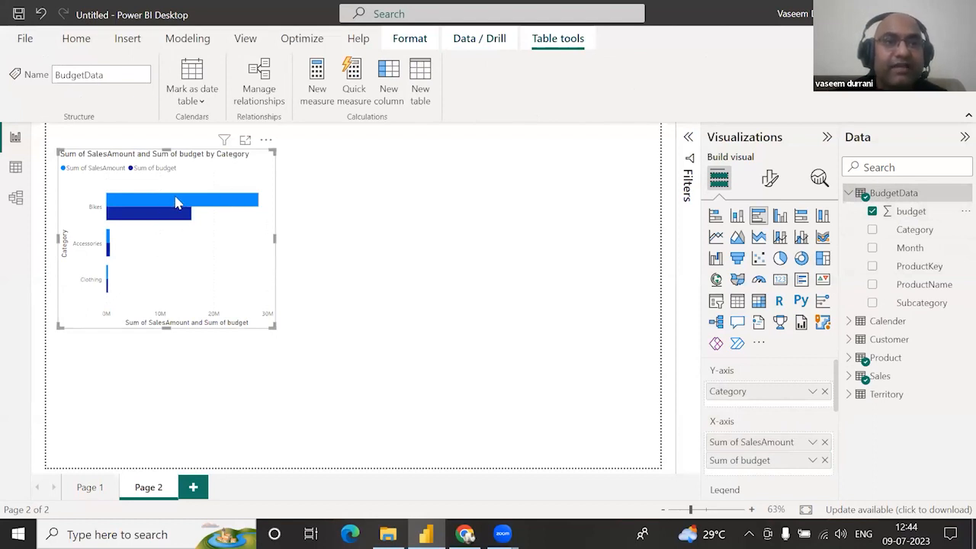
pyautogui.moveTo(229, 202)
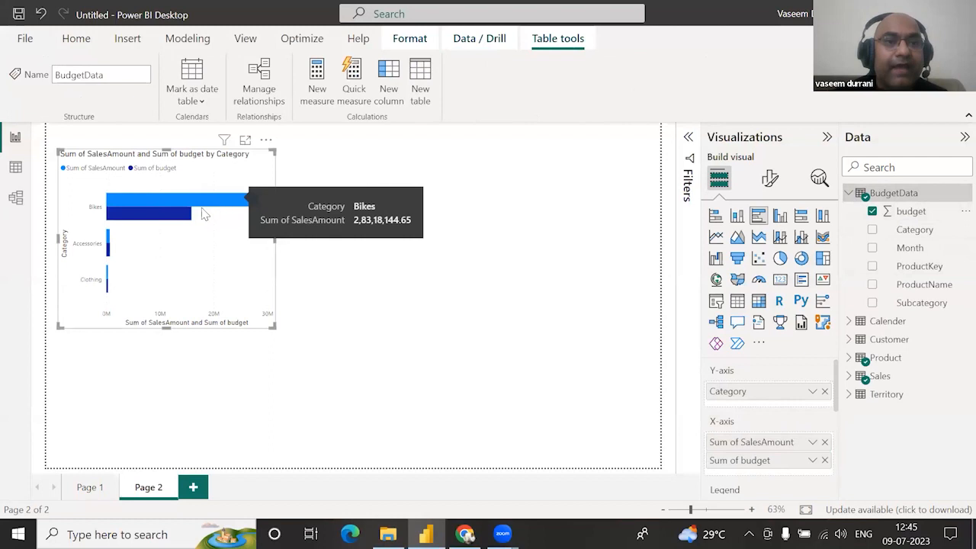
pyautogui.moveTo(154, 222)
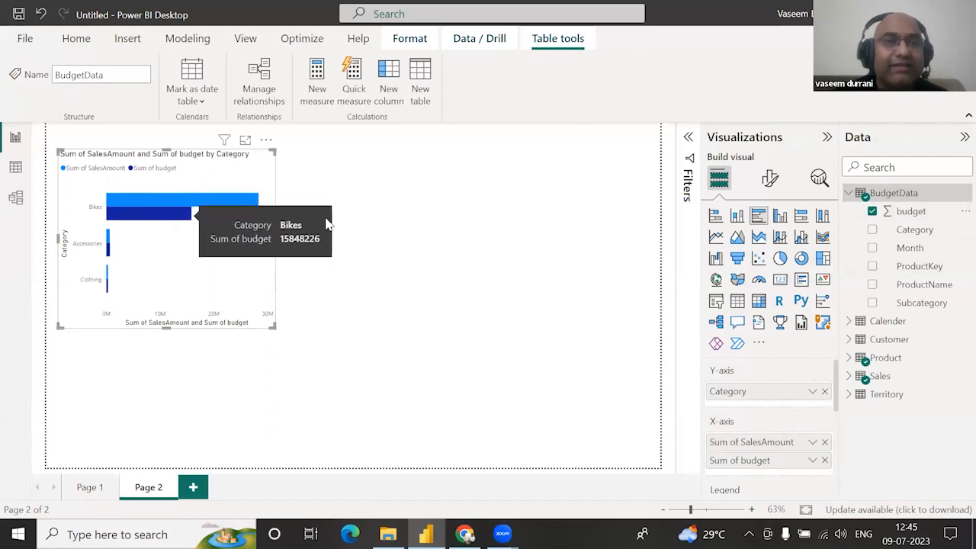
# Insert an empty table visual on the page and place it beside the sales and budget bar chart
pyautogui.click(451, 229)
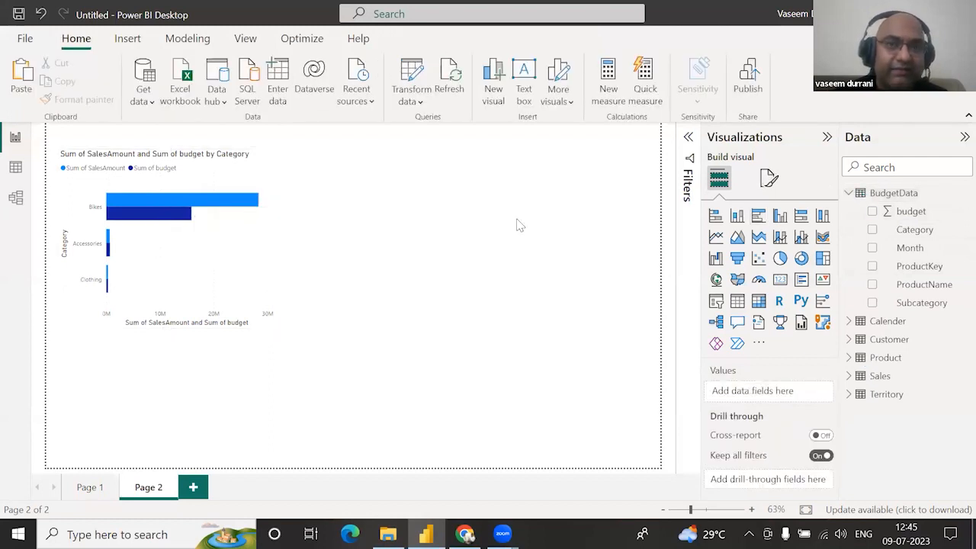
pyautogui.click(737, 302)
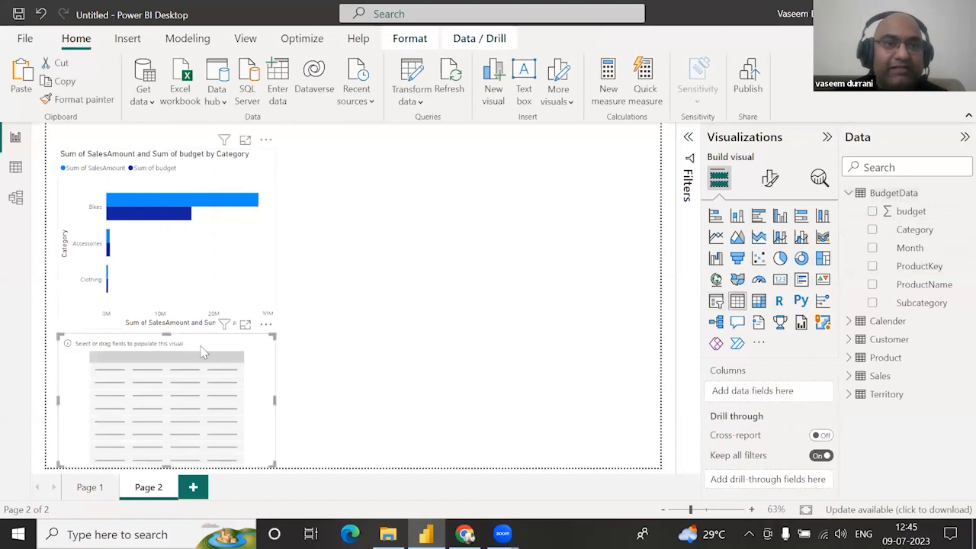
pyautogui.moveTo(195, 348); pyautogui.dragTo(503, 210)
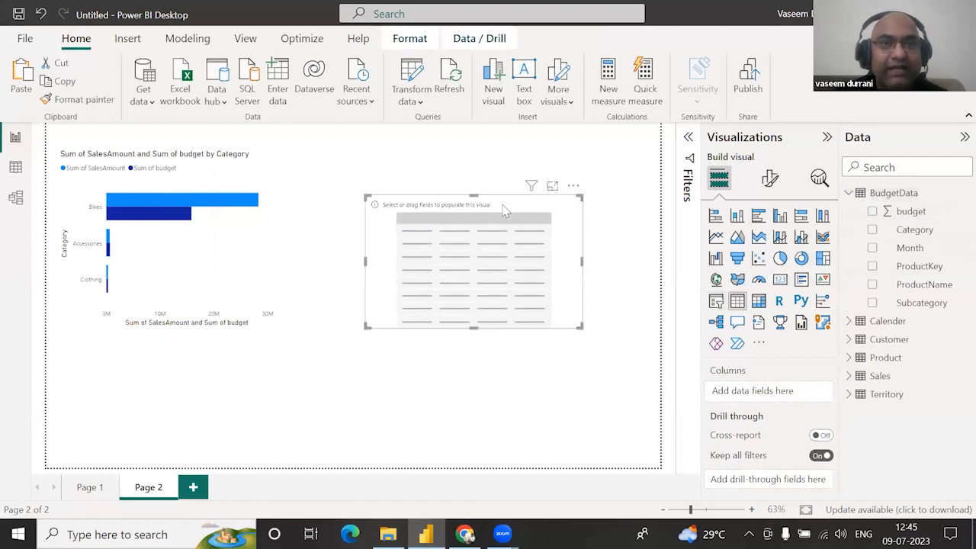
# Add the Year field from the Calender table to the table visual's columns and set it to not be summarized
pyautogui.click(849, 194)
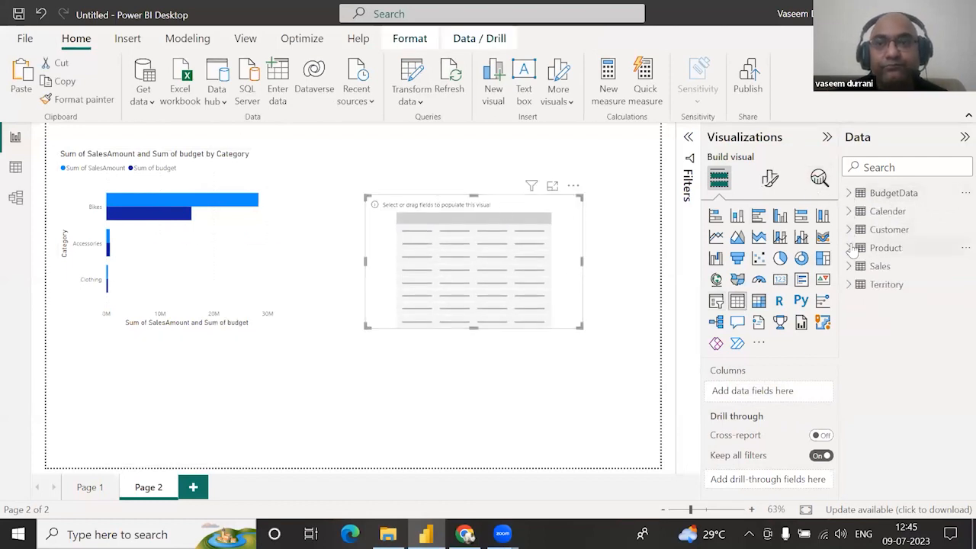
pyautogui.click(848, 212)
pyautogui.scroll(-3, 900, 405)
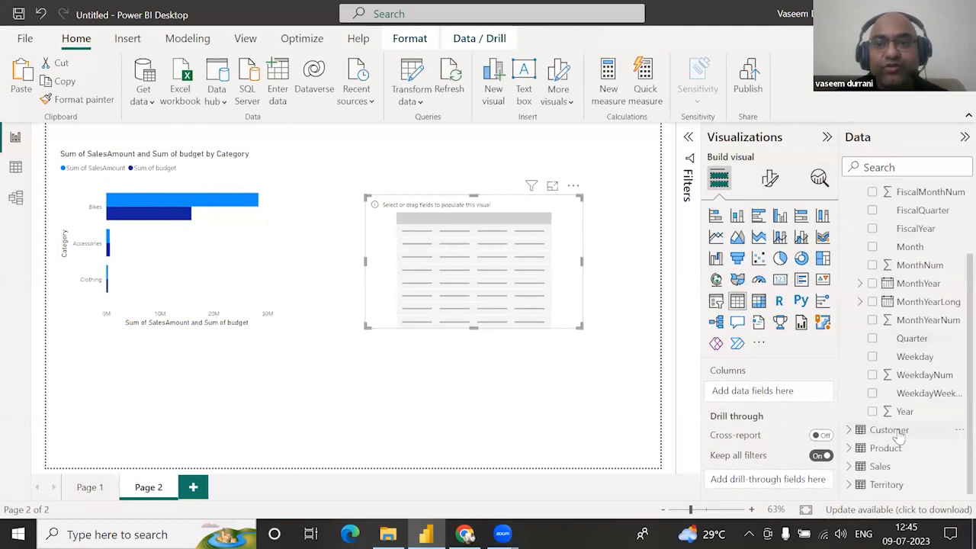
pyautogui.moveTo(906, 414); pyautogui.dragTo(767, 394)
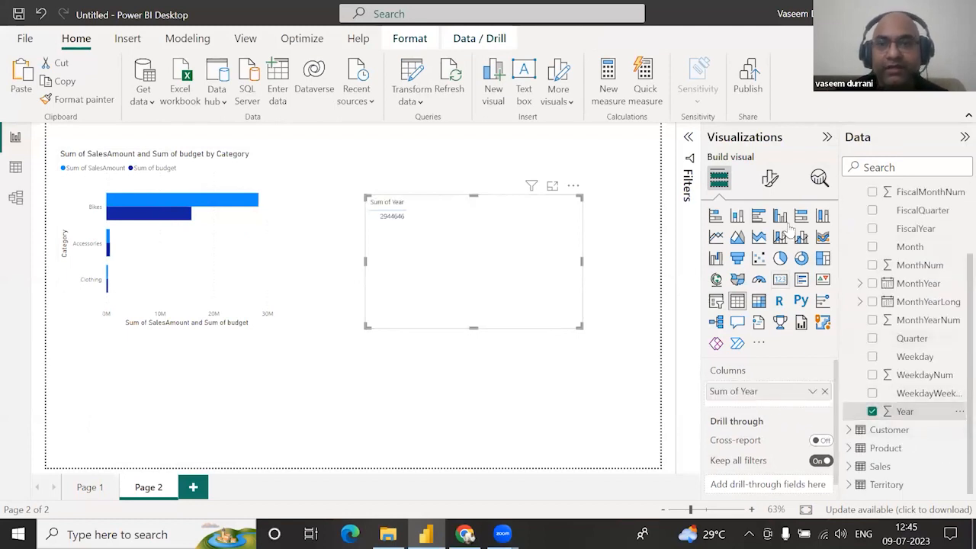
pyautogui.click(813, 392)
pyautogui.click(843, 186)
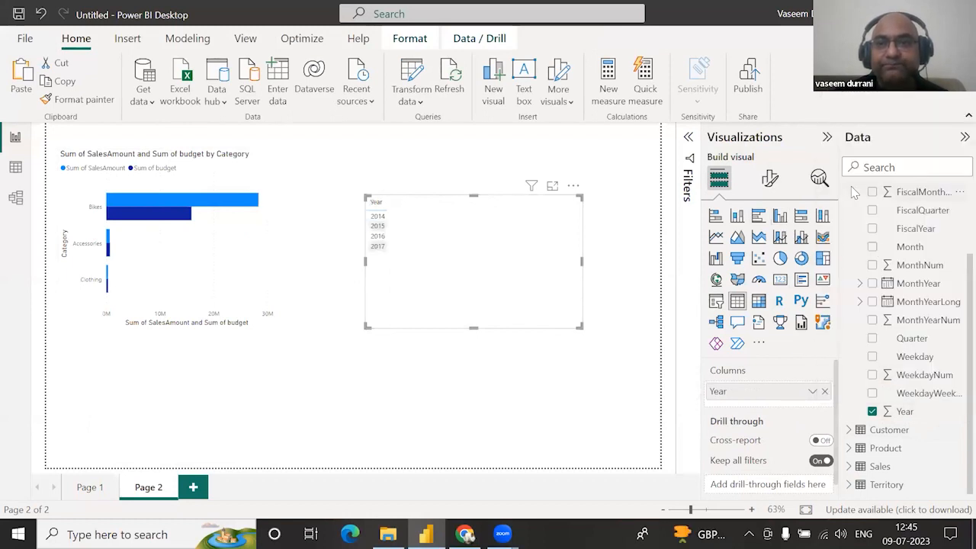
# Add the budget field from BudgetData as the table visual's second column, leaving the Calender and BudgetData field lists collapsed
pyautogui.scroll(5, 851, 186)
pyautogui.click(848, 212)
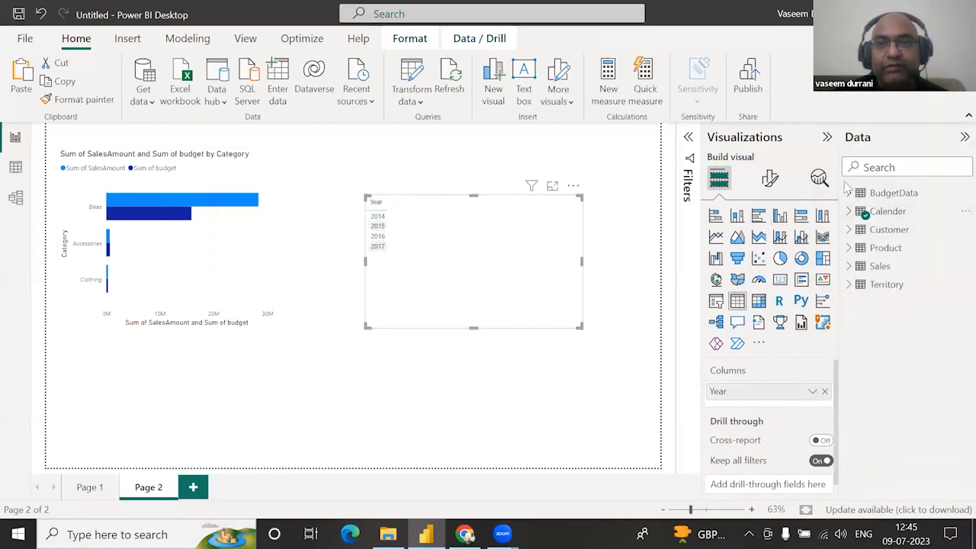
pyautogui.click(848, 193)
pyautogui.moveTo(907, 214); pyautogui.dragTo(770, 408)
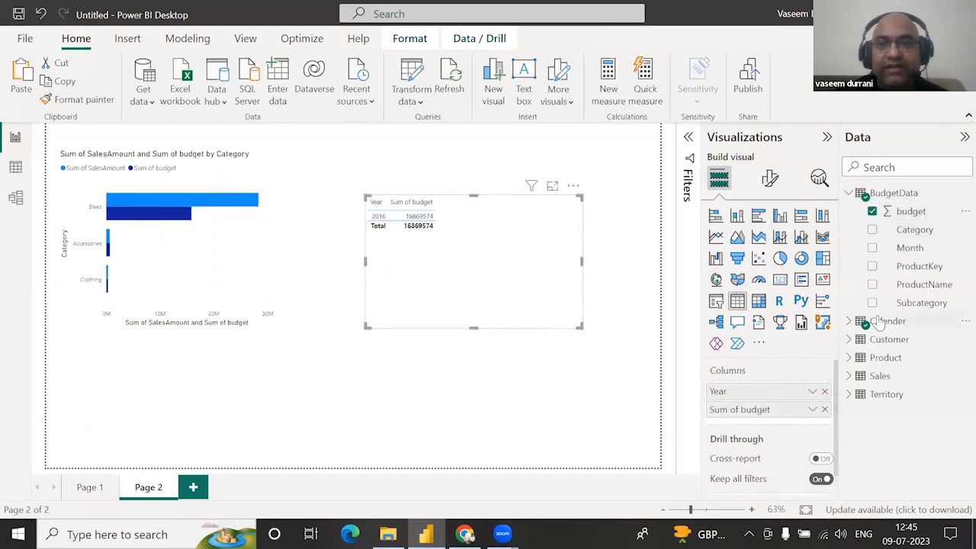
pyautogui.click(849, 193)
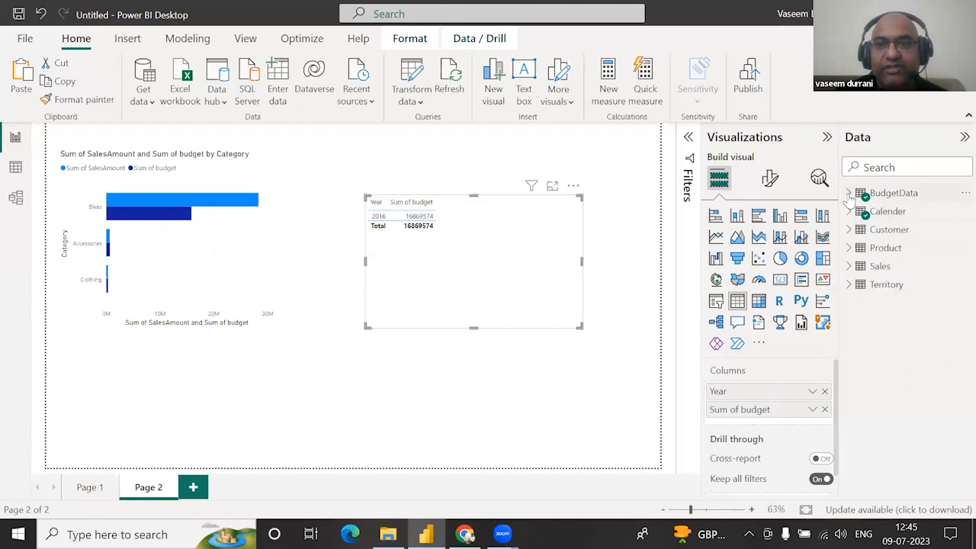
# Add SalesAmount from the Sales table to the table visual as the column after budget
pyautogui.click(848, 267)
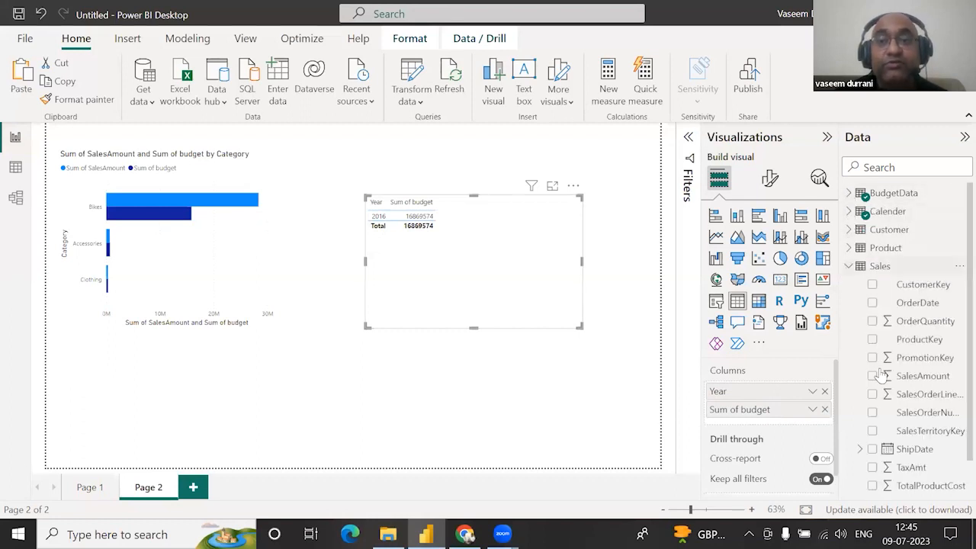
pyautogui.scroll(-1, 880, 376)
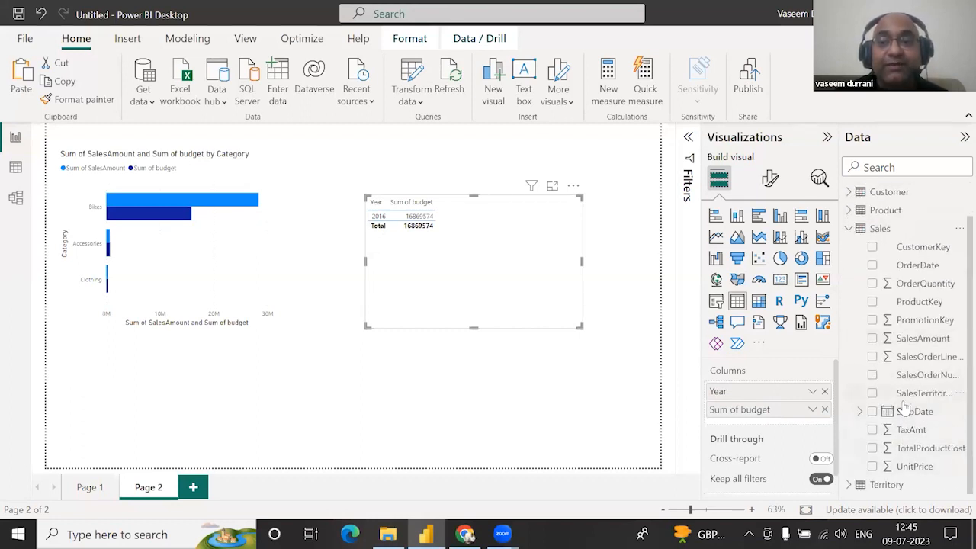
pyautogui.moveTo(918, 346); pyautogui.dragTo(776, 425)
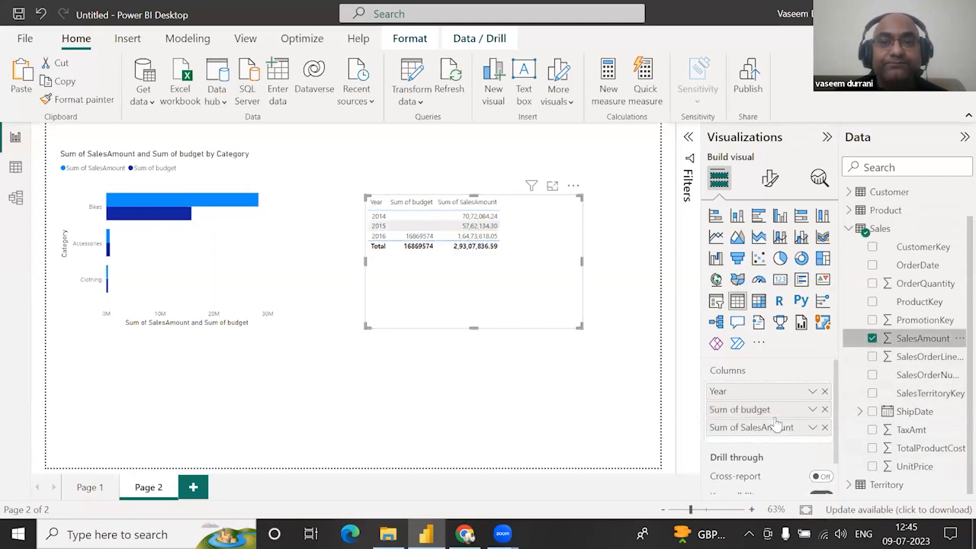
# Find the size settings in the table visual's formatting options and set its global font size to 15
pyautogui.click(770, 178)
pyautogui.write('size')
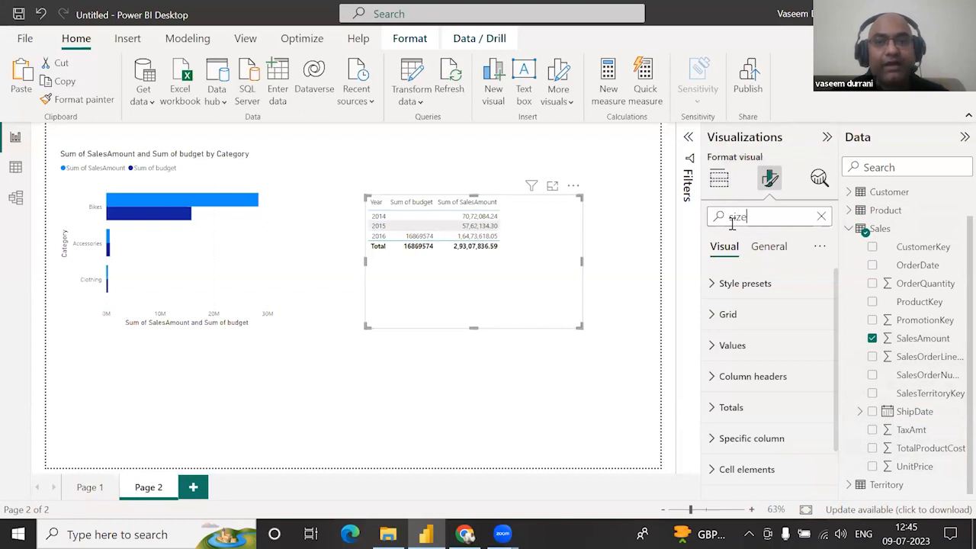
pyautogui.doubleClick(733, 326)
pyautogui.press('BackSpace')
pyautogui.write('15')
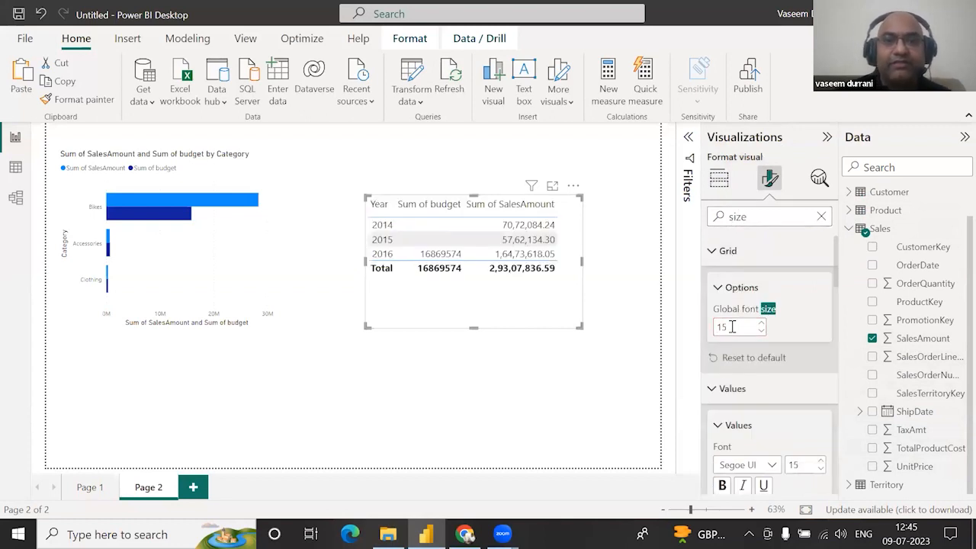
pyautogui.click(564, 370)
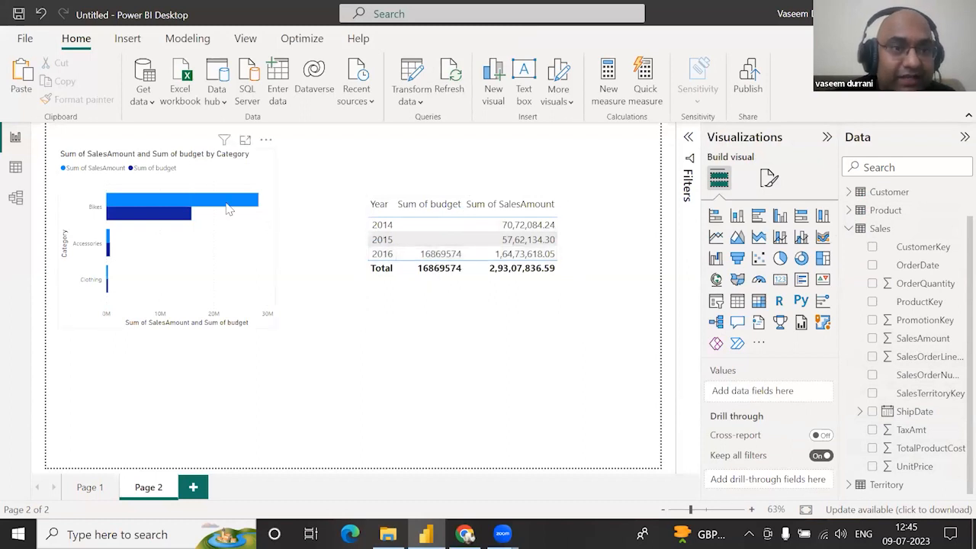
pyautogui.moveTo(189, 204)
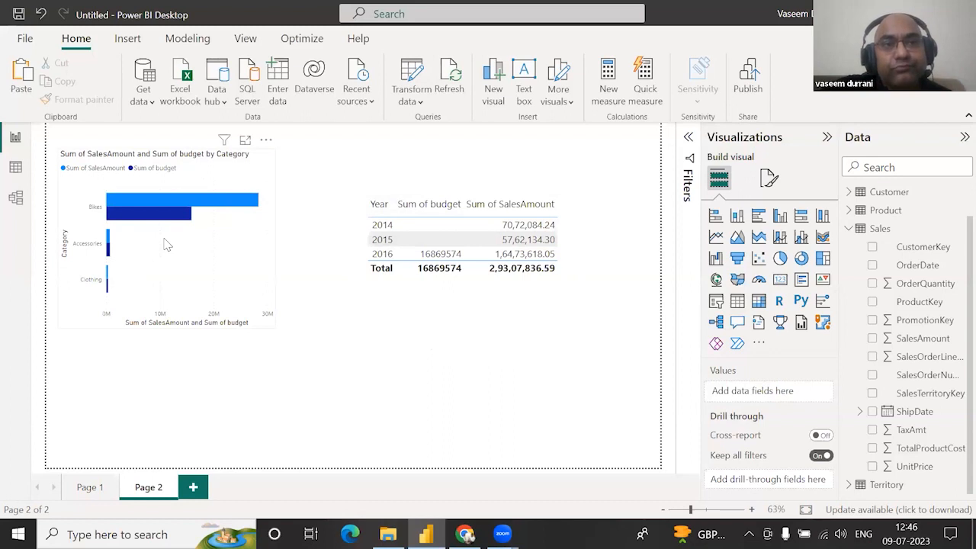
# Filter the whole page by the Calender table's Year with basic filtering, keeping only 2016, and select the table visual
pyautogui.click(689, 138)
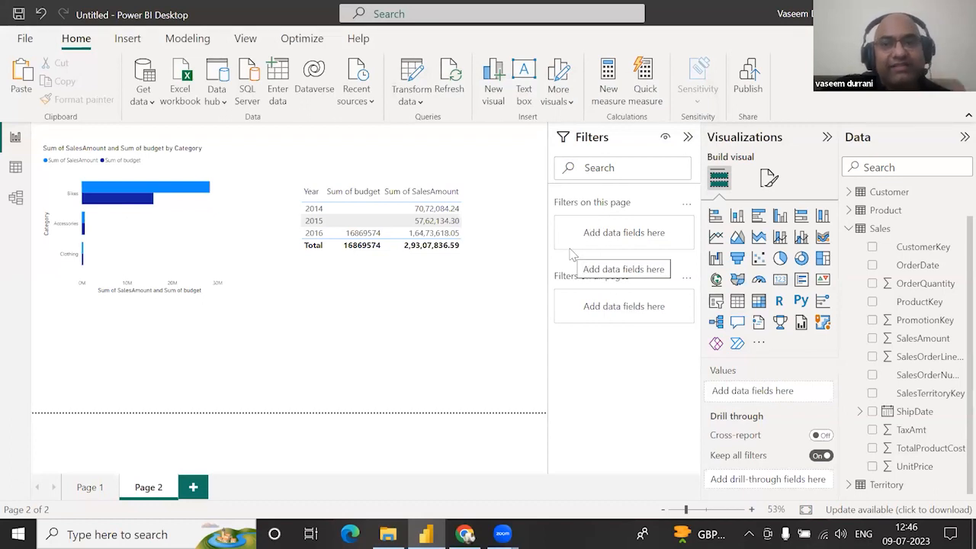
pyautogui.click(849, 228)
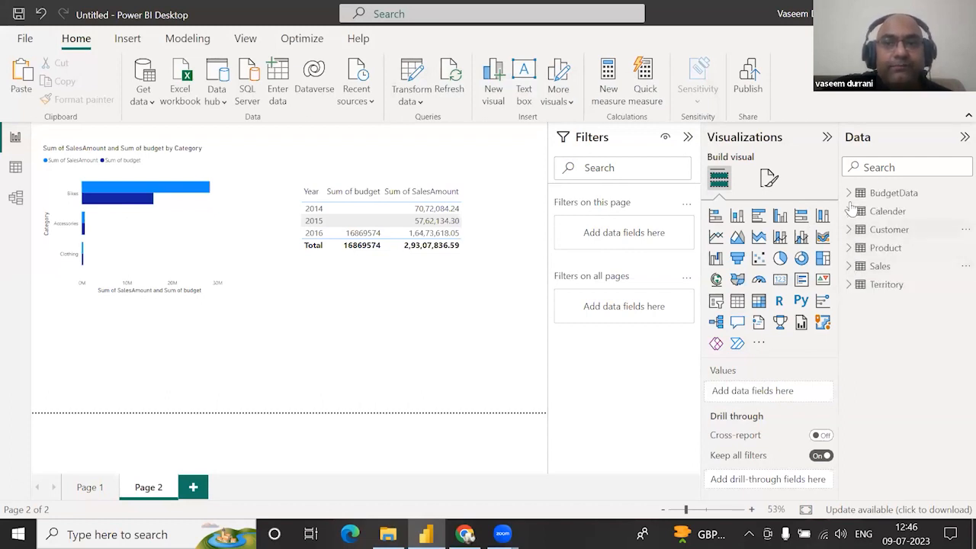
pyautogui.click(849, 211)
pyautogui.scroll(-1, 902, 390)
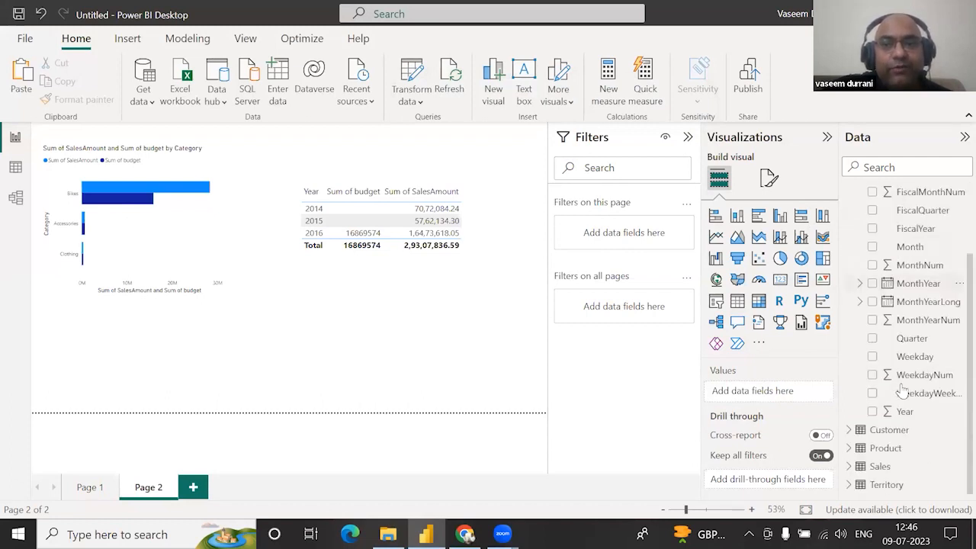
pyautogui.moveTo(901, 416); pyautogui.dragTo(618, 234)
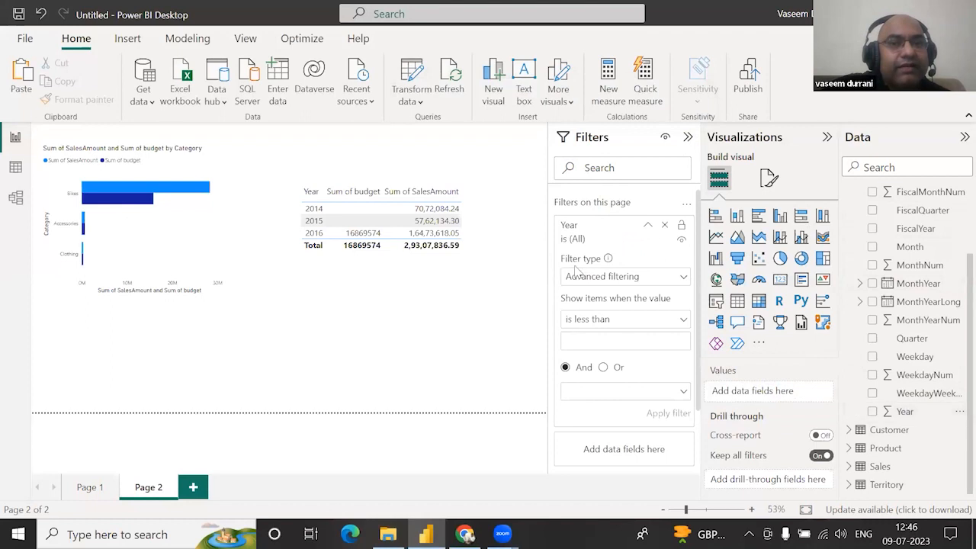
pyautogui.click(621, 280)
pyautogui.click(594, 319)
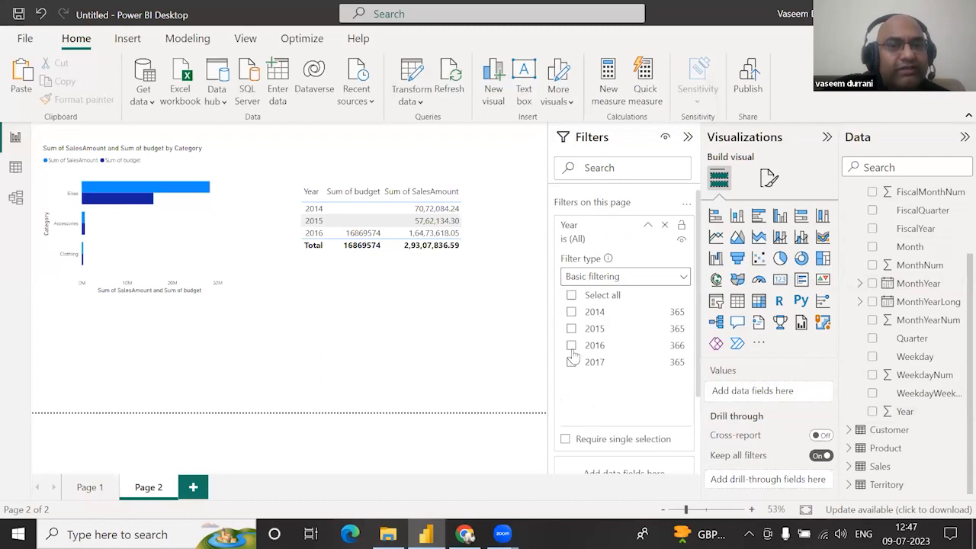
pyautogui.click(571, 347)
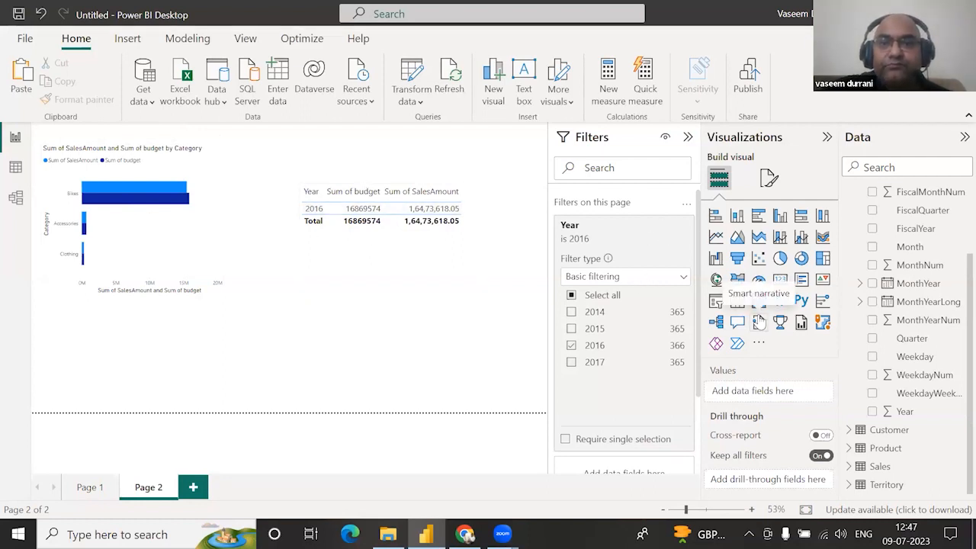
pyautogui.click(427, 266)
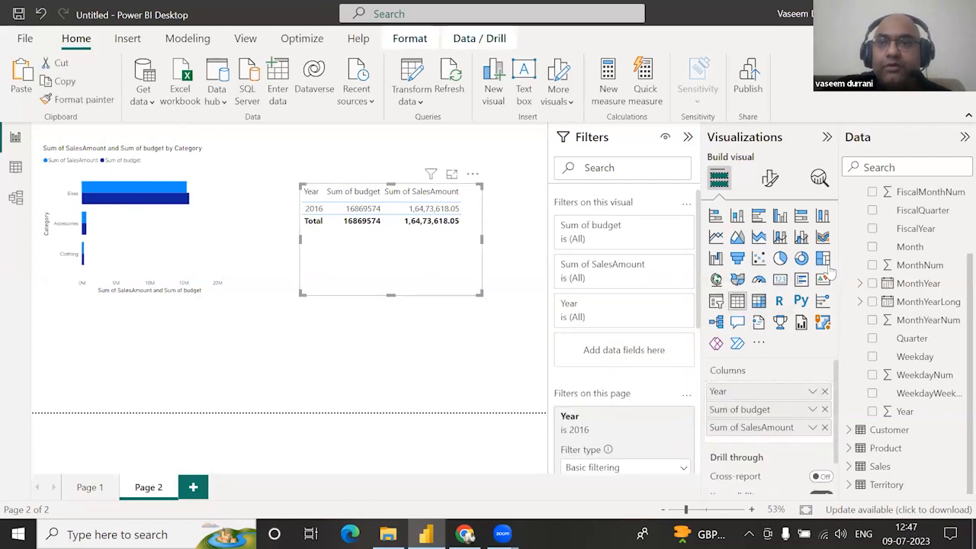
# Add the calendar Month field after Year in the table visual and enlarge the table to fit all months
pyautogui.scroll(3, 870, 284)
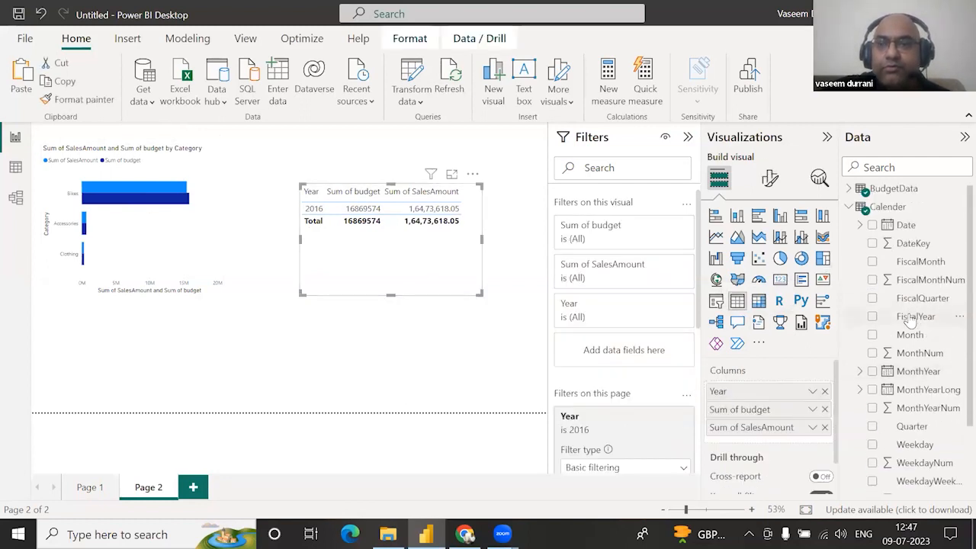
pyautogui.moveTo(906, 341); pyautogui.dragTo(757, 409)
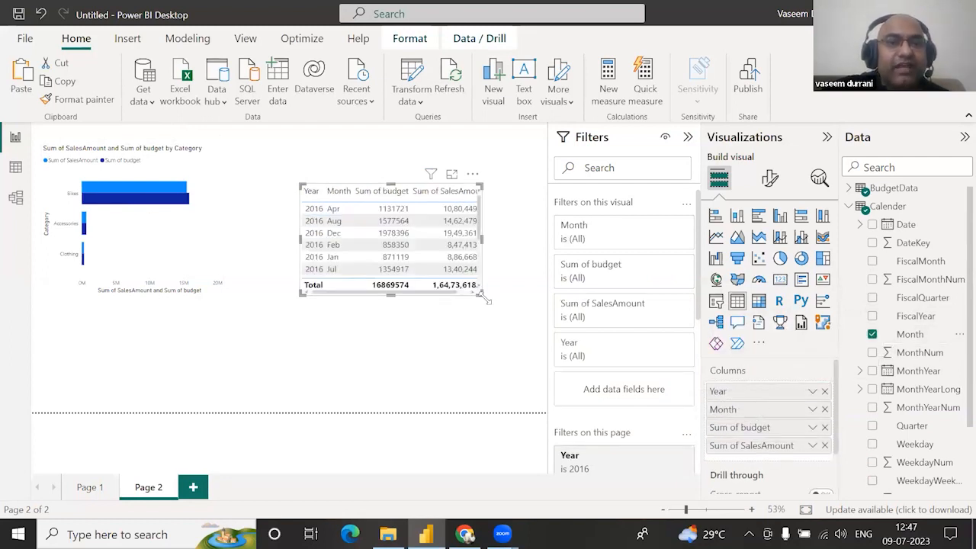
pyautogui.moveTo(482, 294); pyautogui.dragTo(504, 401)
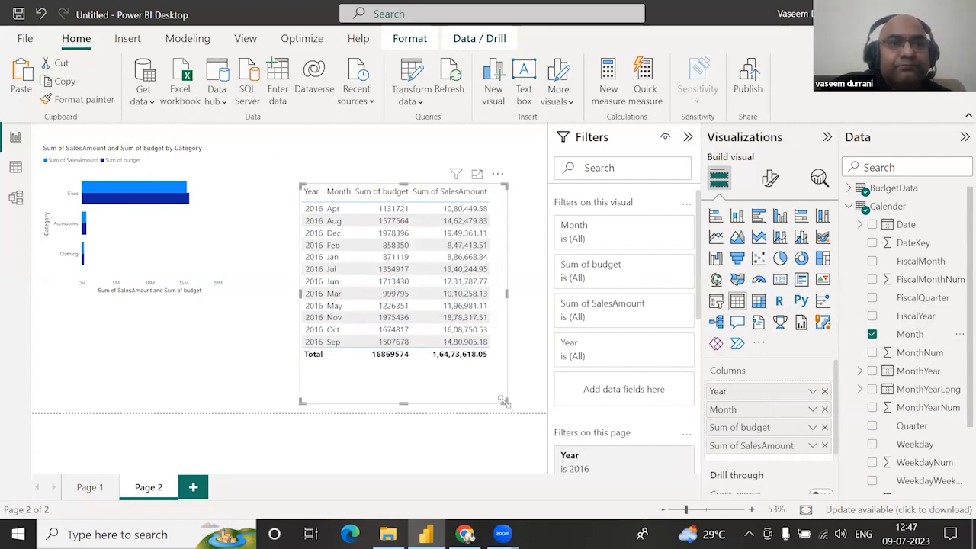
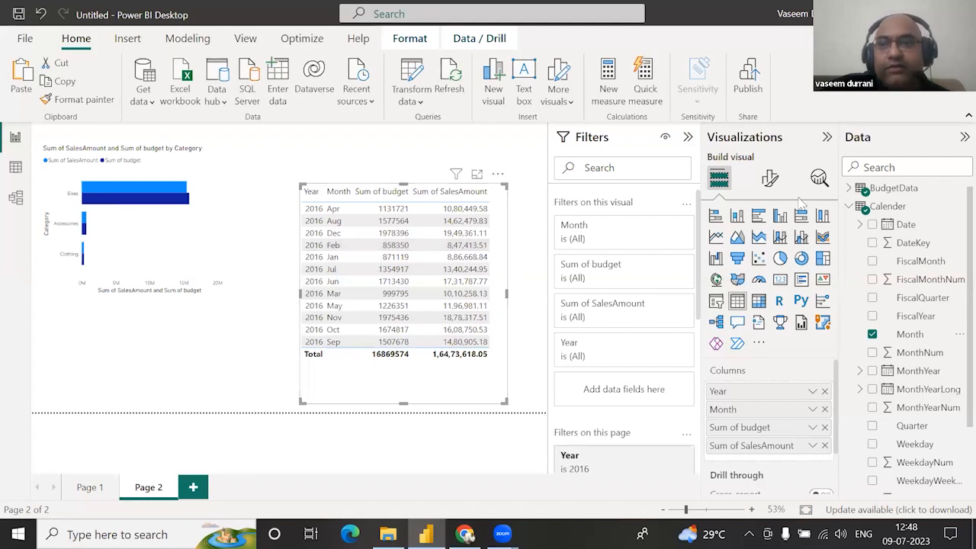
# Format the budget column of BudgetData as dollar currency with 0 decimal places
pyautogui.click(849, 205)
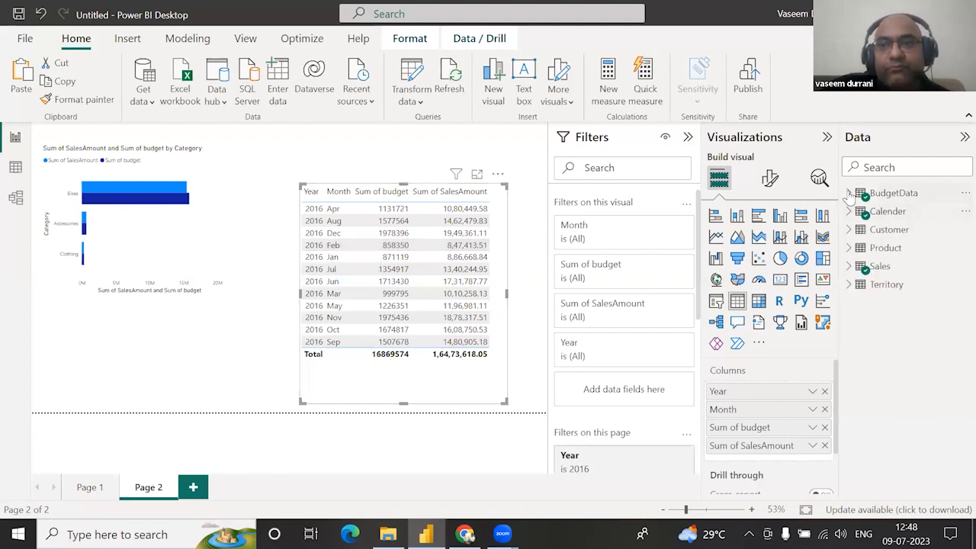
pyautogui.click(848, 194)
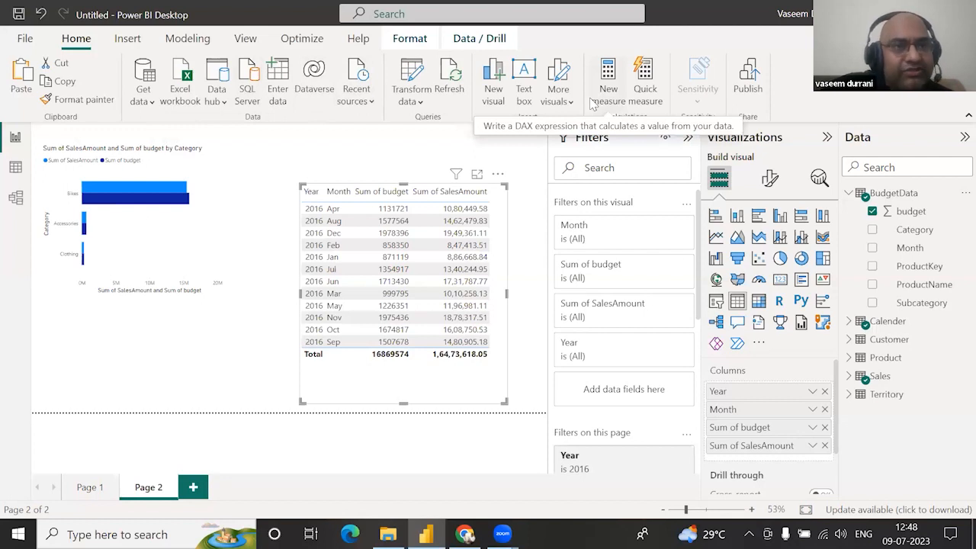
pyautogui.click(914, 216)
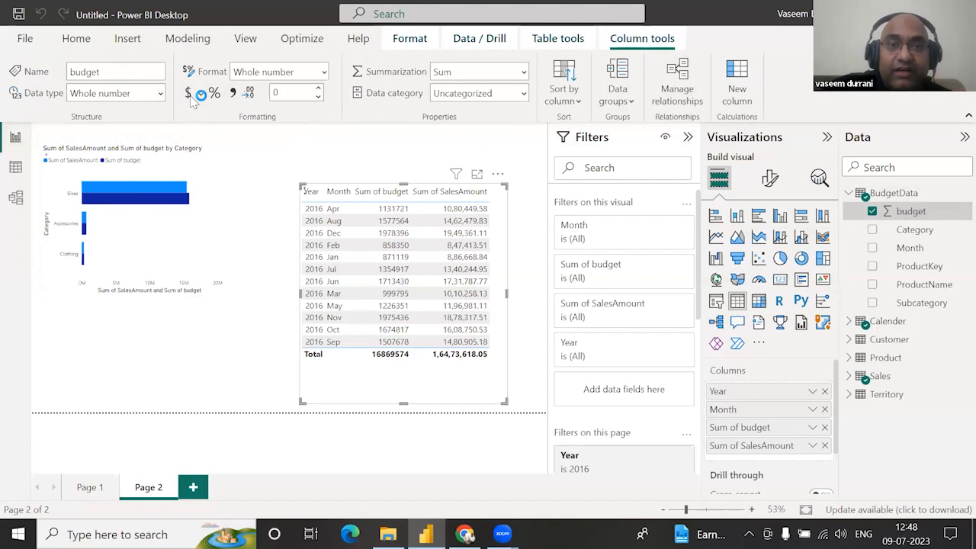
pyautogui.click(194, 102)
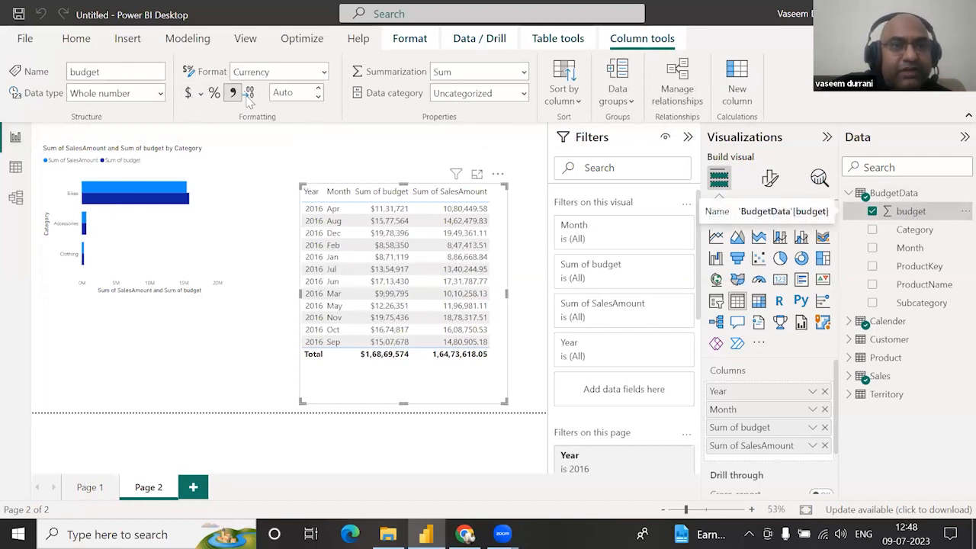
pyautogui.click(294, 93)
pyautogui.press('BackSpace')
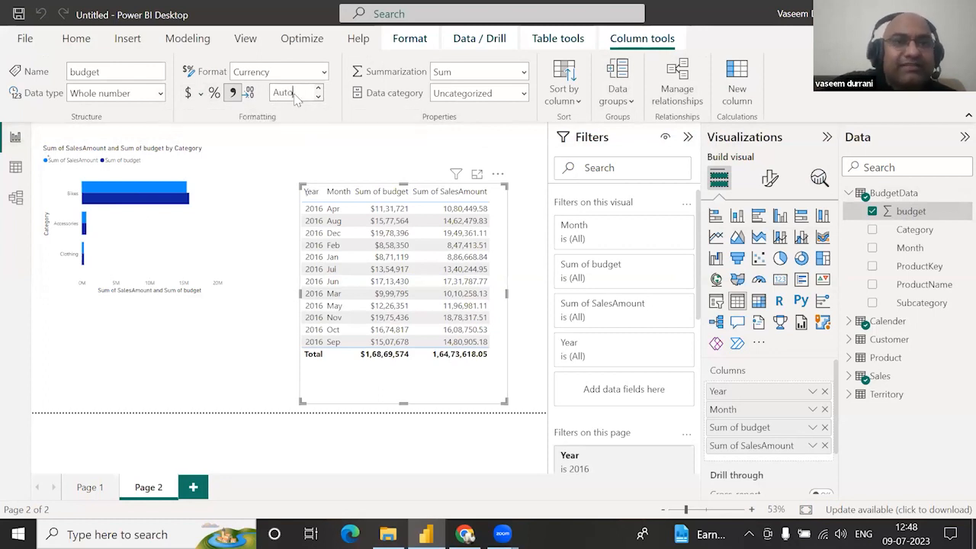
pyautogui.write('0')
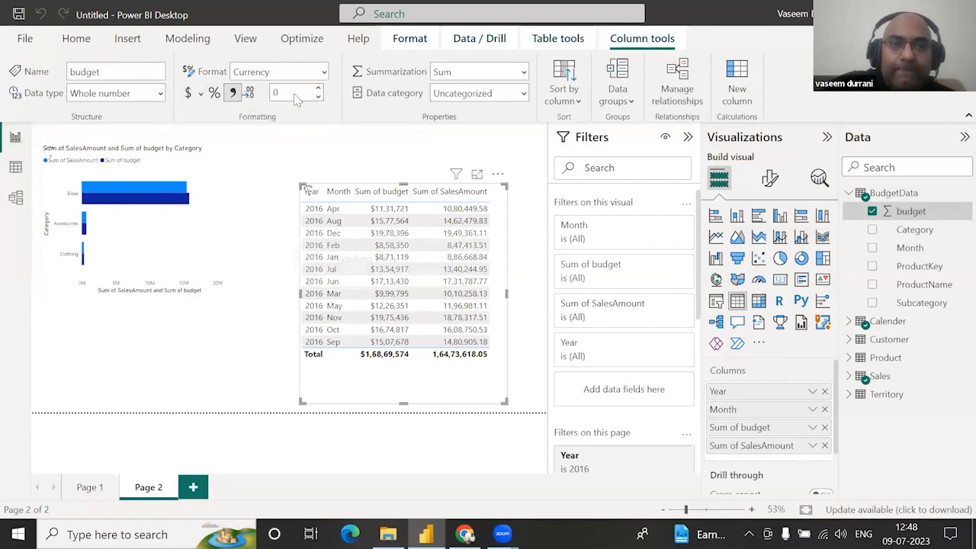
pyautogui.click(295, 93)
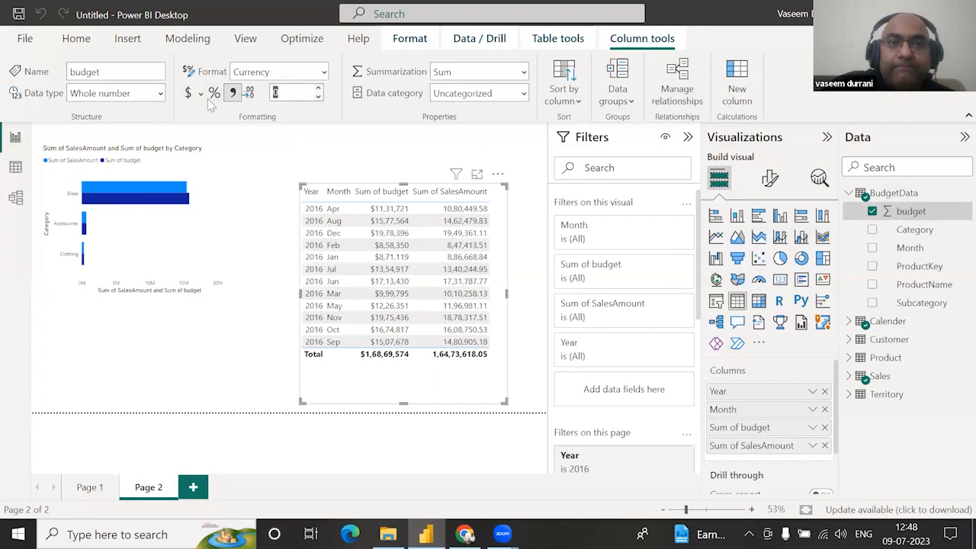
# Format the SalesAmount column of the Sales table as dollar currency with 0 decimal places
pyautogui.click(849, 376)
pyautogui.scroll(-1, 899, 433)
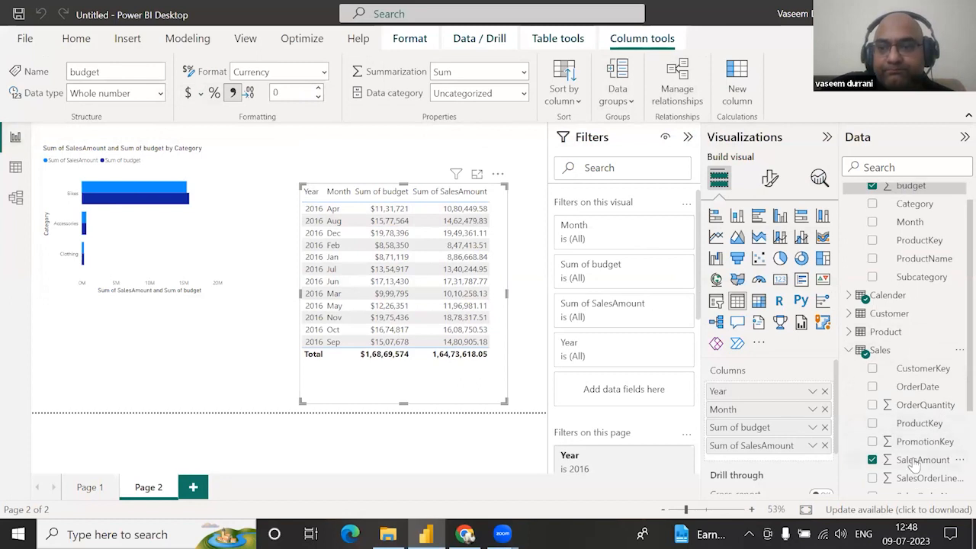
pyautogui.click(921, 460)
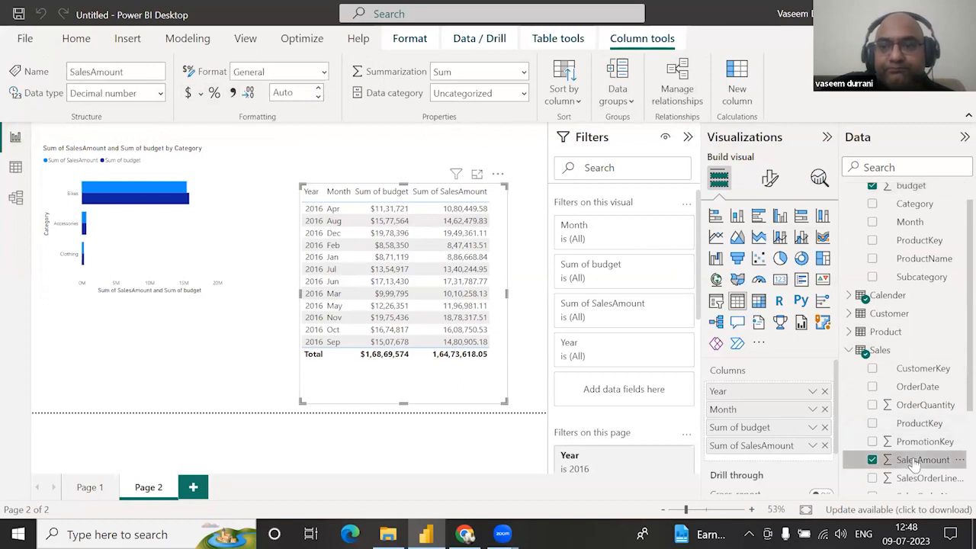
pyautogui.click(187, 94)
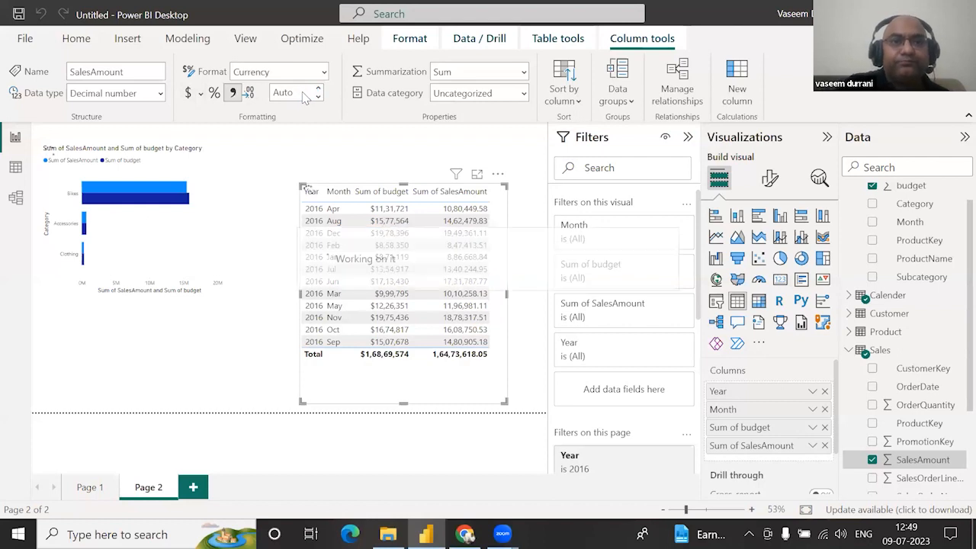
pyautogui.click(303, 92)
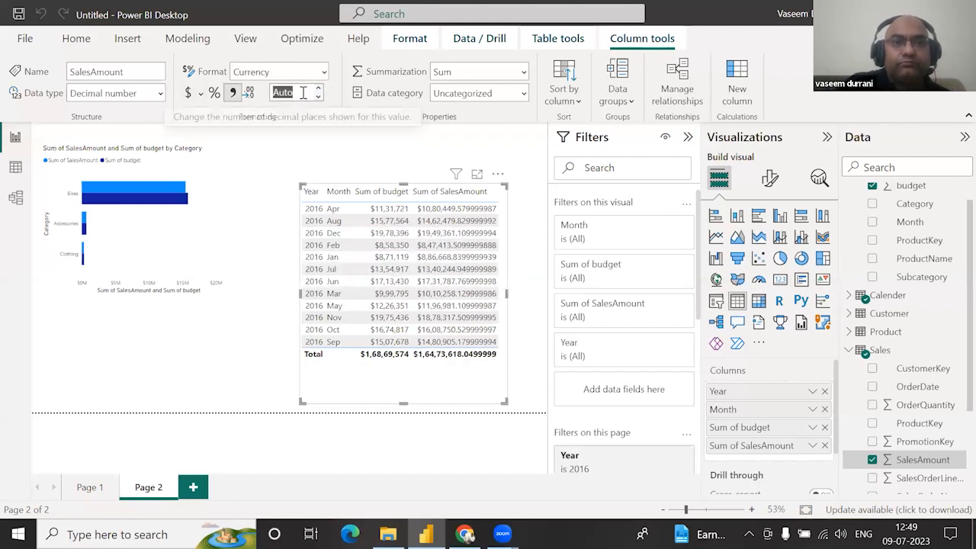
pyautogui.press('BackSpace')
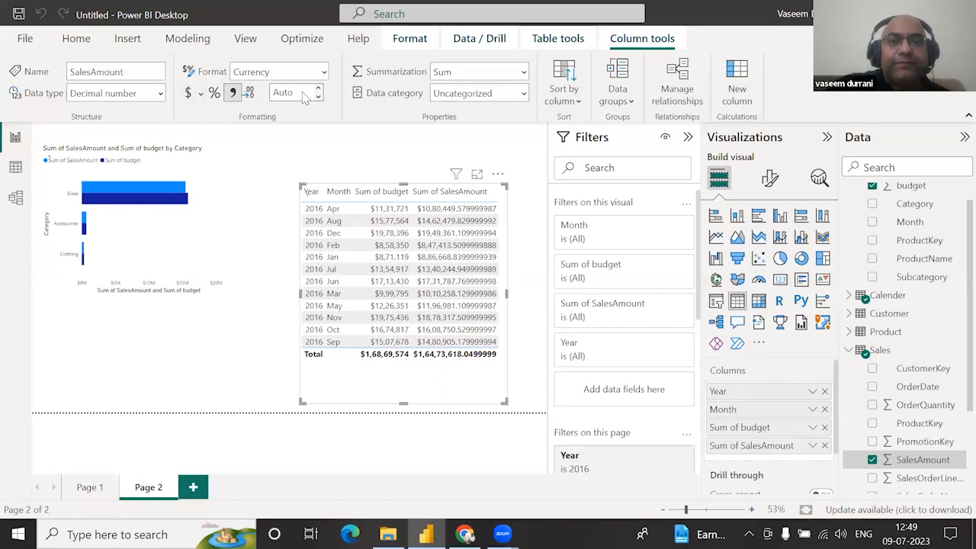
pyautogui.write('0')
pyautogui.press('Return')
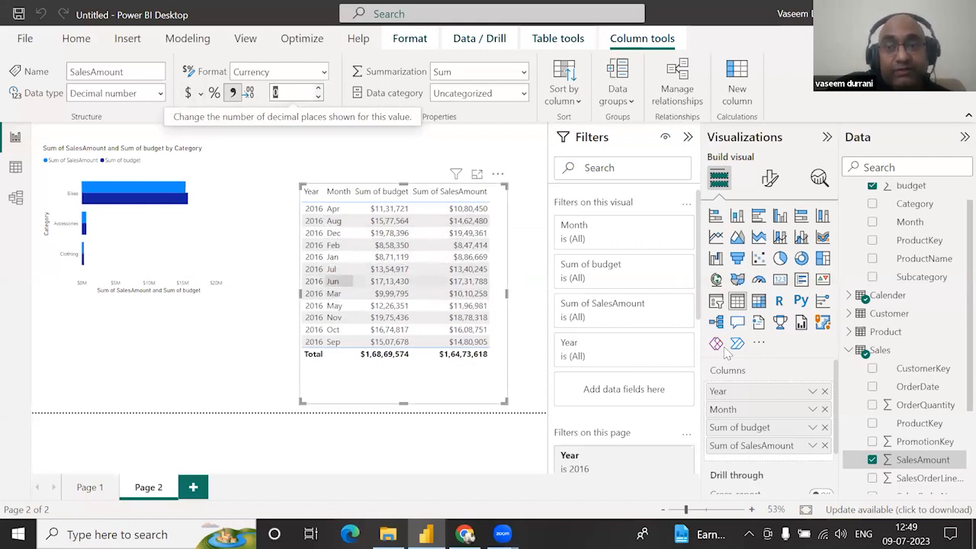
# Sort the Month column of the Calender table by MonthNum
pyautogui.click(848, 295)
pyautogui.scroll(-5, 884, 321)
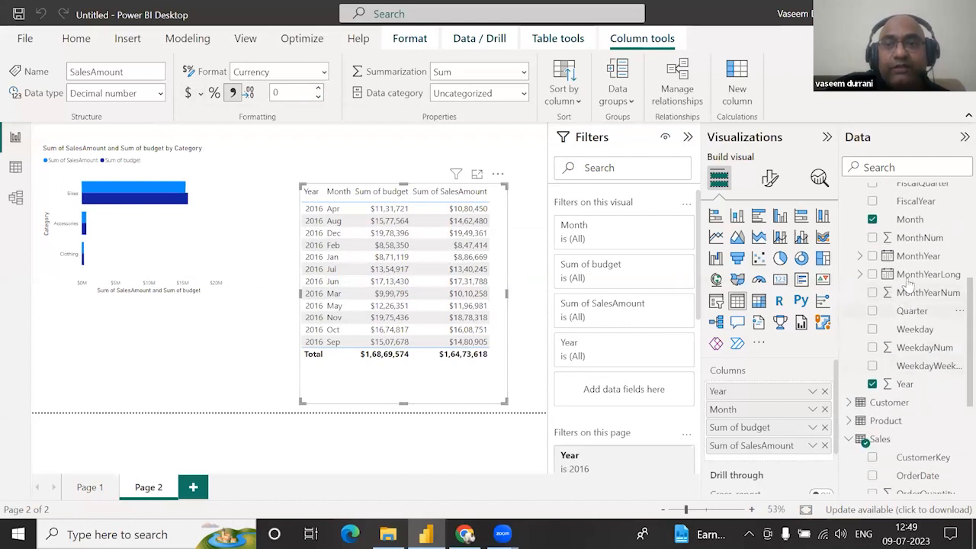
pyautogui.click(915, 219)
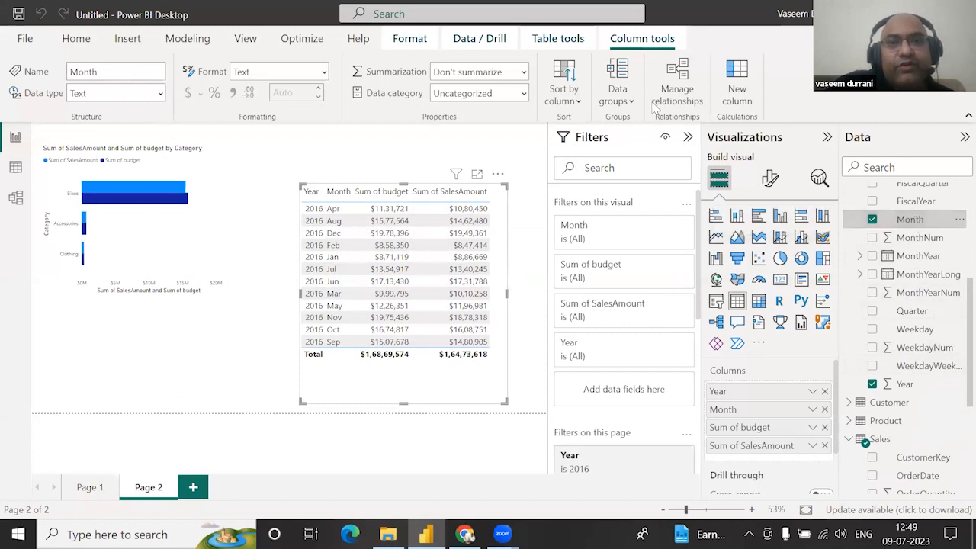
pyautogui.click(573, 101)
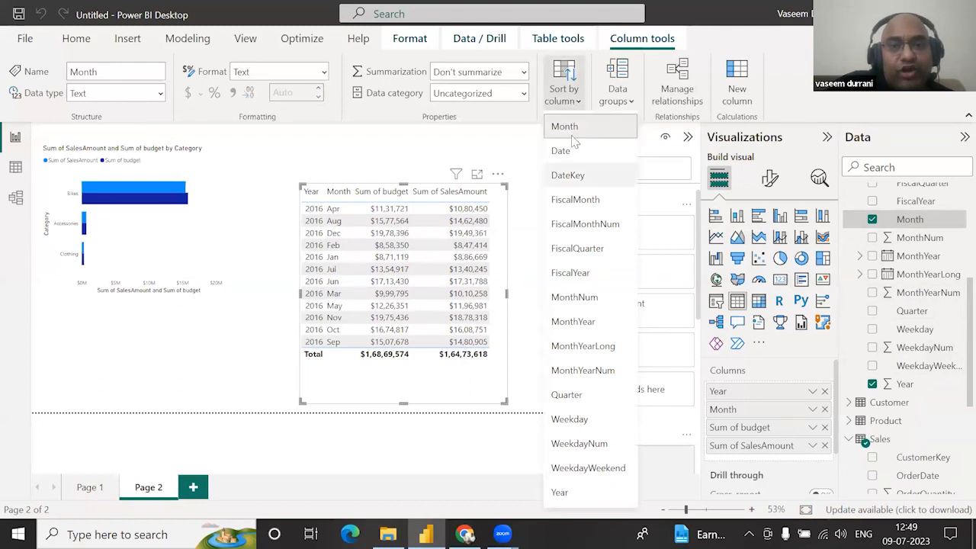
pyautogui.click(581, 298)
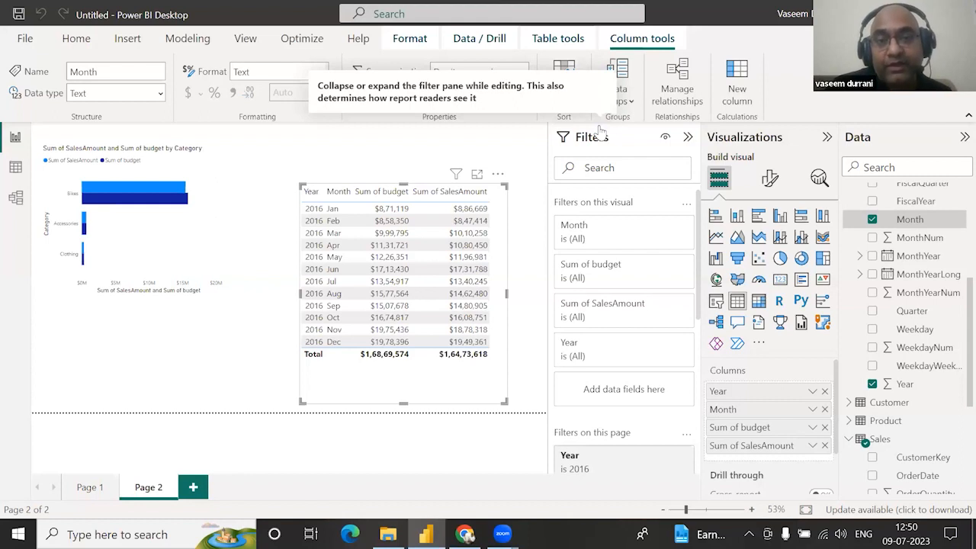
# Reduce the table visual's height, shift it farther from the bar chart, and collapse the Filters pane
pyautogui.moveTo(303, 399); pyautogui.dragTo(289, 355)
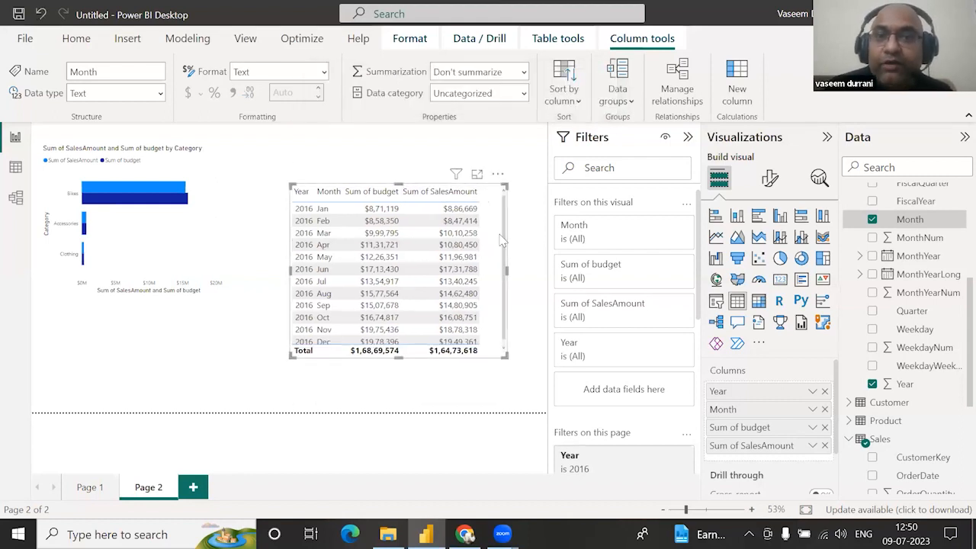
pyautogui.moveTo(498, 236); pyautogui.dragTo(524, 244)
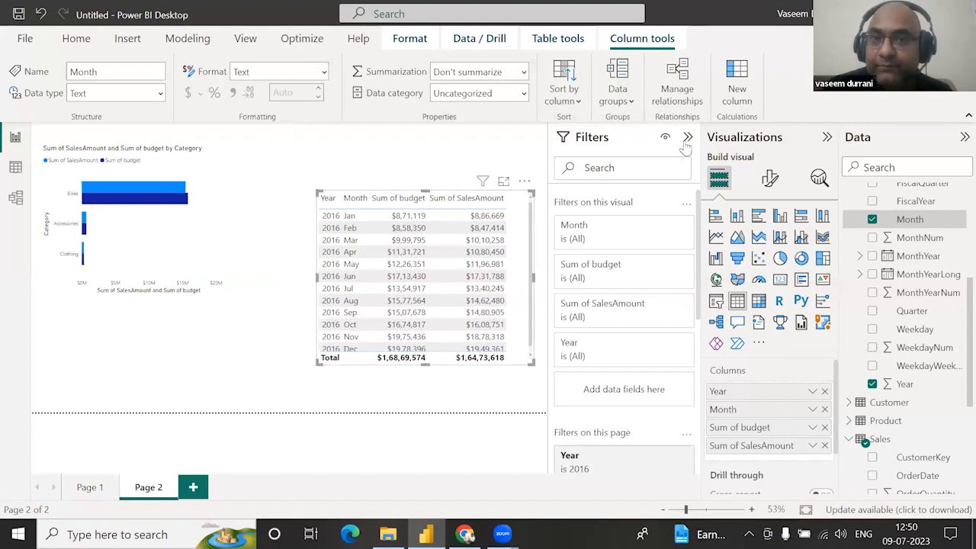
pyautogui.click(687, 138)
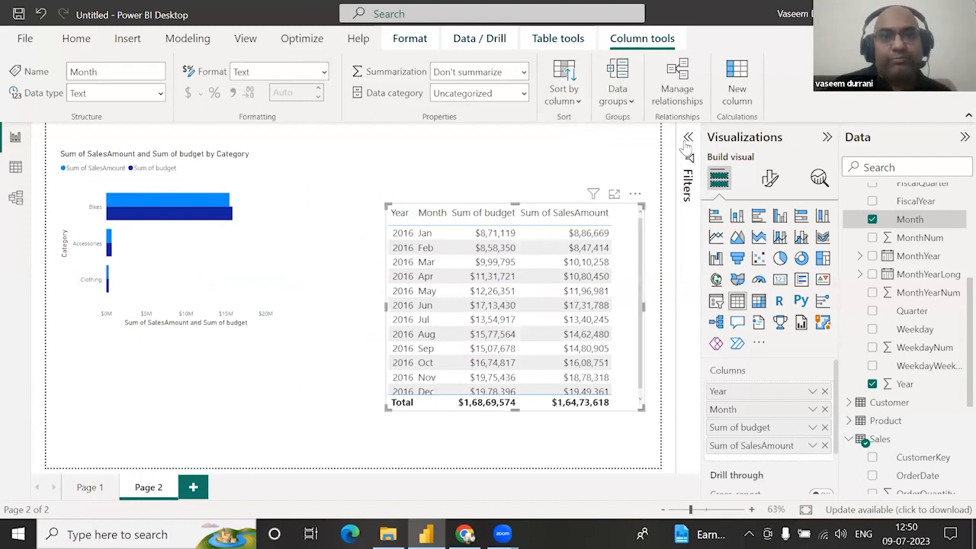
# Sort the bar chart's axis by Category in ascending order
pyautogui.click(233, 263)
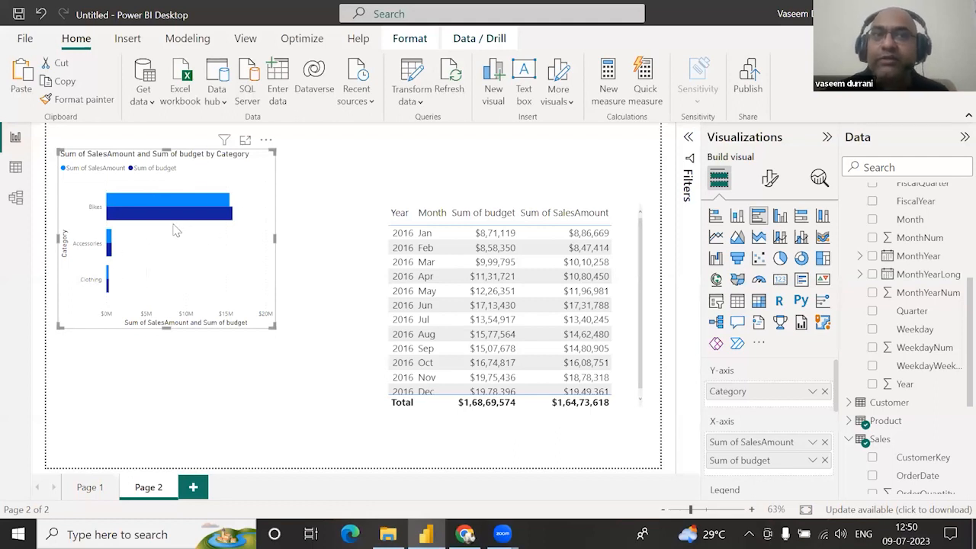
pyautogui.click(266, 142)
pyautogui.moveTo(322, 238)
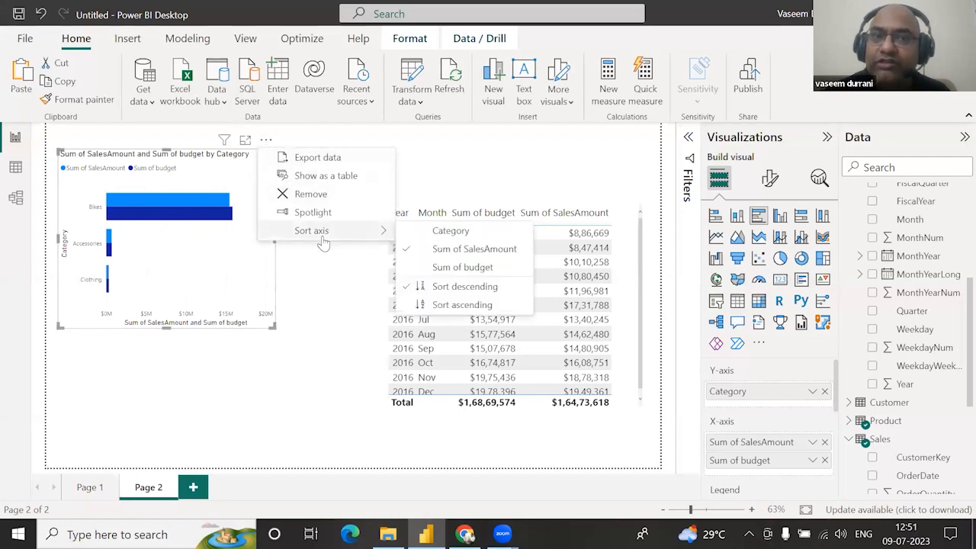
pyautogui.click(449, 235)
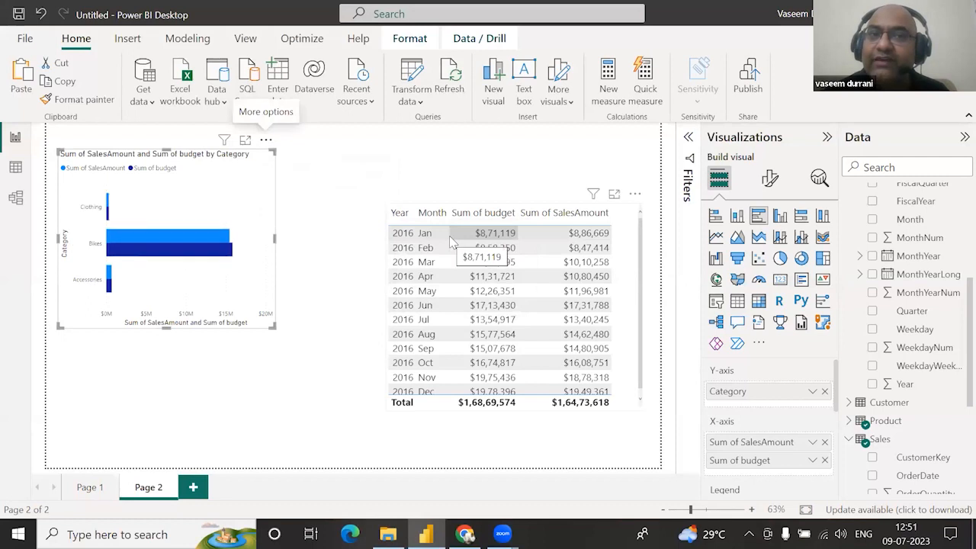
pyautogui.click(266, 141)
pyautogui.moveTo(382, 231)
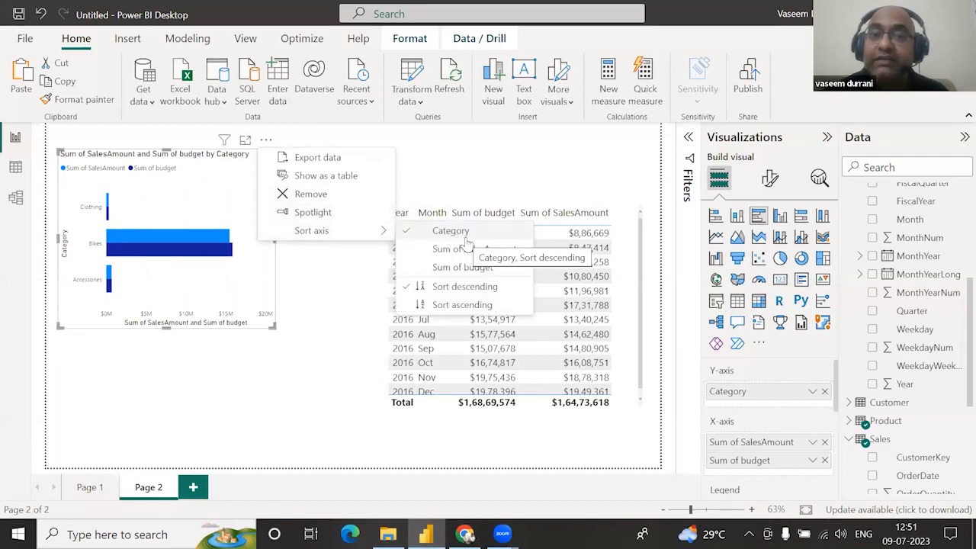
pyautogui.click(458, 305)
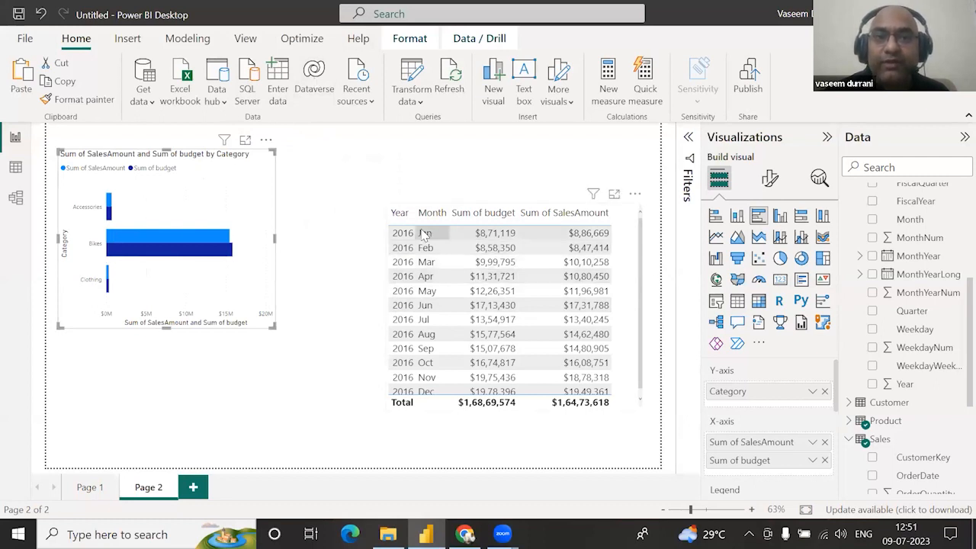
# Check which column the calendar Month field is sorted by, leaving the setting as it is
pyautogui.click(906, 220)
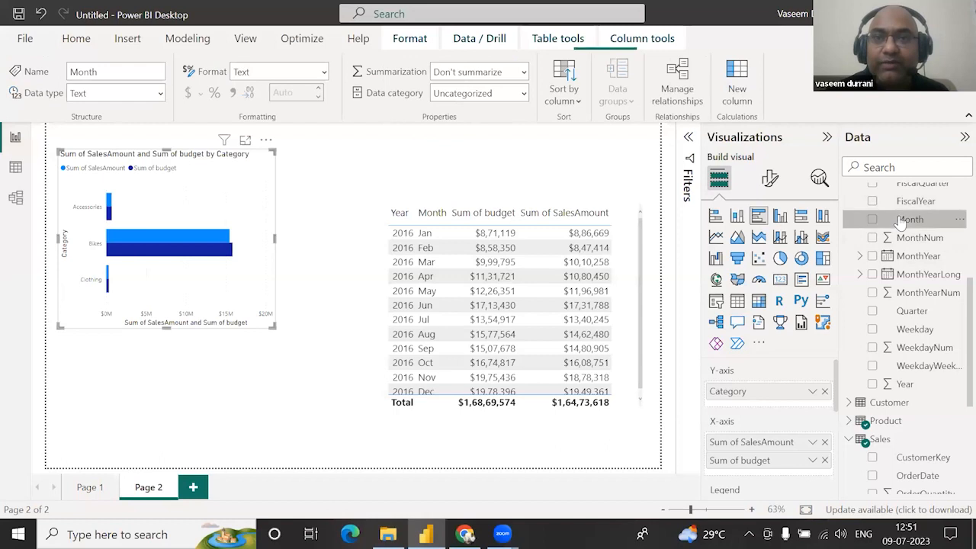
pyautogui.click(573, 99)
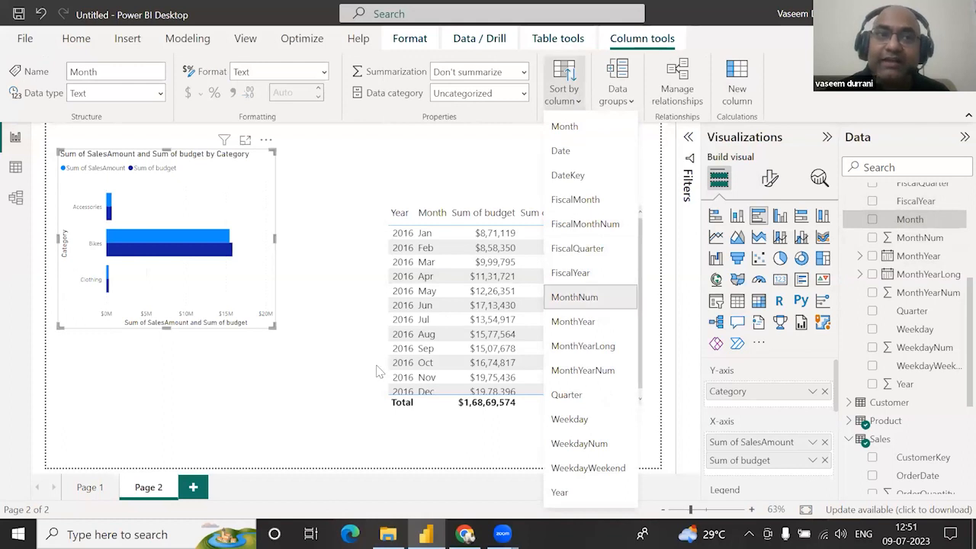
pyautogui.click(280, 414)
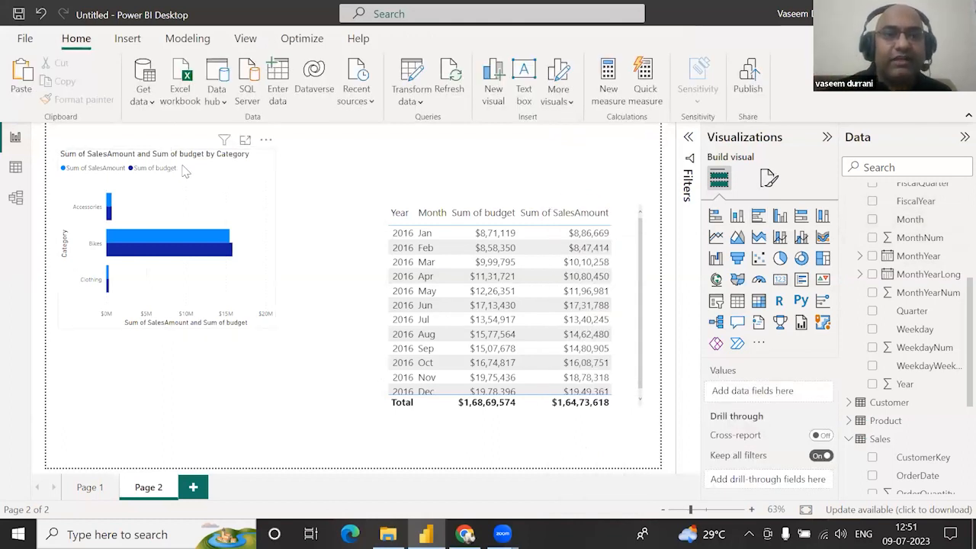
# Turn on data labels for the bar chart of sales amount and budget by category
pyautogui.click(209, 209)
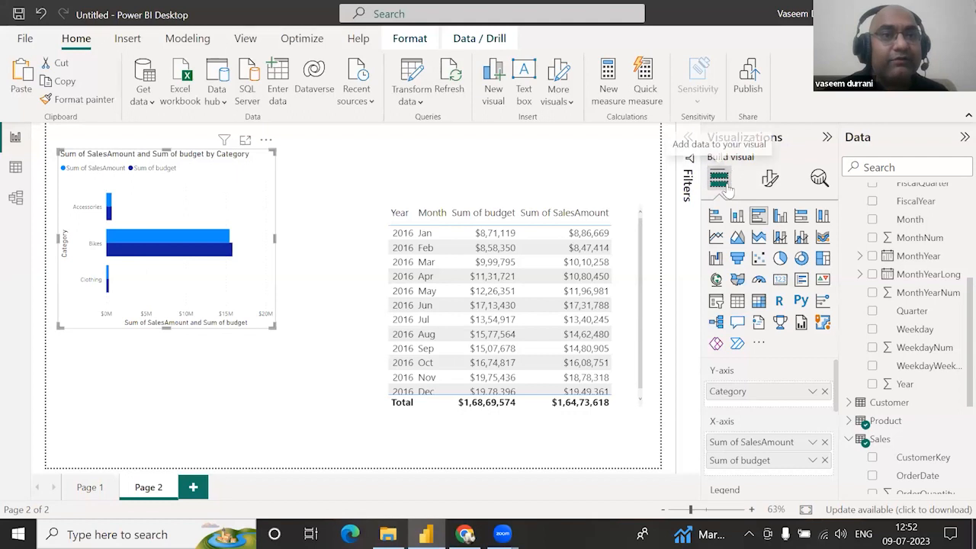
pyautogui.click(771, 180)
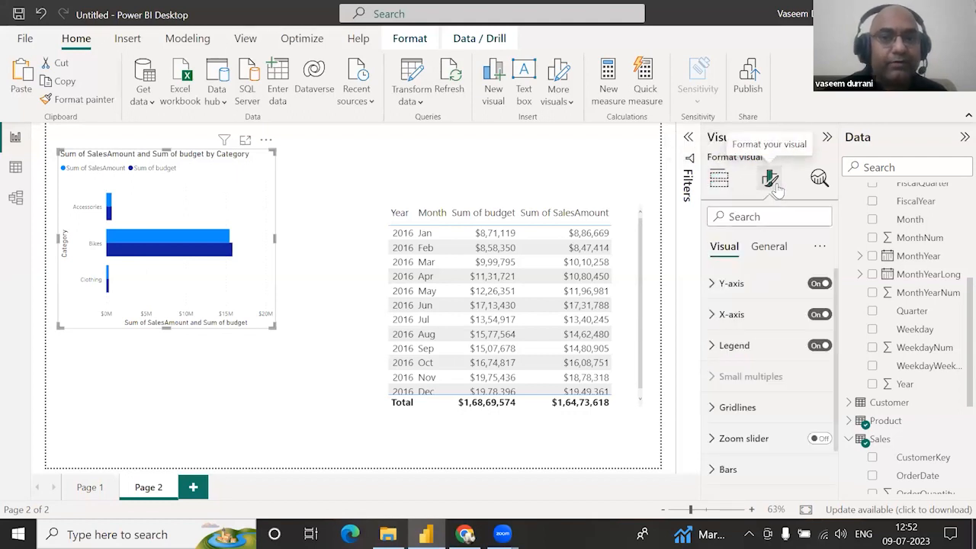
pyautogui.scroll(-1, 773, 325)
pyautogui.scroll(-1, 765, 372)
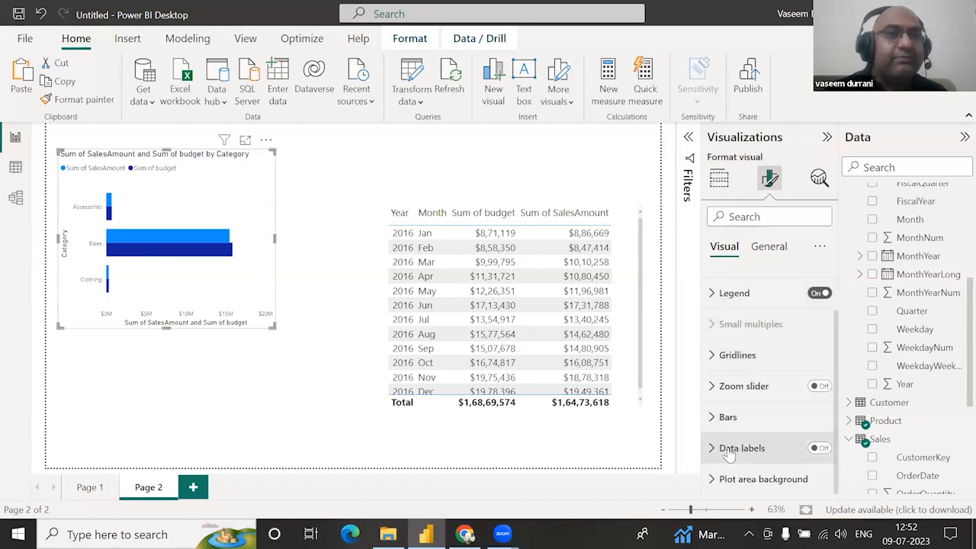
pyautogui.click(819, 448)
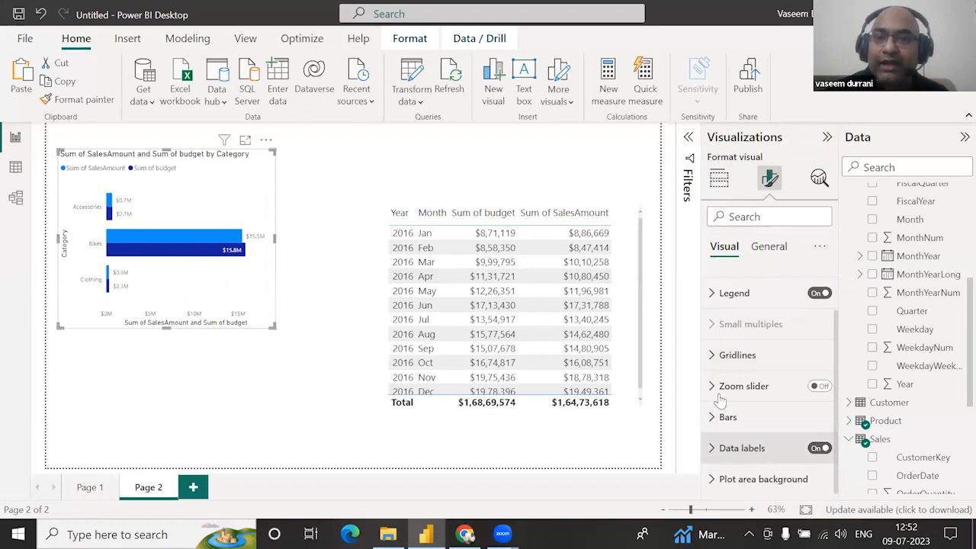
# Set the bar chart's Y-axis value labels to font size 12 and bold
pyautogui.scroll(2, 719, 399)
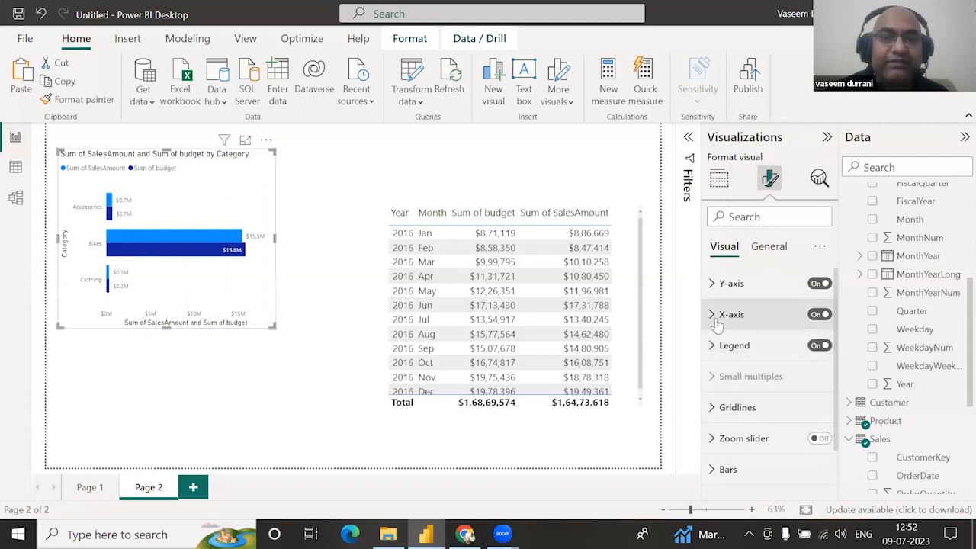
pyautogui.click(712, 296)
pyautogui.scroll(-1, 717, 305)
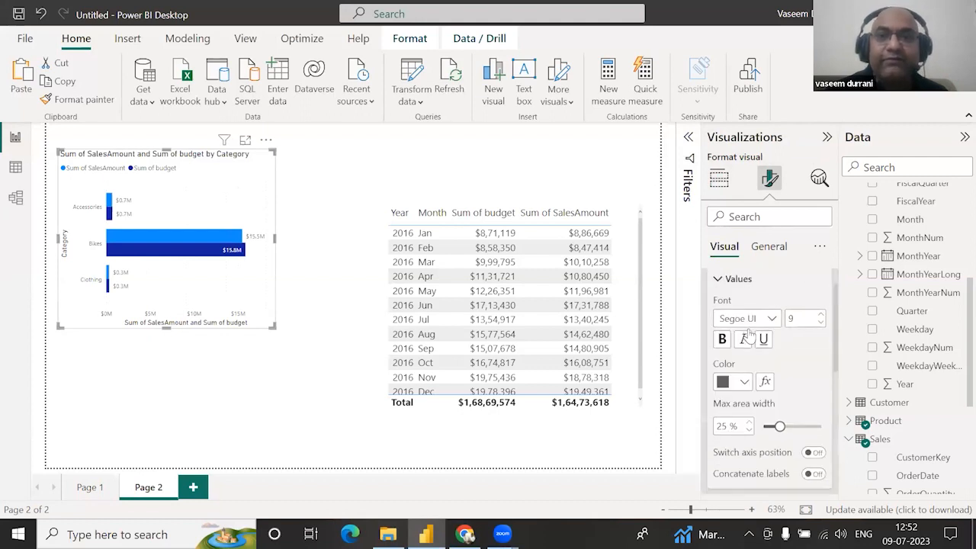
pyautogui.click(807, 315)
pyautogui.write('12')
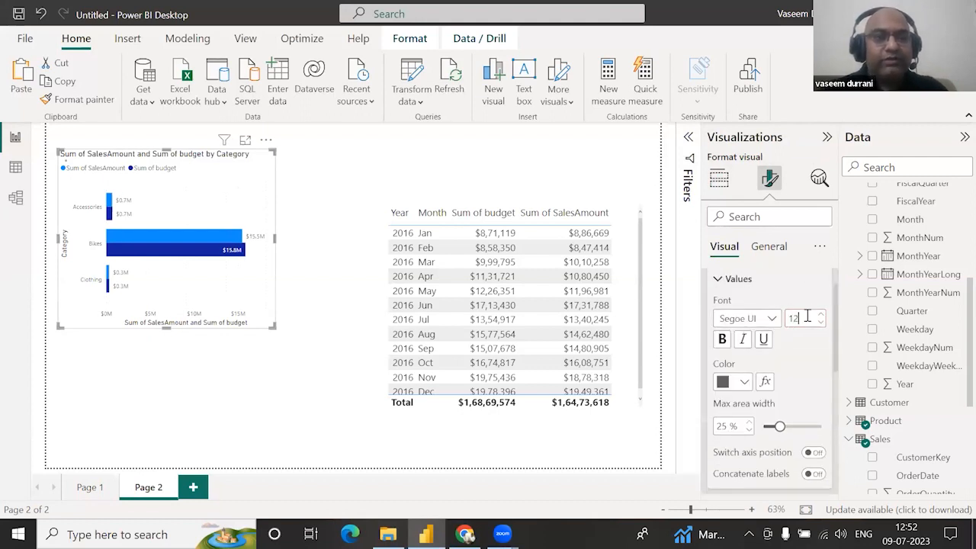
pyautogui.click(723, 340)
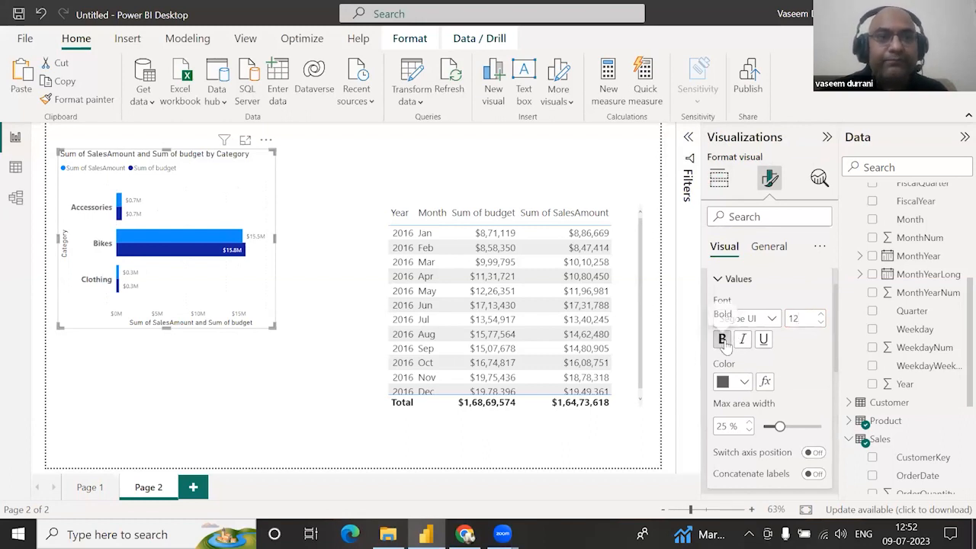
pyautogui.scroll(1, 721, 320)
pyautogui.click(710, 288)
# Format the bar chart's data label values with font size 12 and bold for all series
pyautogui.scroll(-3, 710, 320)
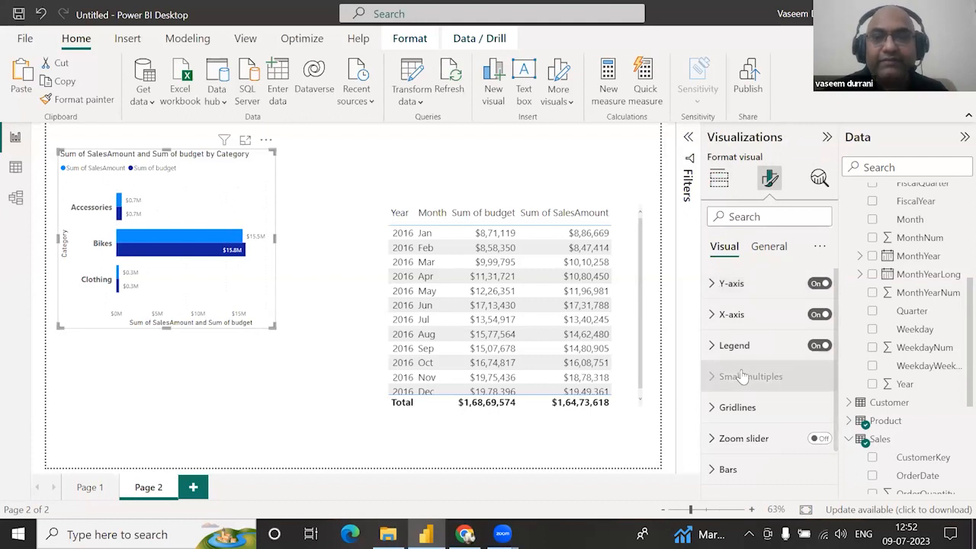
pyautogui.click(711, 448)
pyautogui.scroll(-5, 714, 420)
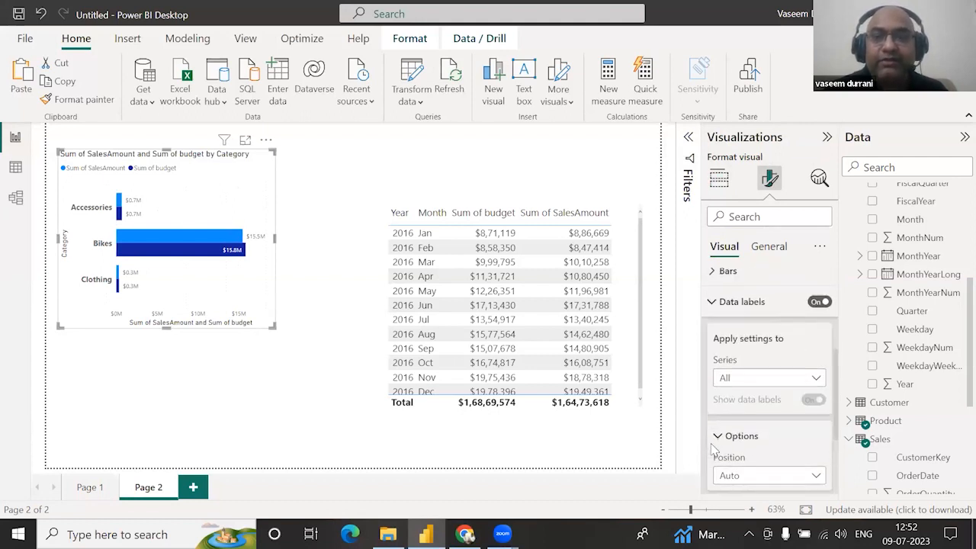
pyautogui.click(716, 381)
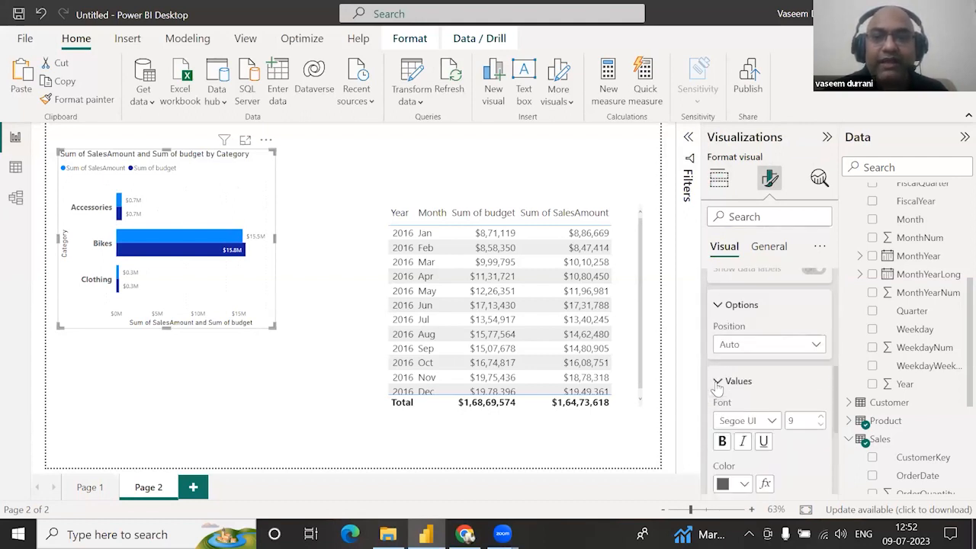
pyautogui.scroll(-1, 788, 355)
pyautogui.click(796, 358)
pyautogui.write('12')
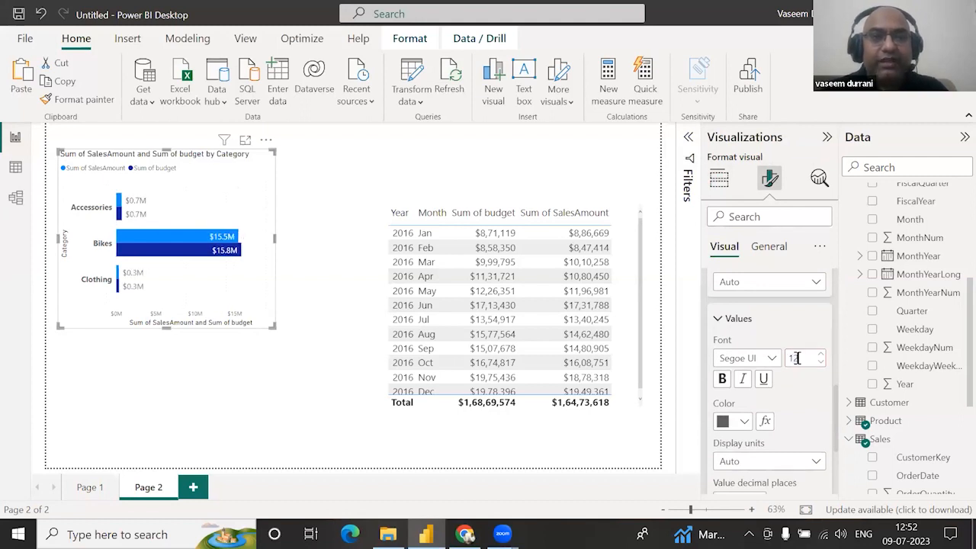
pyautogui.click(722, 380)
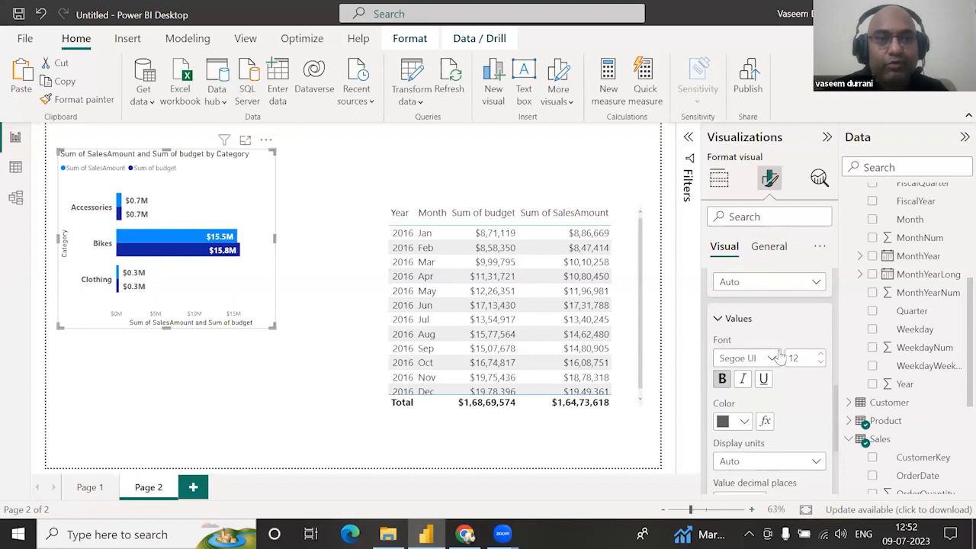
# Make the bar chart's X-axis value labels bold at font size 10
pyautogui.scroll(4, 781, 355)
pyautogui.scroll(3, 780, 355)
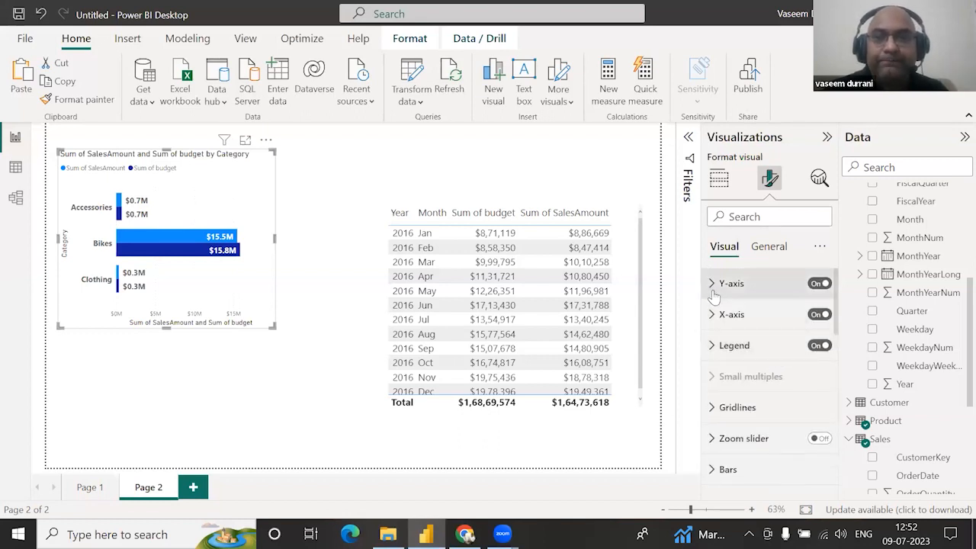
pyautogui.click(721, 314)
pyautogui.scroll(-4, 742, 366)
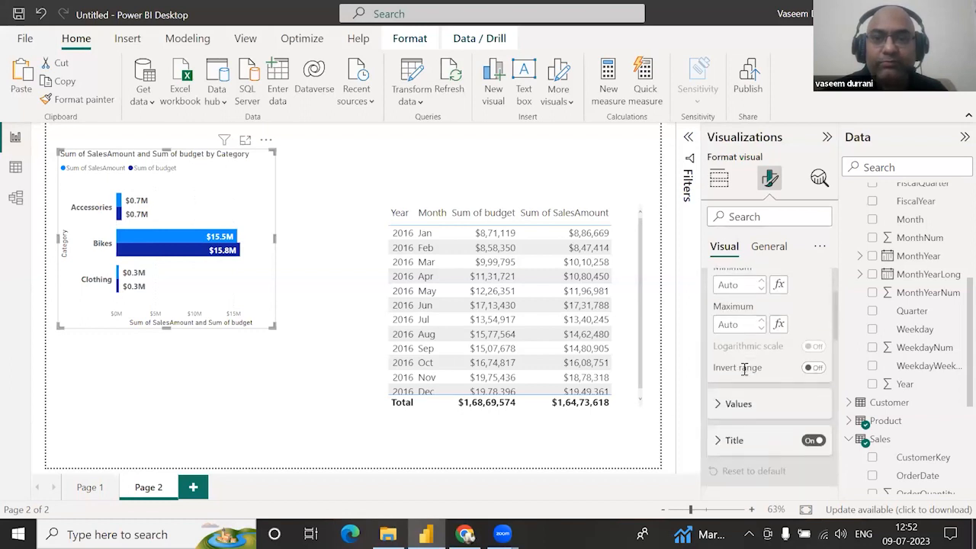
pyautogui.click(717, 404)
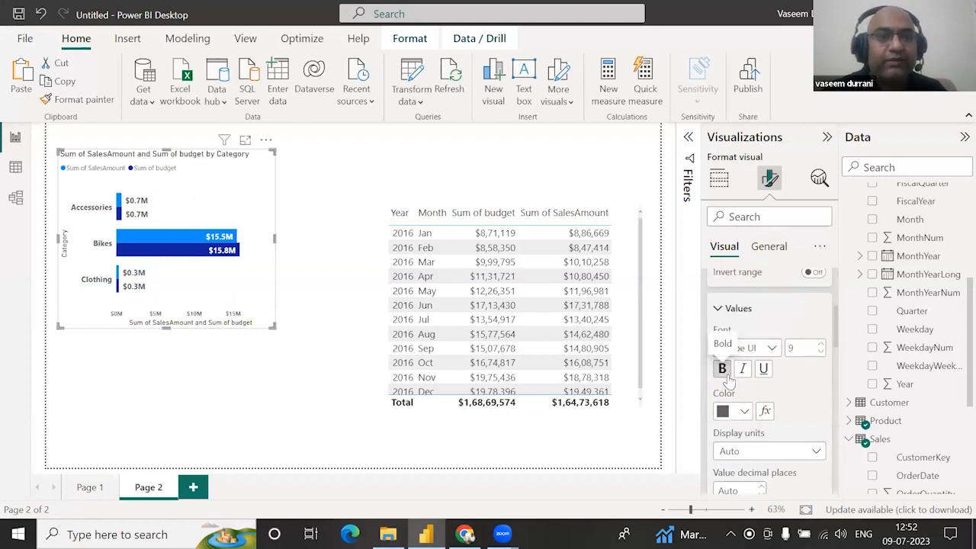
pyautogui.click(822, 345)
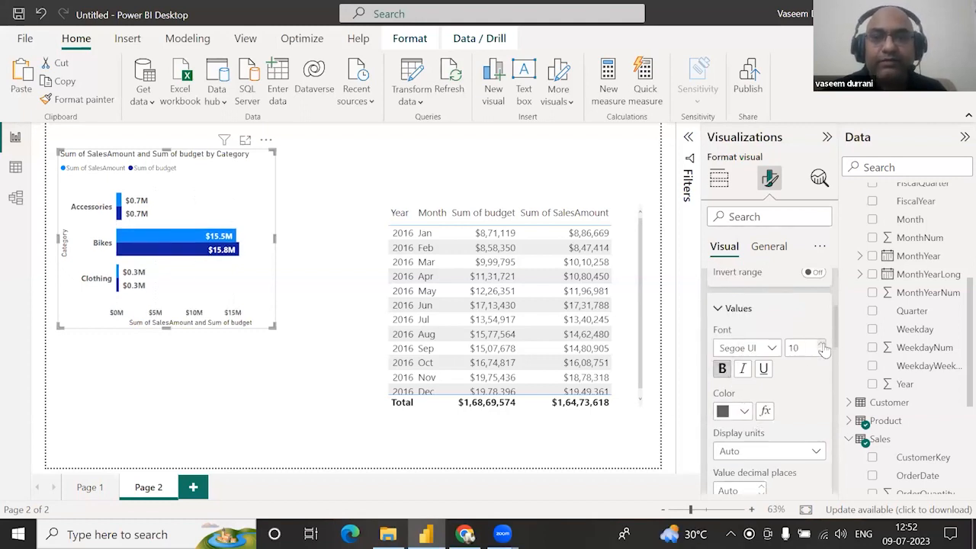
# Fill the bar chart's background with the light orange theme color
pyautogui.click(765, 247)
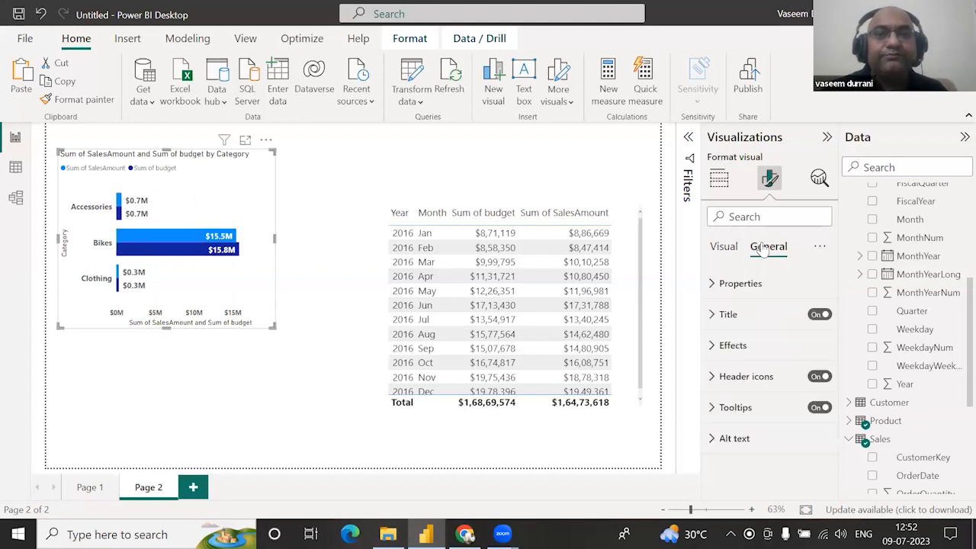
pyautogui.click(709, 348)
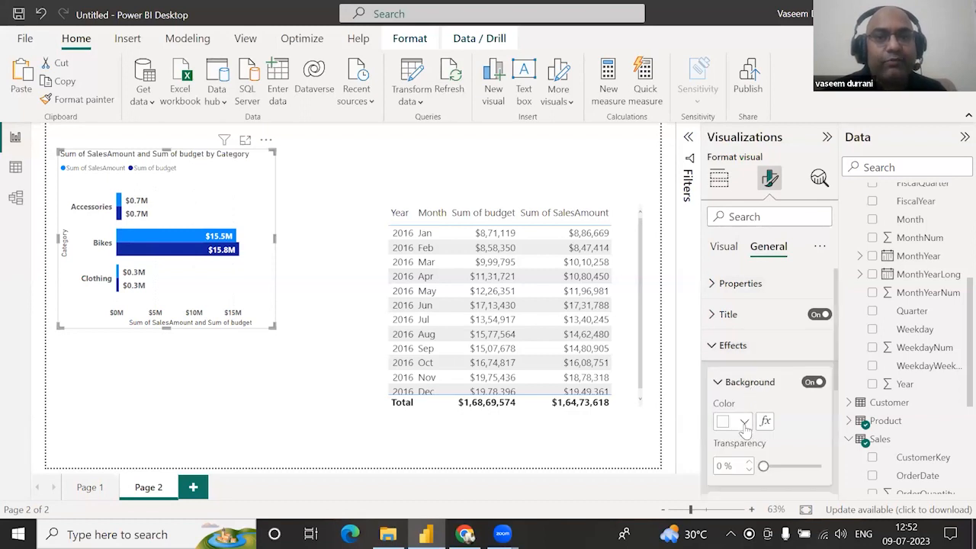
pyautogui.click(745, 423)
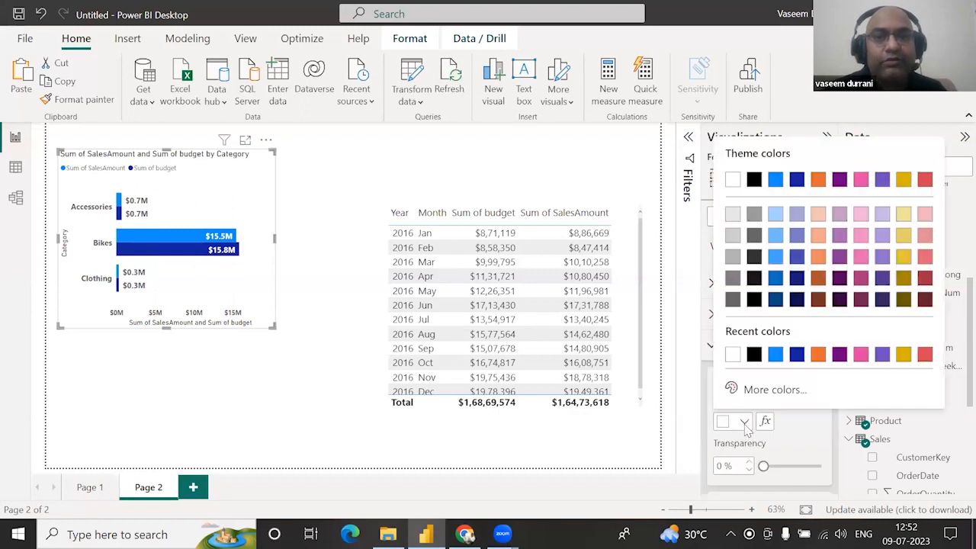
pyautogui.click(818, 215)
# Turn on the visual border and shadow effects for the bar chart
pyautogui.scroll(-2, 784, 359)
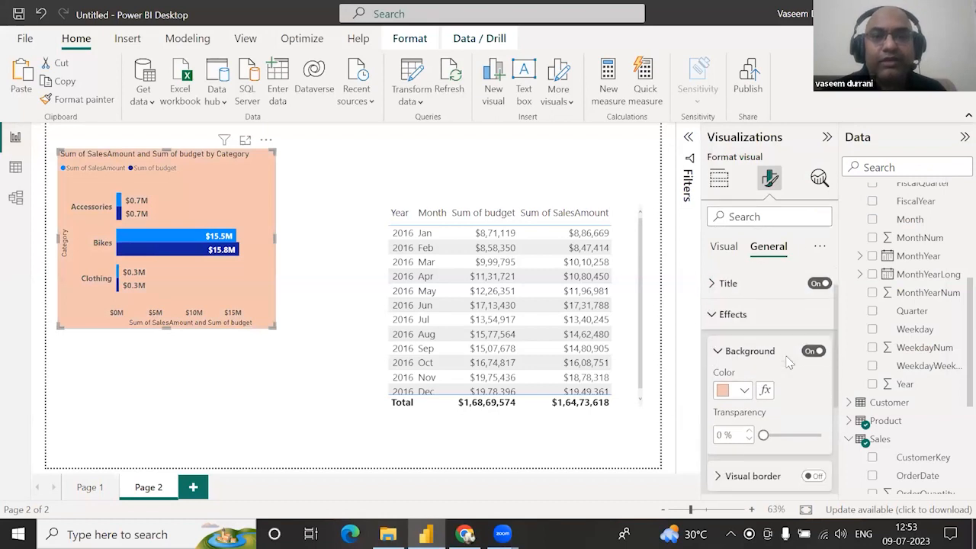
pyautogui.scroll(-2, 768, 375)
pyautogui.click(815, 319)
pyautogui.click(814, 356)
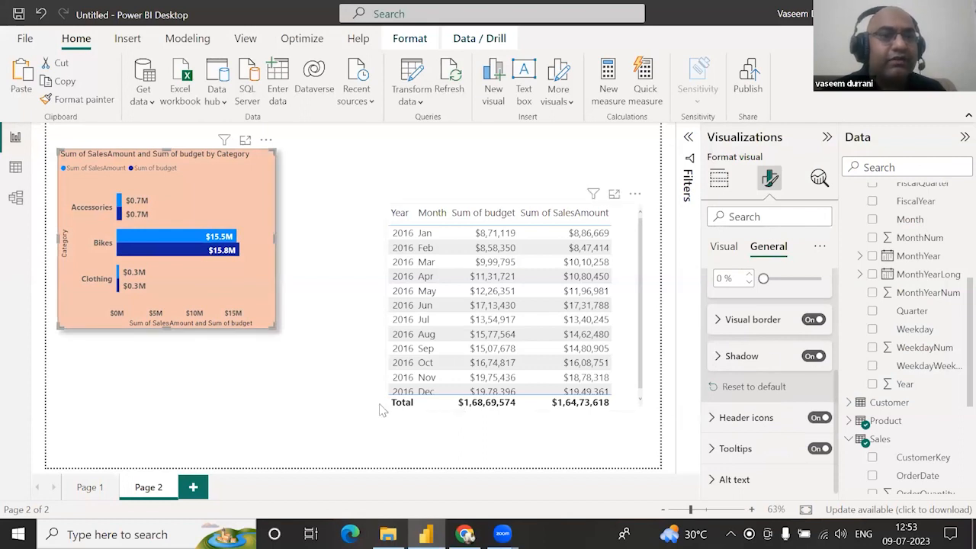
pyautogui.click(320, 397)
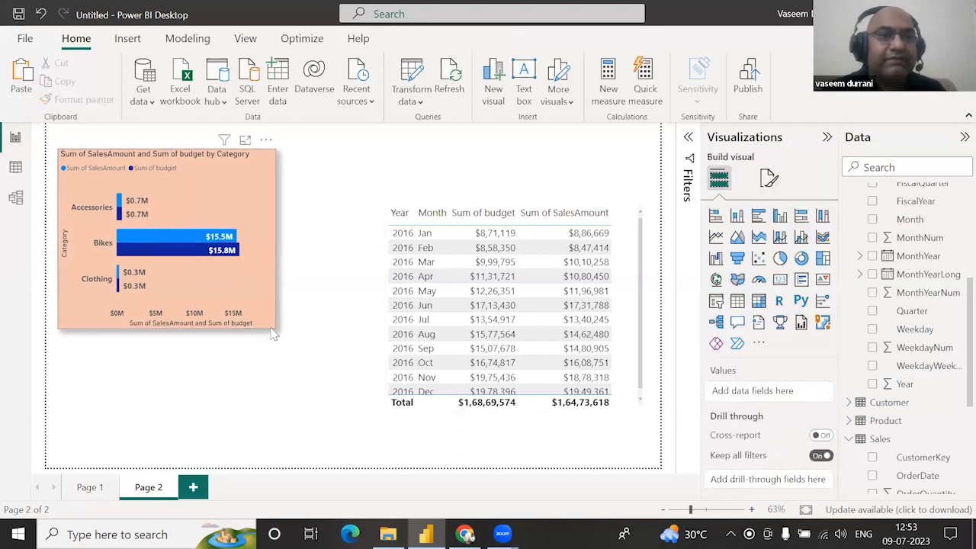
# Shrink the bar chart in both width and height, keeping its upper-left corner in place
pyautogui.click(273, 324)
pyautogui.moveTo(273, 324); pyautogui.dragTo(245, 296)
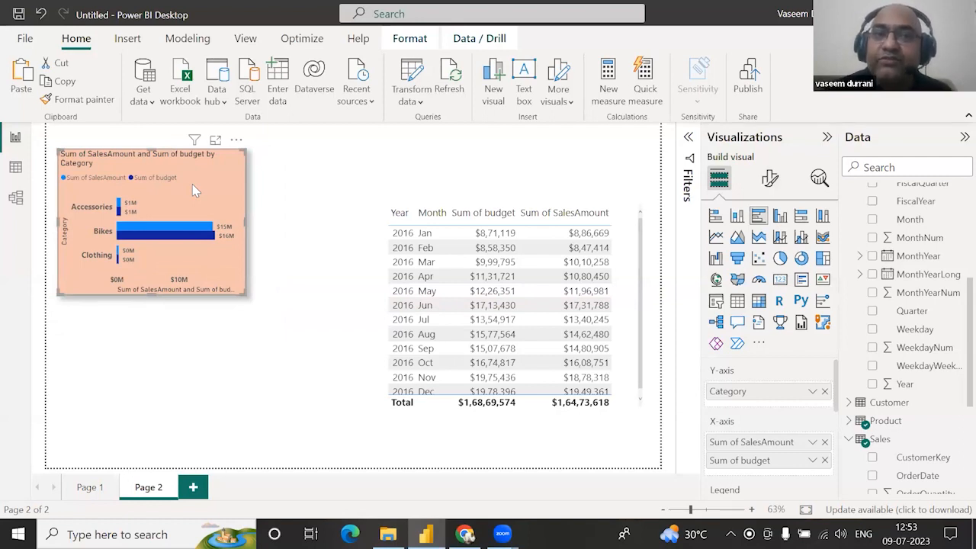
pyautogui.click(311, 338)
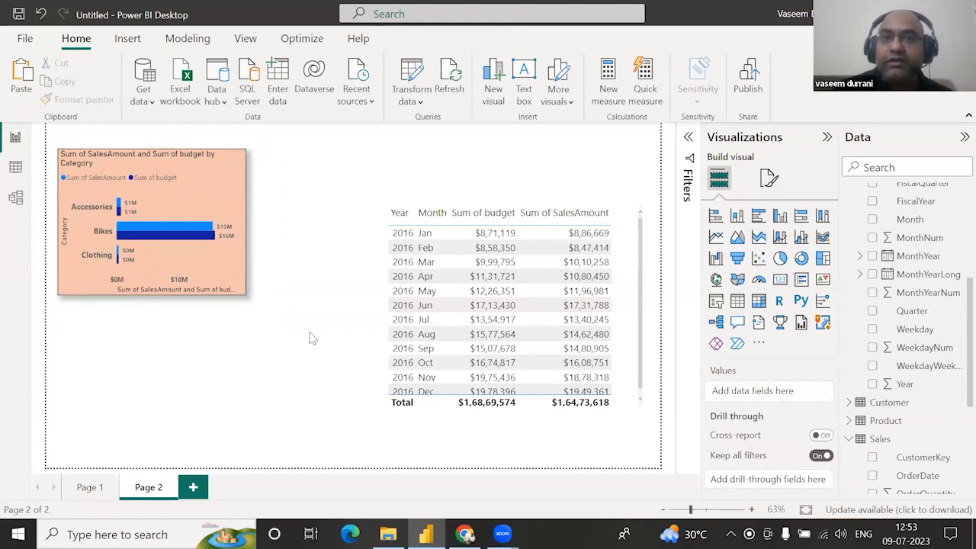
# Move the monthly budget and sales table up to the top edge of the report page
pyautogui.moveTo(634, 204)
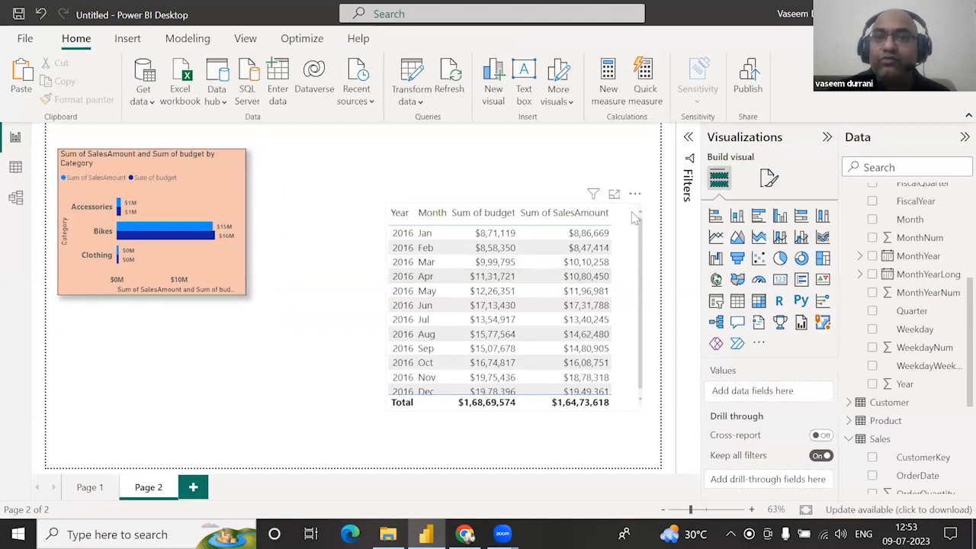
pyautogui.click(632, 218)
pyautogui.moveTo(625, 200); pyautogui.dragTo(633, 140)
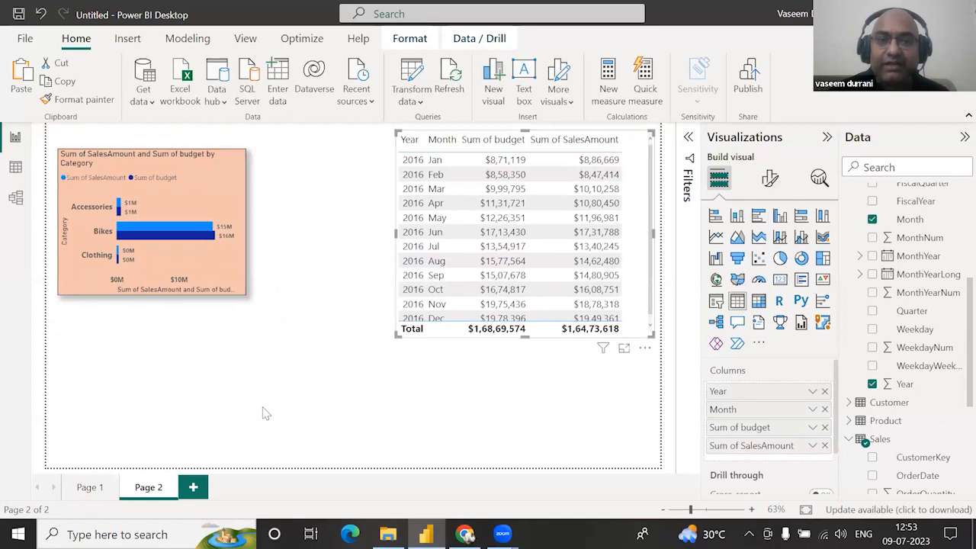
pyautogui.click(262, 381)
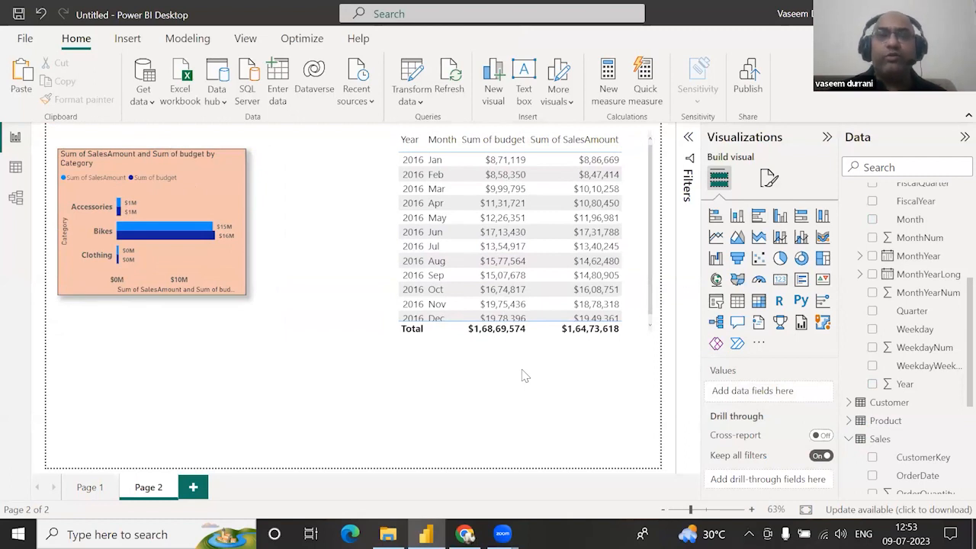
# Add a blank line chart below the bar chart and widen it toward the middle of the page
pyautogui.click(715, 238)
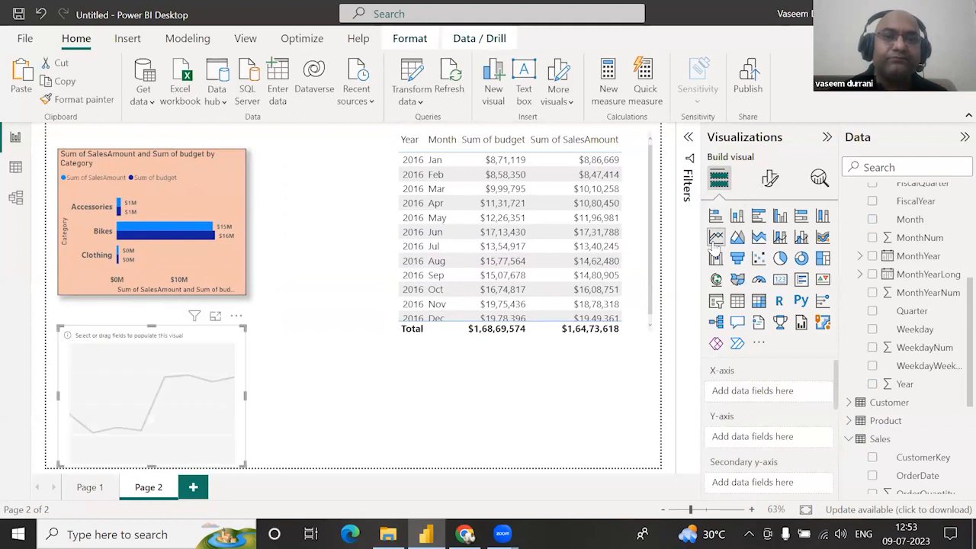
pyautogui.click(250, 402)
pyautogui.click(245, 396)
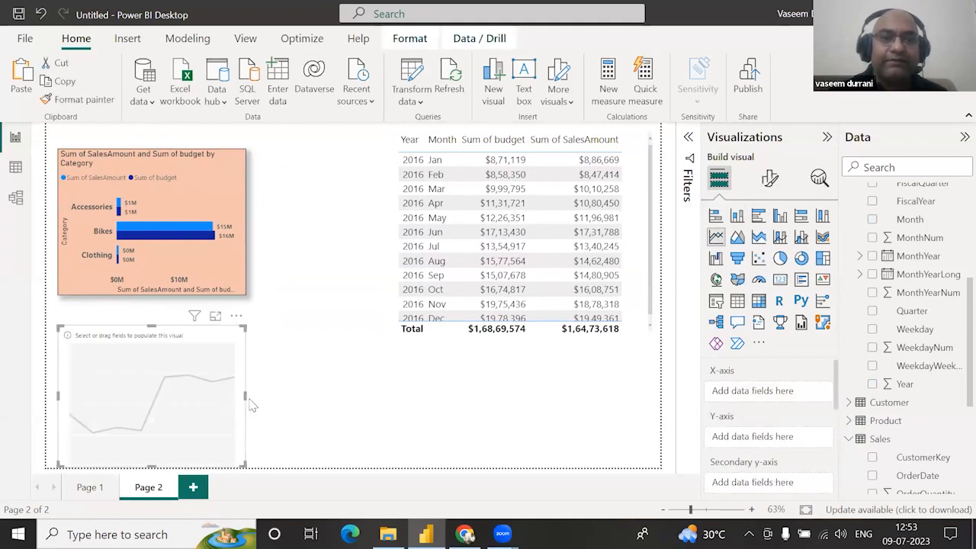
pyautogui.moveTo(245, 396); pyautogui.dragTo(362, 396)
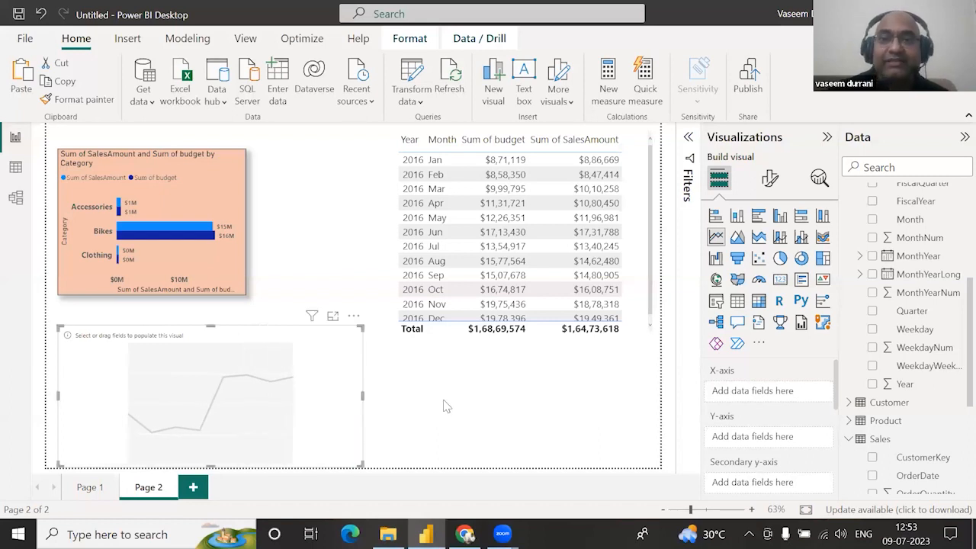
# Place the Month field of the Calender table on the line chart's X-axis
pyautogui.scroll(-2, 751, 476)
pyautogui.scroll(2, 732, 427)
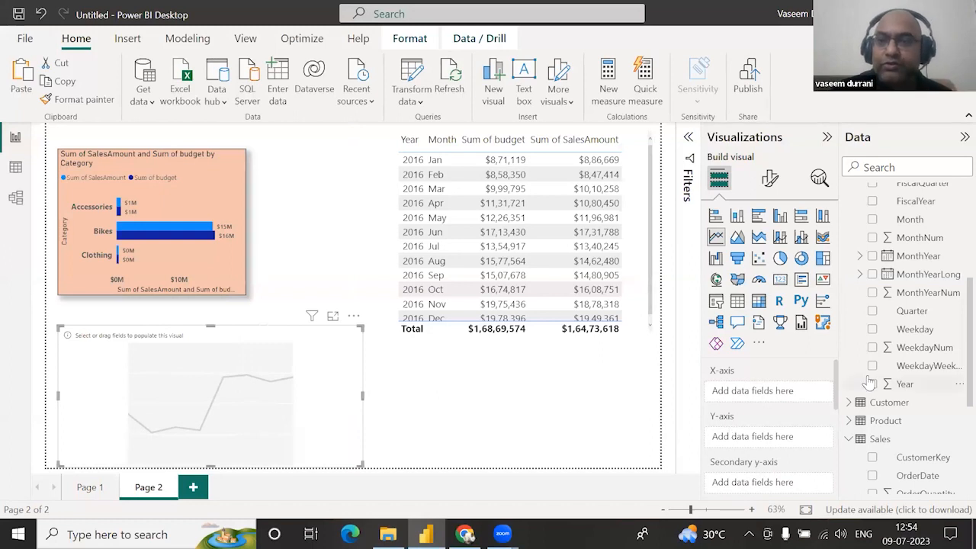
pyautogui.scroll(1, 892, 363)
pyautogui.moveTo(909, 266); pyautogui.dragTo(779, 397)
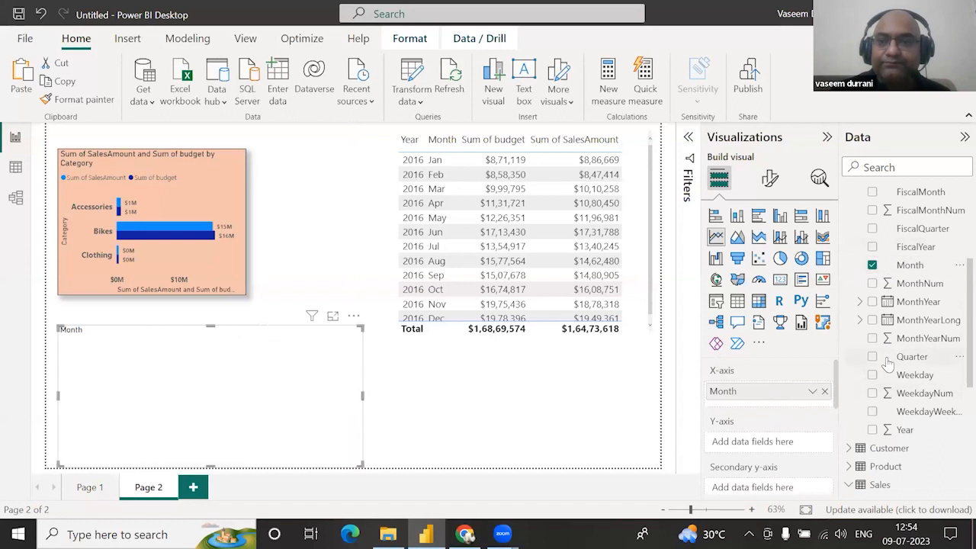
# Place SalesAmount from the Sales table on the line chart's Y-axis, keeping only Month on its X-axis
pyautogui.scroll(4, 884, 366)
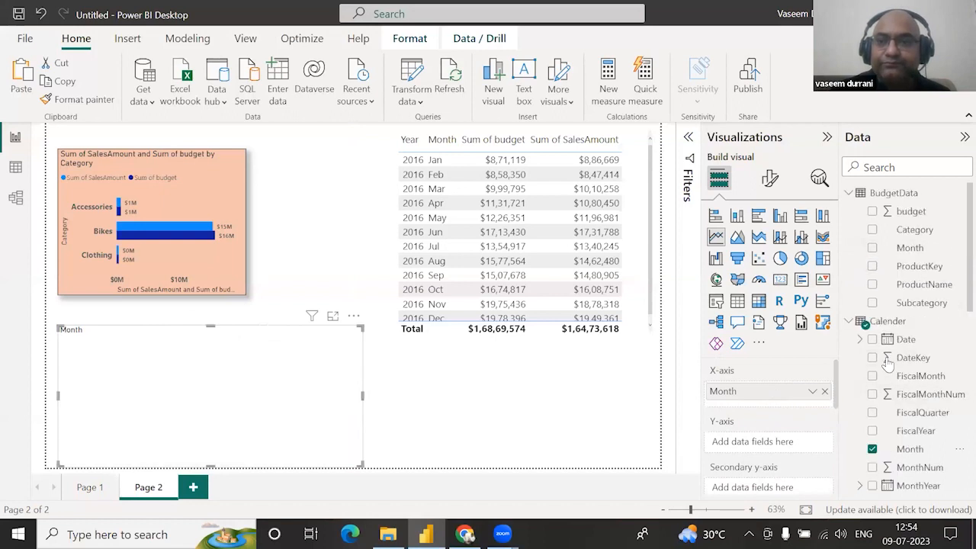
pyautogui.click(848, 321)
pyautogui.scroll(-2, 865, 316)
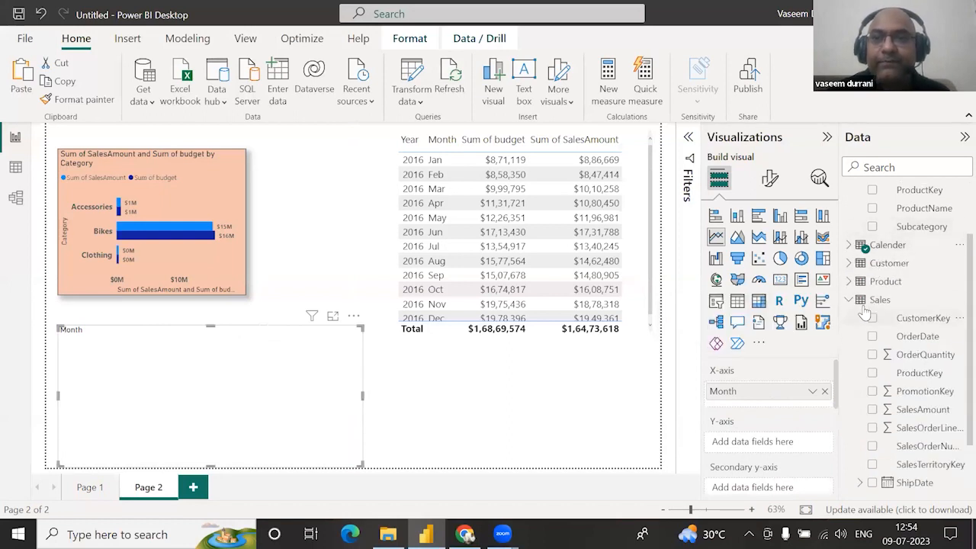
pyautogui.moveTo(909, 409); pyautogui.dragTo(778, 403)
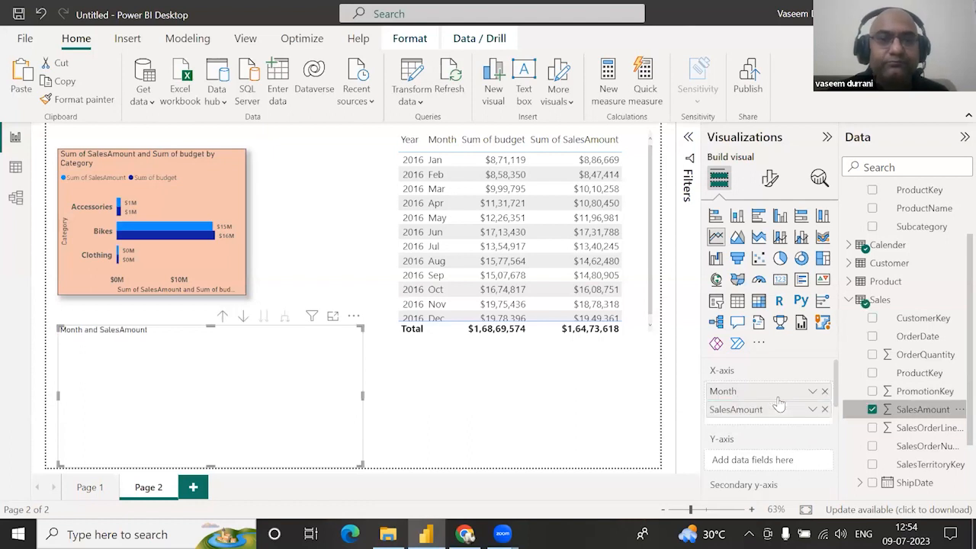
pyautogui.click(824, 413)
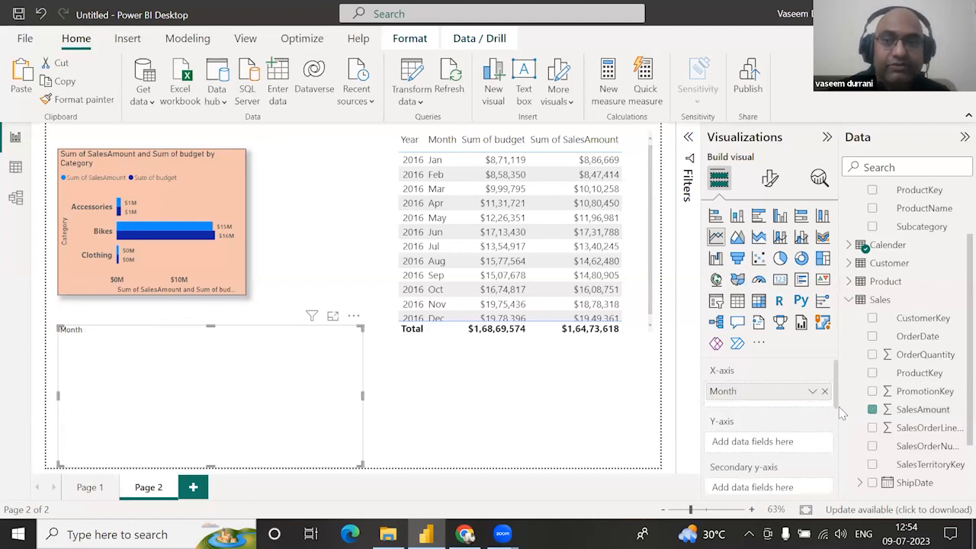
pyautogui.moveTo(903, 412); pyautogui.dragTo(765, 450)
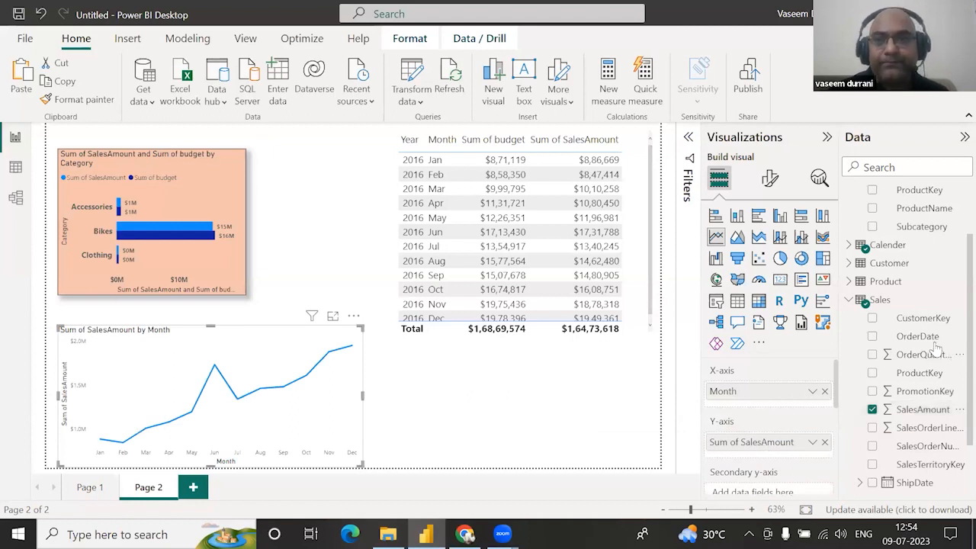
# Add the budget field from the BudgetData table to the line chart's Y-axis as a second line
pyautogui.scroll(2, 854, 366)
pyautogui.click(850, 377)
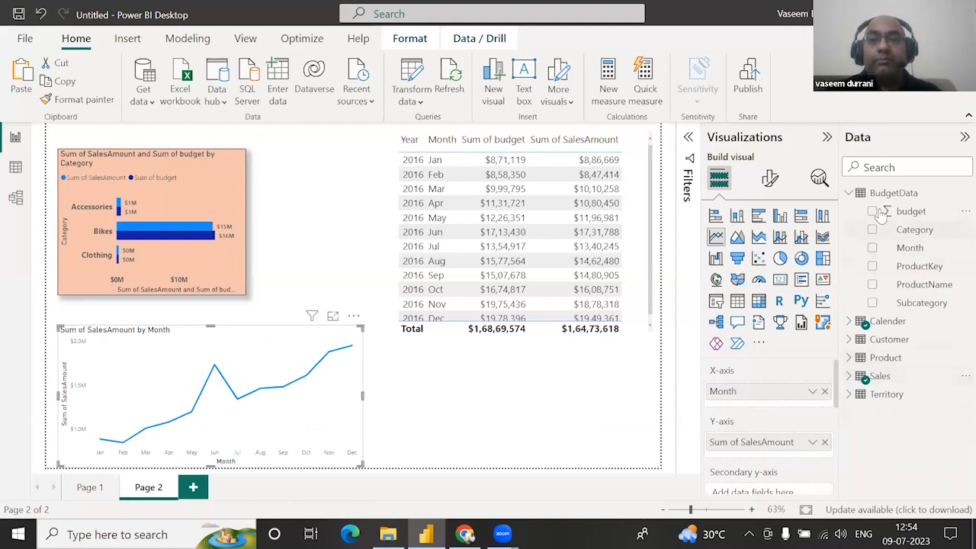
pyautogui.moveTo(906, 212); pyautogui.dragTo(773, 455)
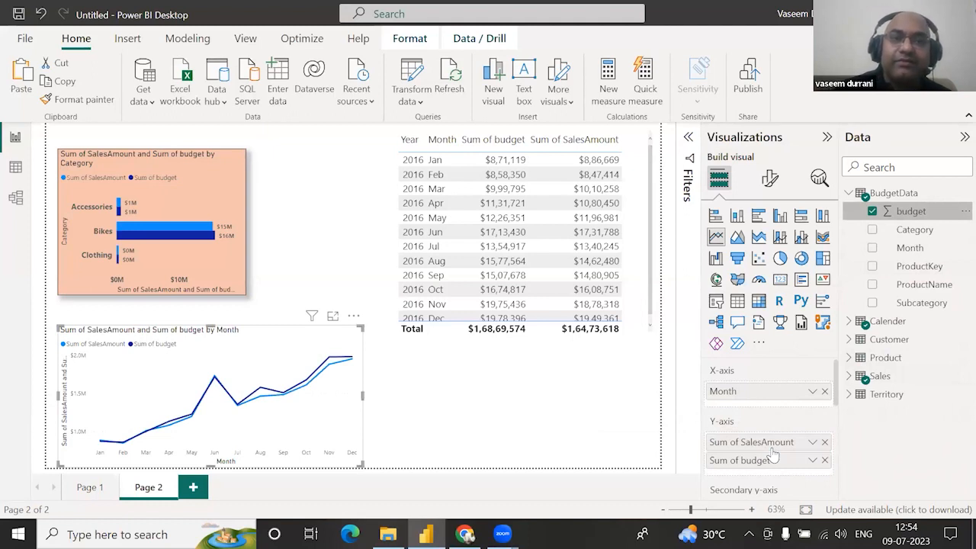
# Give the line chart the bar chart's light orange background and turn on its visual border and shadow
pyautogui.click(770, 178)
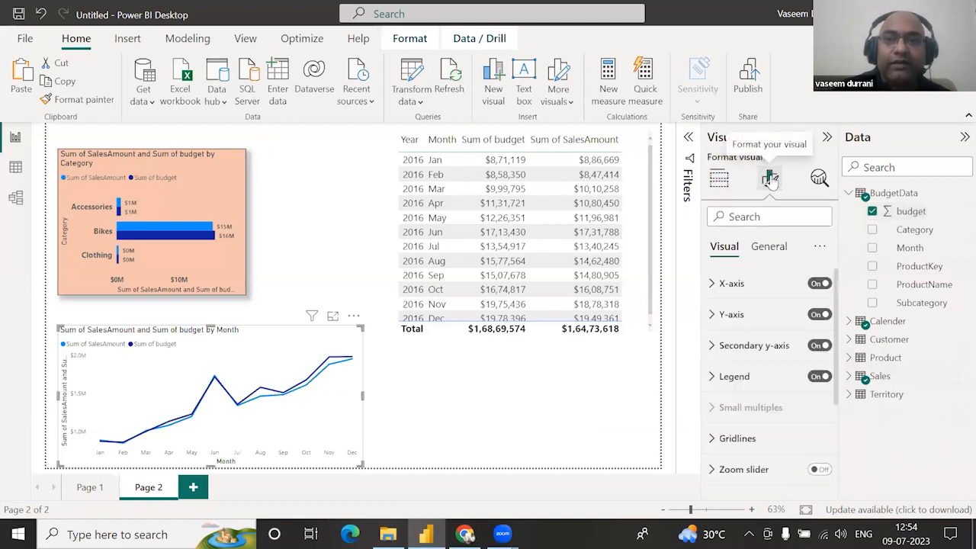
pyautogui.click(769, 246)
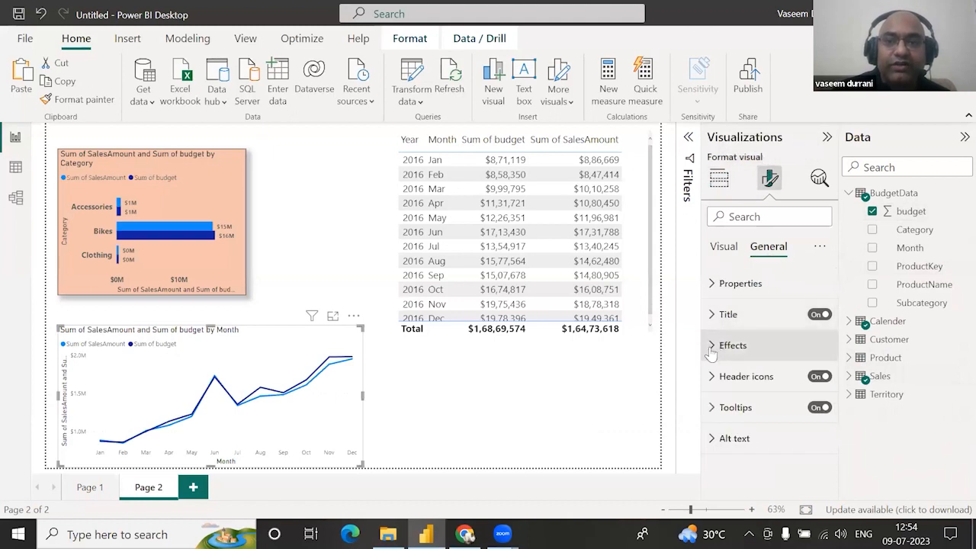
pyautogui.click(712, 345)
pyautogui.scroll(-1, 749, 280)
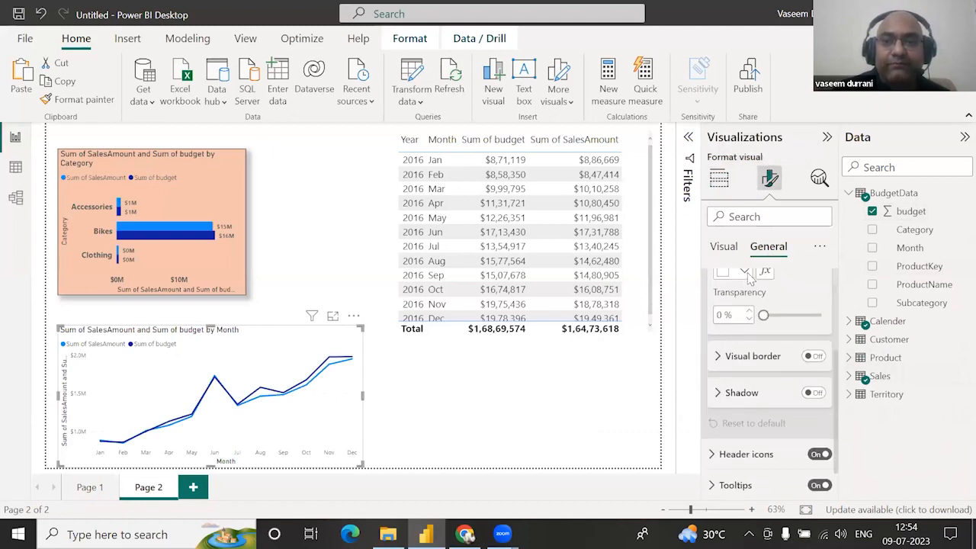
pyautogui.click(743, 272)
pyautogui.click(733, 215)
pyautogui.click(813, 359)
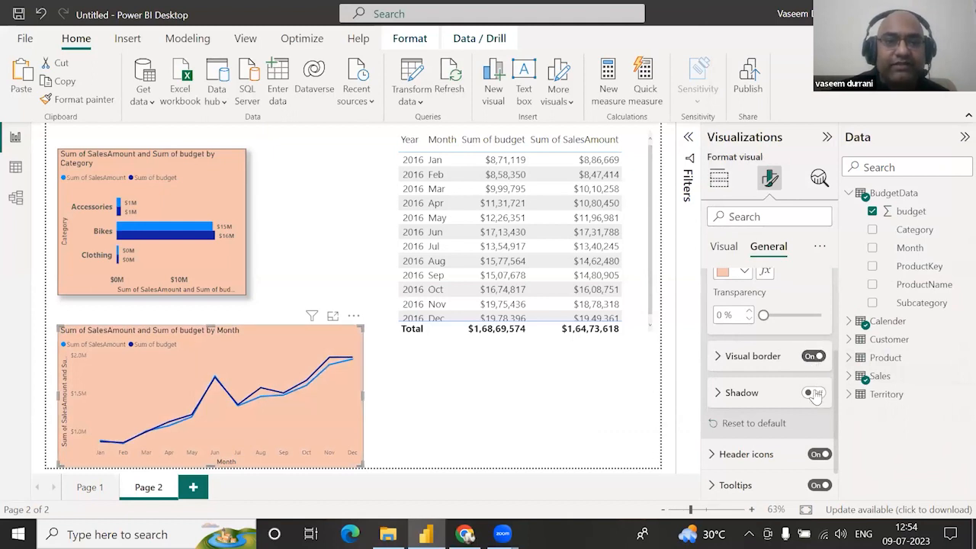
pyautogui.click(814, 393)
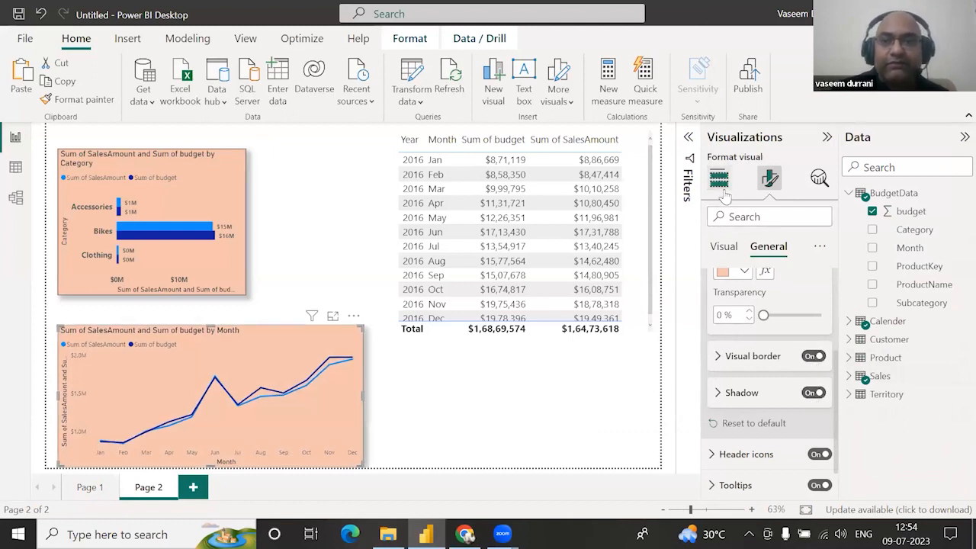
# Turn on data labels for the line chart and enable the background behind them
pyautogui.click(724, 250)
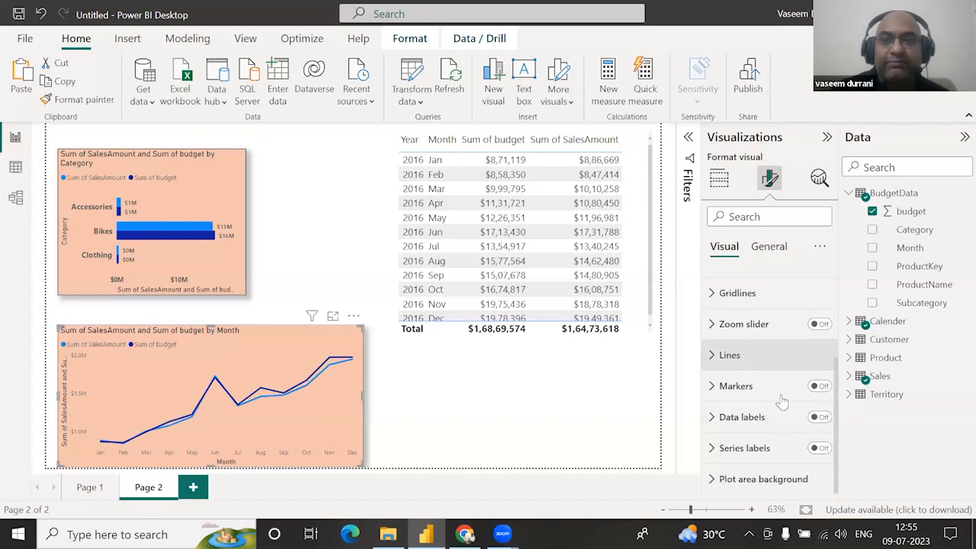
pyautogui.click(819, 417)
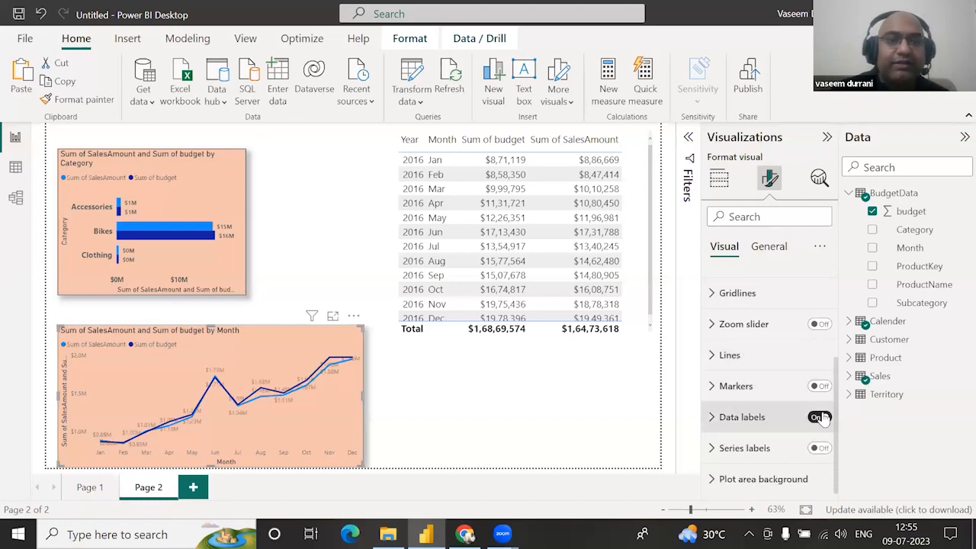
pyautogui.click(714, 417)
pyautogui.scroll(-4, 717, 419)
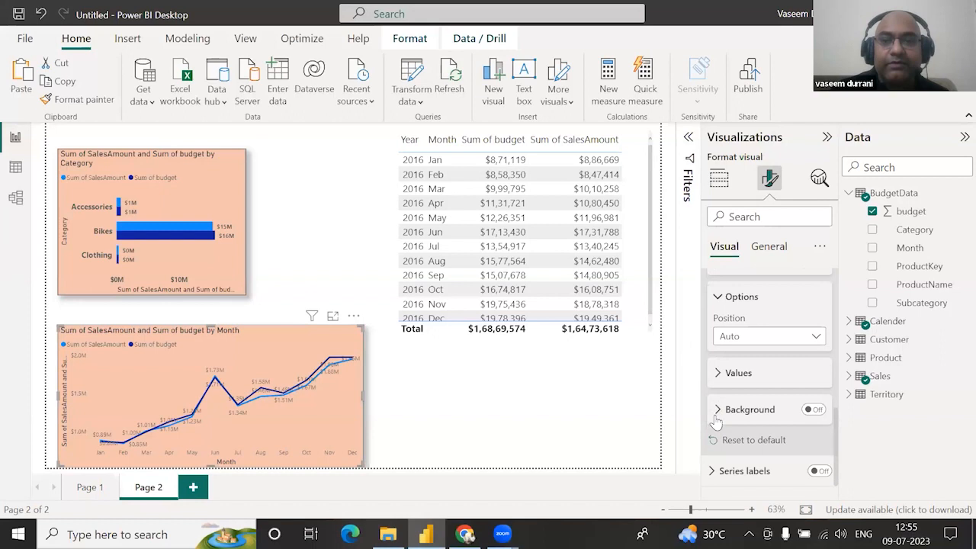
pyautogui.click(813, 410)
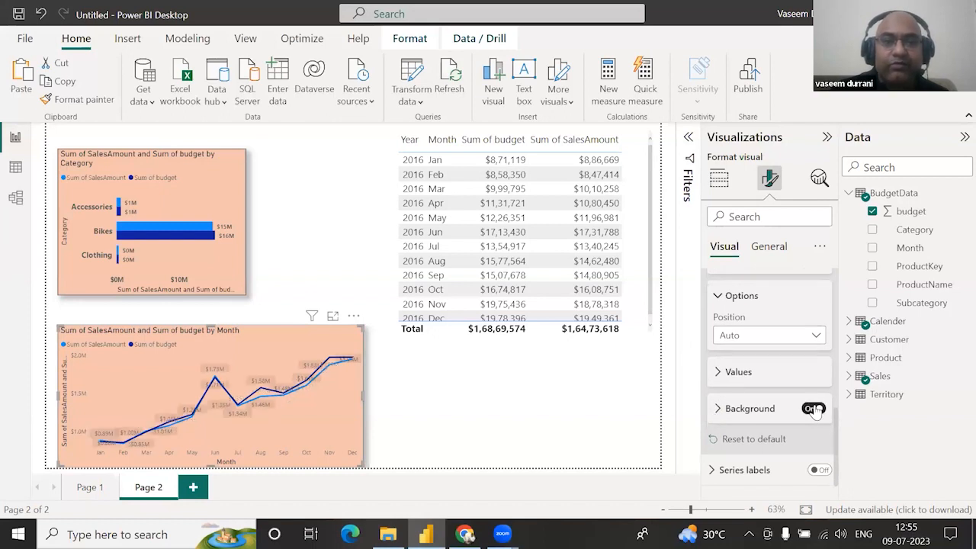
# Make the line chart's data label values bold at font size 9
pyautogui.click(719, 372)
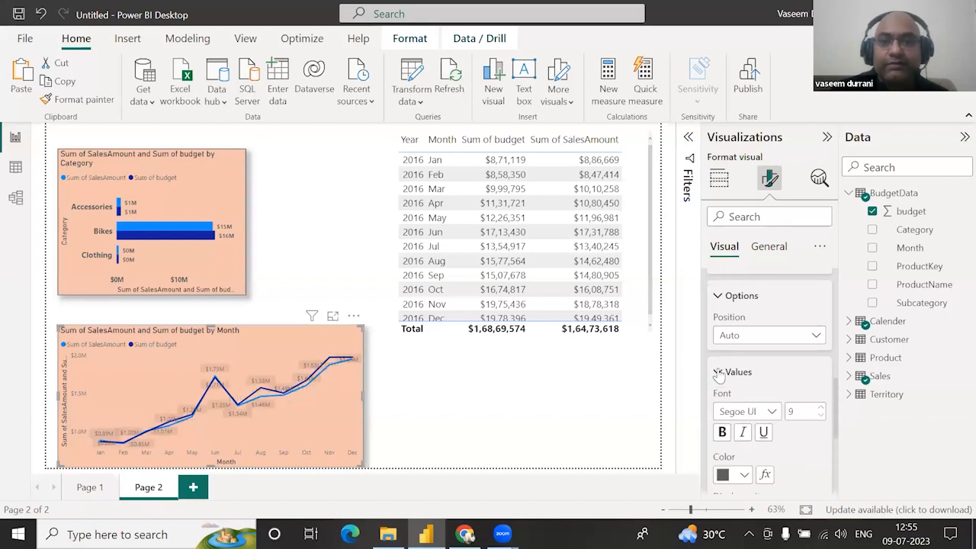
pyautogui.scroll(-1, 721, 378)
pyautogui.click(722, 385)
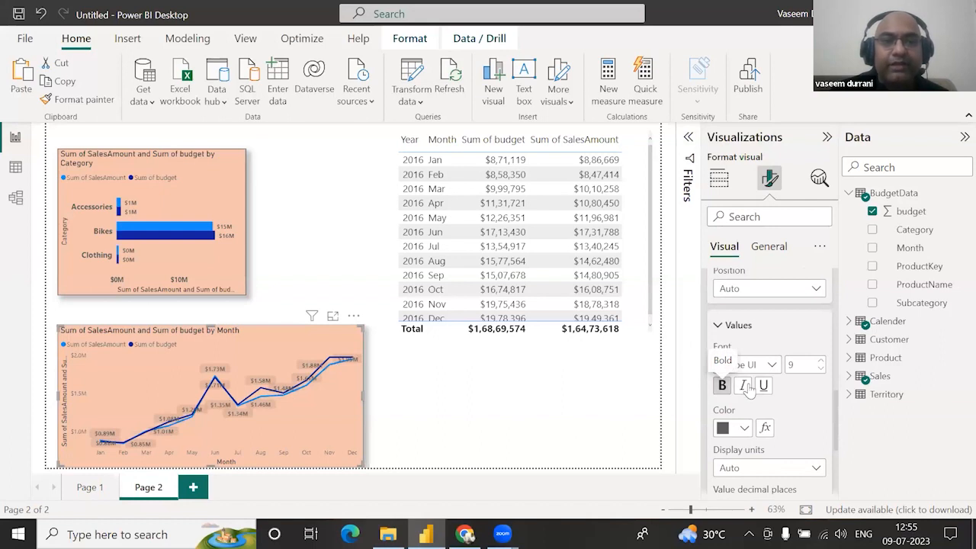
pyautogui.click(822, 363)
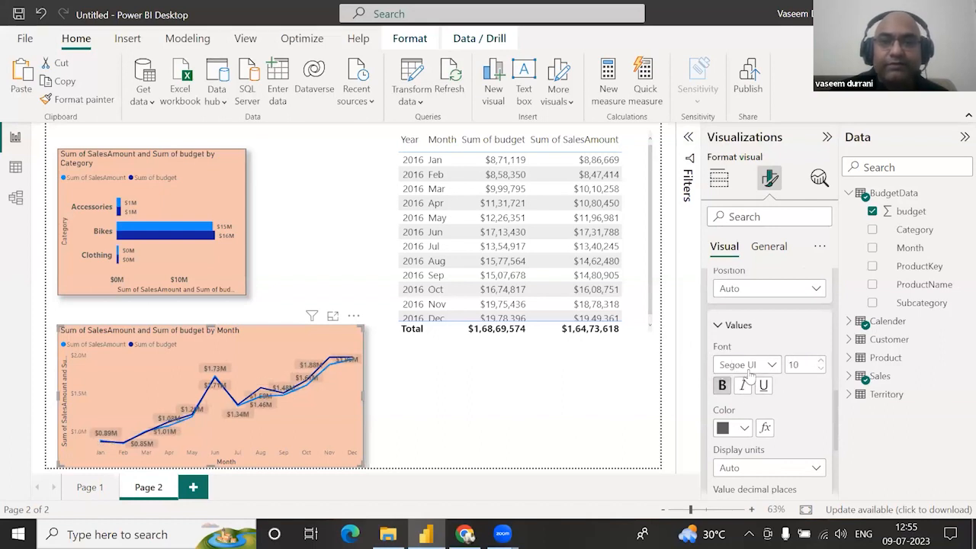
pyautogui.click(820, 369)
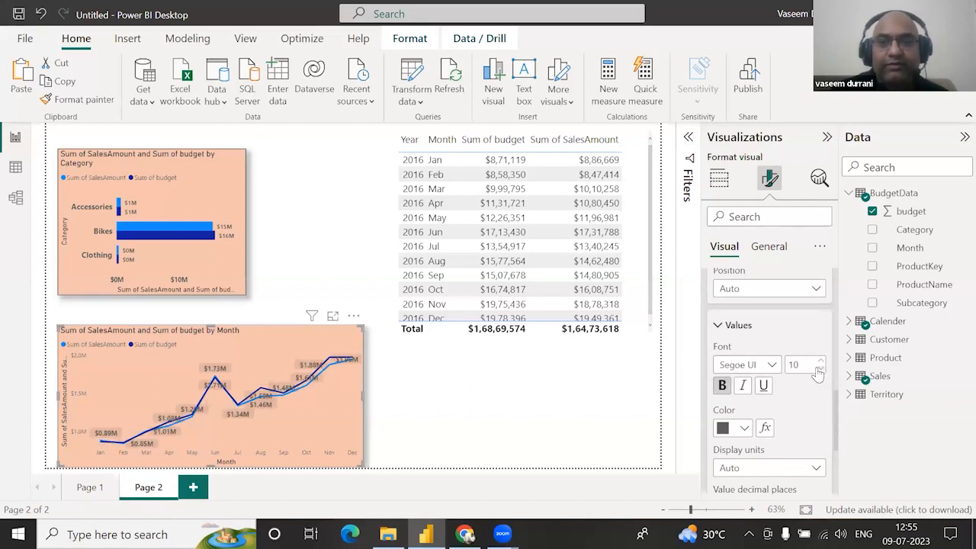
pyautogui.click(514, 430)
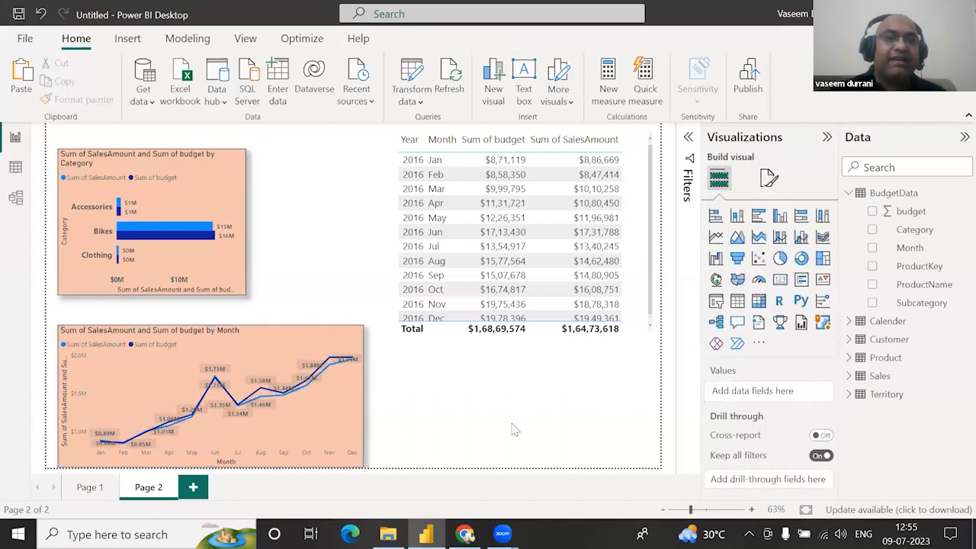
# Make the line chart slightly narrower and taller, extending its upper edge to just below the bar chart
pyautogui.click(342, 414)
pyautogui.moveTo(363, 326); pyautogui.dragTo(344, 301)
pyautogui.click(451, 412)
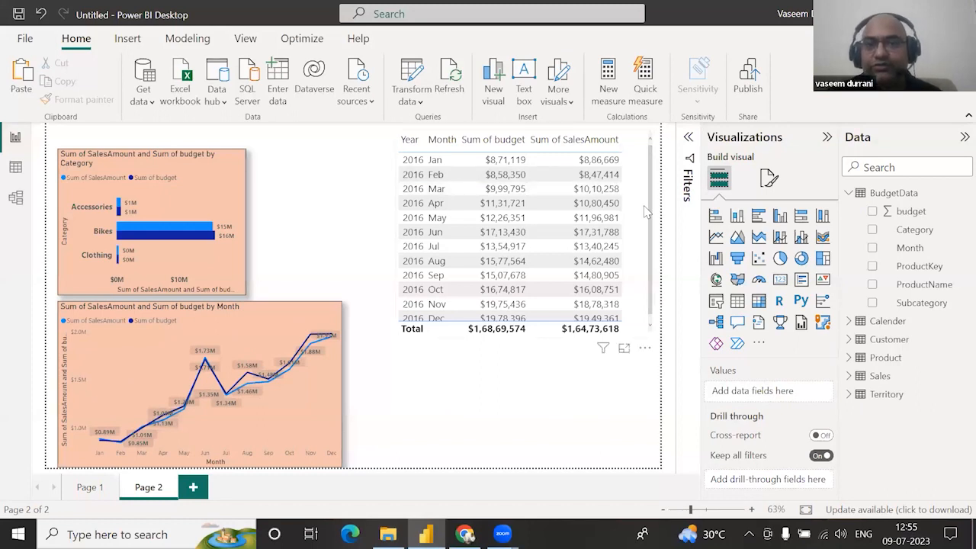
# Remove the monthly budget and sales table from the report page
pyautogui.moveTo(644, 211); pyautogui.dragTo(649, 264)
pyautogui.click(649, 174)
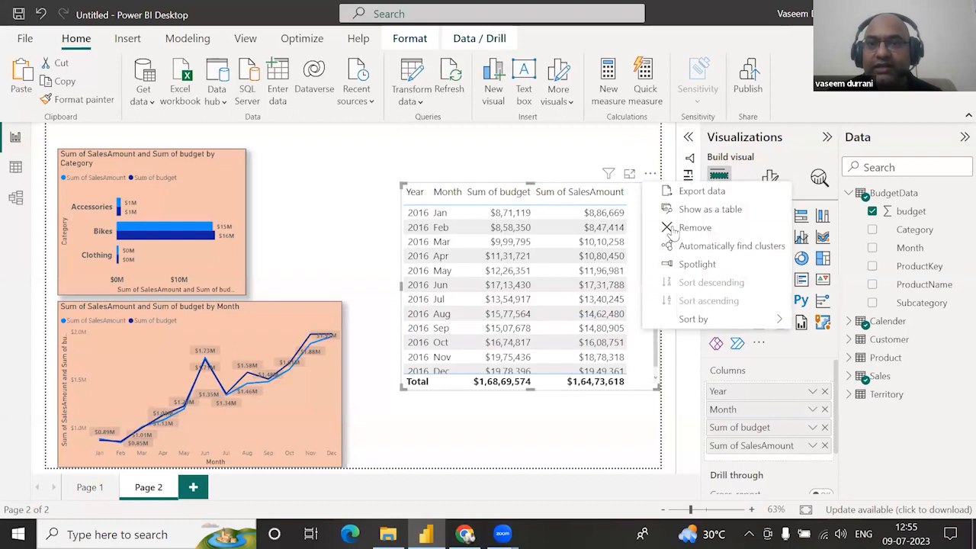
pyautogui.click(672, 229)
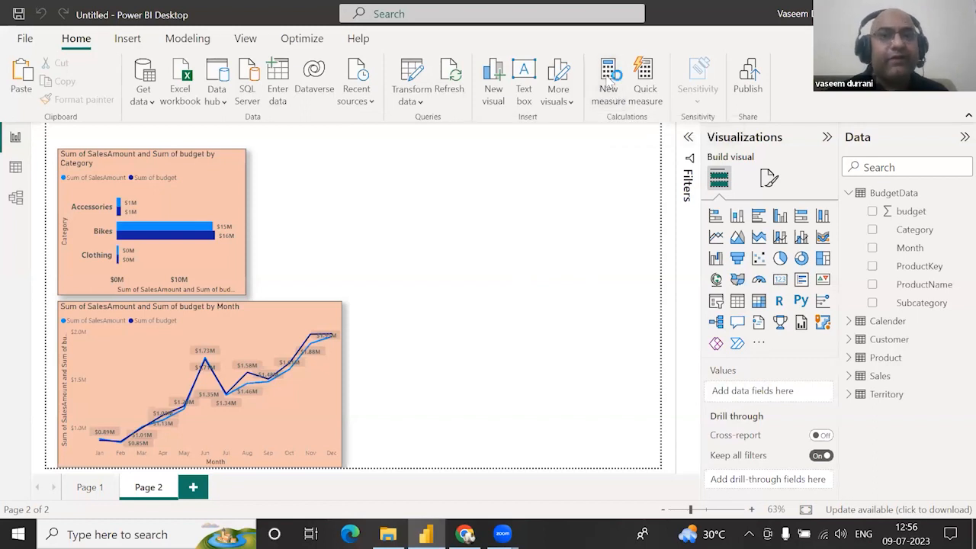
# Create the measure Total Customers = DISTINCTCOUNT(Customer[CustomerKey]) in the BudgetData table
pyautogui.click(609, 81)
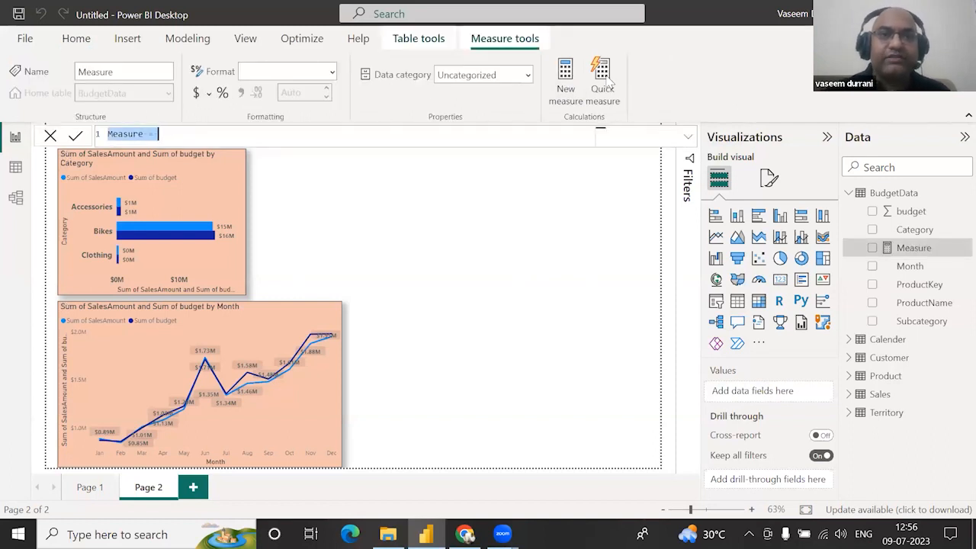
pyautogui.write('Tot')
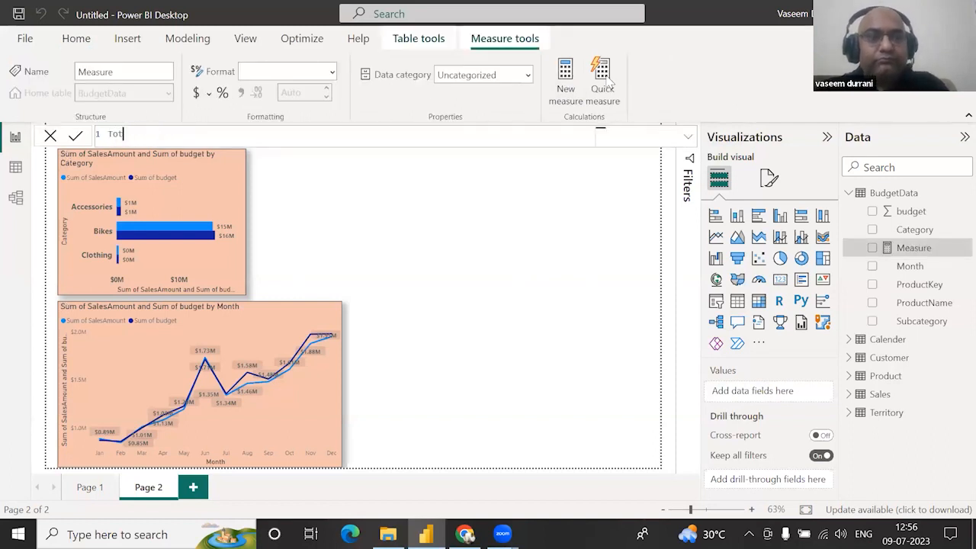
pyautogui.write('al Customers =')
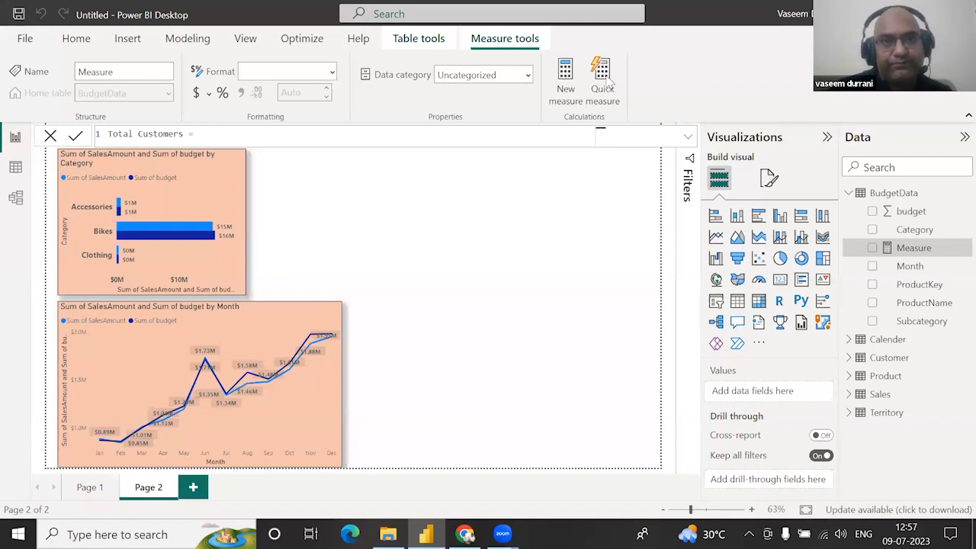
pyautogui.write('Dis')
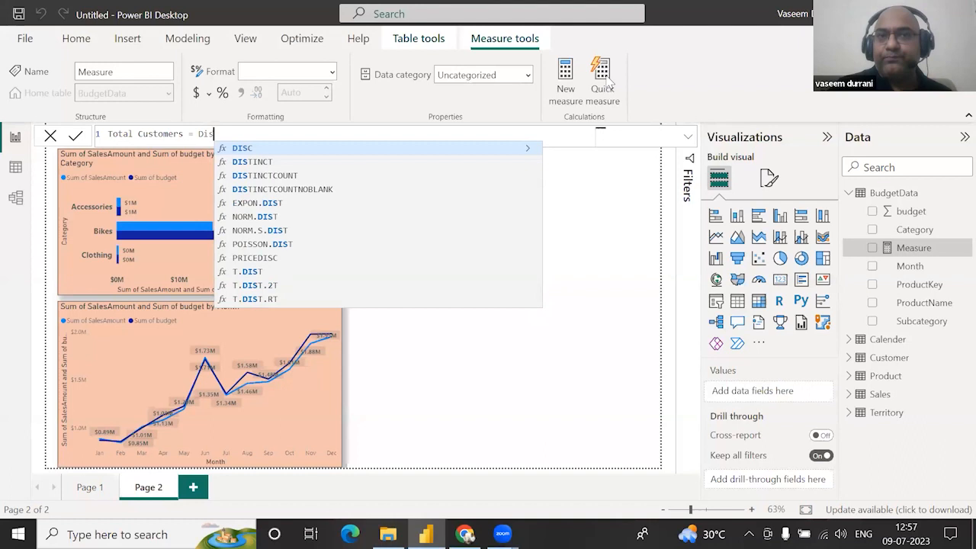
pyautogui.press('Down')
pyautogui.press('Down')
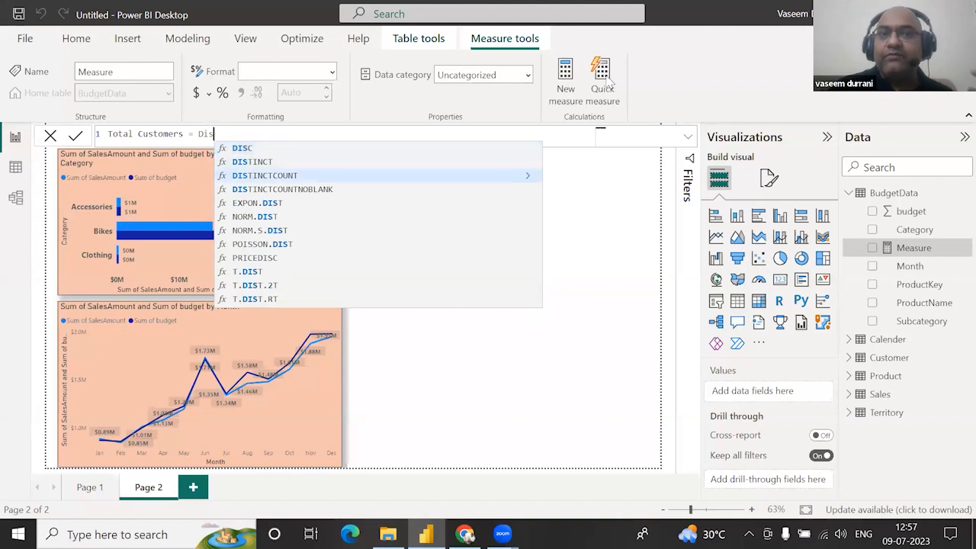
pyautogui.press('Tab')
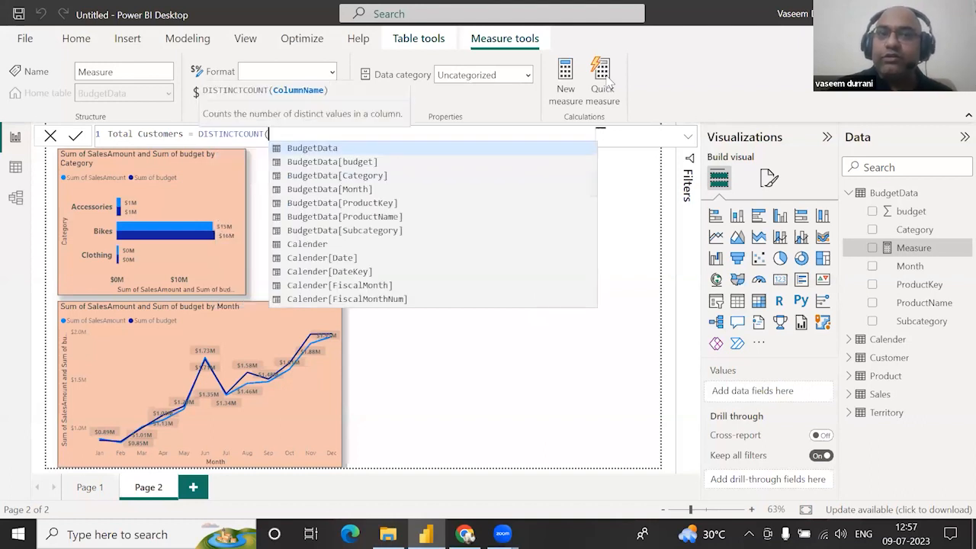
pyautogui.write('custom')
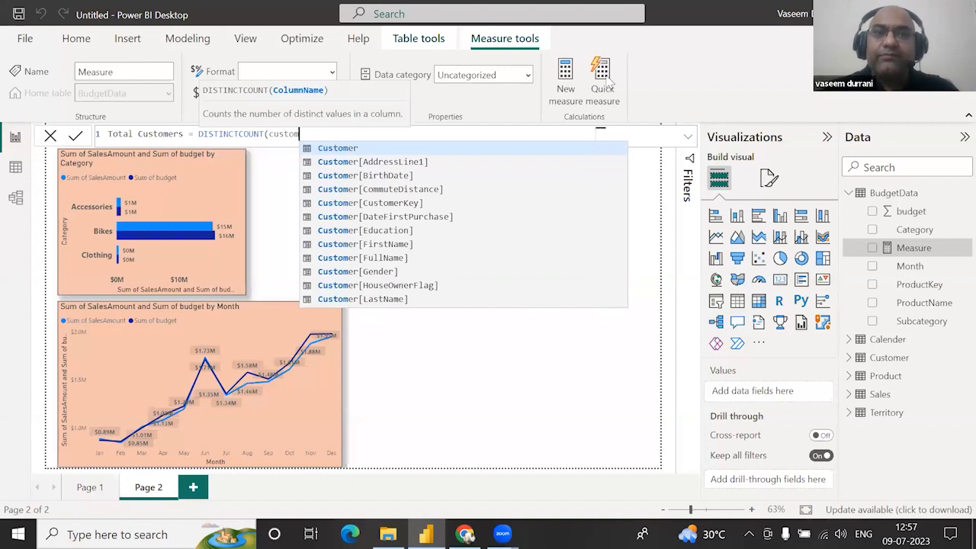
pyautogui.press('Down')
pyautogui.press('Down')
pyautogui.press('Down')
pyautogui.press('Down')
pyautogui.press('Tab')
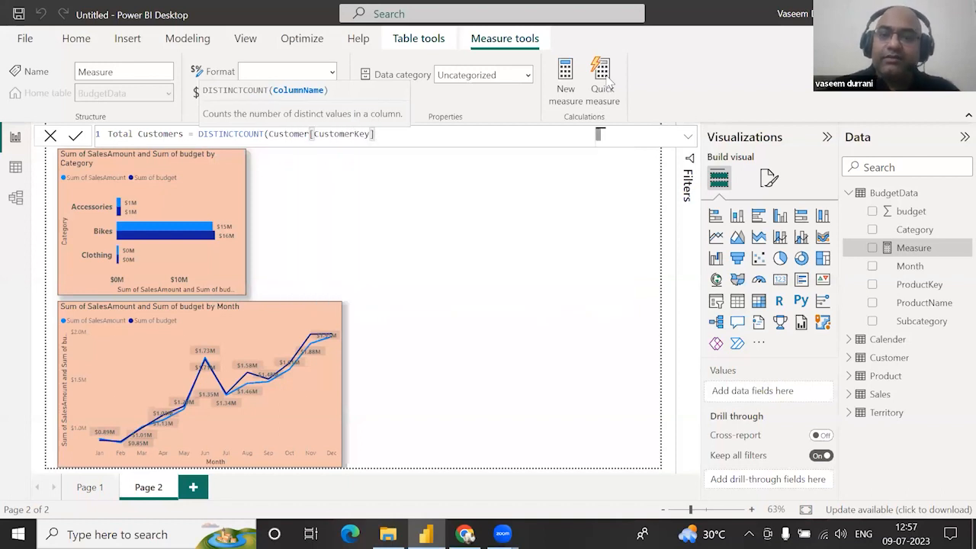
pyautogui.write(')')
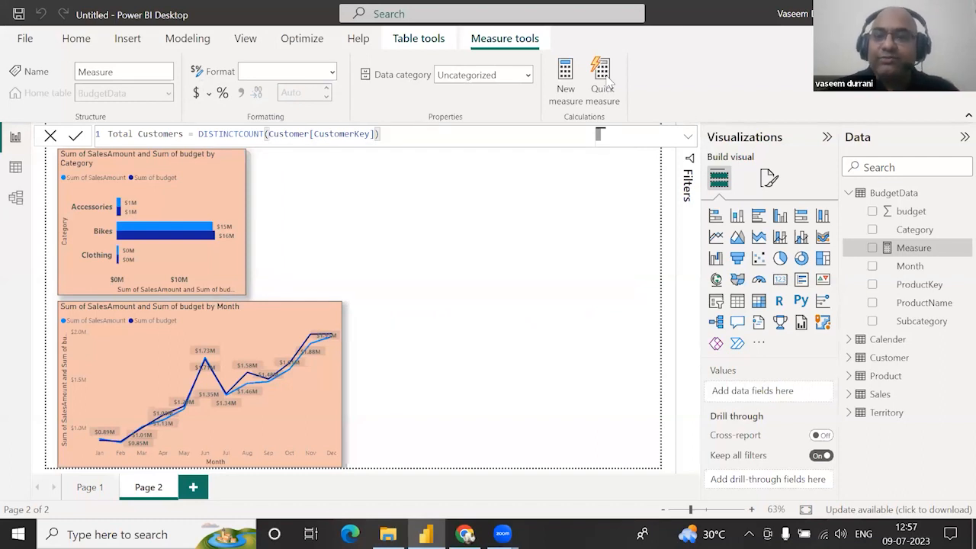
pyautogui.press('Return')
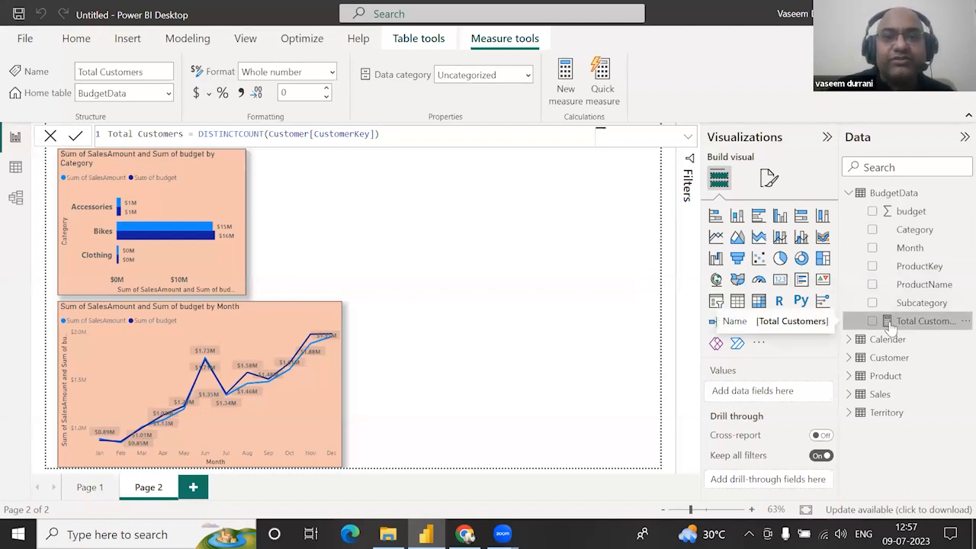
# Add a card showing the Total Customers measure and place it near the report page's upper-right corner
pyautogui.click(779, 282)
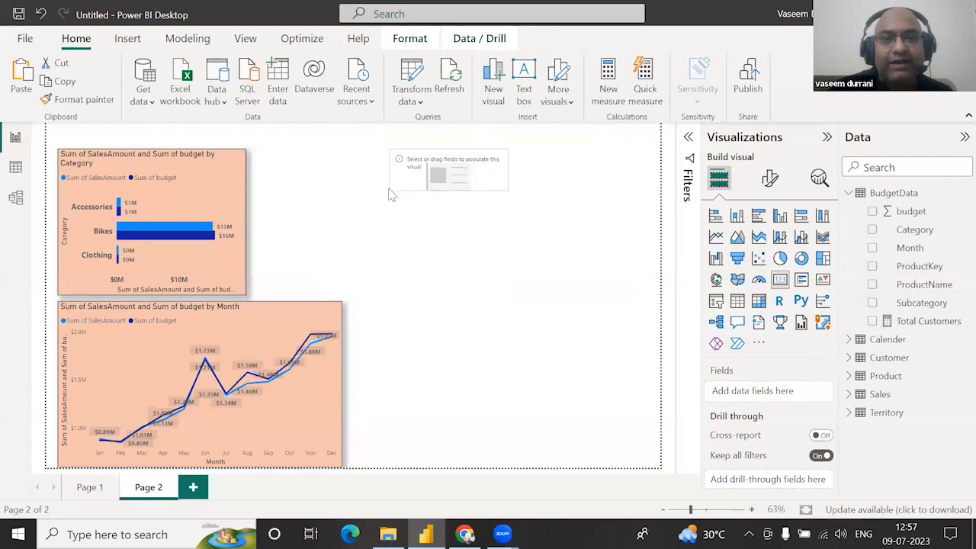
pyautogui.moveTo(425, 190); pyautogui.dragTo(572, 191)
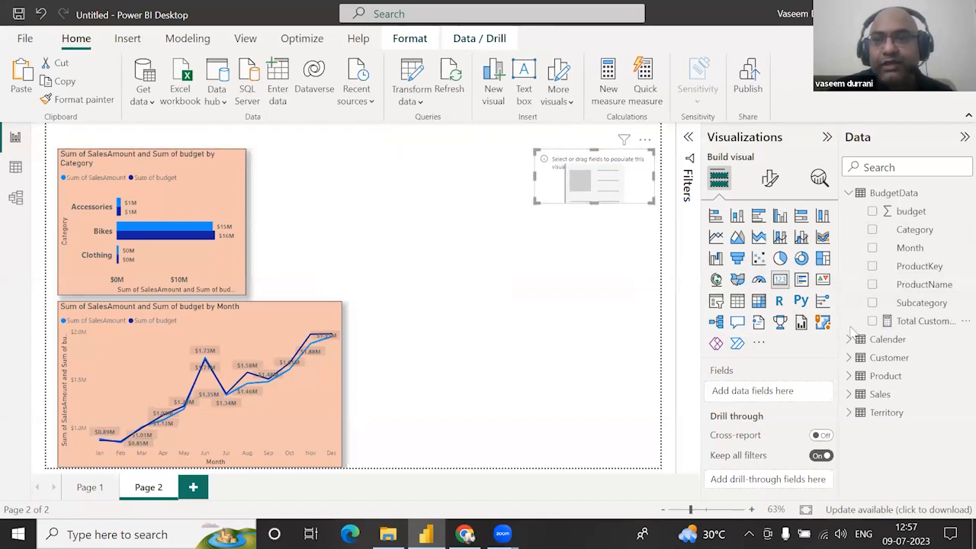
pyautogui.moveTo(911, 321); pyautogui.dragTo(764, 392)
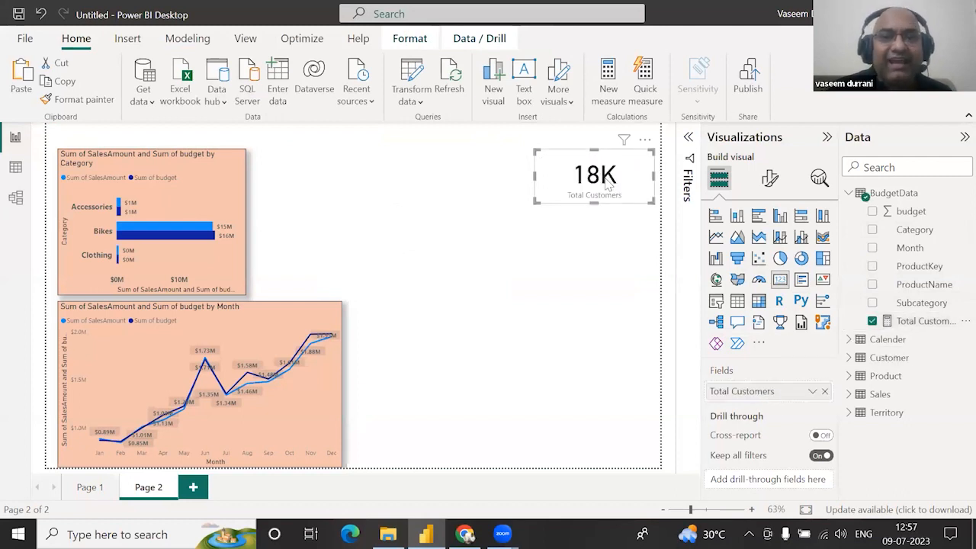
# Format the Total Customers card's callout value as bold, font size 25, with display units set to None
pyautogui.click(769, 180)
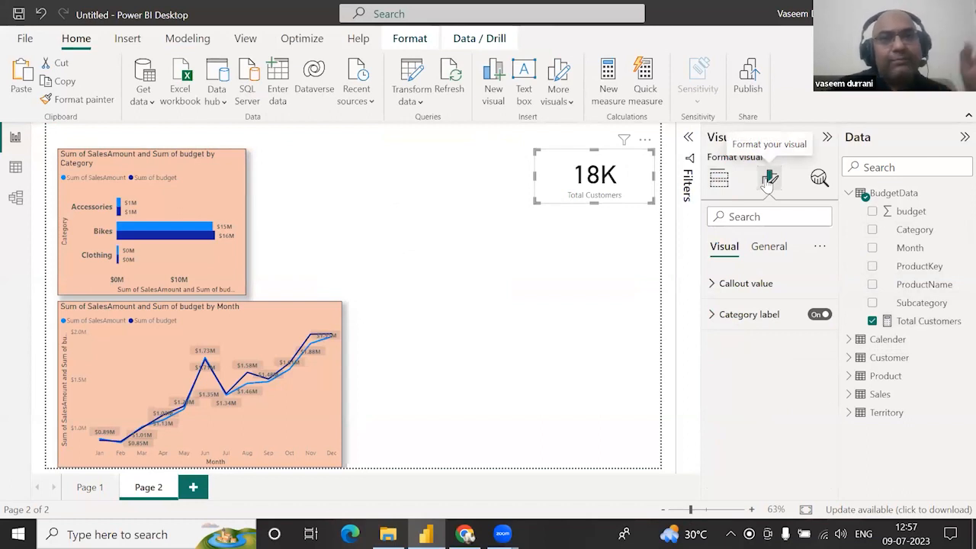
pyautogui.click(713, 287)
pyautogui.moveTo(801, 336); pyautogui.dragTo(792, 337)
pyautogui.write('25')
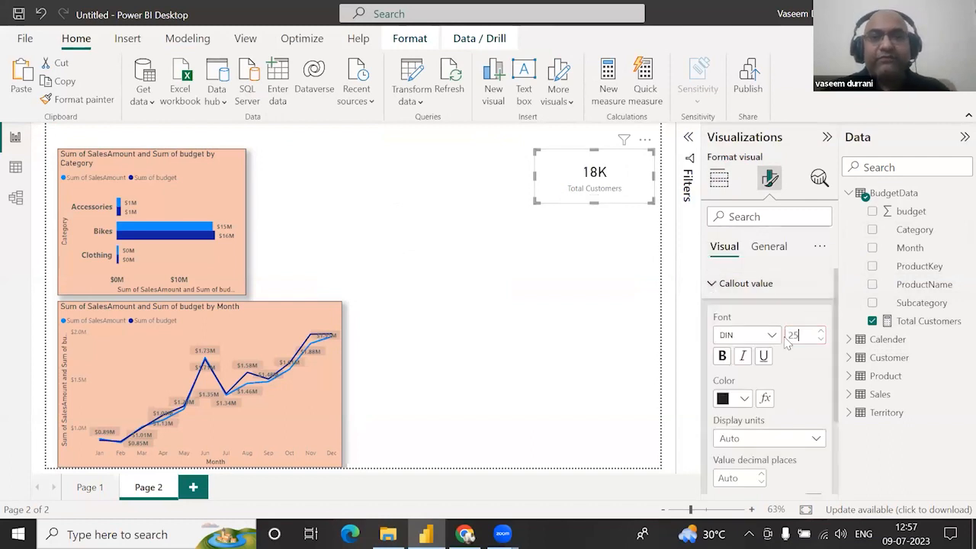
pyautogui.click(722, 355)
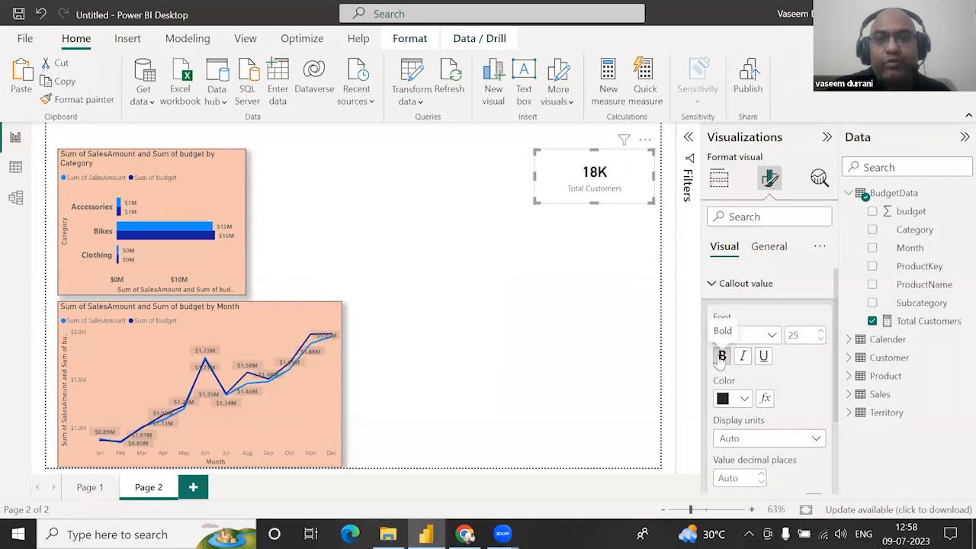
pyautogui.scroll(-2, 795, 408)
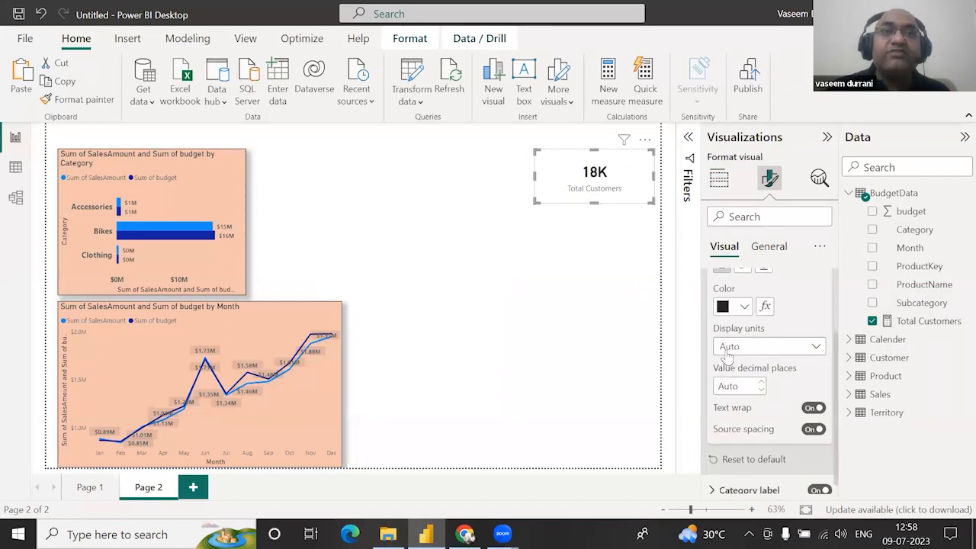
pyautogui.click(727, 349)
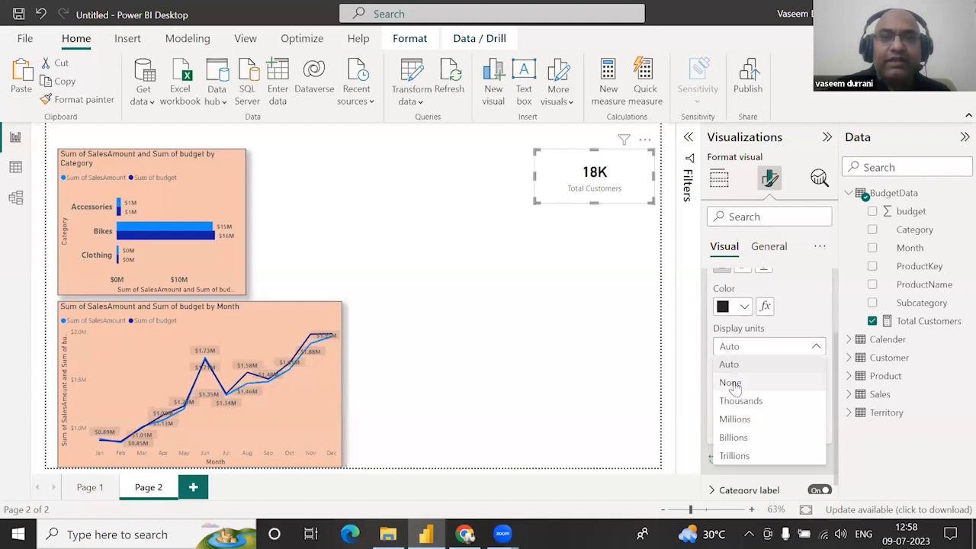
pyautogui.click(731, 385)
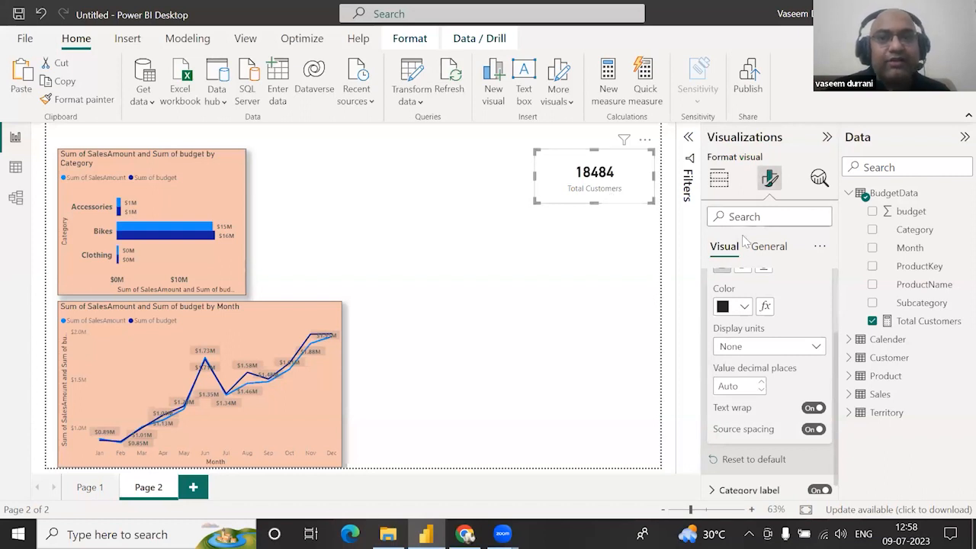
# Give the Total Customers card a light yellow background and turn on its visual border and shadow
pyautogui.click(757, 256)
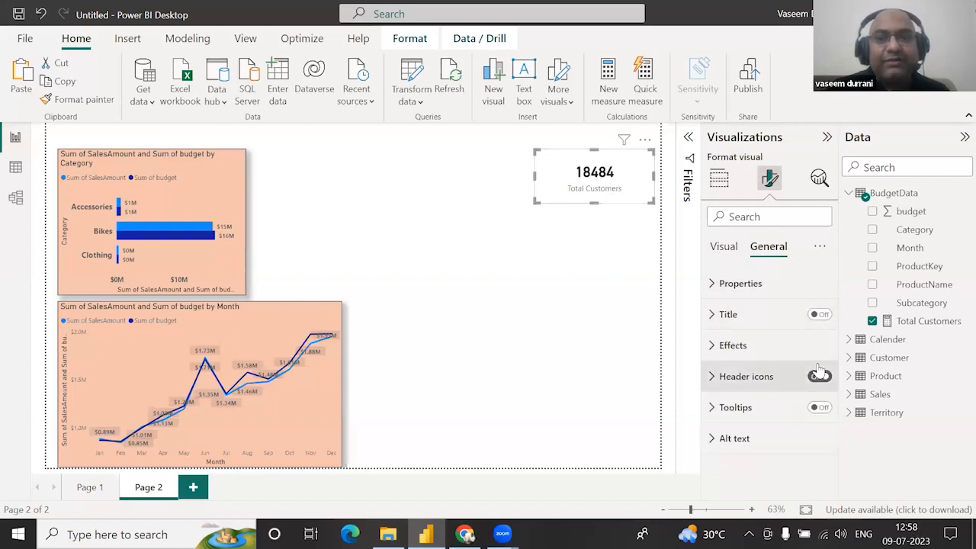
pyautogui.click(765, 345)
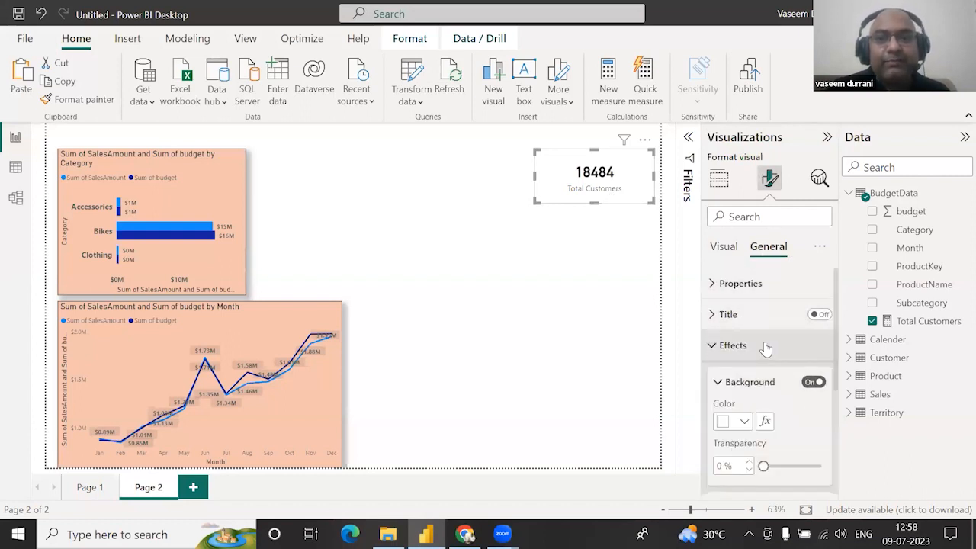
pyautogui.click(744, 422)
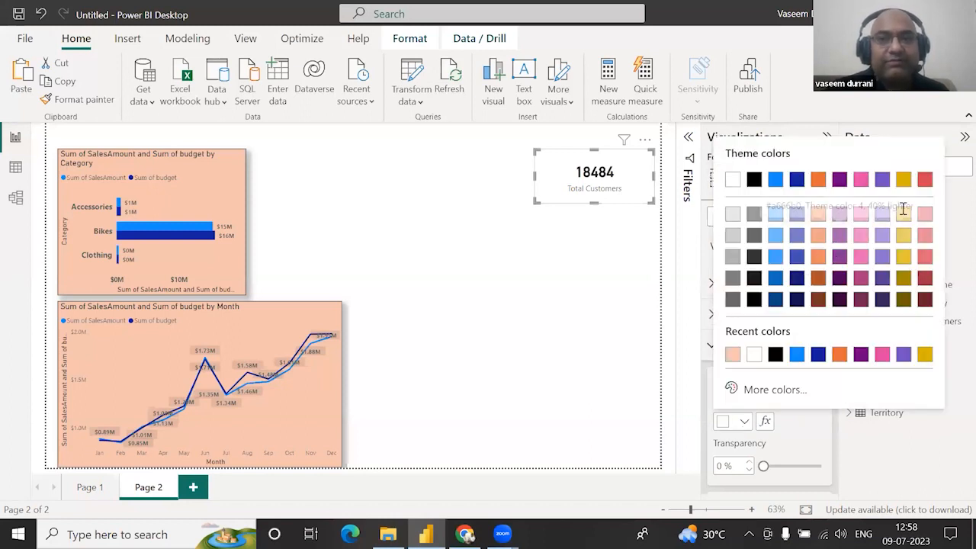
pyautogui.click(902, 235)
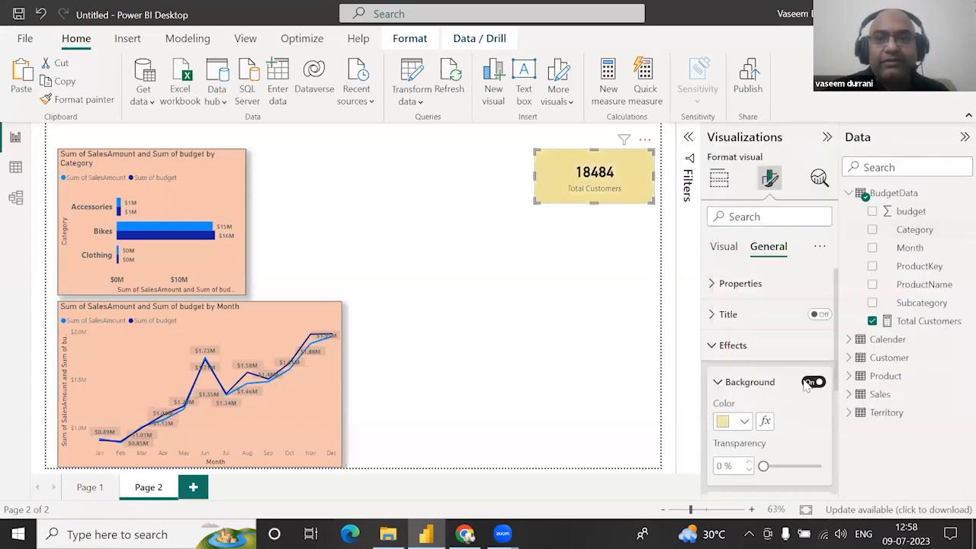
pyautogui.scroll(-2, 813, 373)
pyautogui.click(814, 437)
pyautogui.click(814, 474)
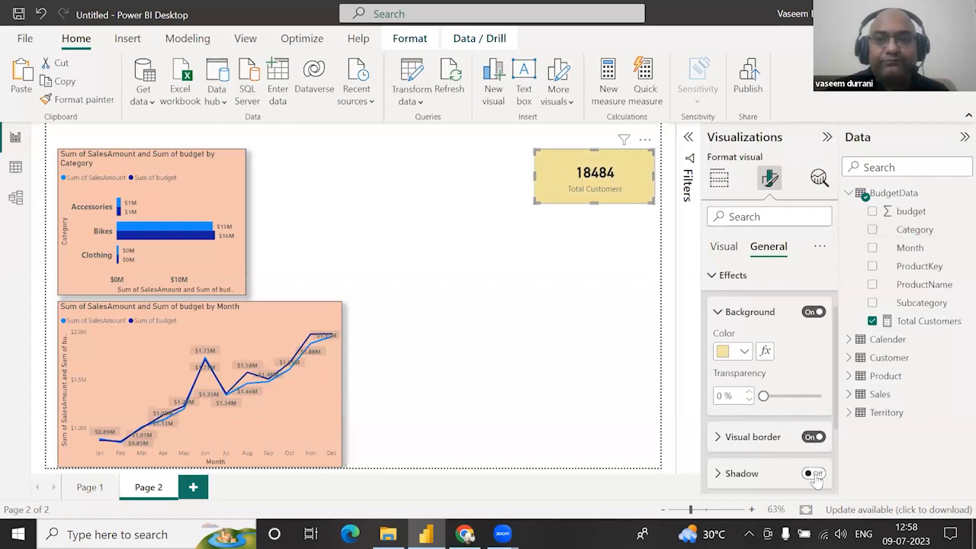
pyautogui.click(573, 303)
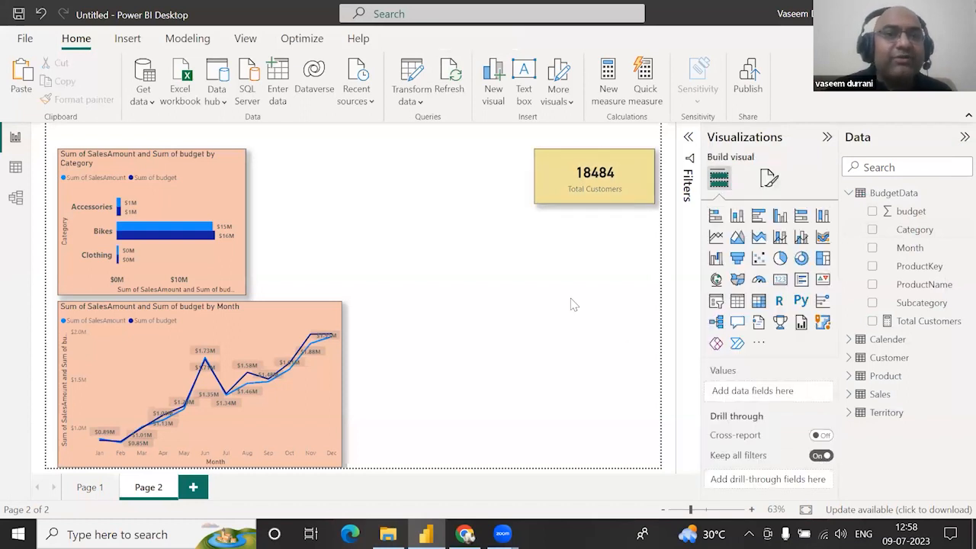
# Duplicate the Total Customers card and place the copy directly beneath the original
pyautogui.click(605, 196)
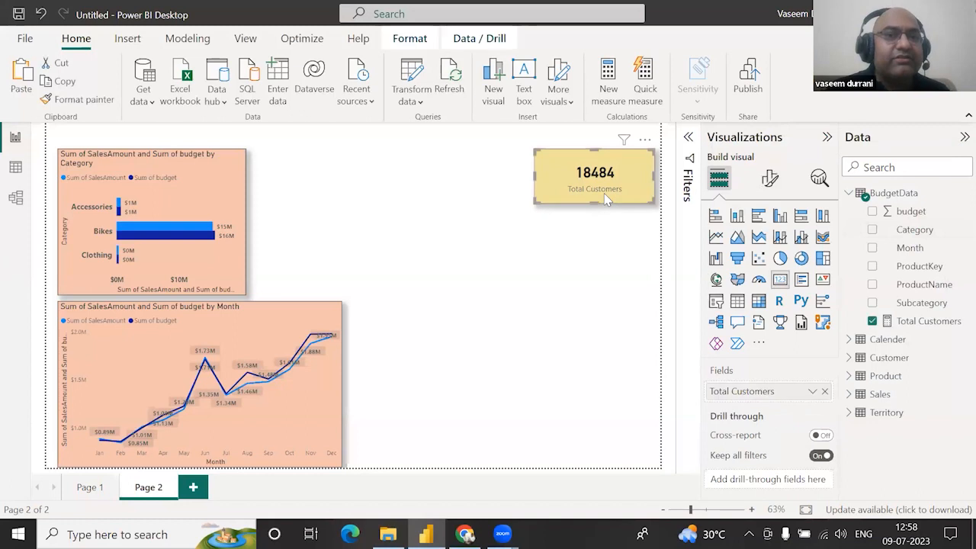
pyautogui.hotkey('ctrl', 'c')
pyautogui.hotkey('ctrl', 'v')
pyautogui.moveTo(604, 193); pyautogui.dragTo(601, 259)
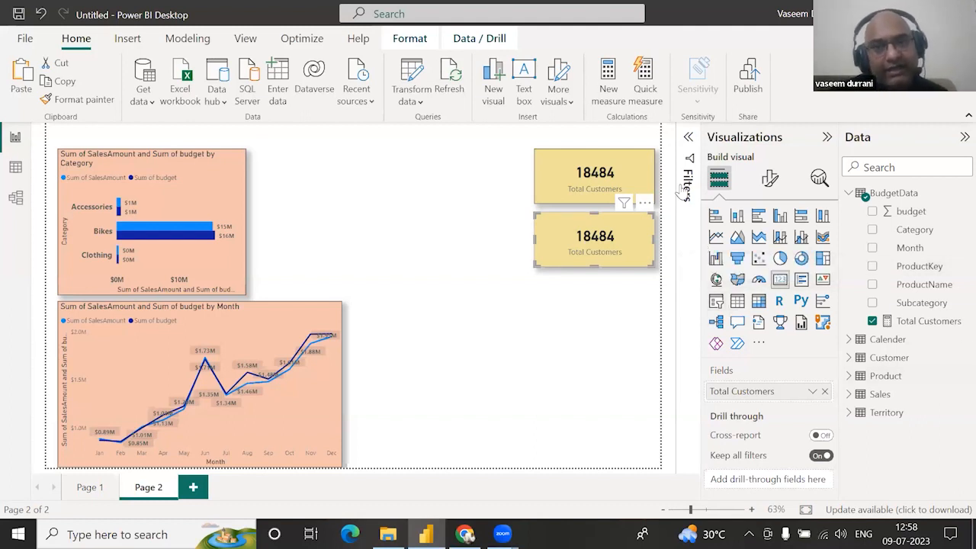
# Create the measure Total Sales Orders = DISTINCTCOUNT(Sales[SalesOrderNumber]) in the BudgetData table
pyautogui.click(609, 84)
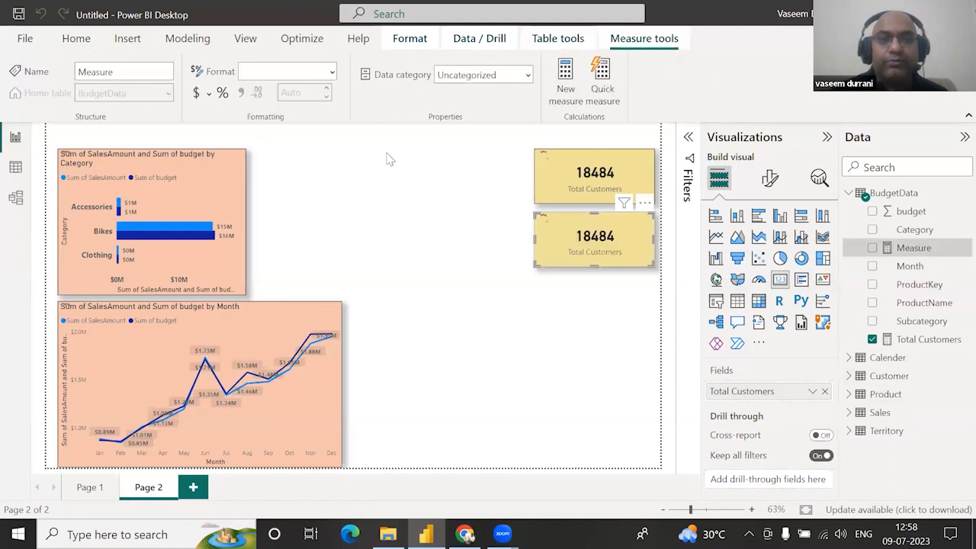
pyautogui.write('To')
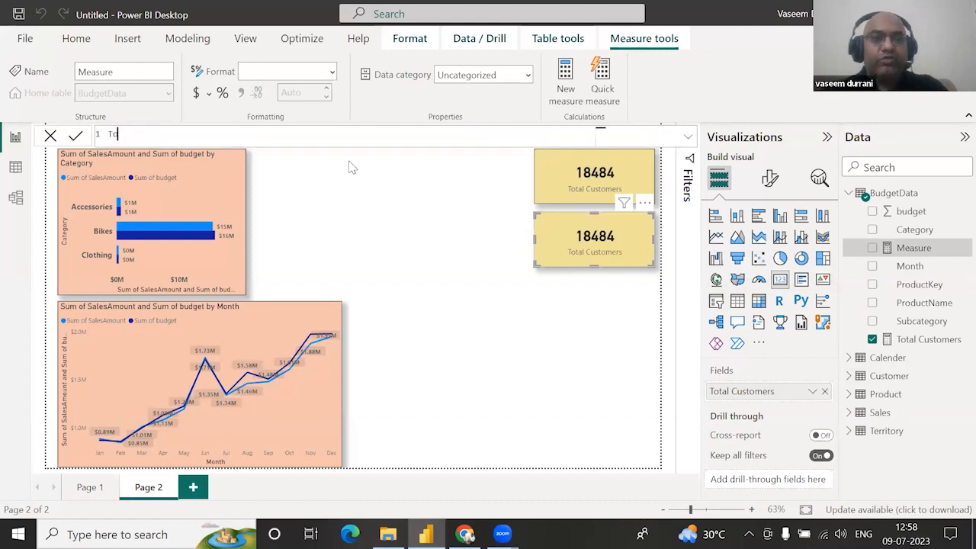
pyautogui.write('tal Sales')
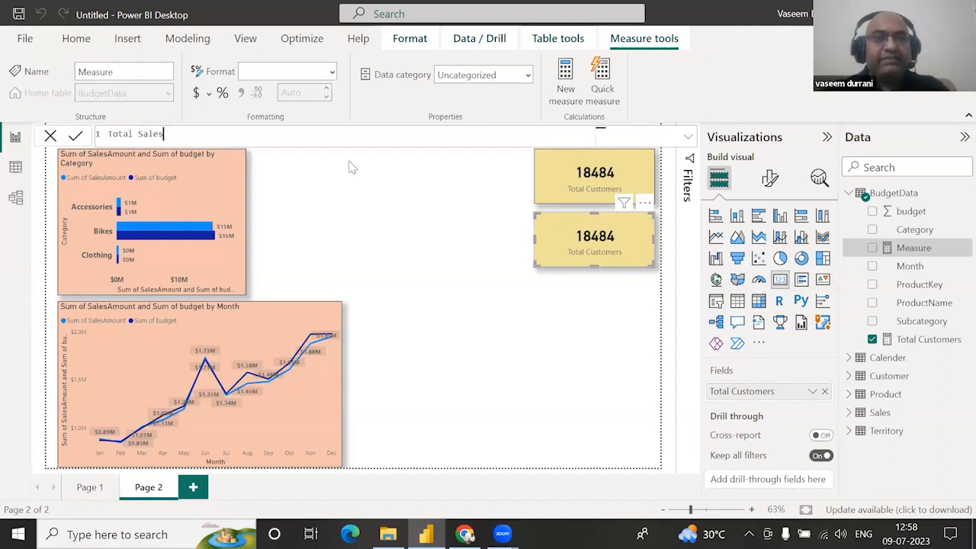
pyautogui.write(' Orders =')
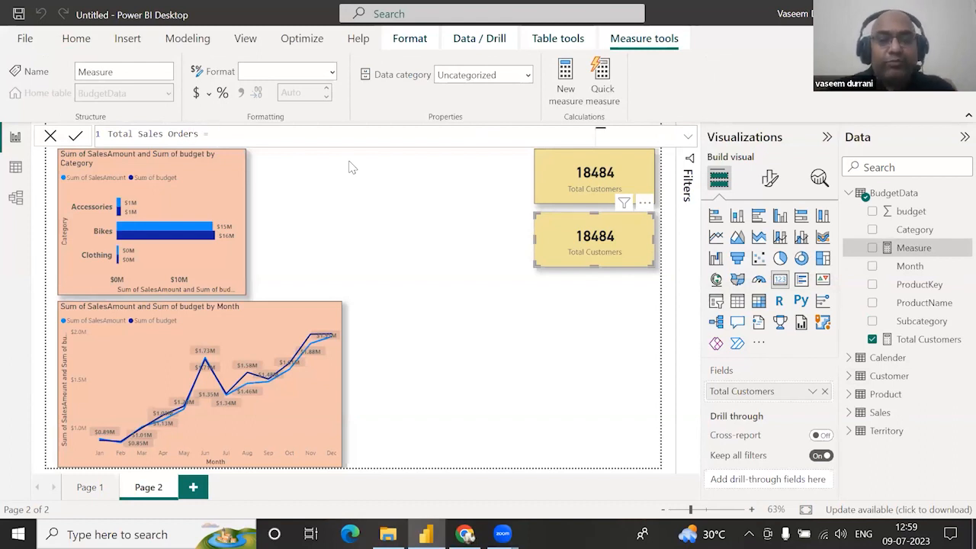
pyautogui.write('DIS')
pyautogui.press('Down')
pyautogui.press('Down')
pyautogui.press('Tab')
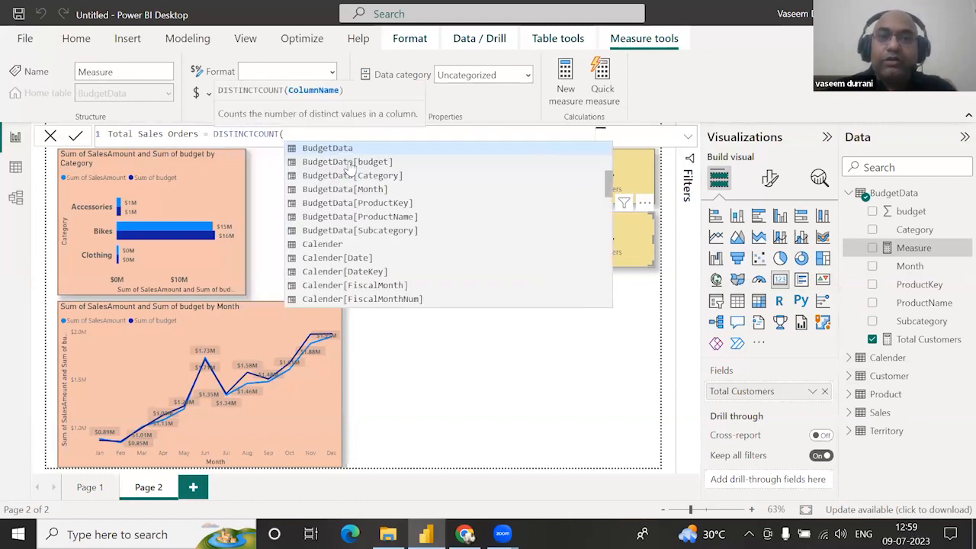
pyautogui.write('sales')
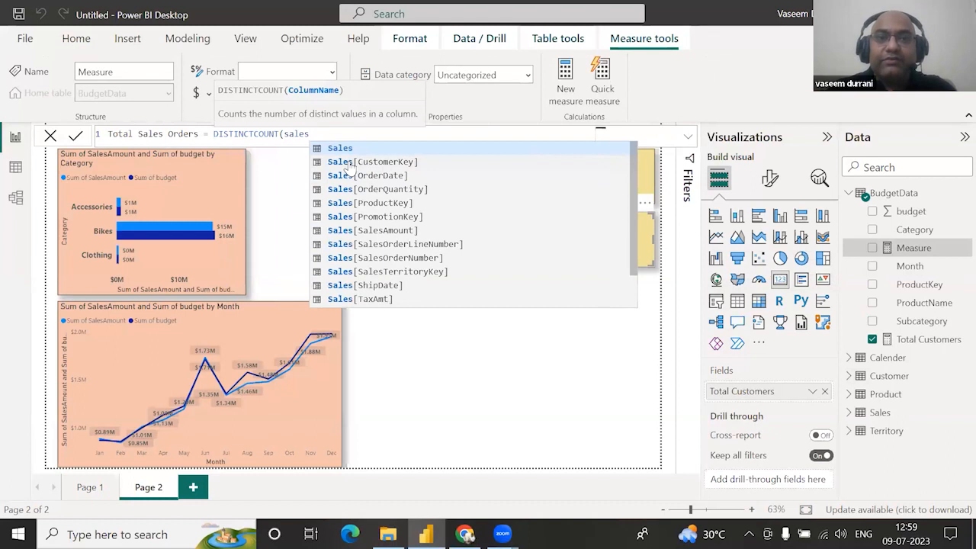
pyautogui.press('Down')
pyautogui.press('Down')
pyautogui.press('Down')
pyautogui.press('Down')
pyautogui.press('Down')
pyautogui.press('Down')
pyautogui.press('Down')
pyautogui.press('Down')
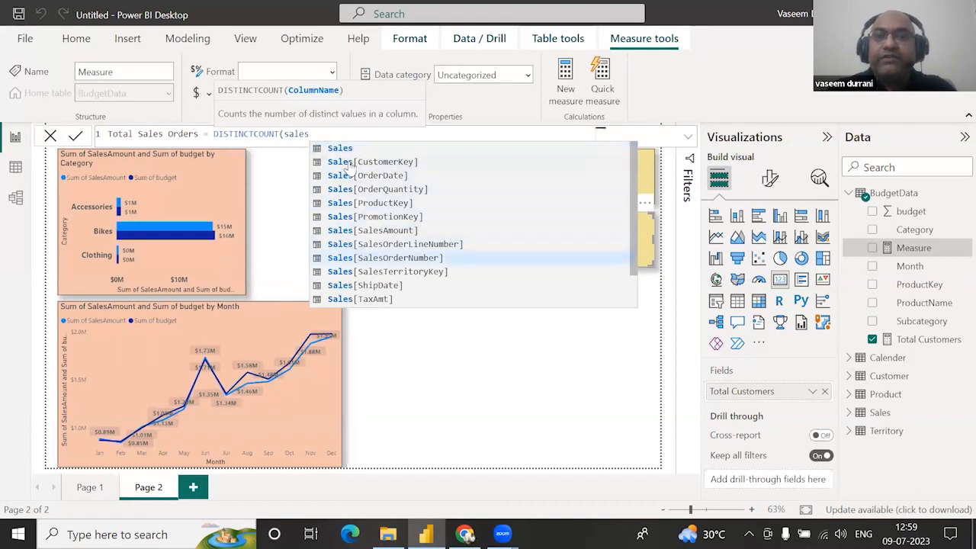
pyautogui.press('Tab')
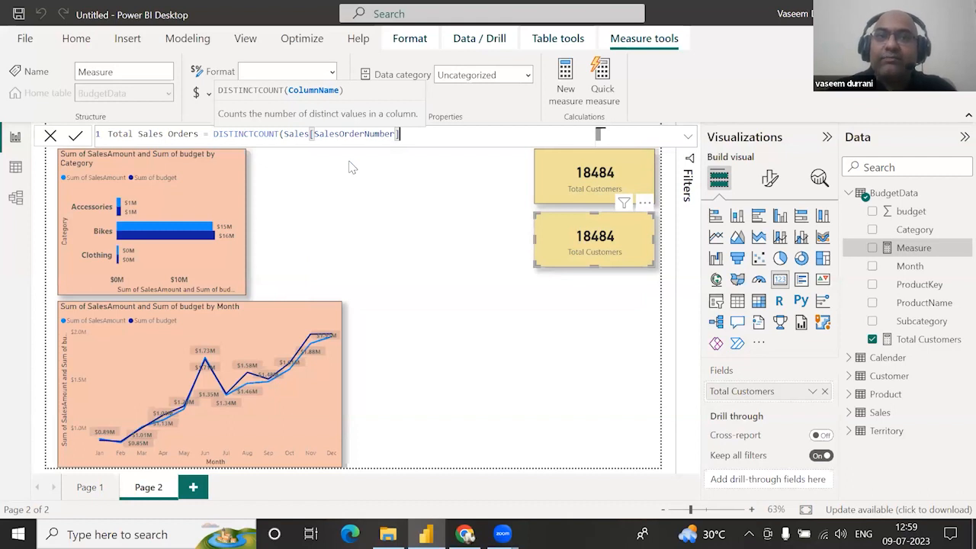
pyautogui.write(')')
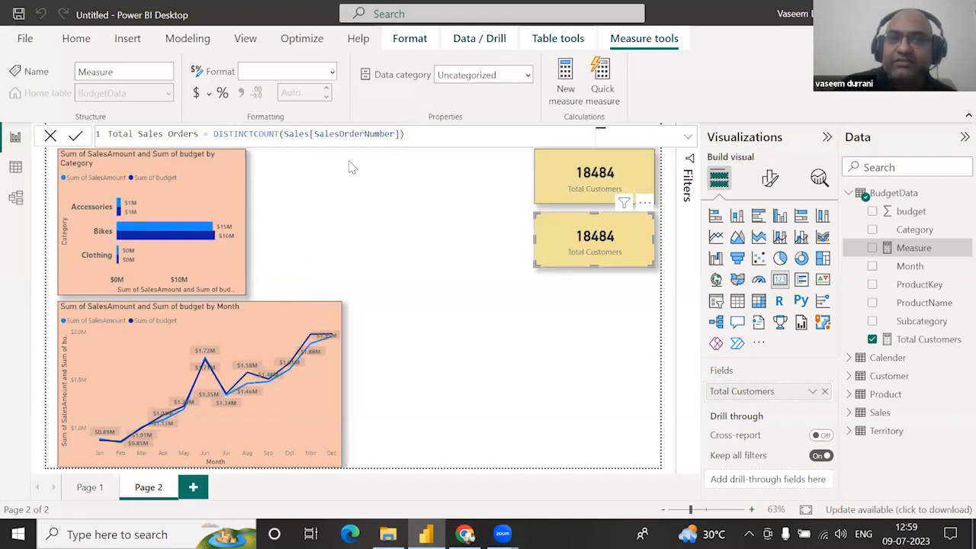
pyautogui.press('Return')
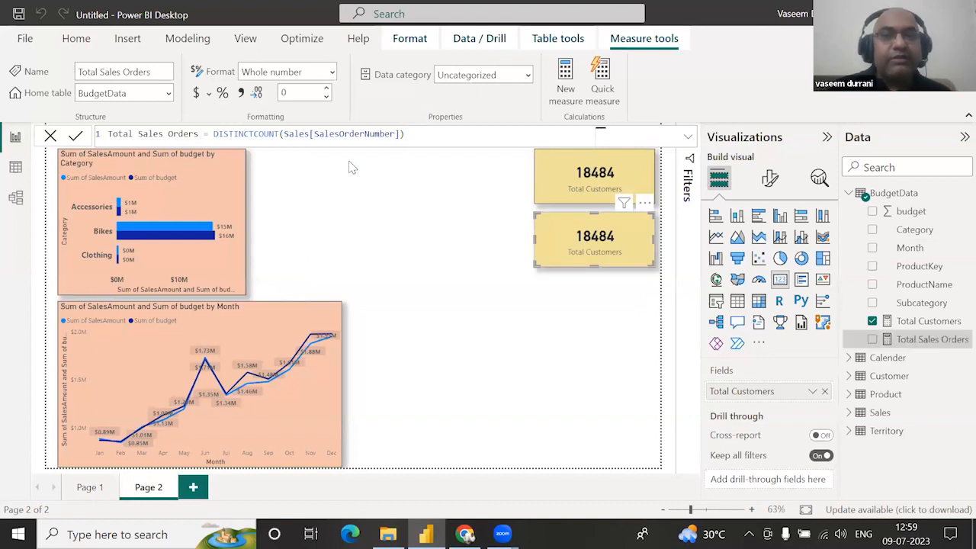
# Replace the duplicate card's Total Customers field with the Total Sales Orders measure
pyautogui.moveTo(911, 341); pyautogui.dragTo(772, 391)
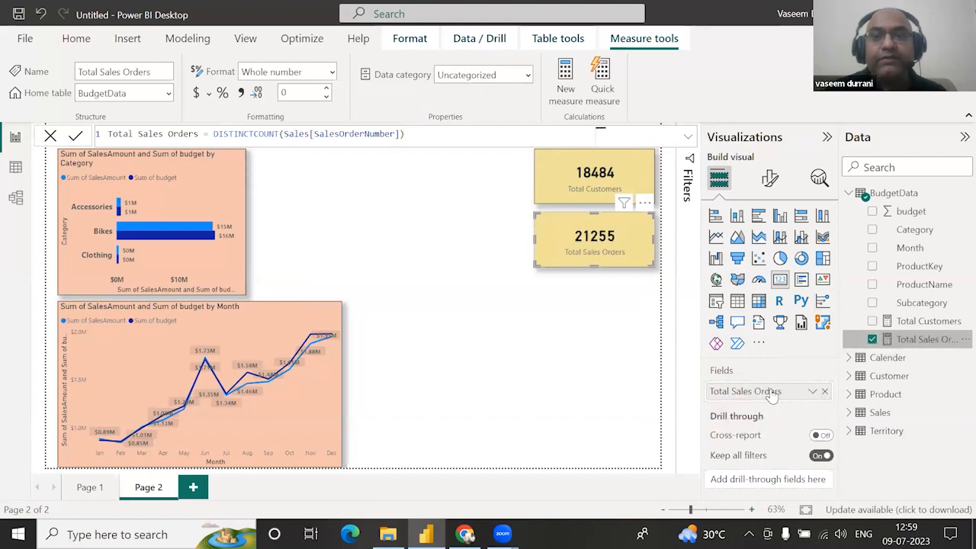
pyautogui.click(610, 324)
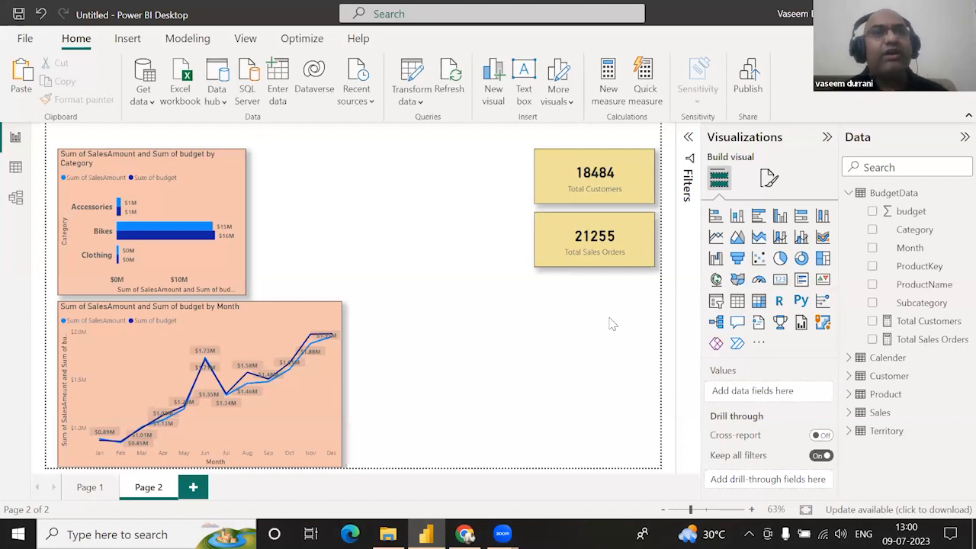
# Start a new measure named Variance in the BudgetData table
pyautogui.click(607, 88)
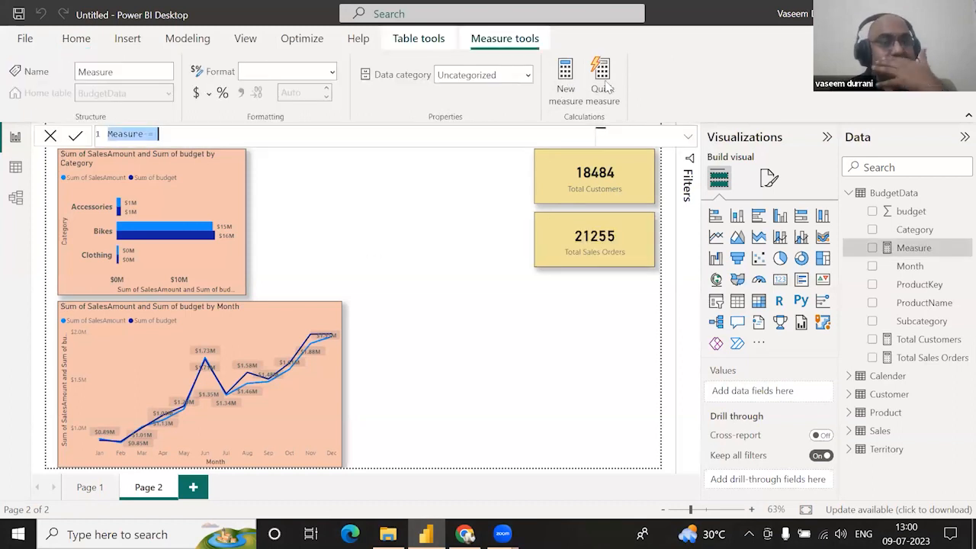
pyautogui.write('Variance =')
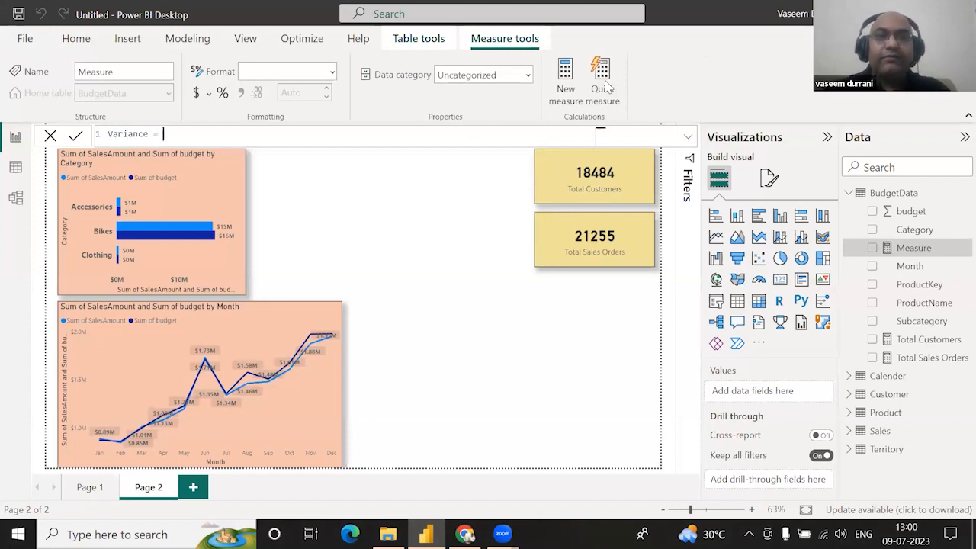
pyautogui.write(' SAles')
pyautogui.press('BackSpace')
pyautogui.press('BackSpace')
pyautogui.press('BackSpace')
pyautogui.press('BackSpace')
pyautogui.write('a')
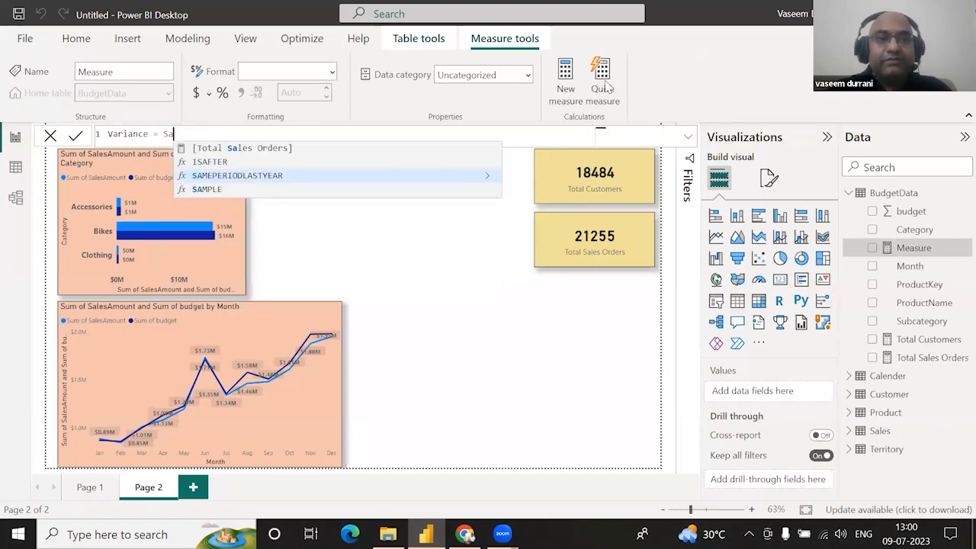
pyautogui.write('les a')
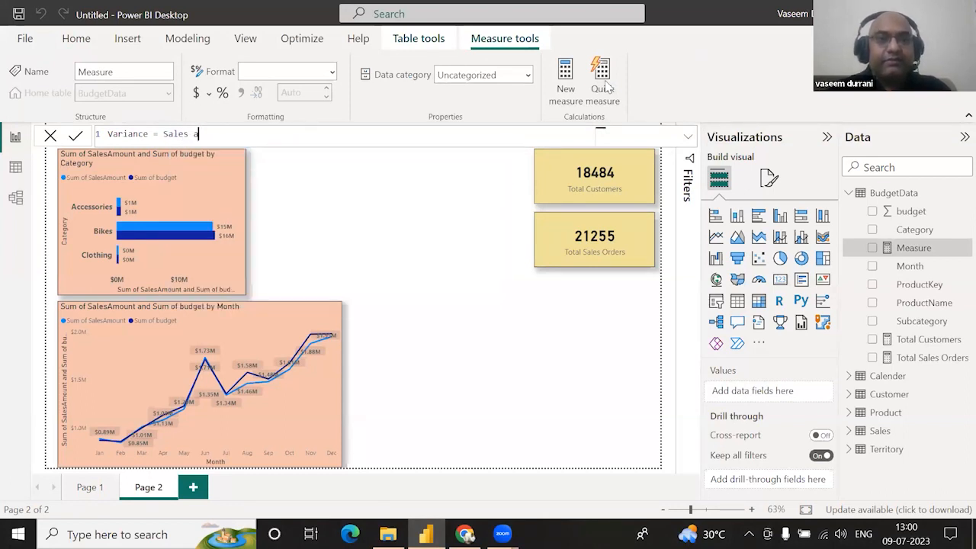
pyautogui.press('BackSpace')
pyautogui.press('BackSpace')
pyautogui.press('BackSpace')
pyautogui.press('BackSpace')
pyautogui.press('BackSpace')
pyautogui.press('BackSpace')
pyautogui.press('BackSpace')
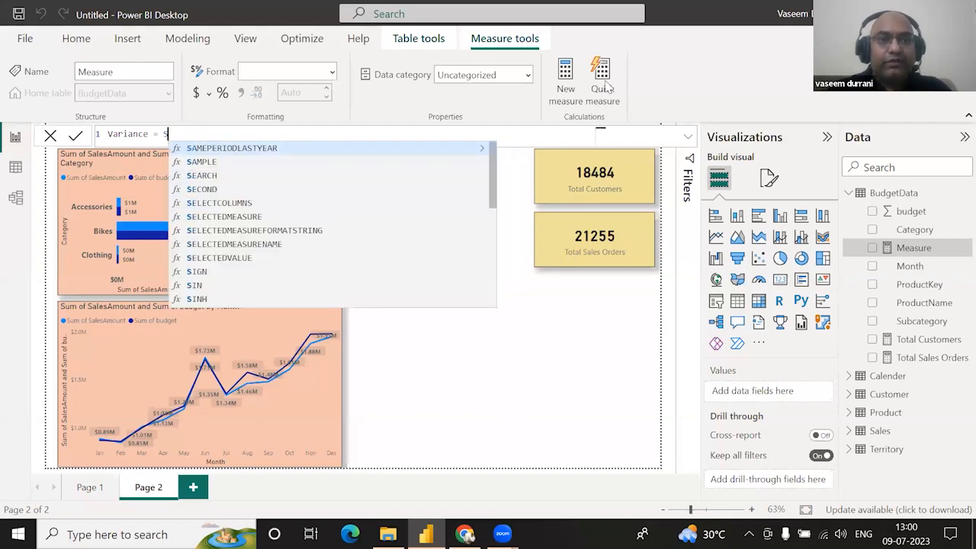
# Begin the Variance formula with SUM(Sales[SalesAmount]) followed by a minus sign
pyautogui.write('sum(sales')
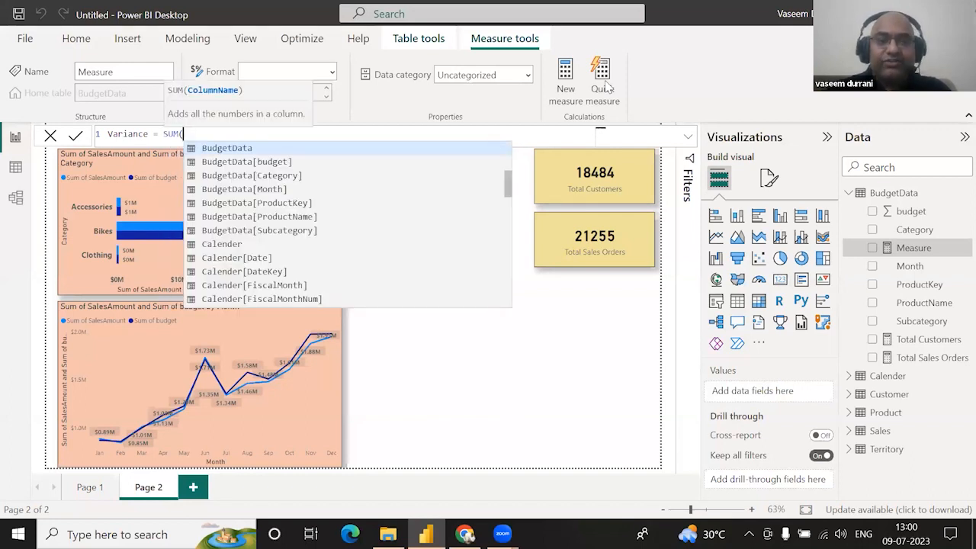
pyautogui.press('Down')
pyautogui.press('Down')
pyautogui.press('Down')
pyautogui.press('Up')
pyautogui.press('Tab')
pyautogui.write(') - ')
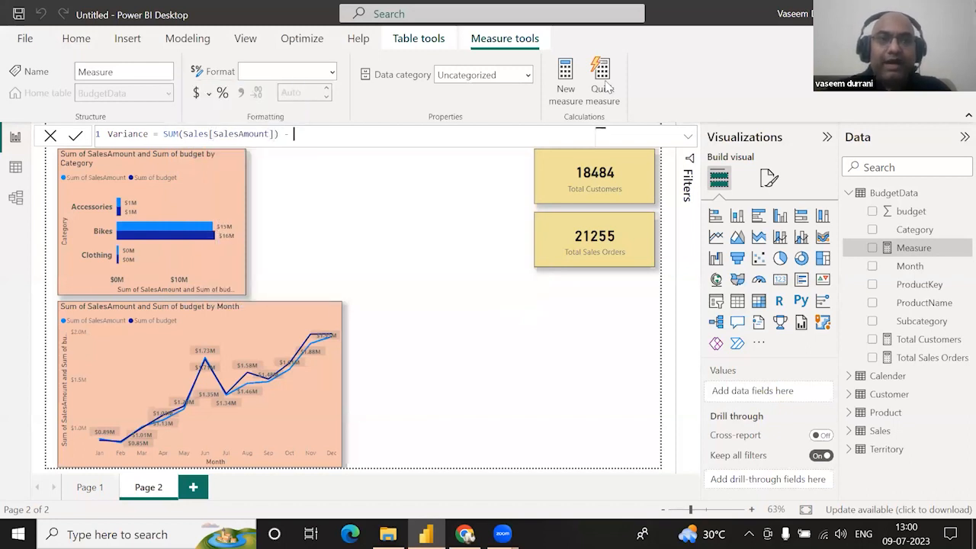
# Complete the Variance formula by subtracting SUM(BudgetData[budget]) and commit the measure
pyautogui.write('sum(')
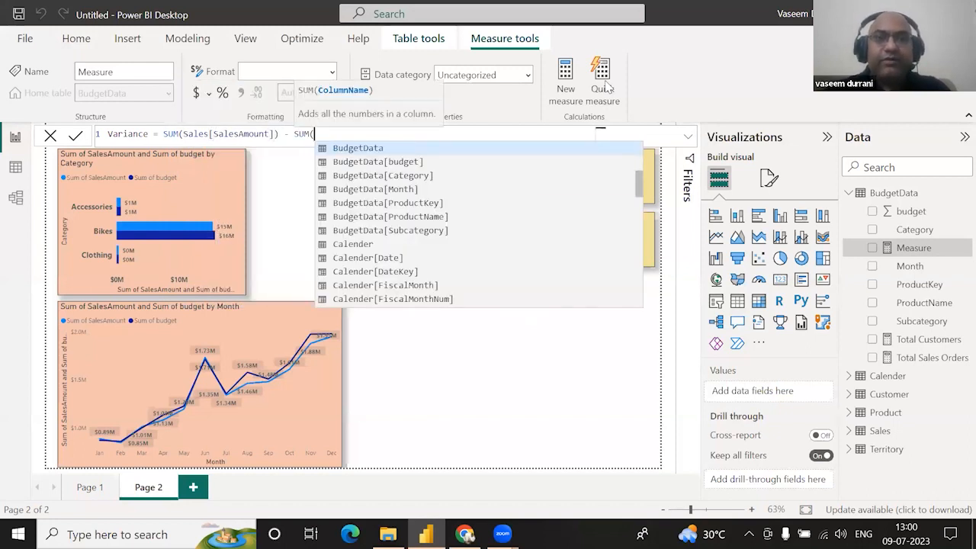
pyautogui.write('Bu')
pyautogui.press('Down')
pyautogui.press('Down')
pyautogui.press('Up')
pyautogui.press('Up')
pyautogui.press('Down')
pyautogui.press('Tab')
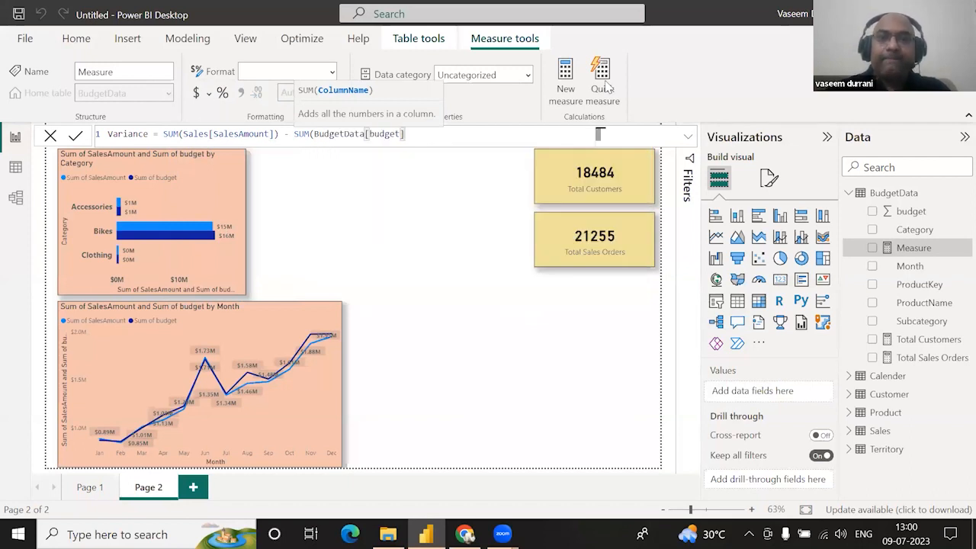
pyautogui.write(')')
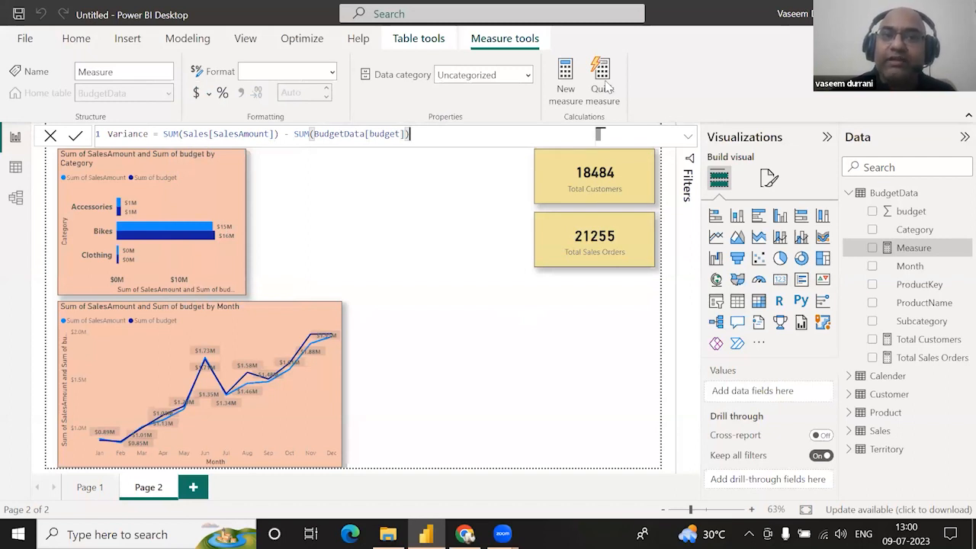
pyautogui.press('Return')
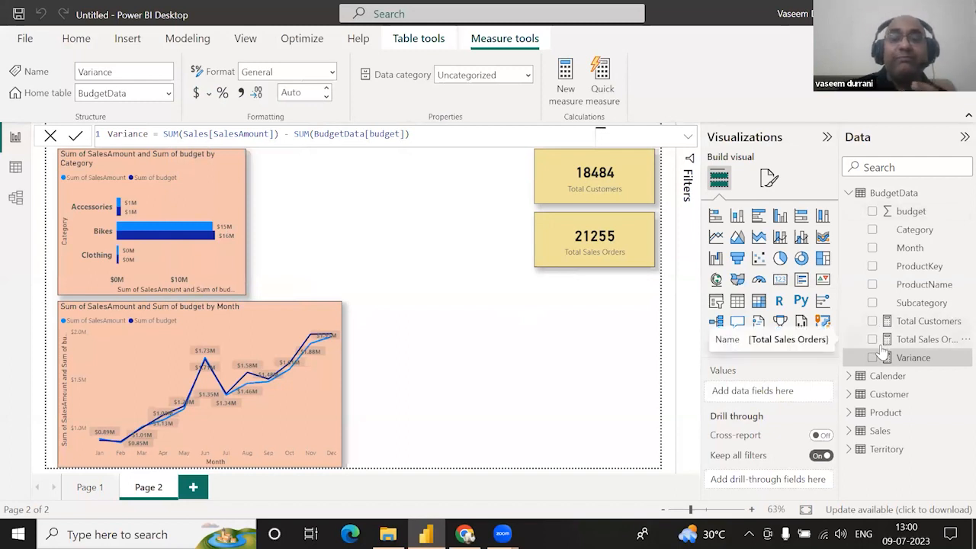
# Try a clustered column chart with the Variance measure on the Y-axis and BudgetData's Month on the X-axis
pyautogui.click(778, 219)
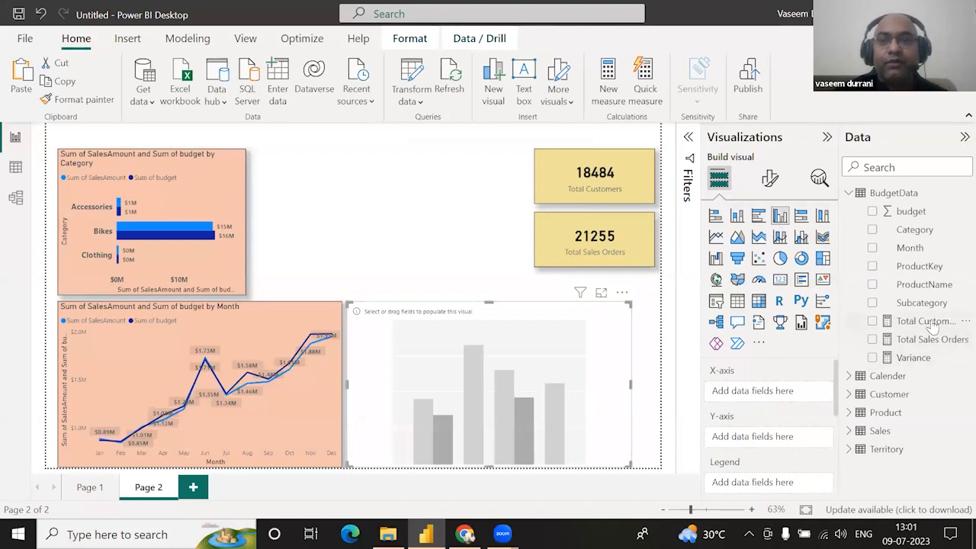
pyautogui.moveTo(911, 359); pyautogui.dragTo(776, 438)
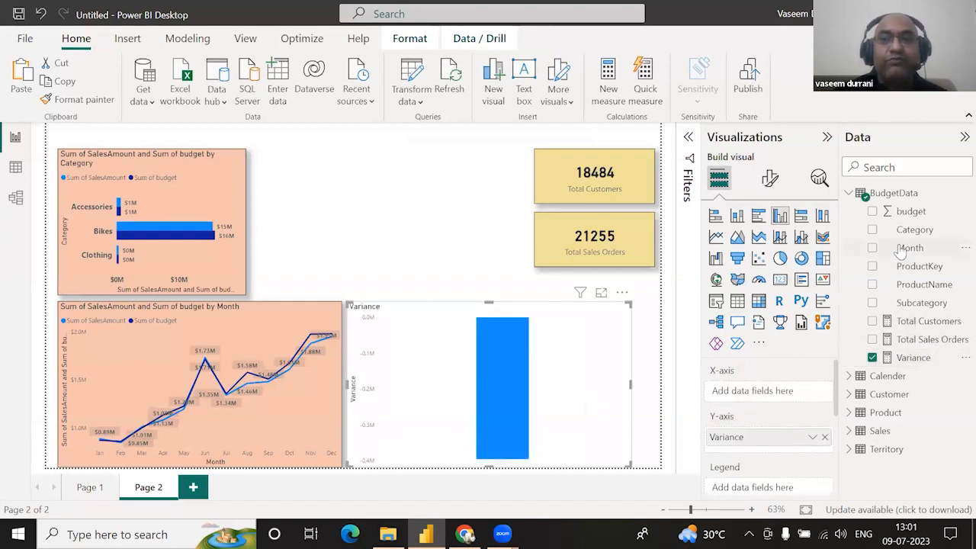
pyautogui.moveTo(905, 248); pyautogui.dragTo(770, 392)
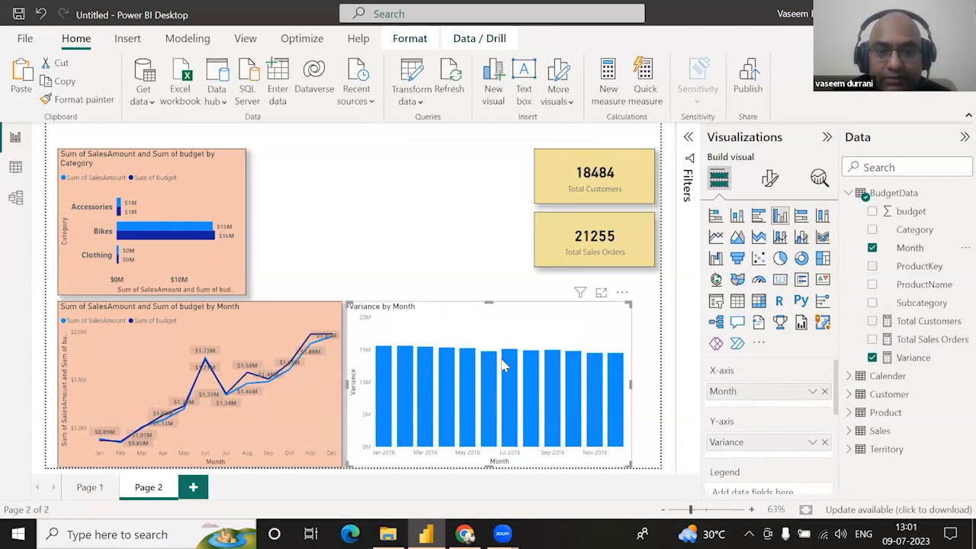
# Check the page's Year filter and the Variance formula, and remove the Variance by Month column chart
pyautogui.click(686, 137)
pyautogui.scroll(-3, 612, 347)
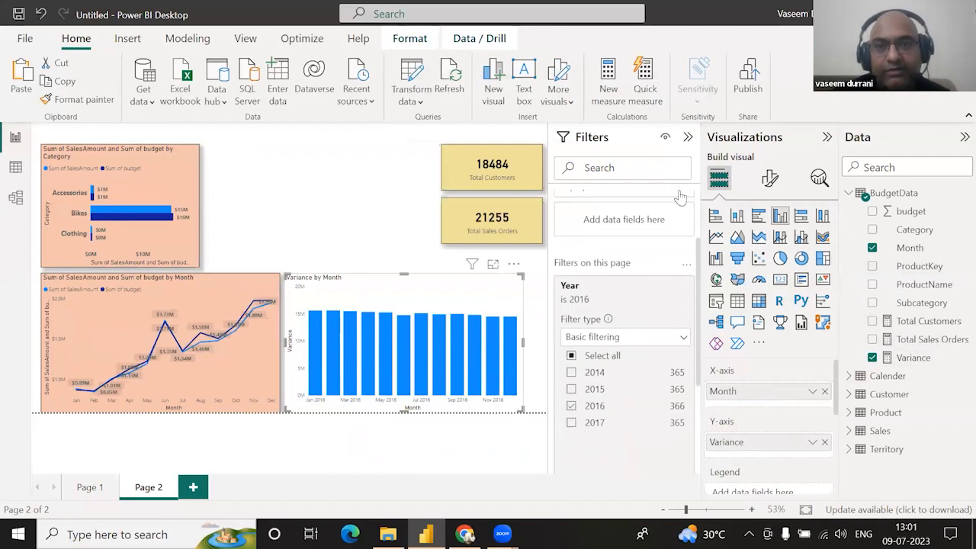
pyautogui.click(688, 137)
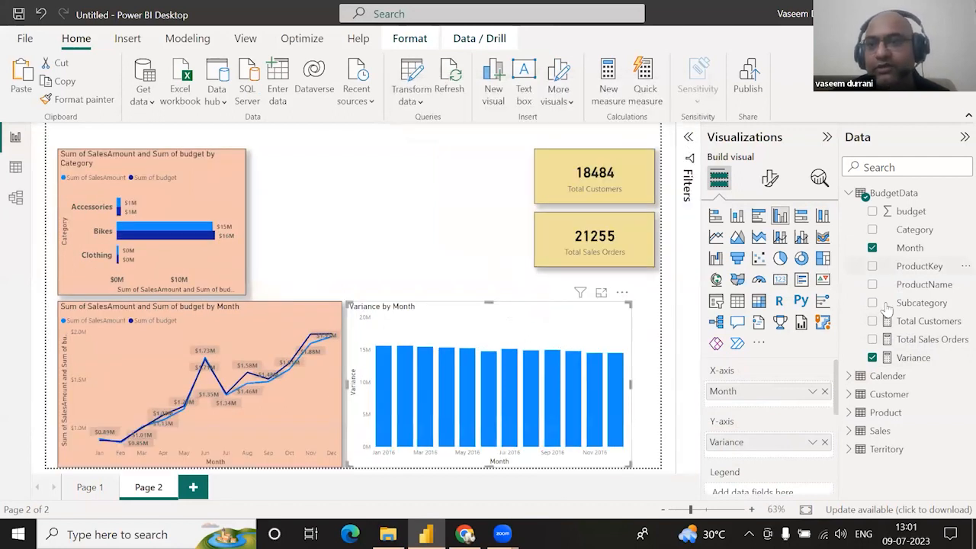
pyautogui.click(911, 358)
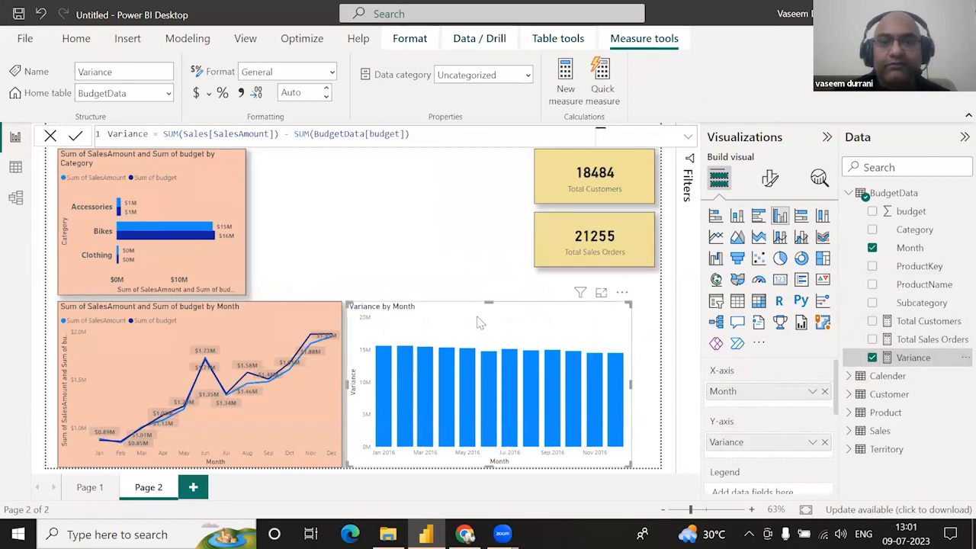
pyautogui.moveTo(492, 322); pyautogui.dragTo(492, 322)
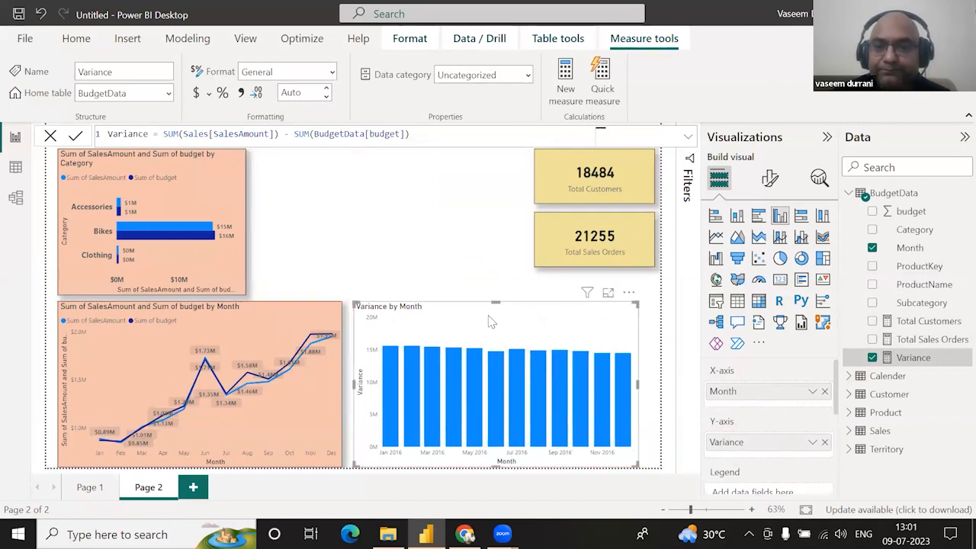
pyautogui.click(628, 293)
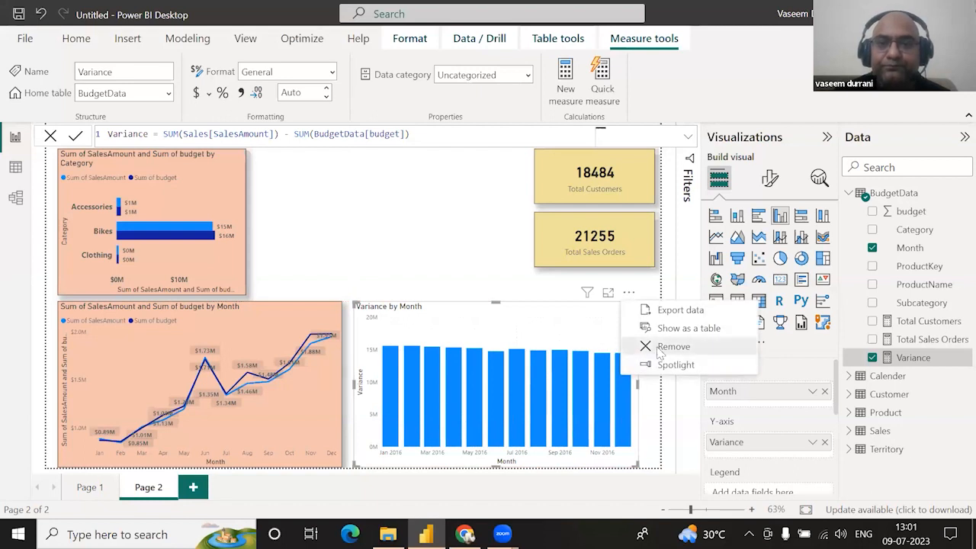
pyautogui.click(657, 346)
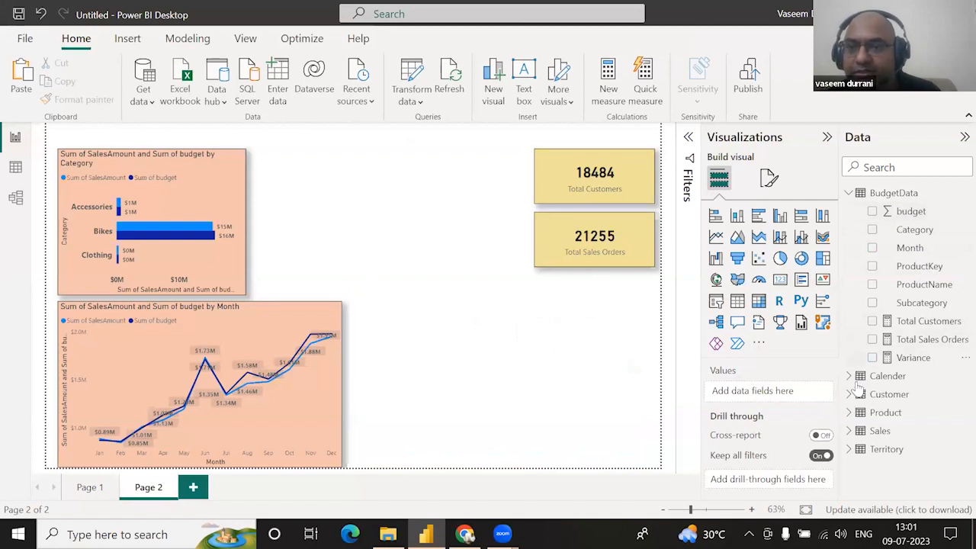
# Examine the Sales table's fields and the Variance measure's formula
pyautogui.click(848, 431)
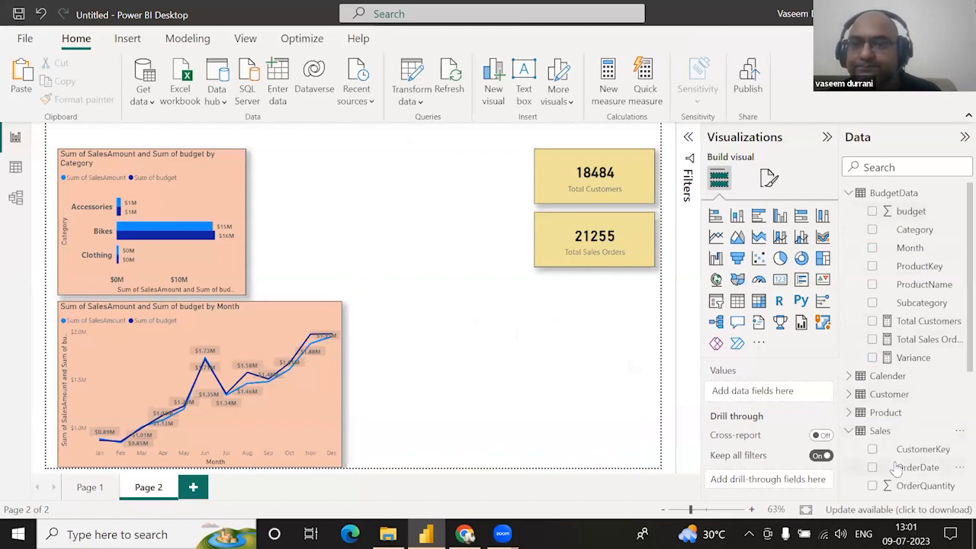
pyautogui.scroll(-1, 895, 465)
pyautogui.click(913, 287)
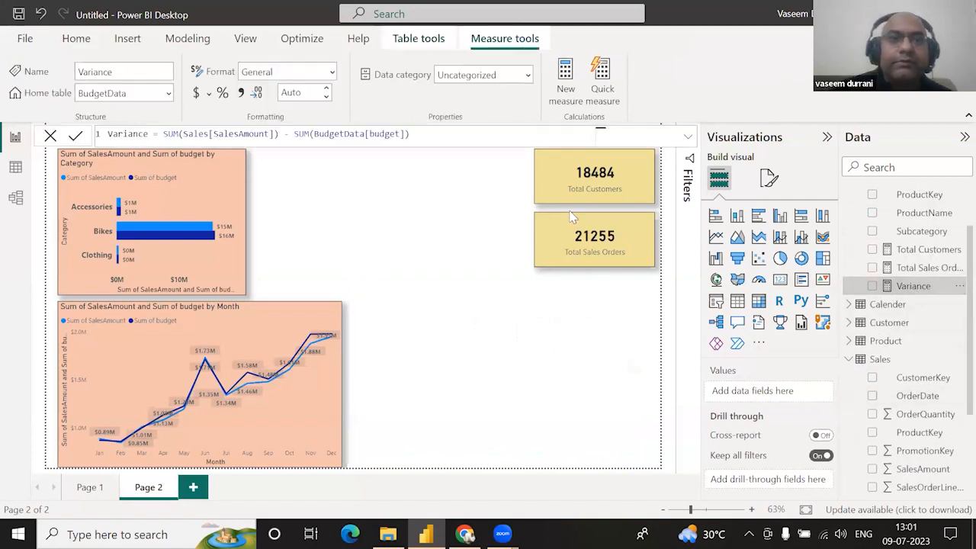
pyautogui.click(333, 134)
pyautogui.click(457, 233)
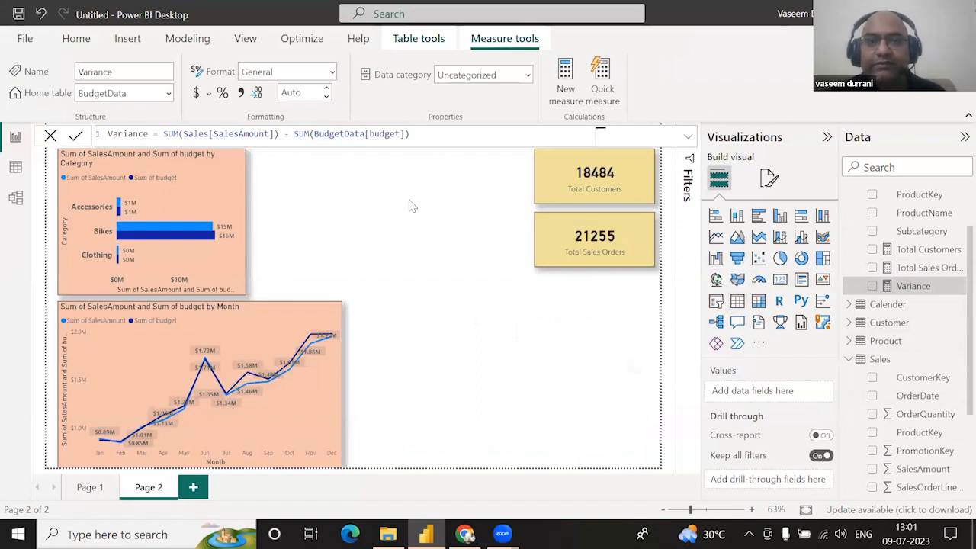
# Duplicate the sales and budget by Category bar chart and place the copy between the original and the cards
pyautogui.click(219, 195)
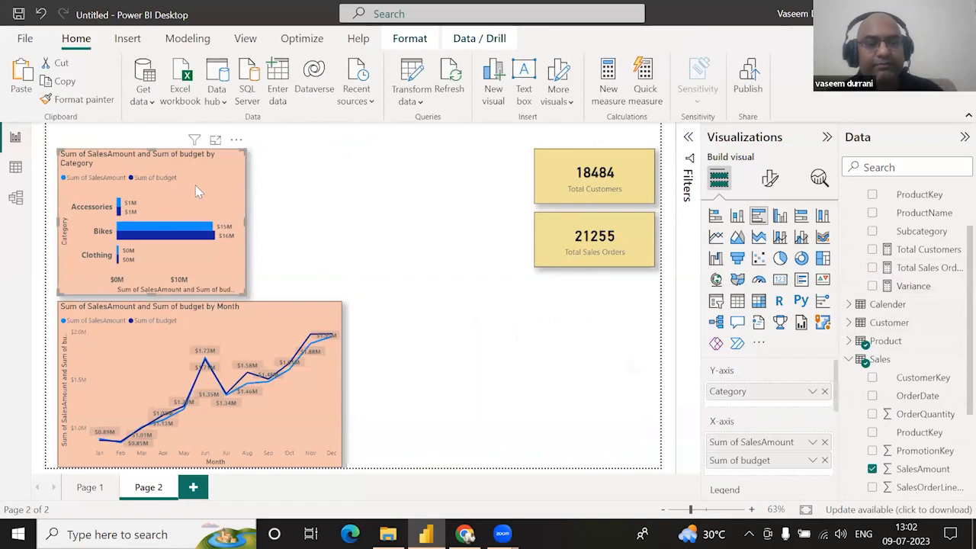
pyautogui.hotkey('ctrl', 'c')
pyautogui.hotkey('ctrl', 'v')
pyautogui.moveTo(196, 185); pyautogui.dragTo(433, 181)
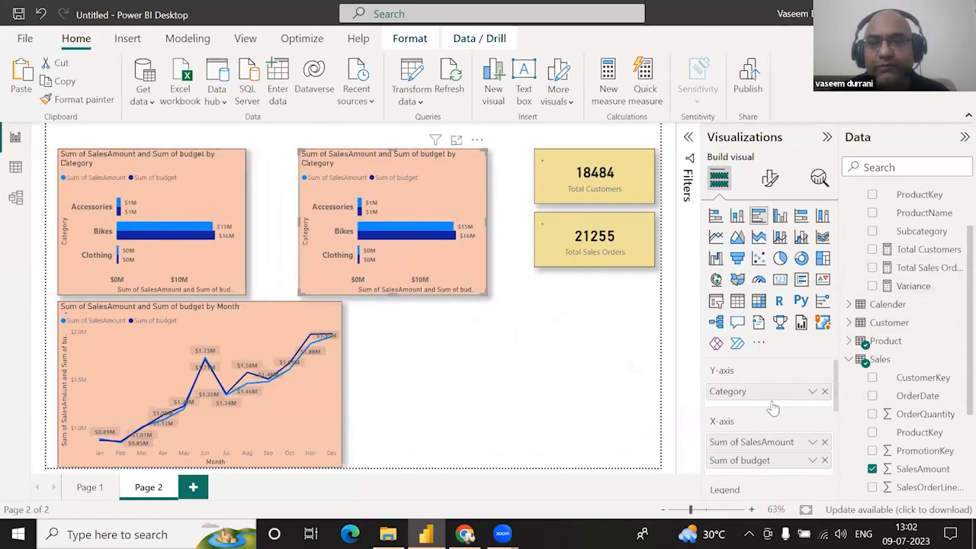
# Replace Sum of SalesAmount and Sum of budget on the duplicate bar chart's X-axis with the Variance measure
pyautogui.click(824, 442)
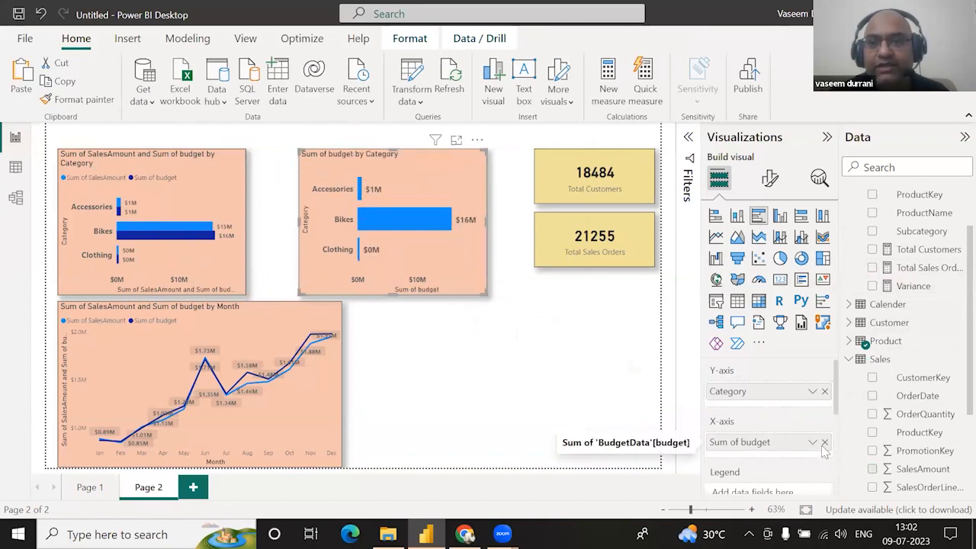
pyautogui.click(824, 442)
pyautogui.moveTo(909, 295); pyautogui.dragTo(782, 450)
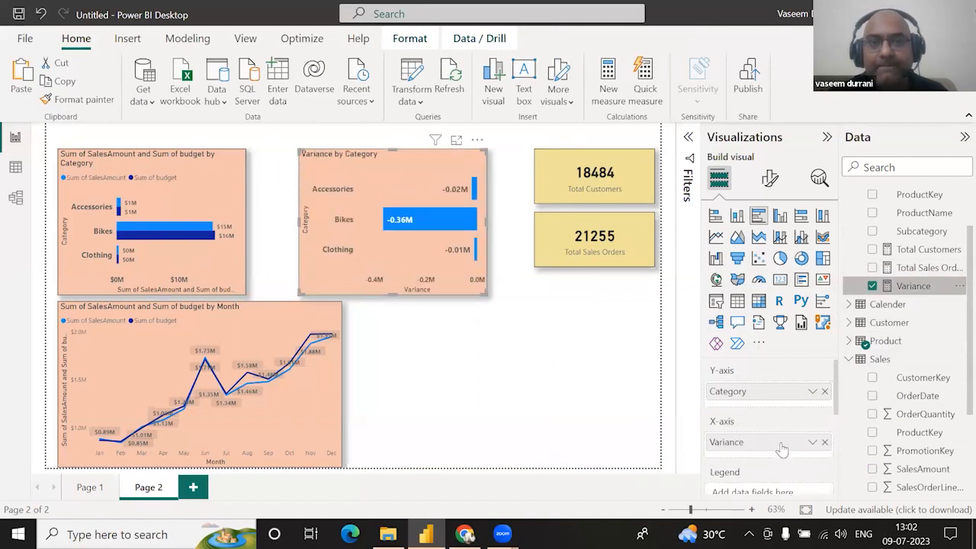
# Set the Variance by Category chart's data label display units to Thousands and format the Variance measure as Currency
pyautogui.click(772, 179)
pyautogui.scroll(-1, 777, 346)
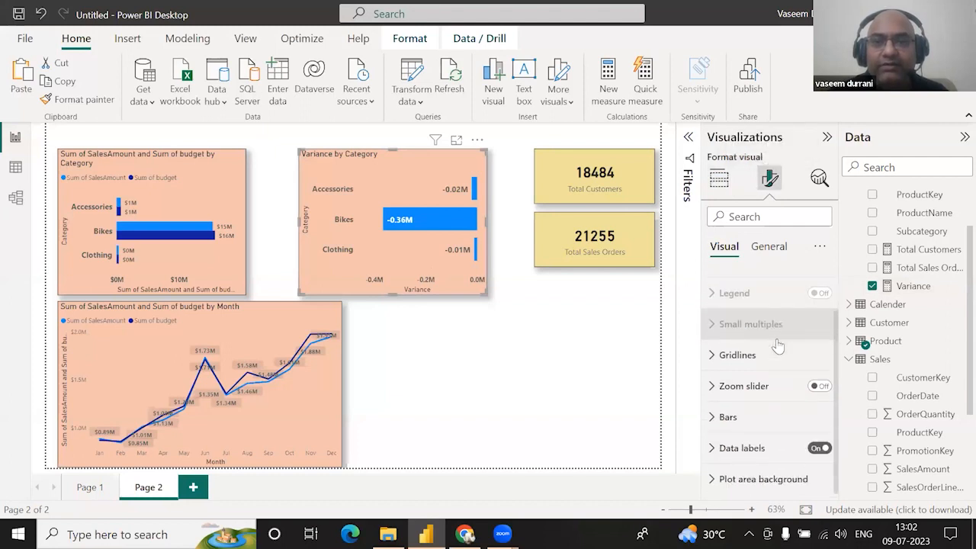
pyautogui.click(717, 451)
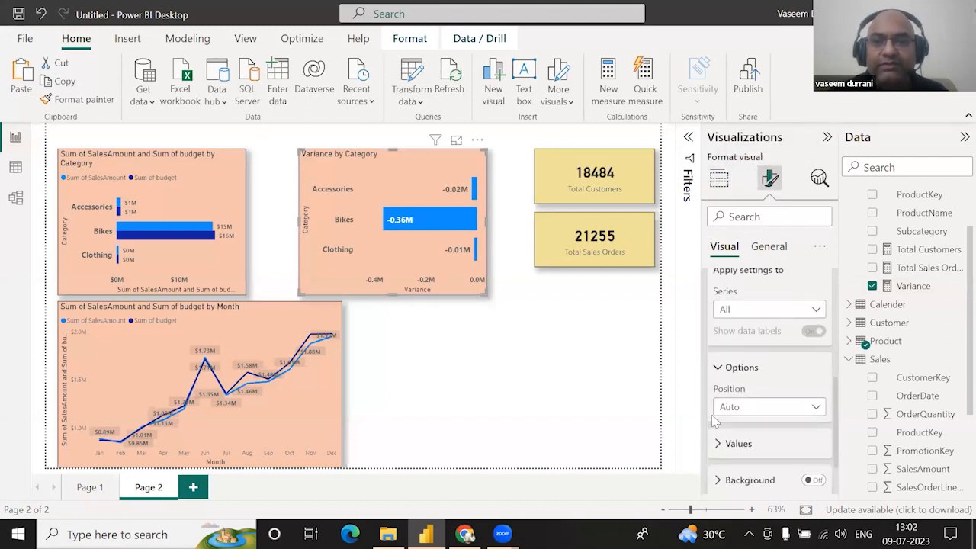
pyautogui.click(716, 391)
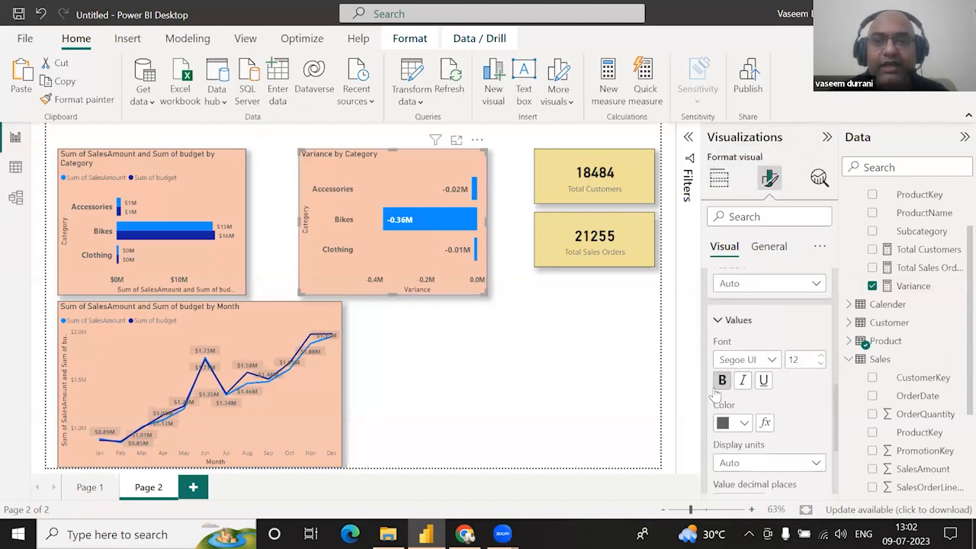
pyautogui.scroll(-1, 716, 393)
pyautogui.click(751, 401)
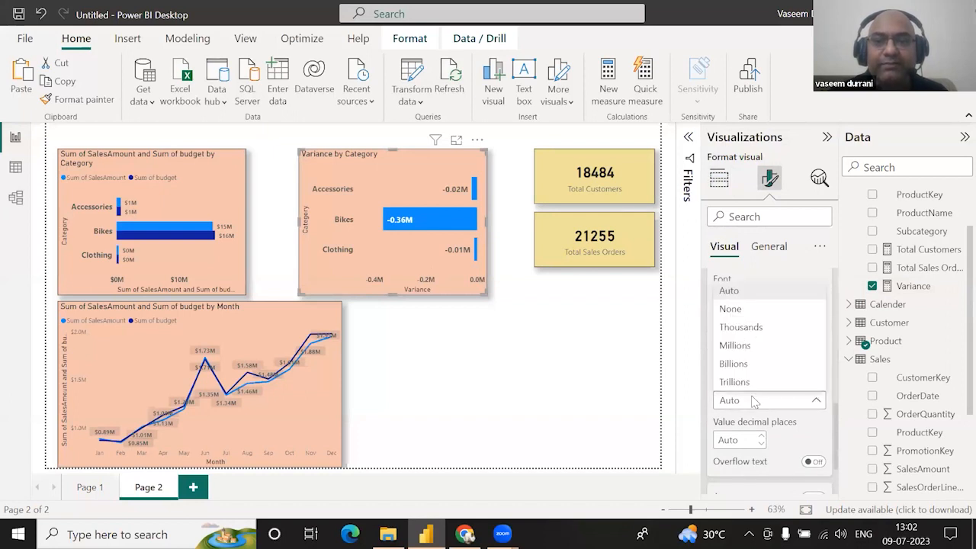
pyautogui.click(729, 310)
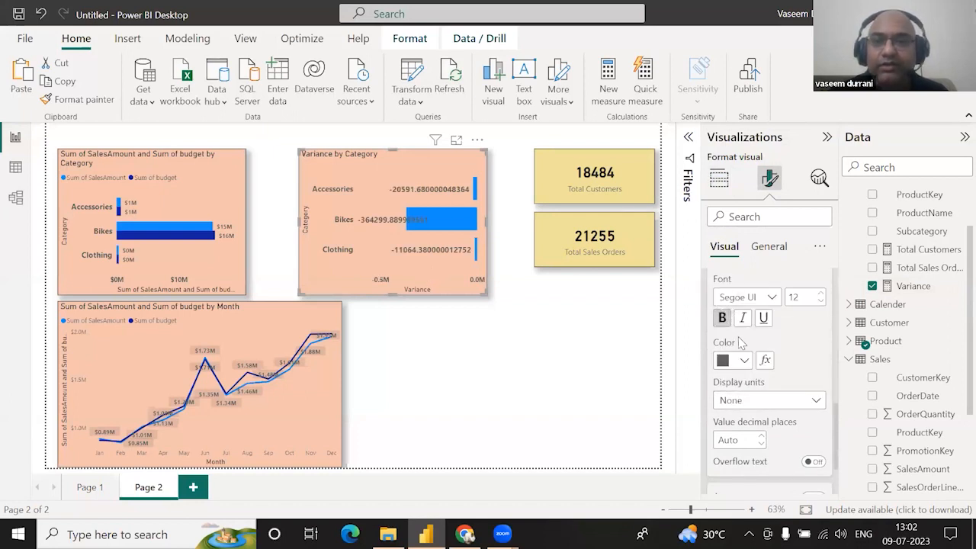
pyautogui.click(753, 399)
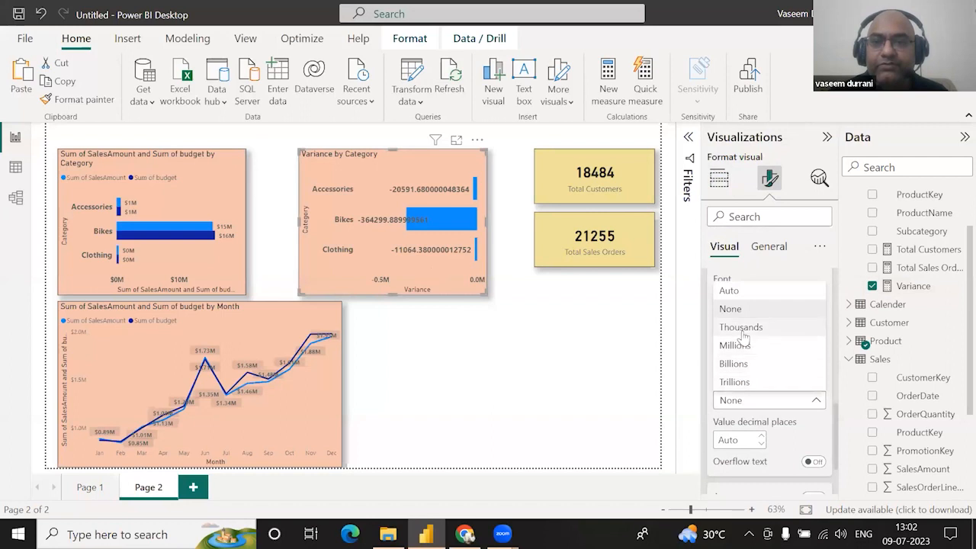
pyautogui.click(741, 328)
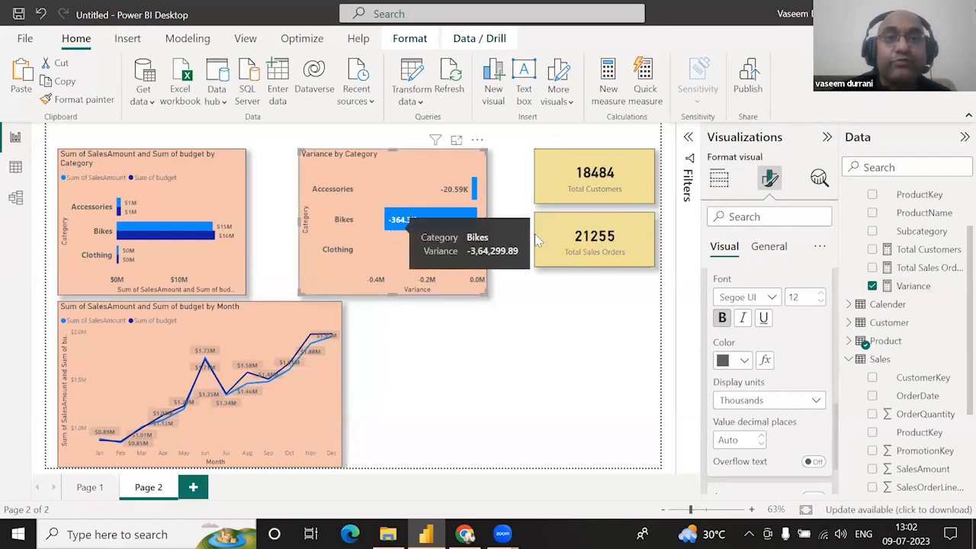
pyautogui.click(904, 289)
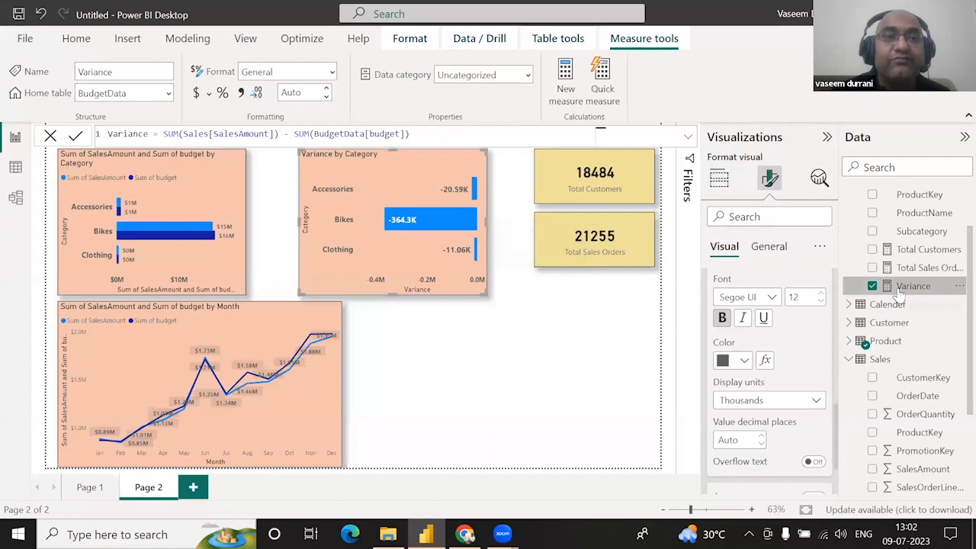
pyautogui.click(196, 93)
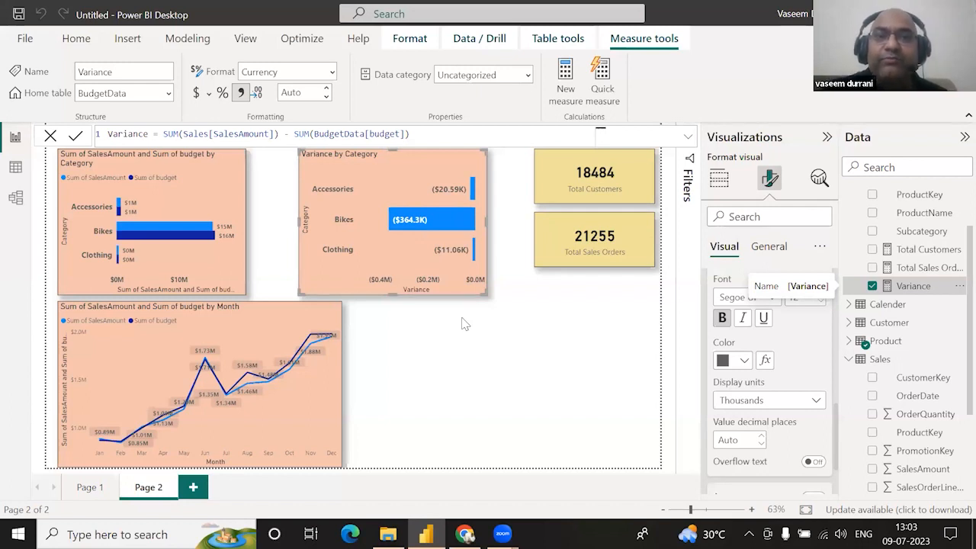
# Set up gradient conditional formatting for the Variance by Category chart's bar colors, based on the Variance measure
pyautogui.click(717, 183)
pyautogui.click(772, 186)
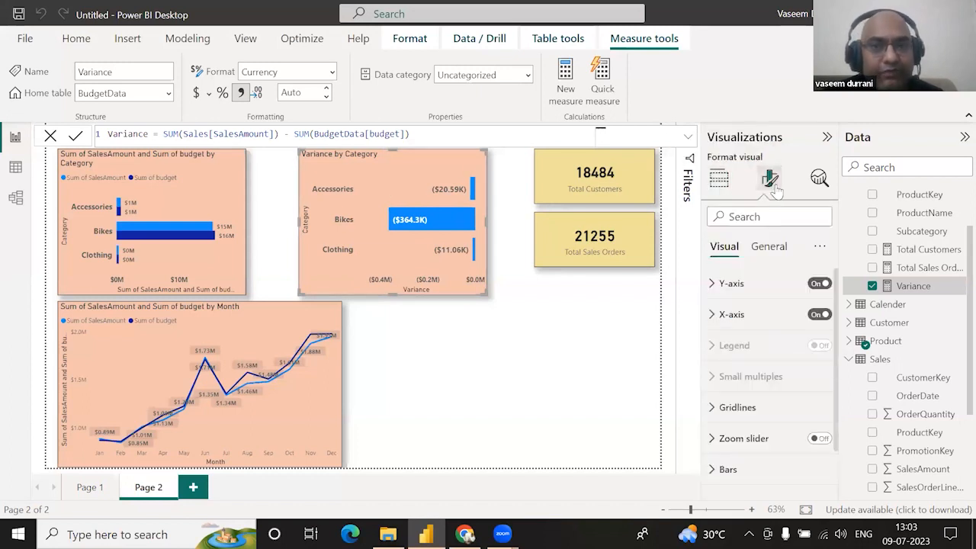
pyautogui.scroll(-1, 770, 358)
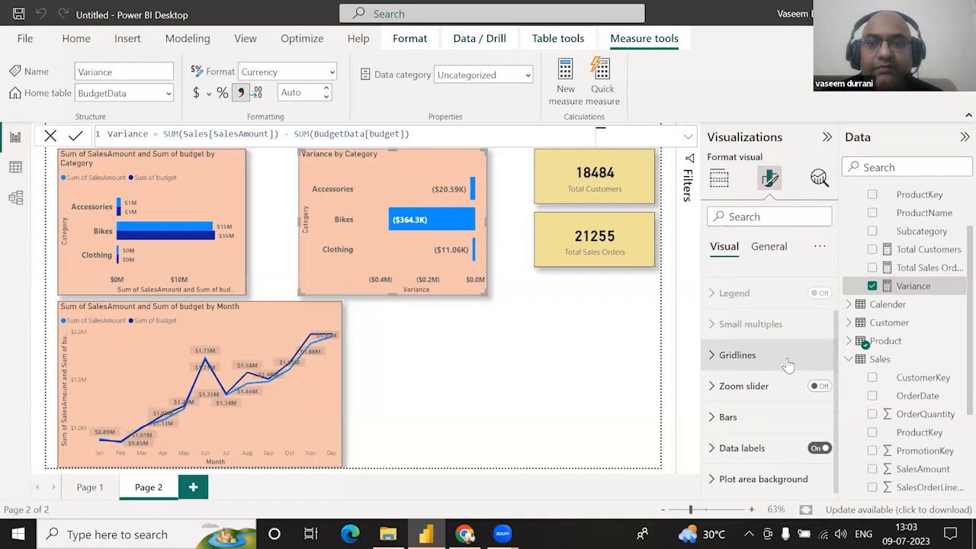
pyautogui.click(714, 421)
pyautogui.scroll(-2, 714, 425)
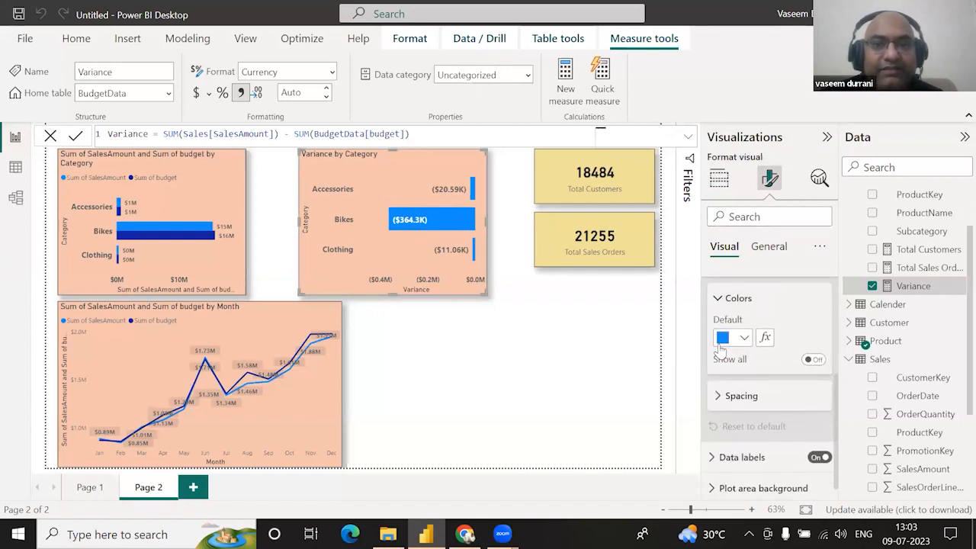
pyautogui.click(765, 339)
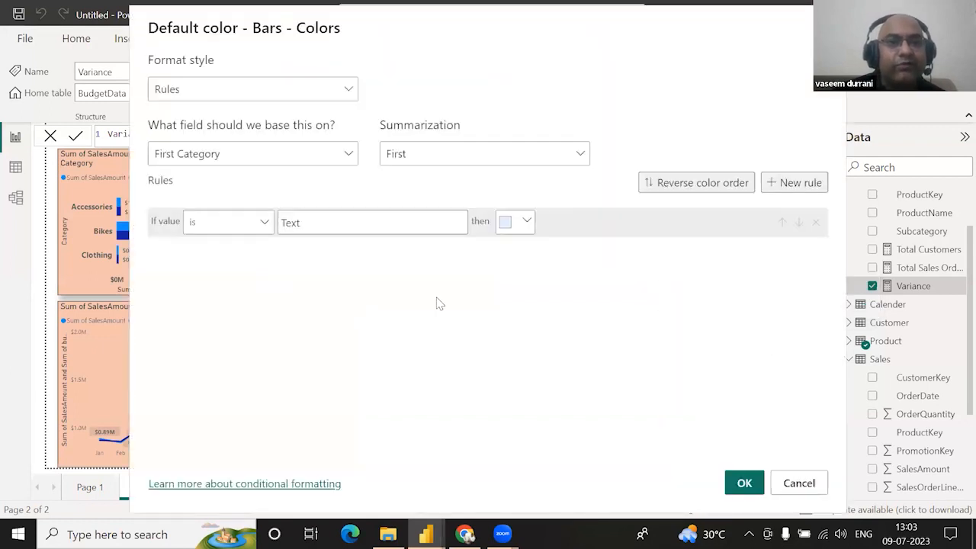
pyautogui.click(199, 95)
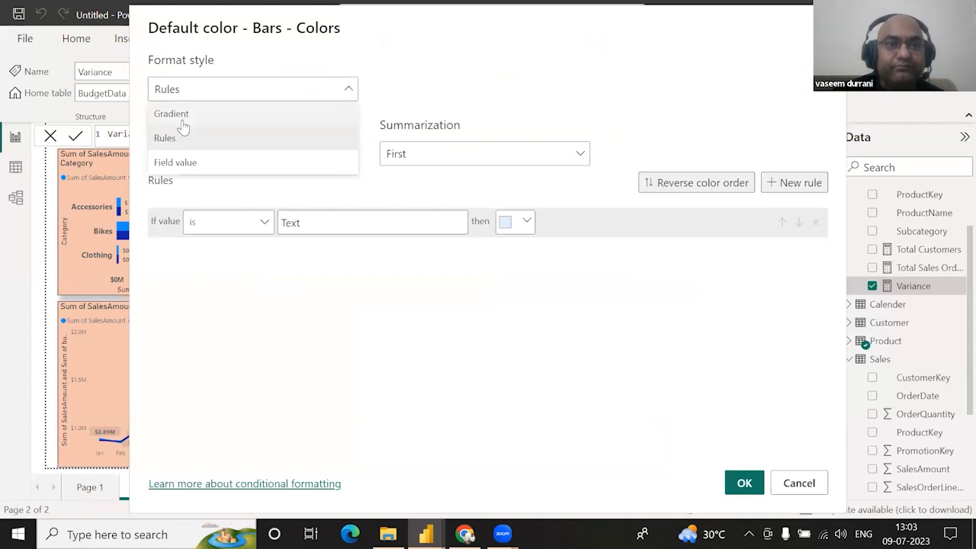
pyautogui.click(172, 114)
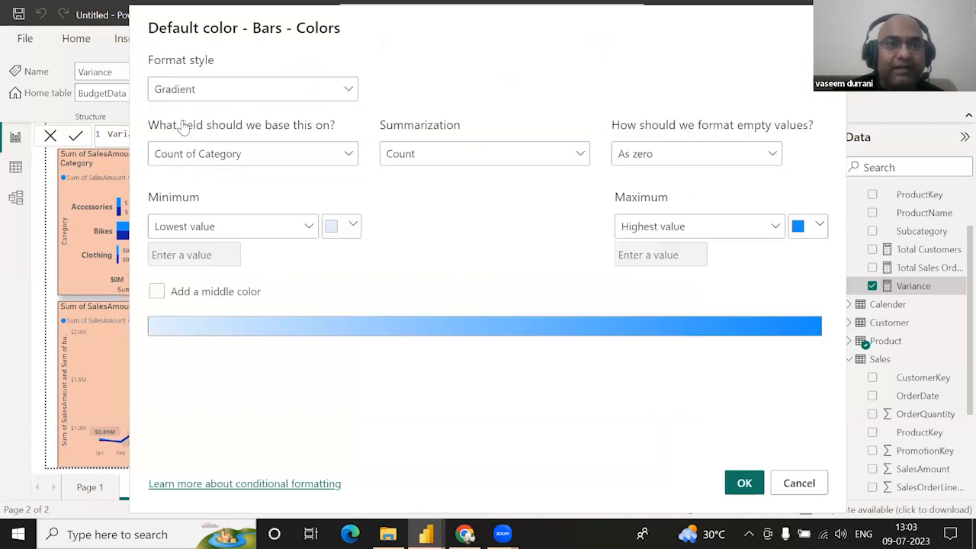
pyautogui.click(301, 158)
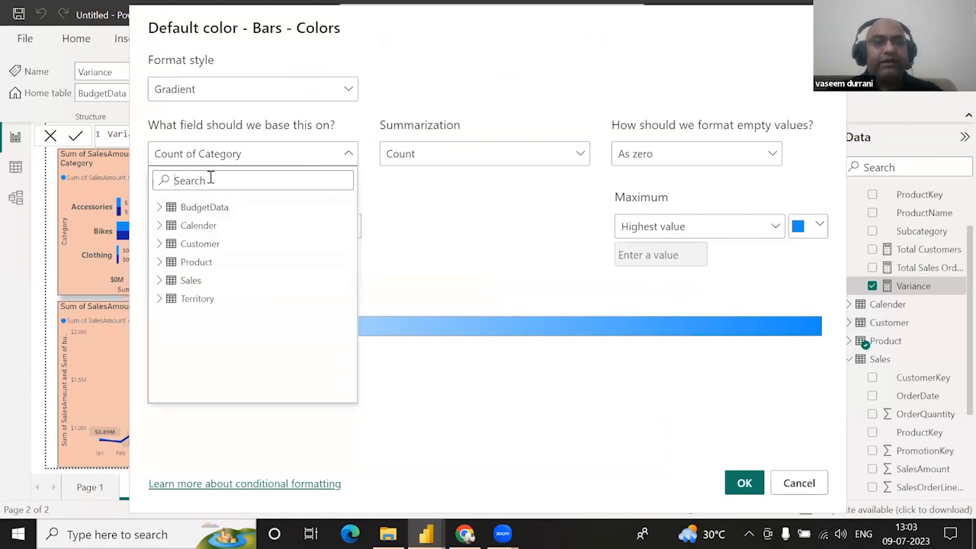
pyautogui.write('var')
pyautogui.click(215, 228)
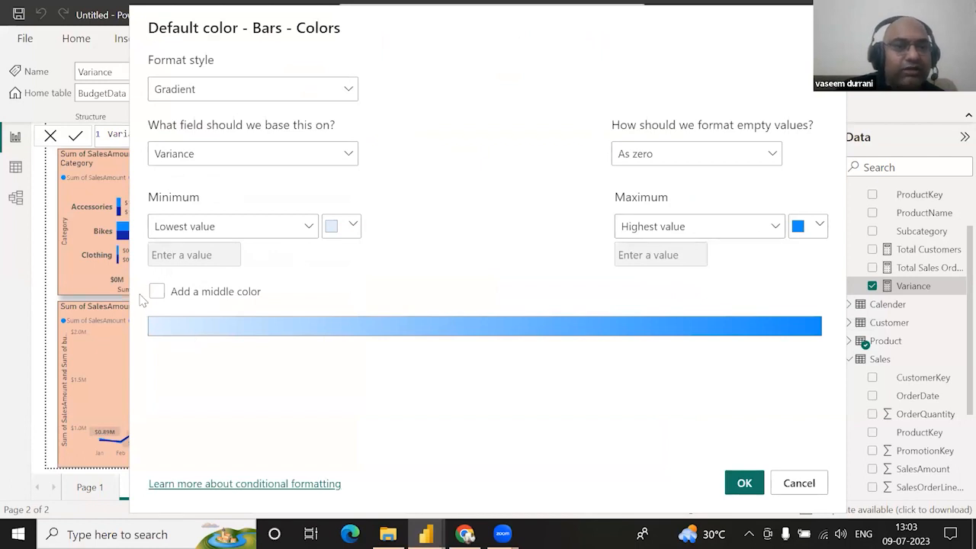
# Add a middle color to the bar gradient, set the minimum to light red and the maximum to dark red, and apply it
pyautogui.click(158, 295)
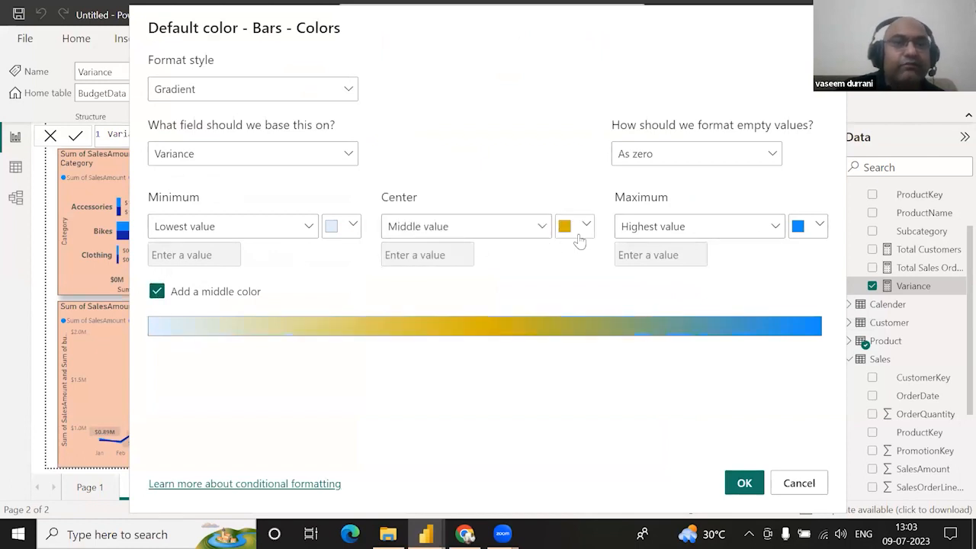
pyautogui.click(352, 226)
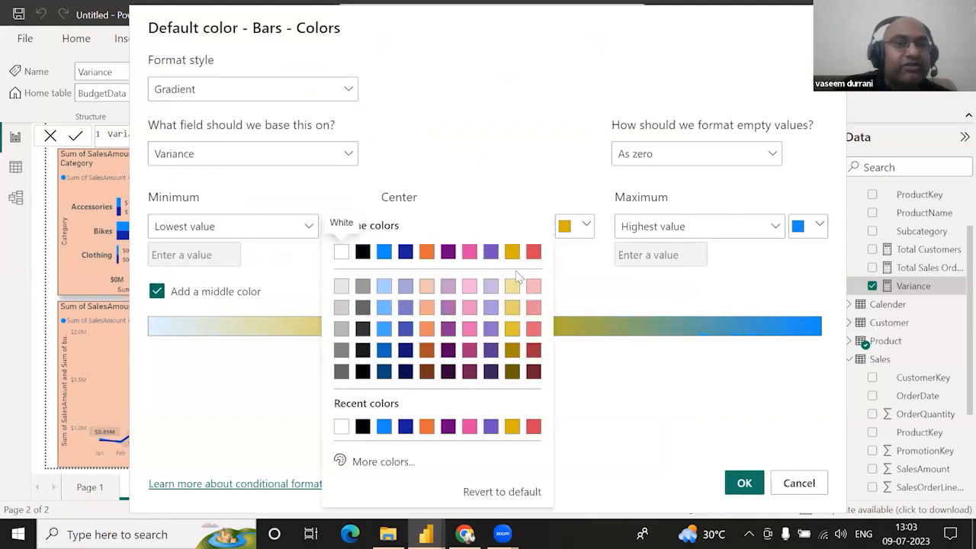
pyautogui.click(533, 288)
pyautogui.click(819, 225)
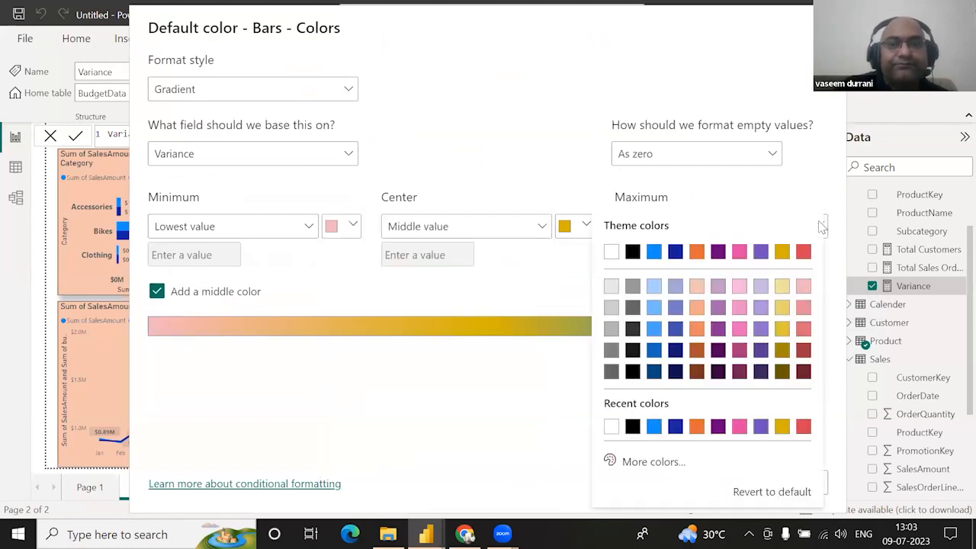
pyautogui.click(803, 371)
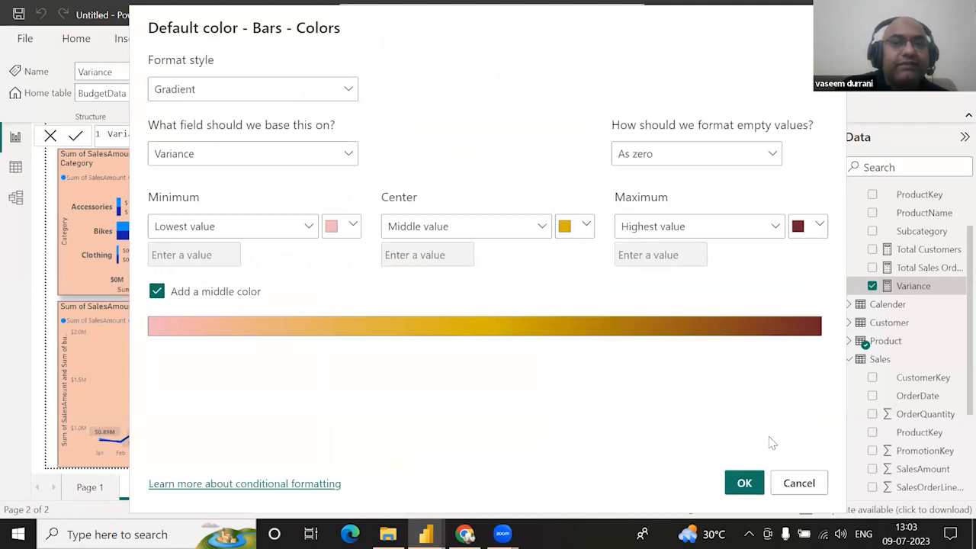
pyautogui.click(744, 482)
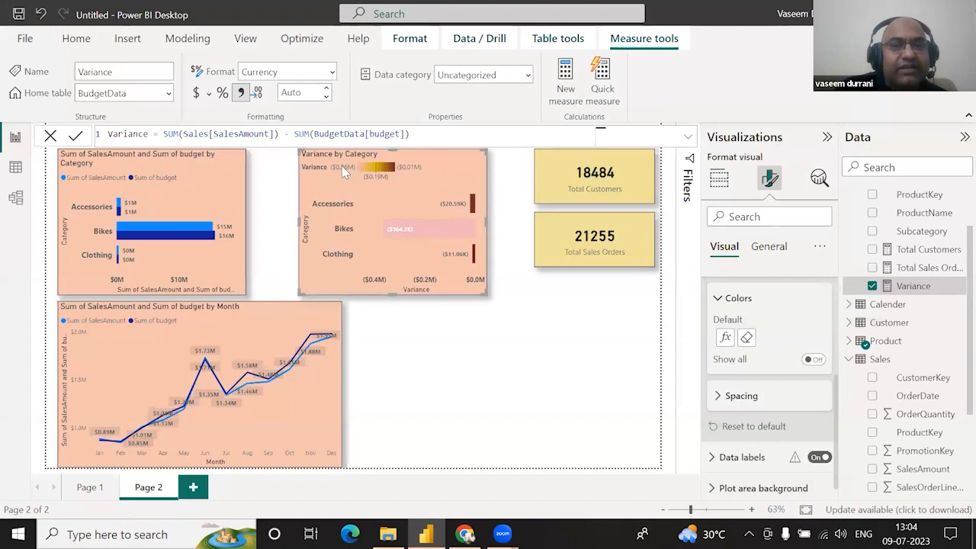
# Turn off the legend on the Variance by Category chart
pyautogui.scroll(3, 758, 354)
pyautogui.click(817, 351)
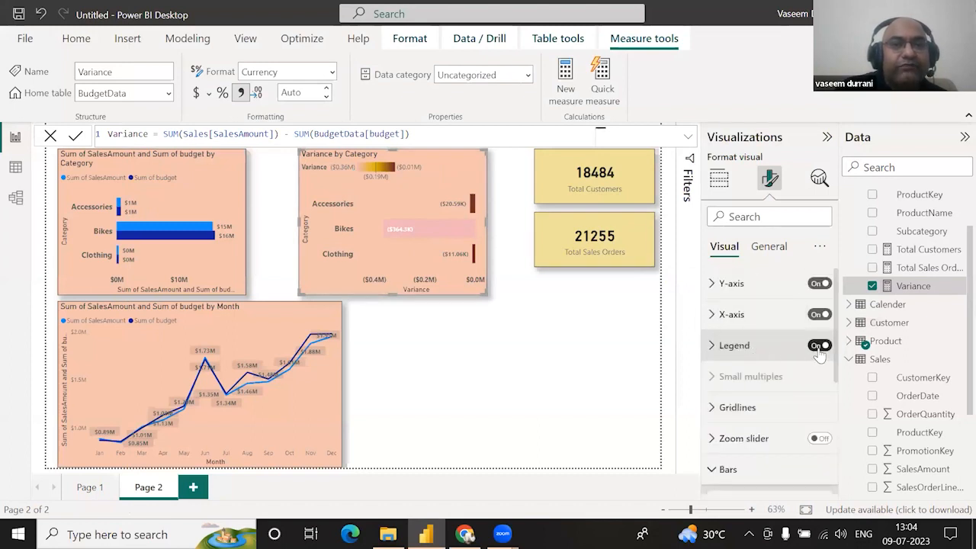
pyautogui.click(546, 384)
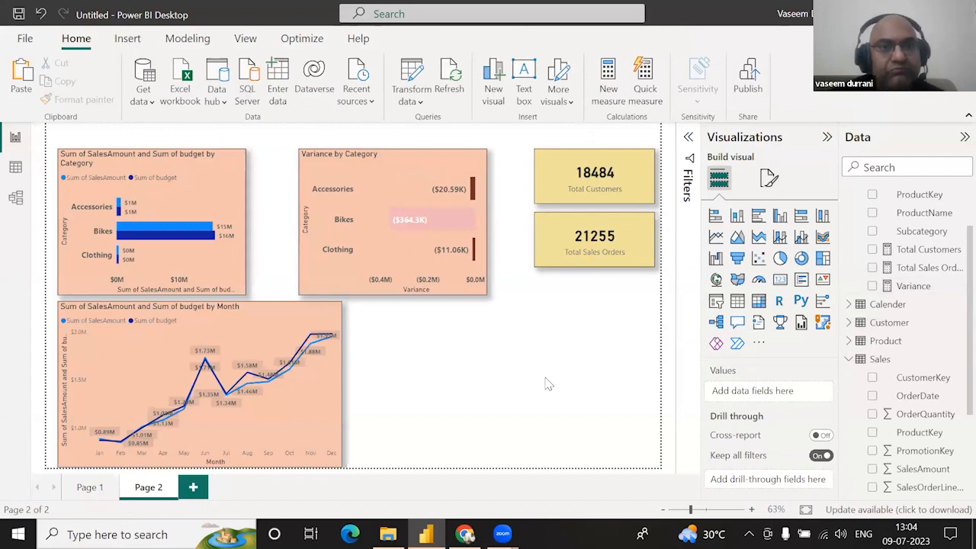
# Check the Year filter applied to the report page
pyautogui.click(687, 137)
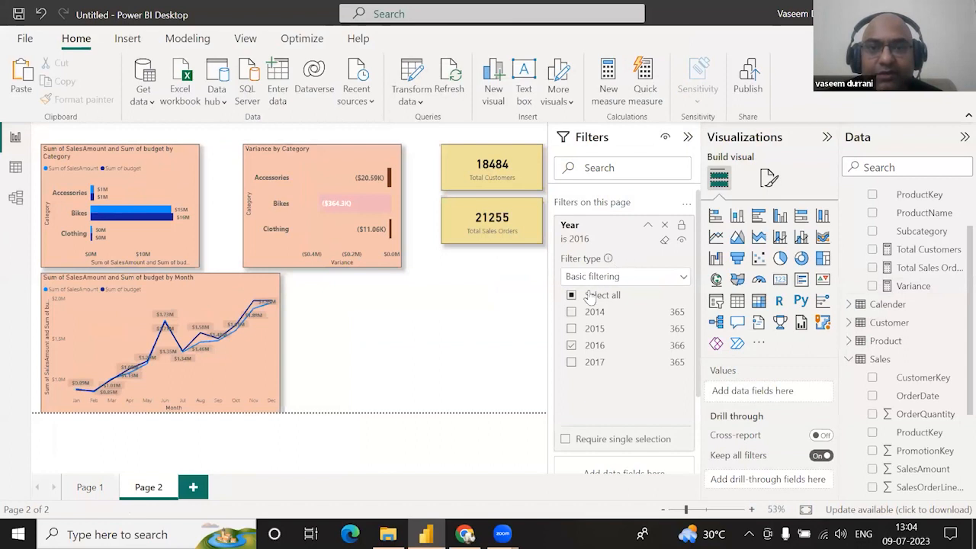
pyautogui.click(685, 137)
pyautogui.click(263, 313)
pyautogui.click(508, 354)
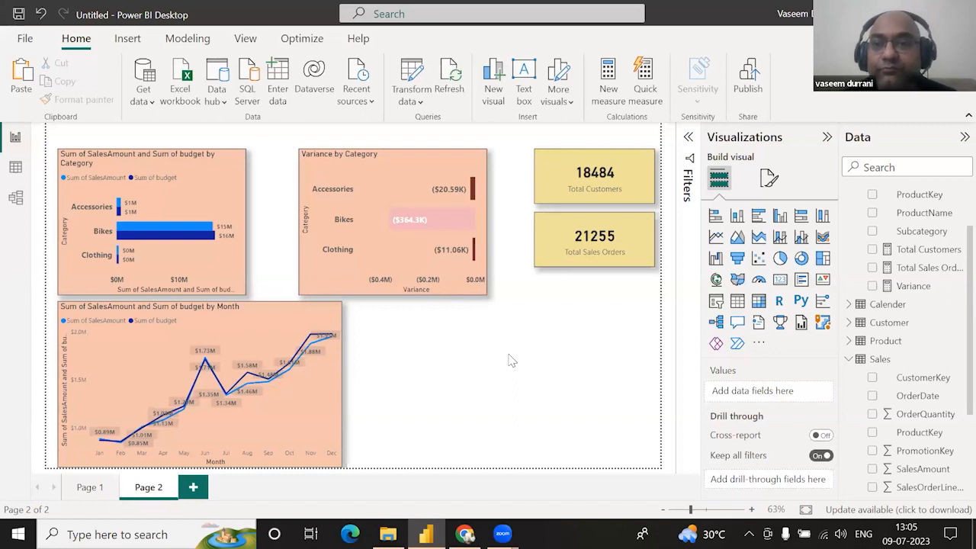
# Insert a table visual beside the monthly line chart and widen it toward the page's edge
pyautogui.click(850, 361)
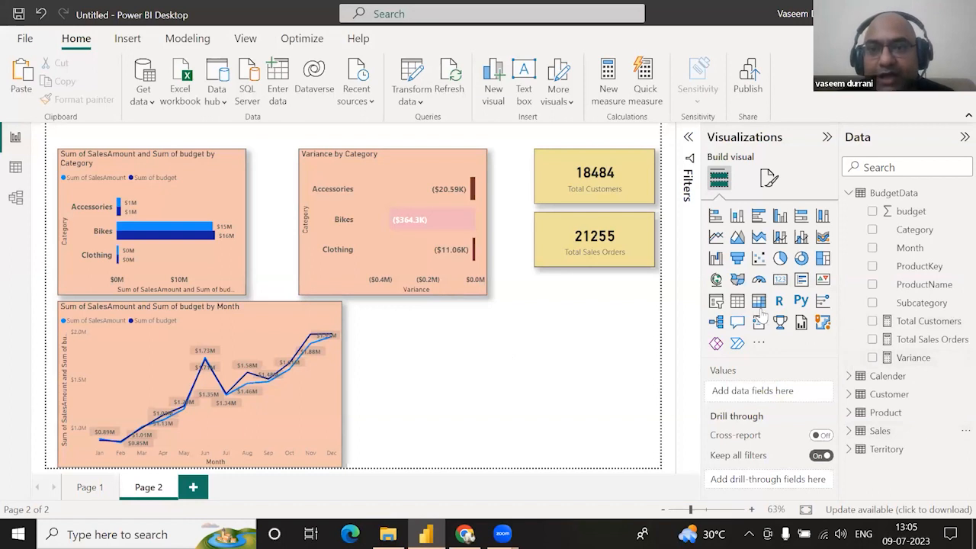
pyautogui.click(737, 302)
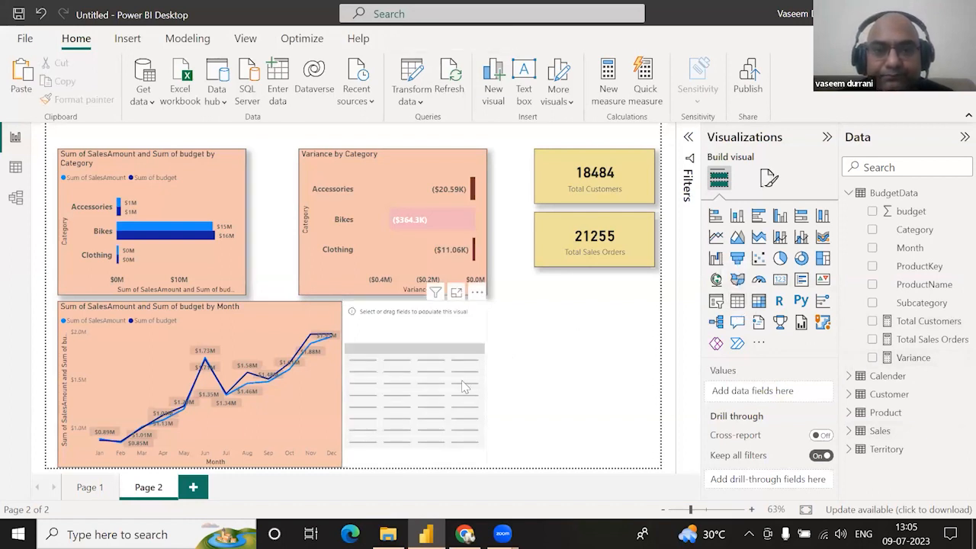
pyautogui.moveTo(484, 390); pyautogui.dragTo(555, 395)
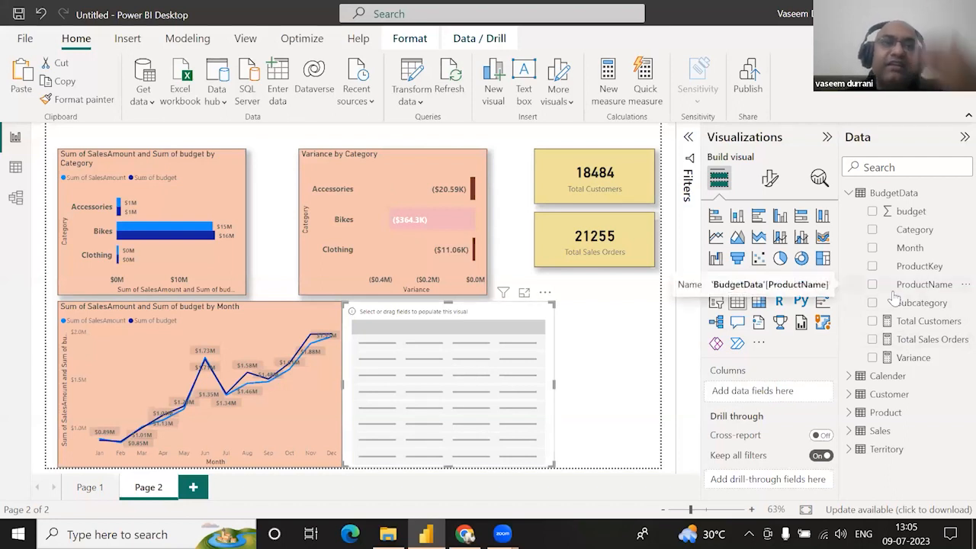
# Add the Customer table's FullName field as a table column and shift the table slightly away from the line chart
pyautogui.click(849, 395)
pyautogui.scroll(-5, 851, 401)
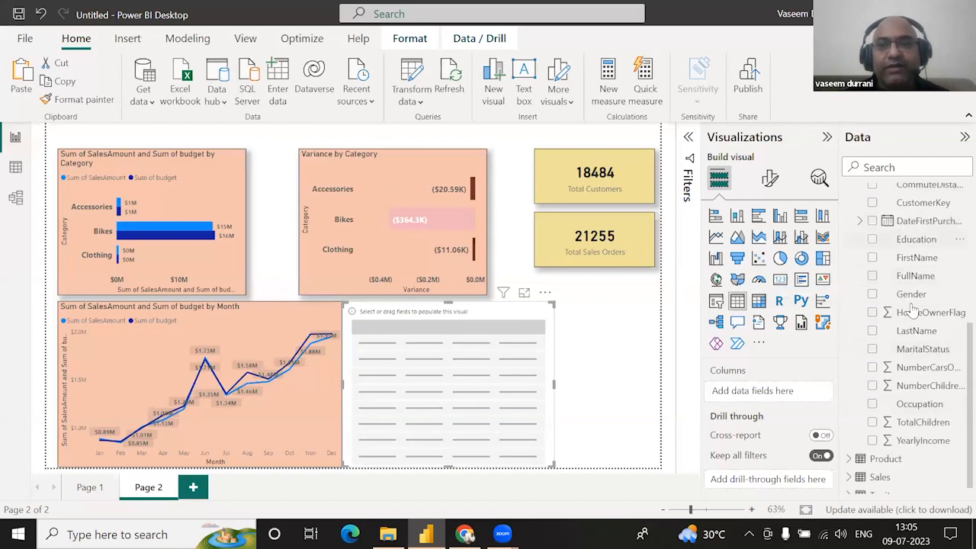
pyautogui.scroll(1, 907, 309)
pyautogui.moveTo(831, 345); pyautogui.dragTo(753, 399)
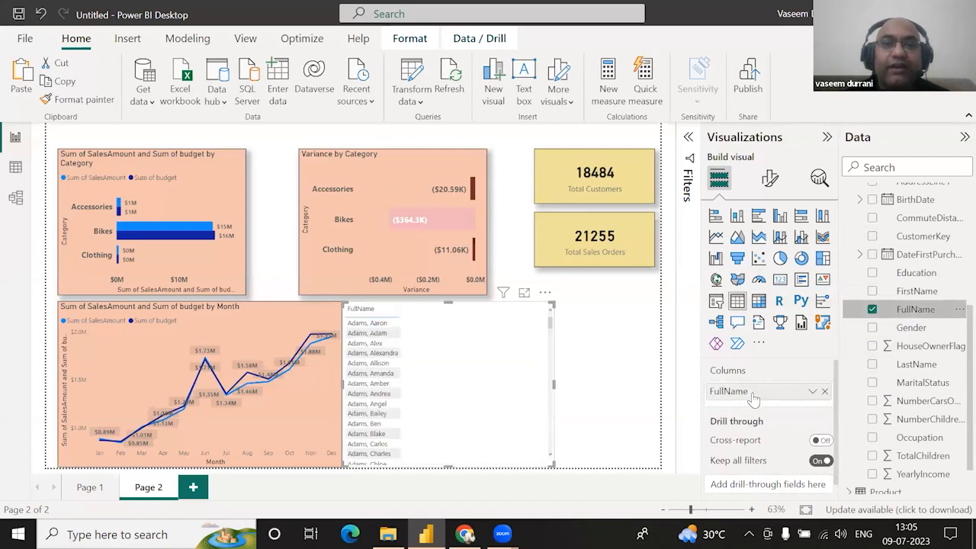
pyautogui.moveTo(467, 371); pyautogui.dragTo(492, 377)
pyautogui.moveTo(578, 319); pyautogui.dragTo(578, 346)
pyautogui.scroll(-15, 578, 358)
pyautogui.moveTo(580, 384); pyautogui.dragTo(580, 317)
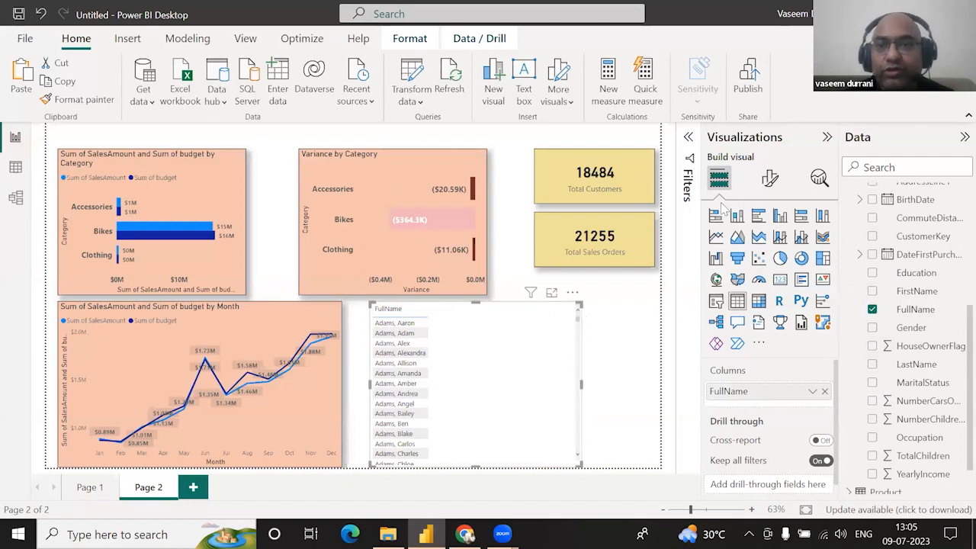
# Add SalesAmount from the Sales table as the second column of the customer table visual
pyautogui.scroll(3, 884, 290)
pyautogui.scroll(2, 884, 290)
pyautogui.scroll(-5, 869, 381)
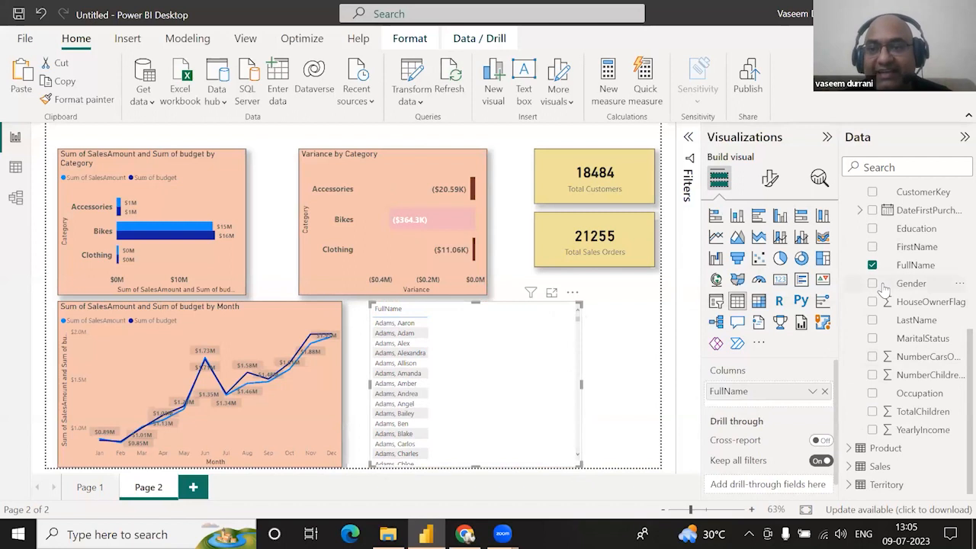
pyautogui.click(849, 466)
pyautogui.scroll(-4, 907, 347)
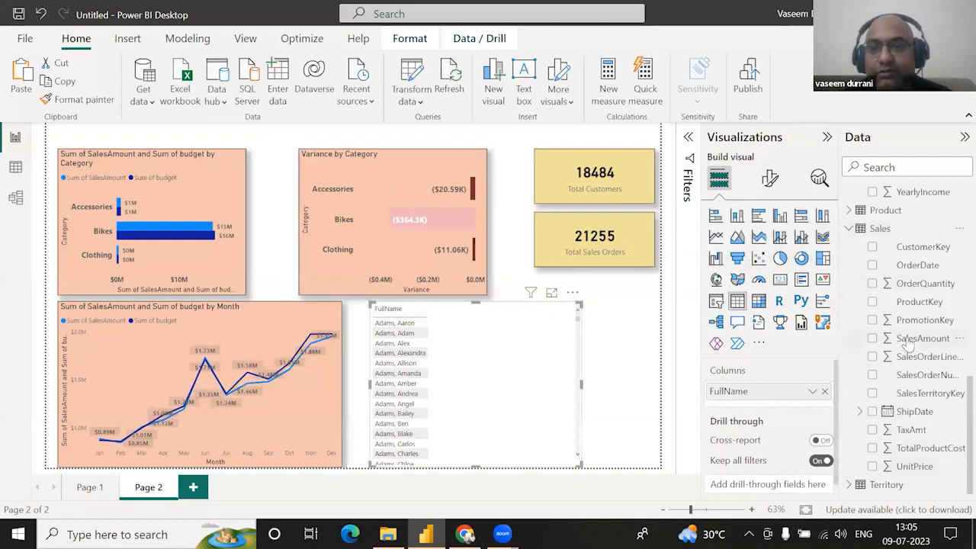
pyautogui.moveTo(911, 343); pyautogui.dragTo(771, 404)
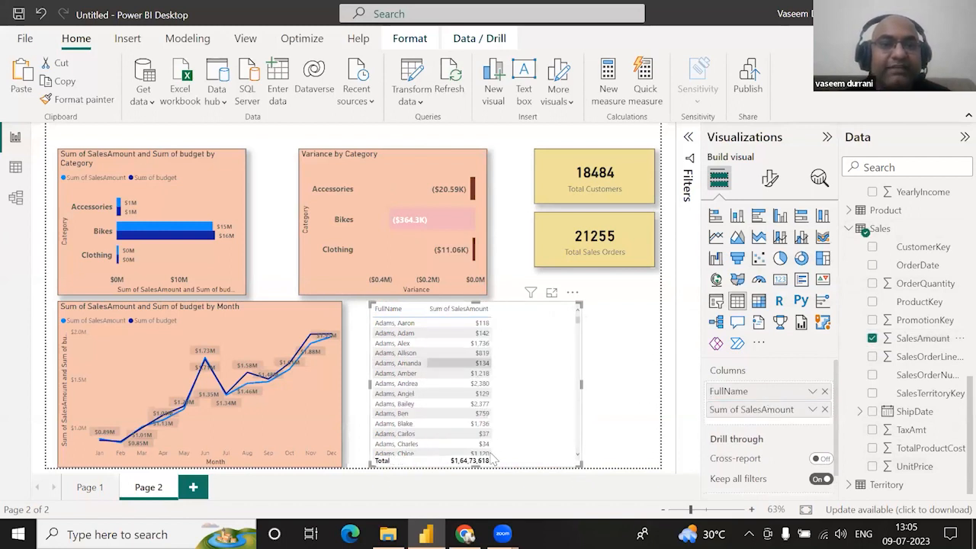
# Set the customer table visual's global font size to 13
pyautogui.click(769, 180)
pyautogui.click(733, 217)
pyautogui.write('size')
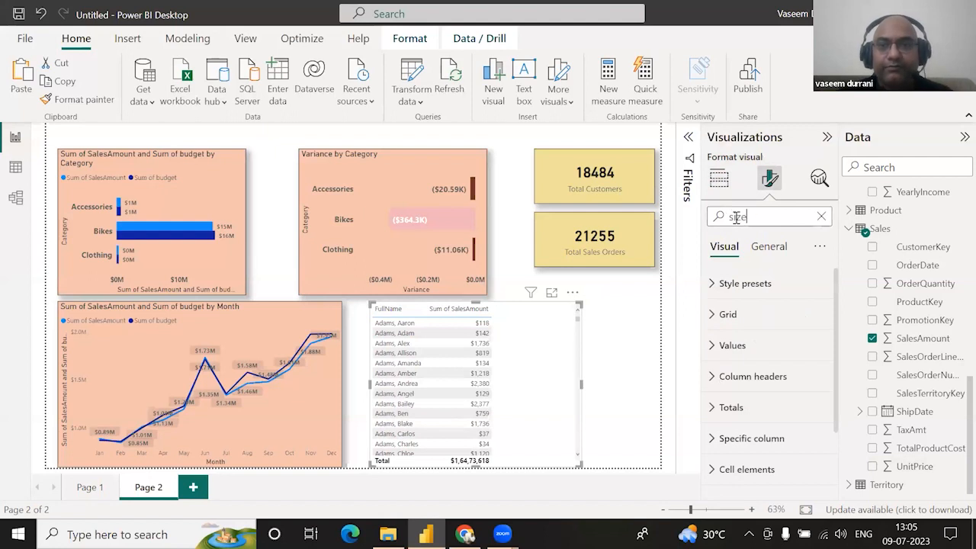
pyautogui.click(737, 325)
pyautogui.write('13')
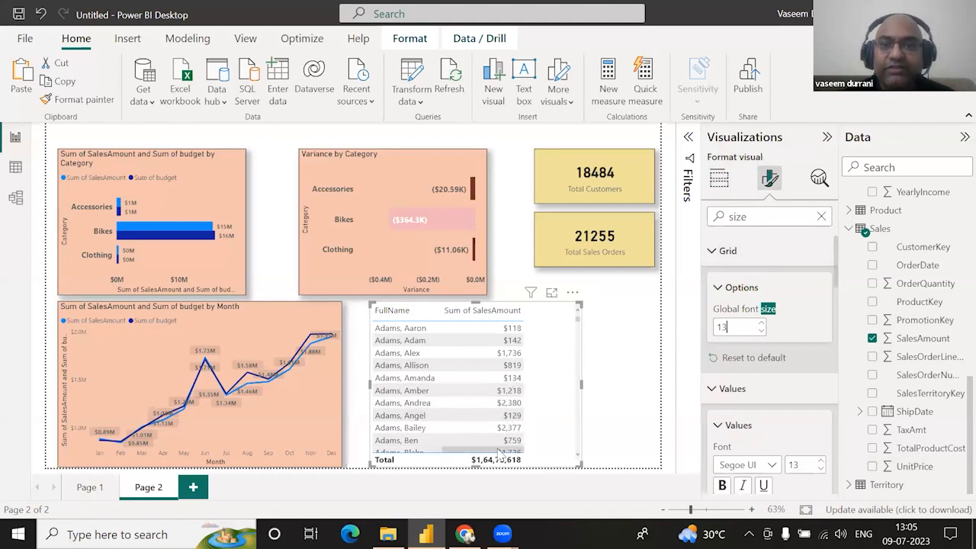
pyautogui.click(821, 216)
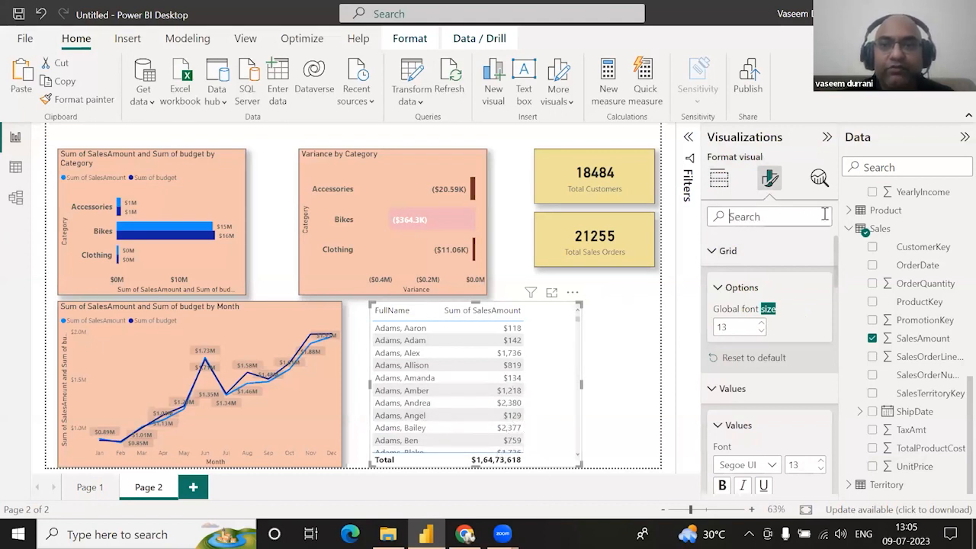
pyautogui.moveTo(578, 320)
pyautogui.mouseDown()
pyautogui.moveTo(579, 342)
pyautogui.moveTo(578, 309)
pyautogui.mouseUp()
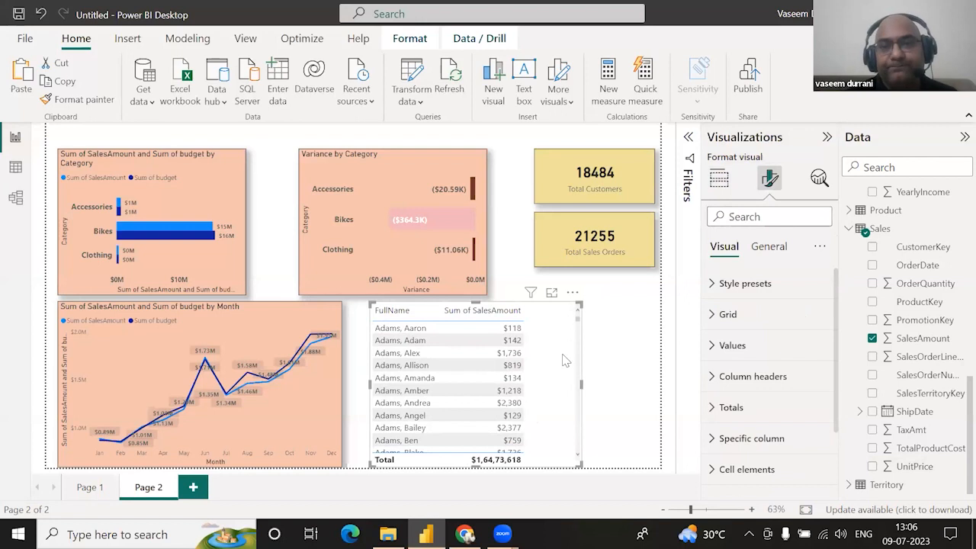
# Filter the customer table visual's FullName with a Top N filter showing the top 10 by Sum of SalesAmount
pyautogui.click(689, 138)
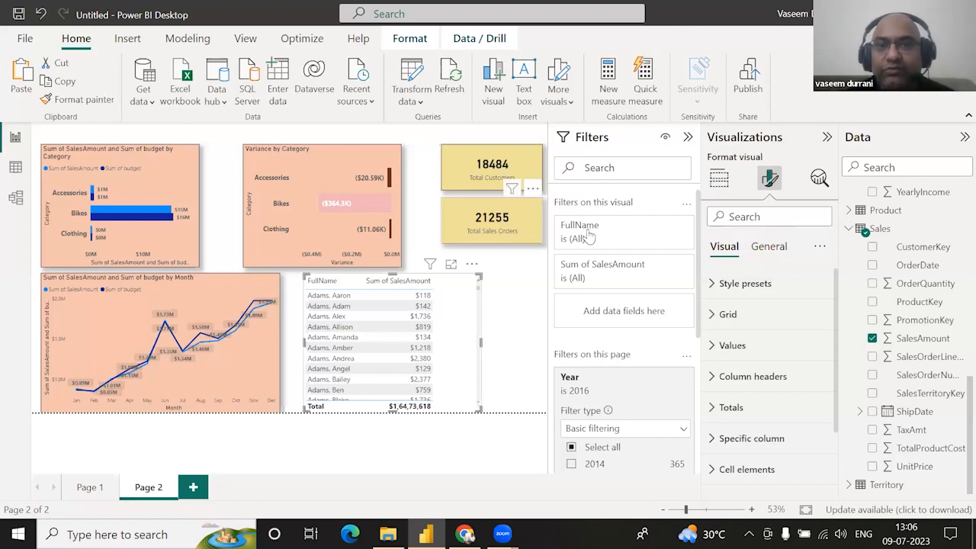
pyautogui.click(664, 229)
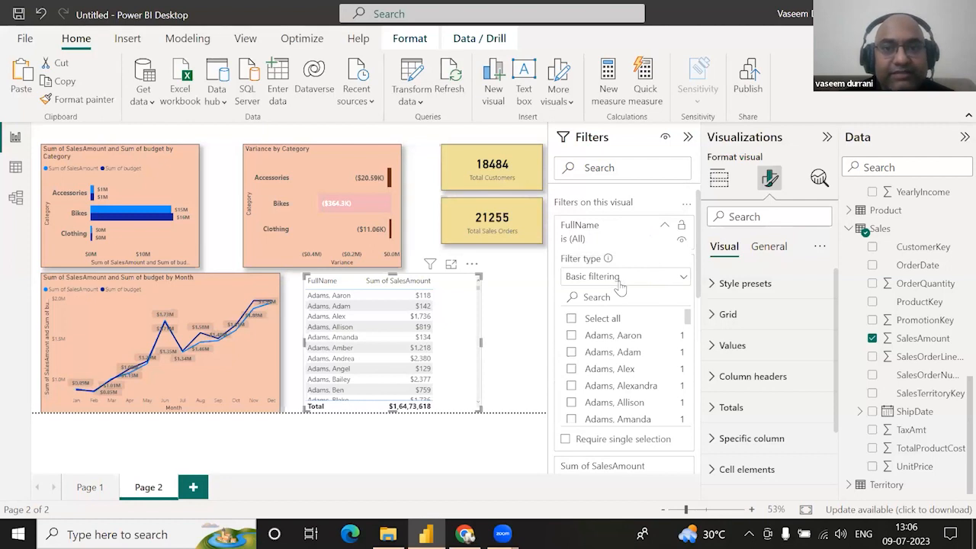
pyautogui.click(652, 279)
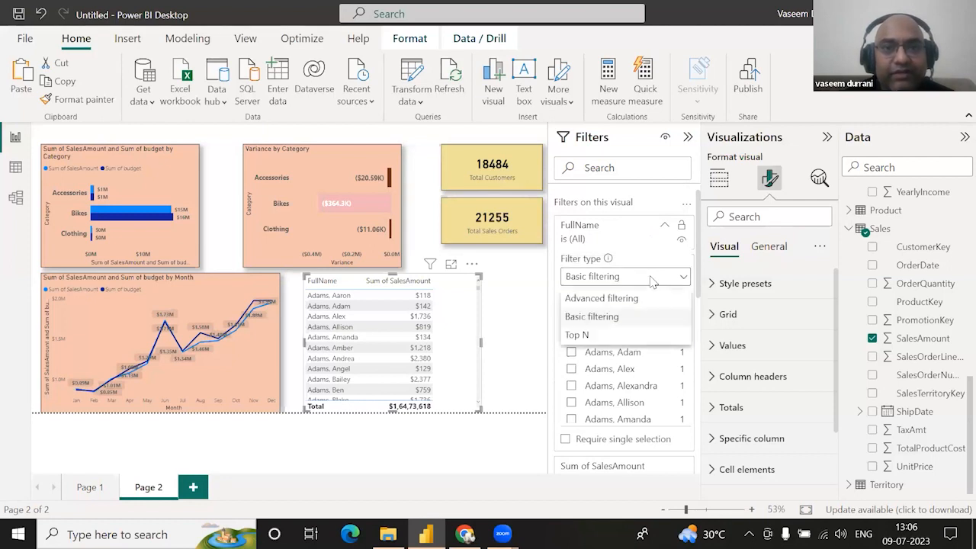
pyautogui.click(597, 339)
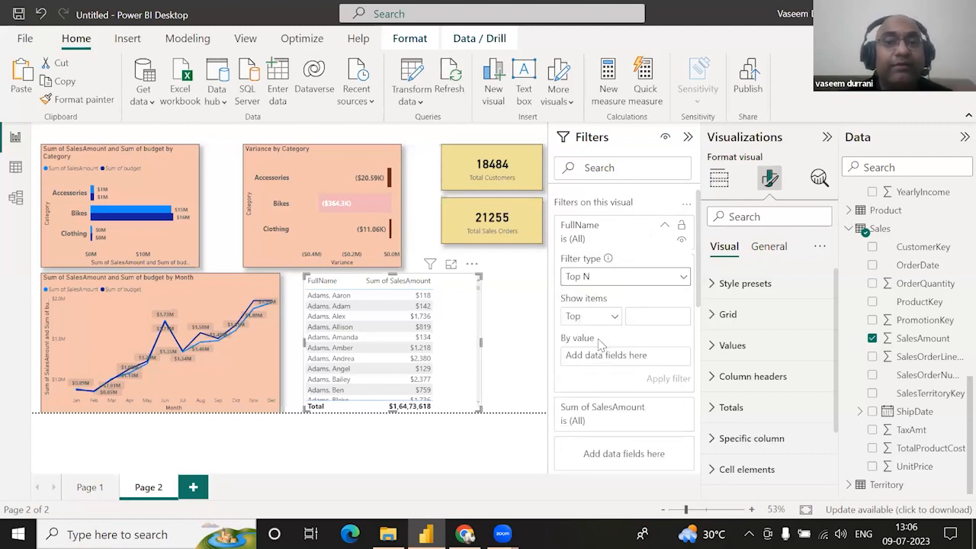
pyautogui.click(639, 319)
pyautogui.write('10')
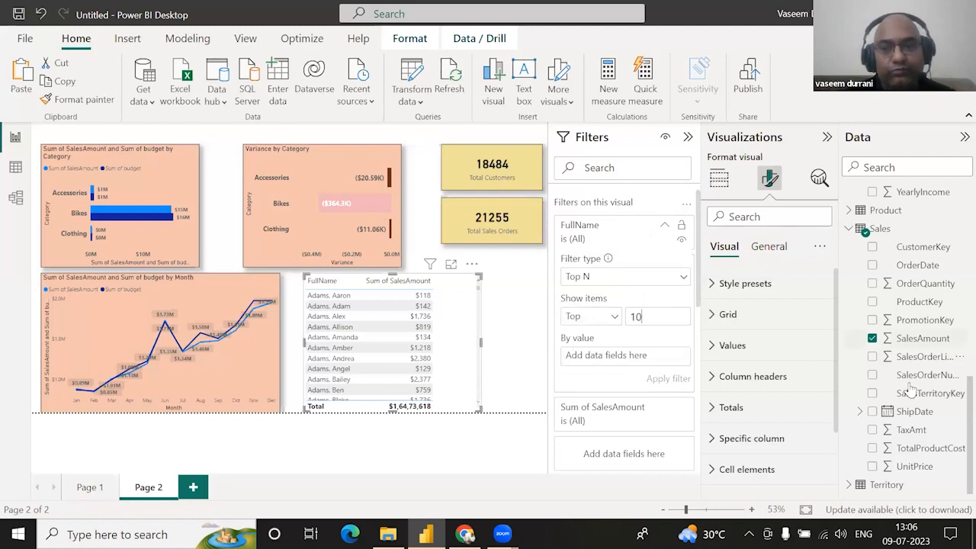
pyautogui.moveTo(909, 345); pyautogui.dragTo(654, 356)
pyautogui.click(668, 385)
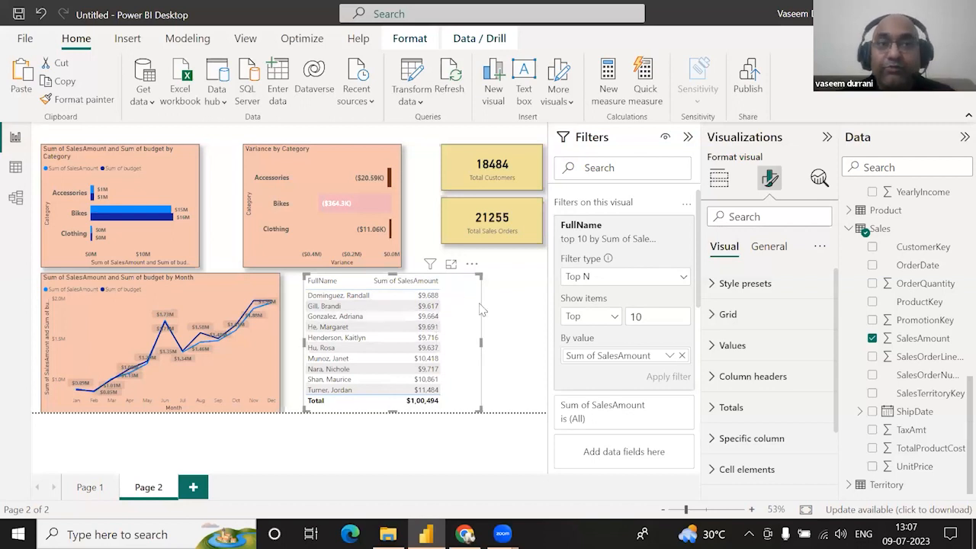
# Sort the customer table visual by Sum of SalesAmount in descending order
pyautogui.click(472, 264)
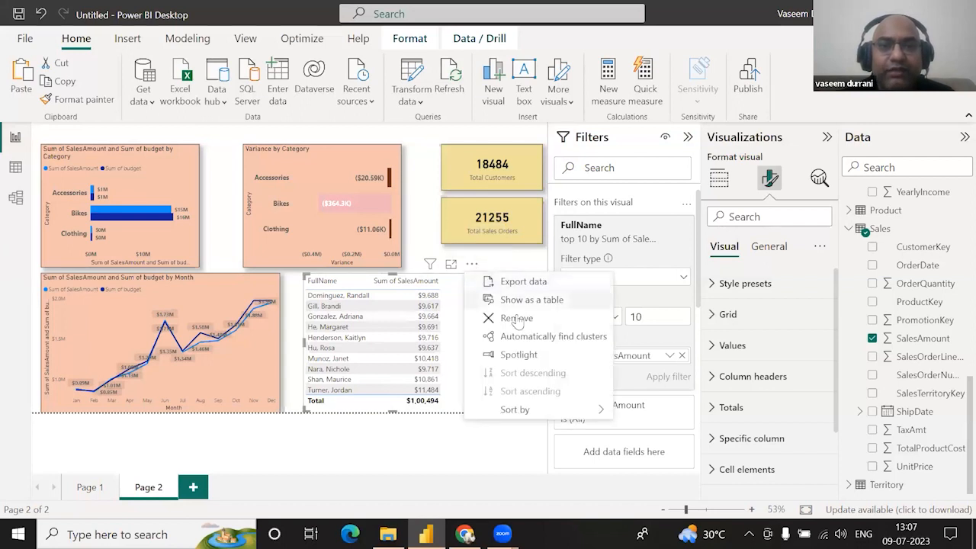
pyautogui.moveTo(551, 410)
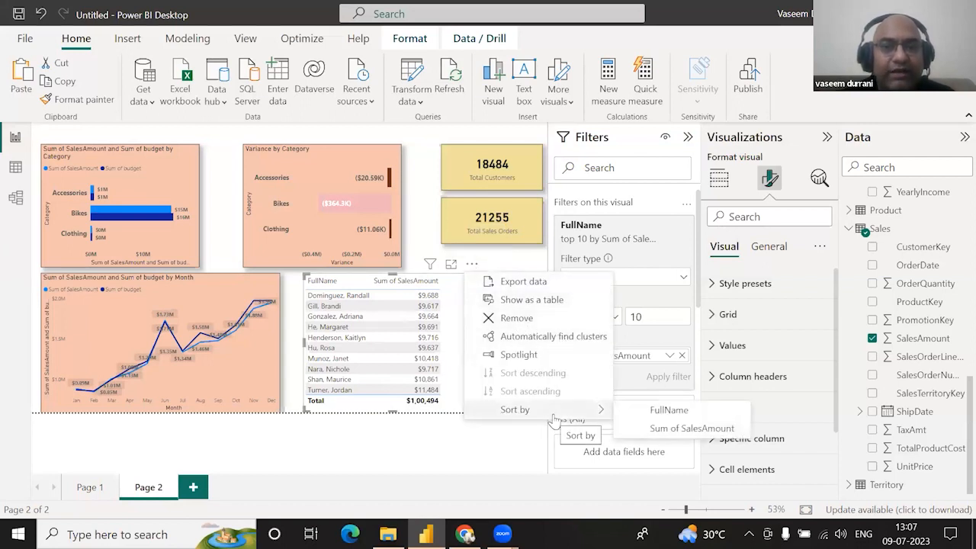
pyautogui.click(682, 429)
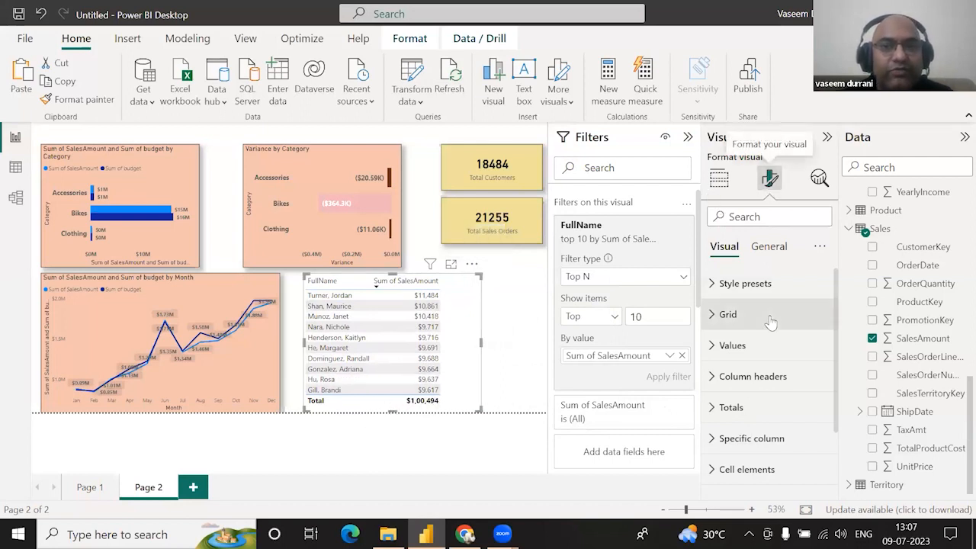
# Turn off the customer table's totals row and narrow the visual to fit its two columns more closely
pyautogui.scroll(-2, 770, 321)
pyautogui.click(729, 348)
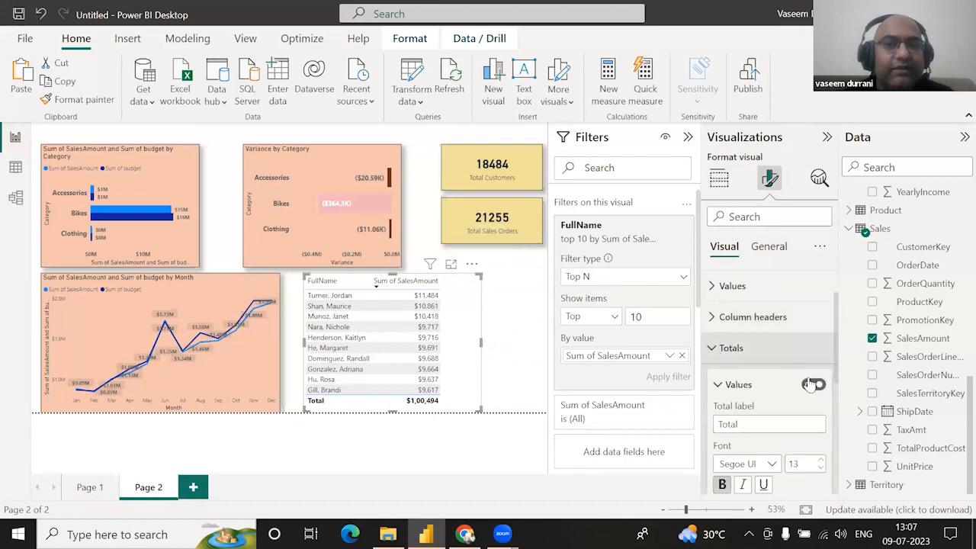
pyautogui.click(814, 385)
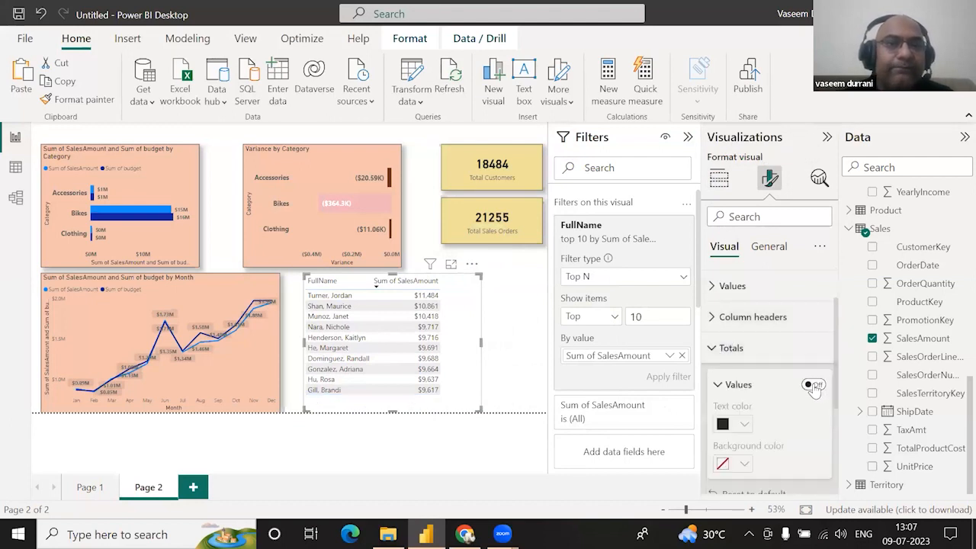
pyautogui.moveTo(479, 344); pyautogui.dragTo(457, 356)
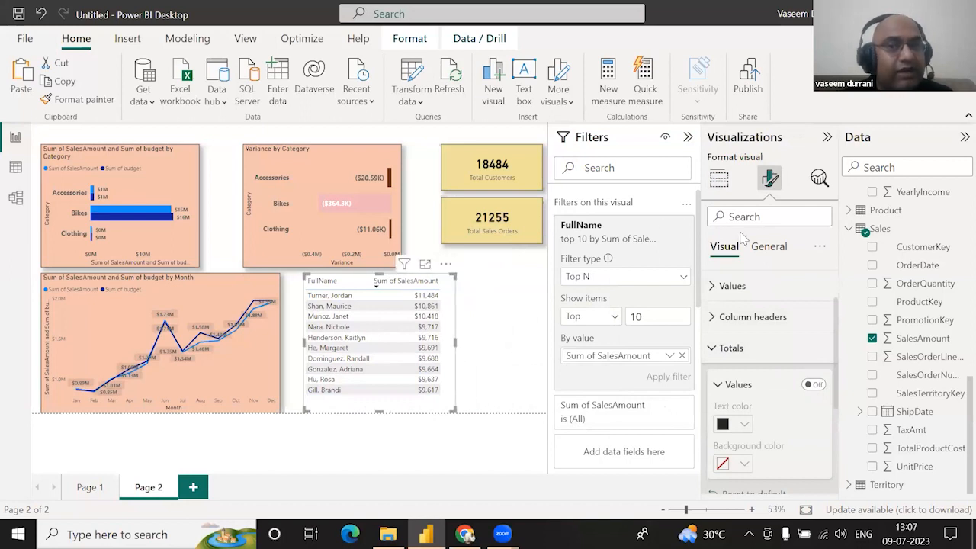
# Enable the customer table visual's title and set its text to "Top 10 Customers"
pyautogui.click(772, 246)
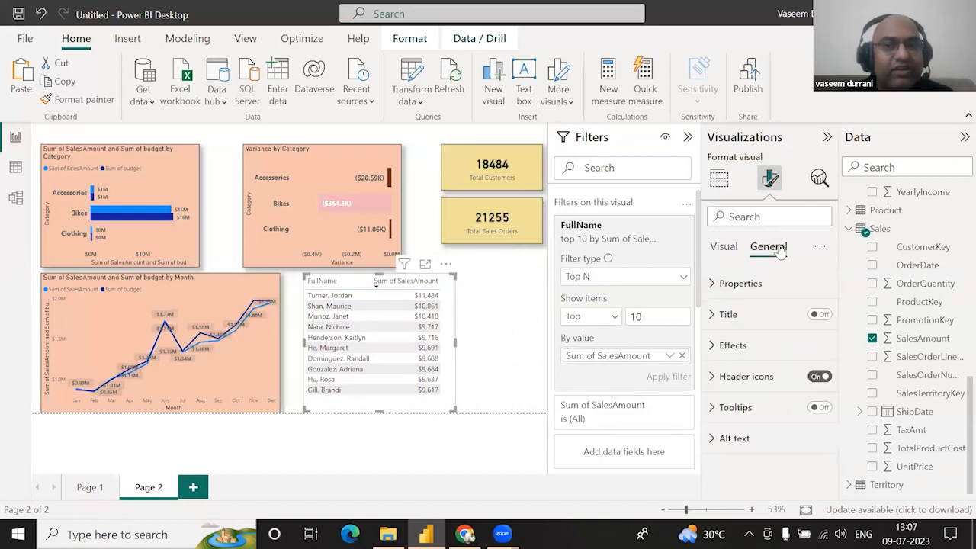
pyautogui.click(713, 319)
pyautogui.click(820, 314)
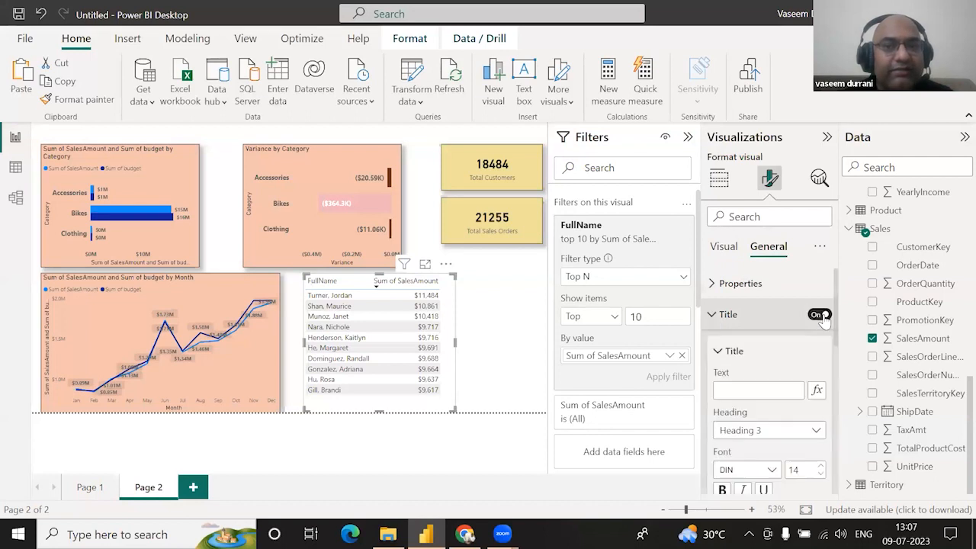
pyautogui.click(739, 394)
pyautogui.write('Tot')
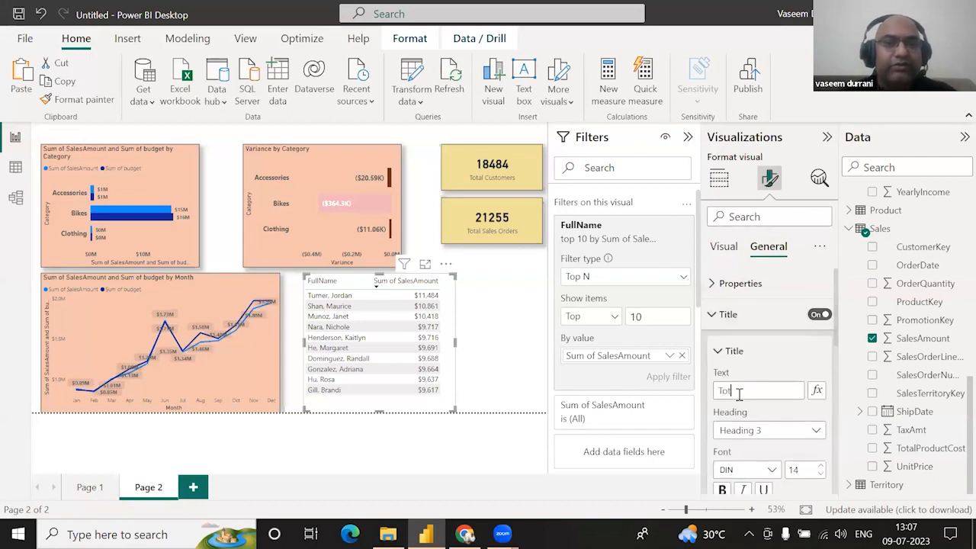
pyautogui.write('p')
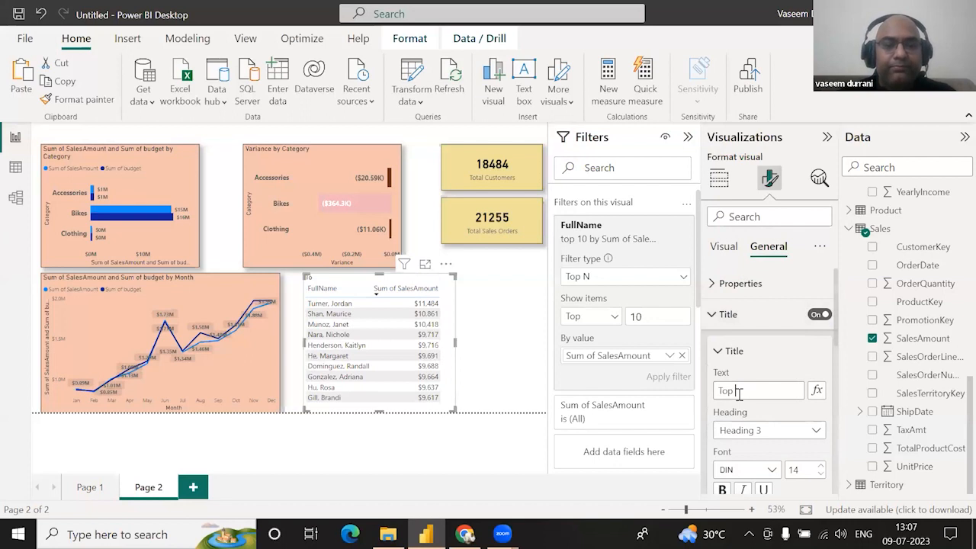
pyautogui.write(' 10 Customers')
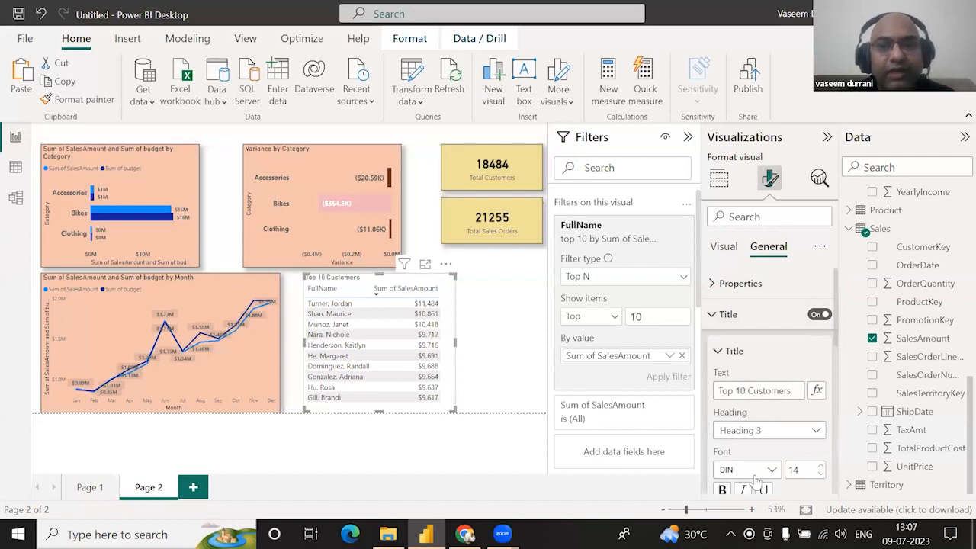
# Format the Top 10 Customers title as Heading 2 in bold with a light orange background
pyautogui.click(816, 432)
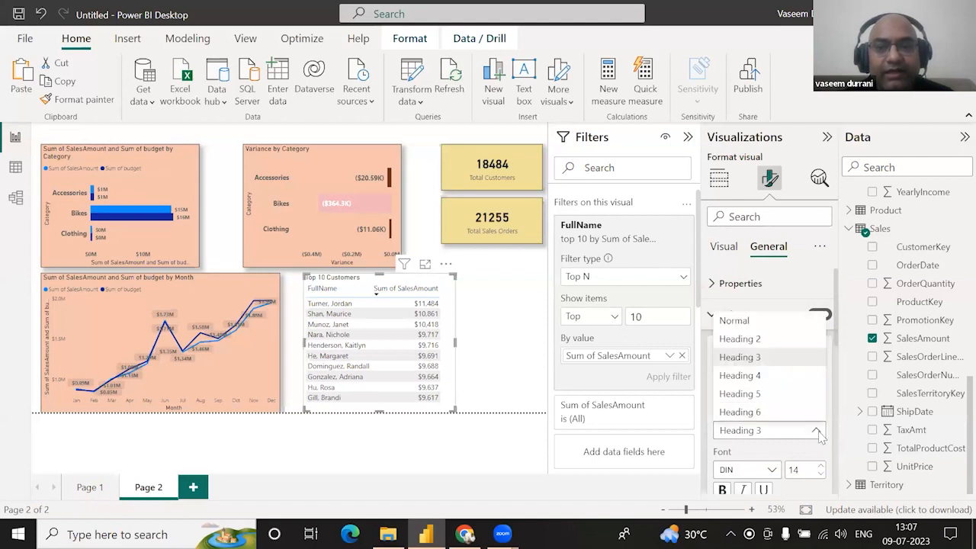
pyautogui.click(745, 340)
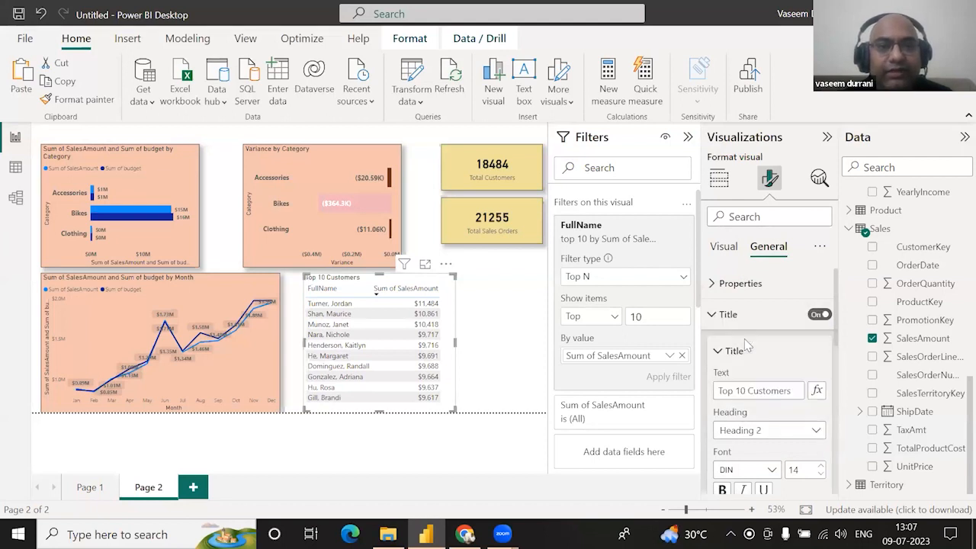
pyautogui.scroll(-2, 762, 385)
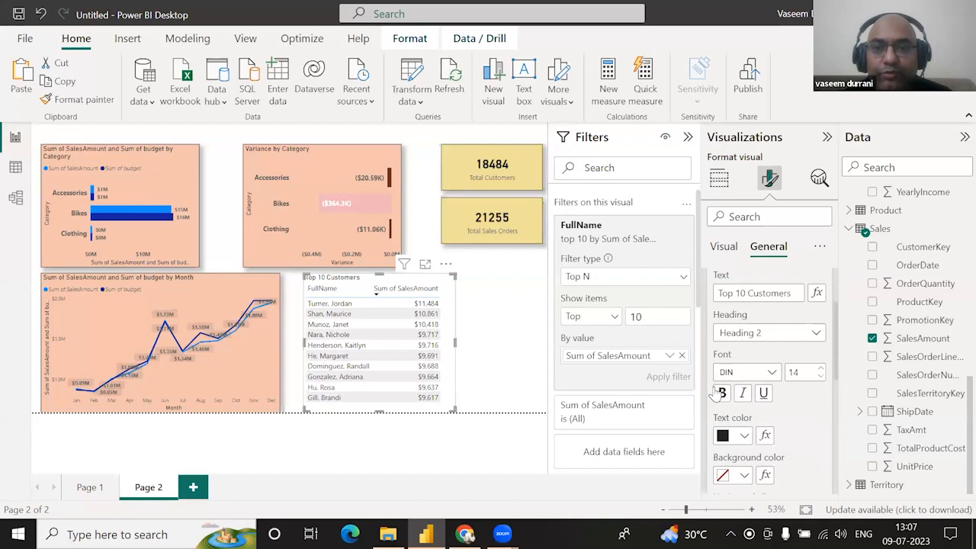
pyautogui.click(721, 392)
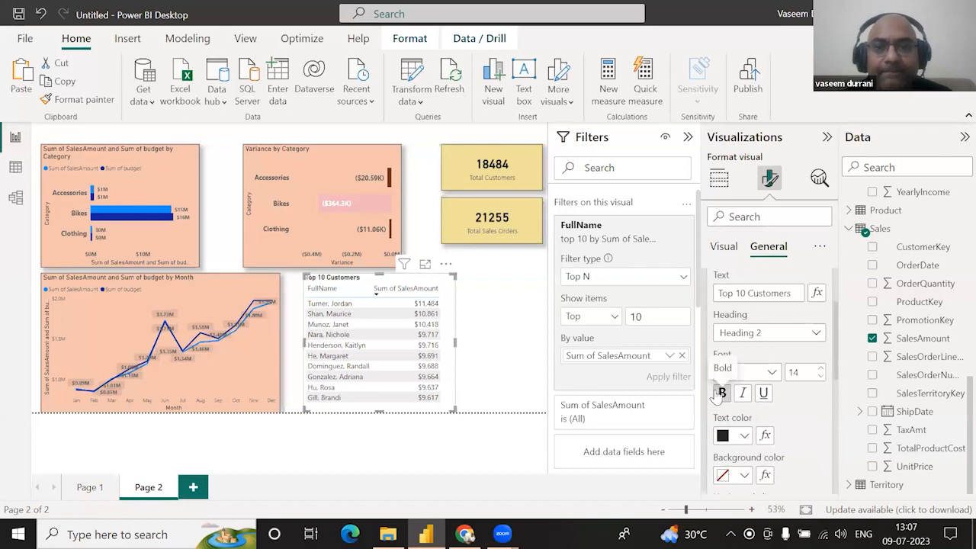
pyautogui.scroll(-1, 718, 395)
pyautogui.click(744, 423)
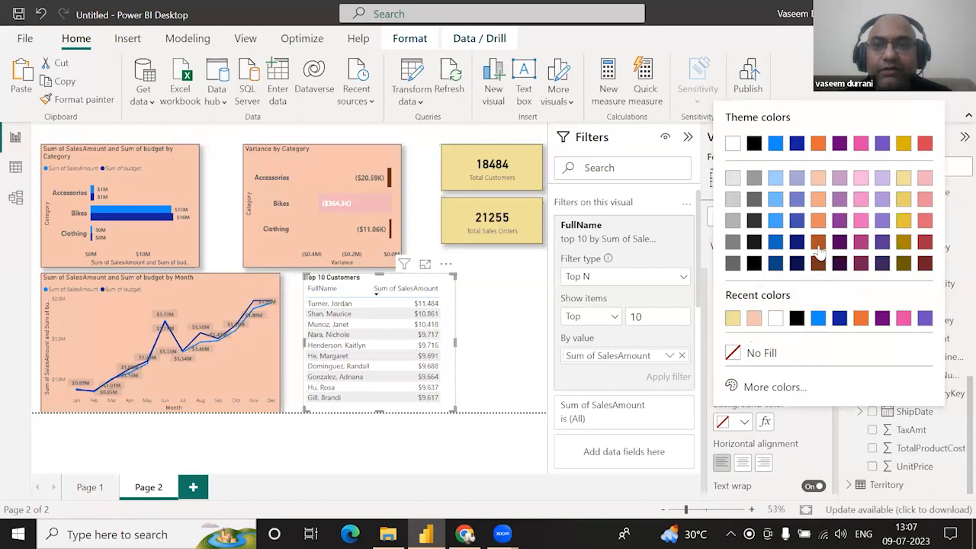
pyautogui.click(818, 201)
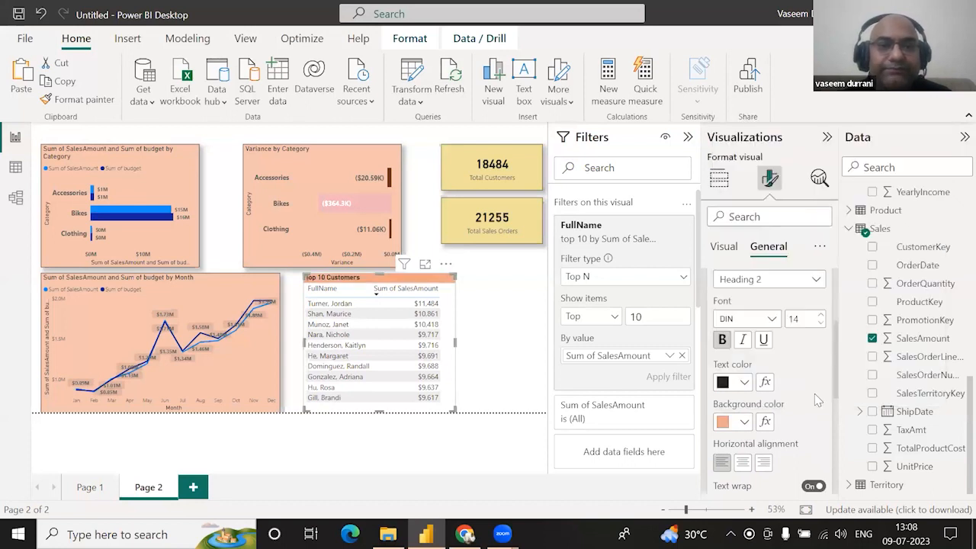
pyautogui.scroll(-2, 816, 402)
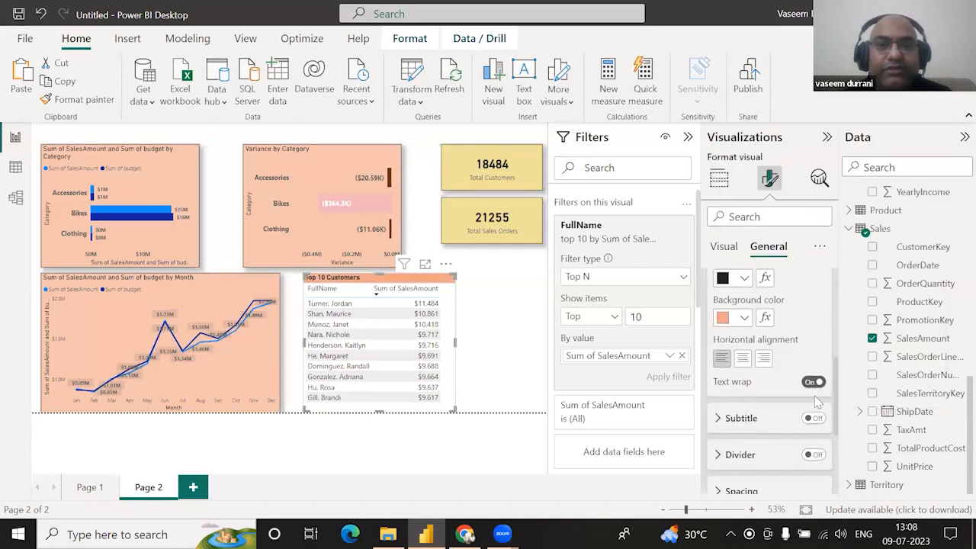
# Collapse the Filters pane and move the Top 10 Customers table slightly closer to the monthly line chart
pyautogui.click(504, 347)
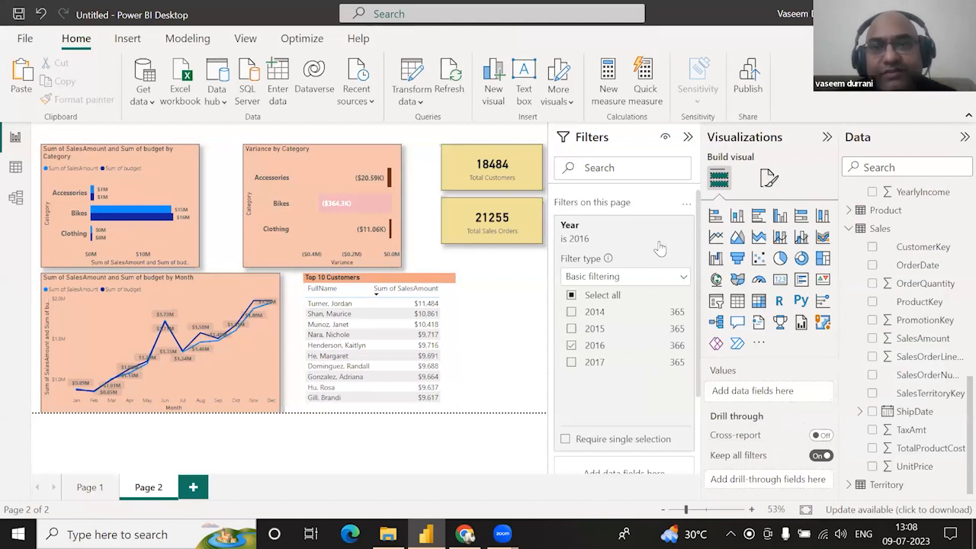
pyautogui.click(689, 138)
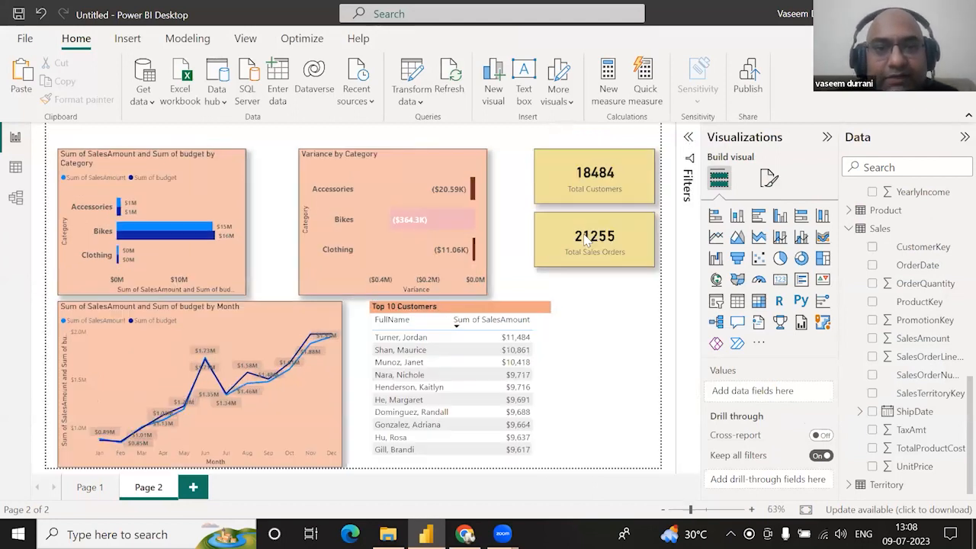
pyautogui.moveTo(534, 309)
pyautogui.mouseDown()
pyautogui.moveTo(506, 312)
pyautogui.moveTo(519, 312)
pyautogui.mouseUp()
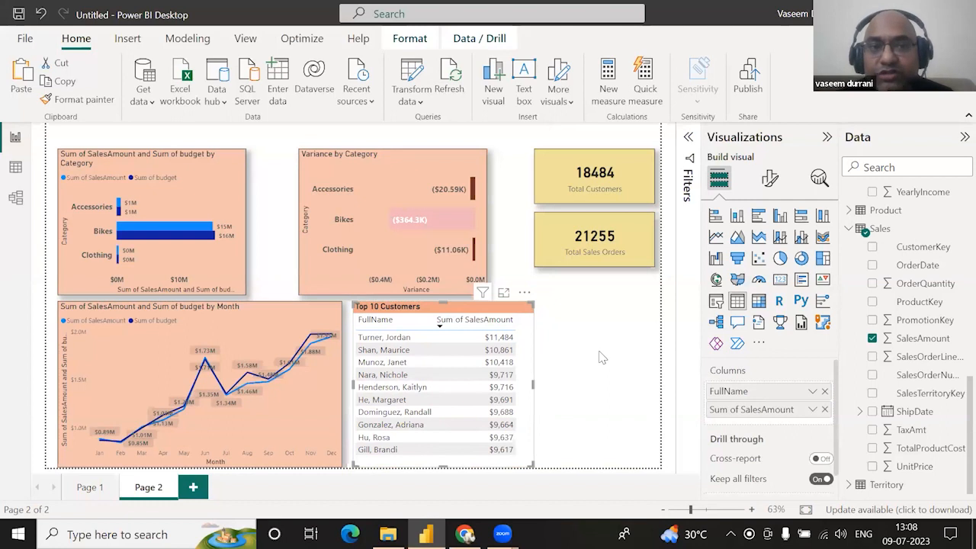
pyautogui.click(594, 369)
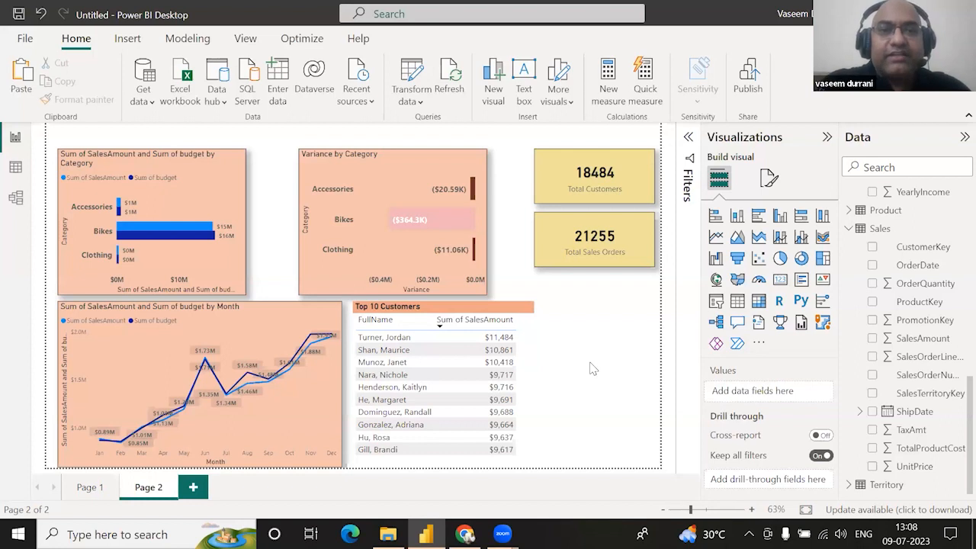
# Test cross-filtering with Bikes in the Variance chart and Clothing in the sales and budget category chart, and clear the selection
pyautogui.click(426, 222)
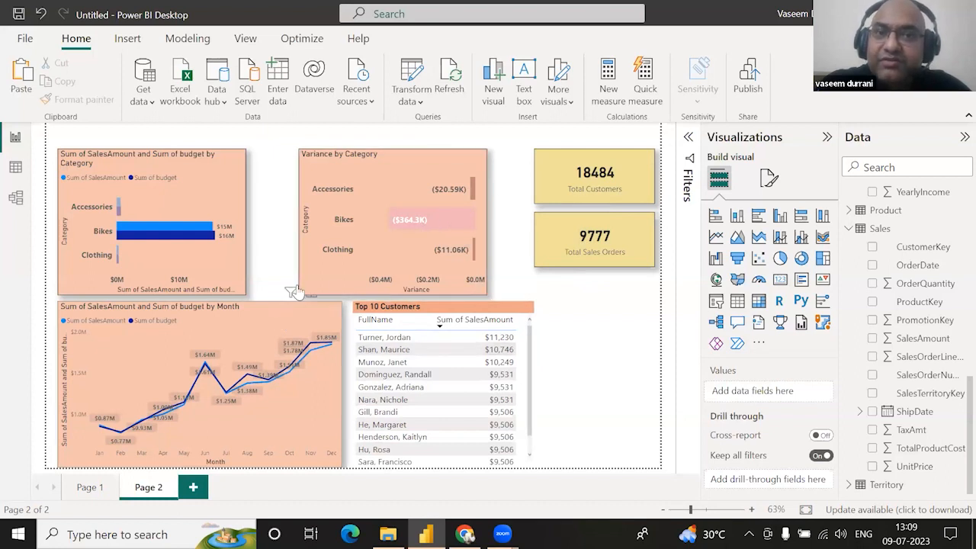
pyautogui.click(117, 256)
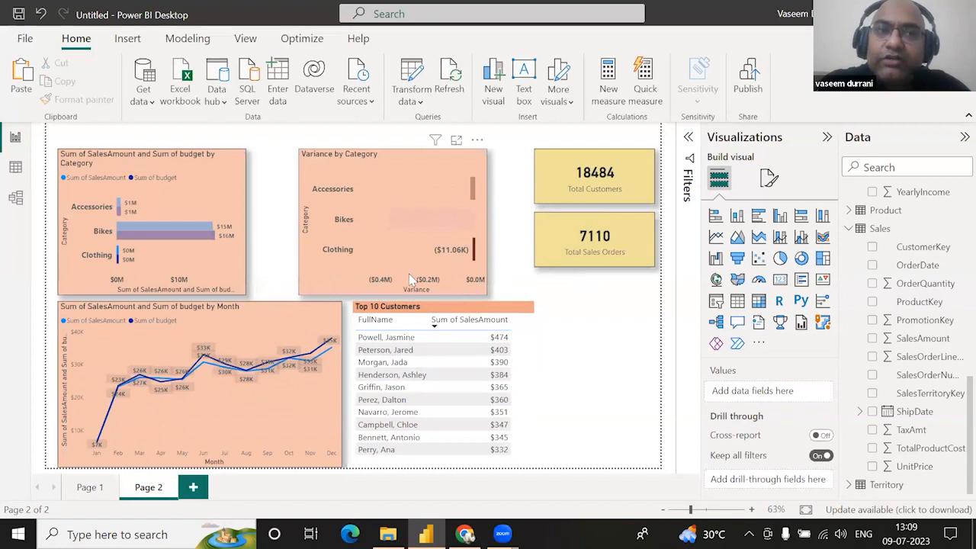
pyautogui.click(193, 202)
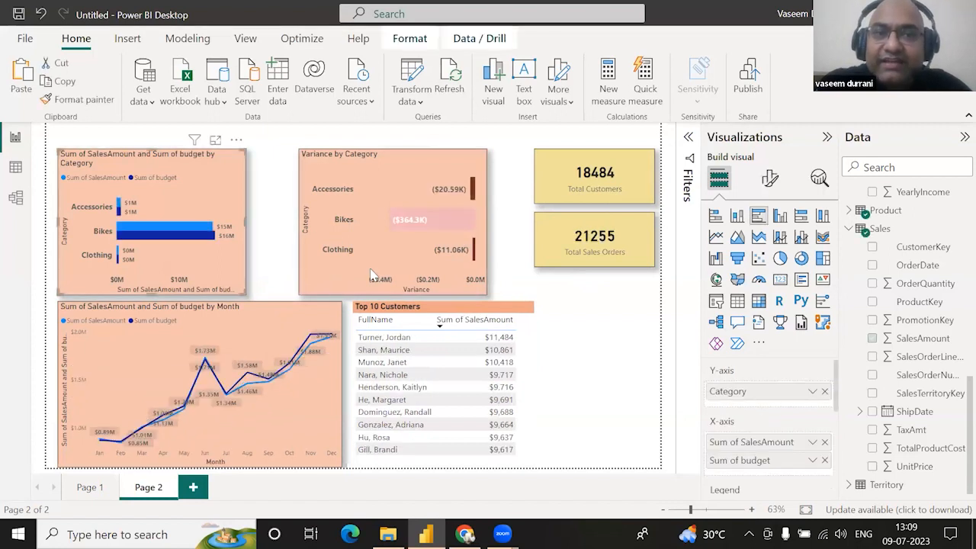
pyautogui.click(636, 351)
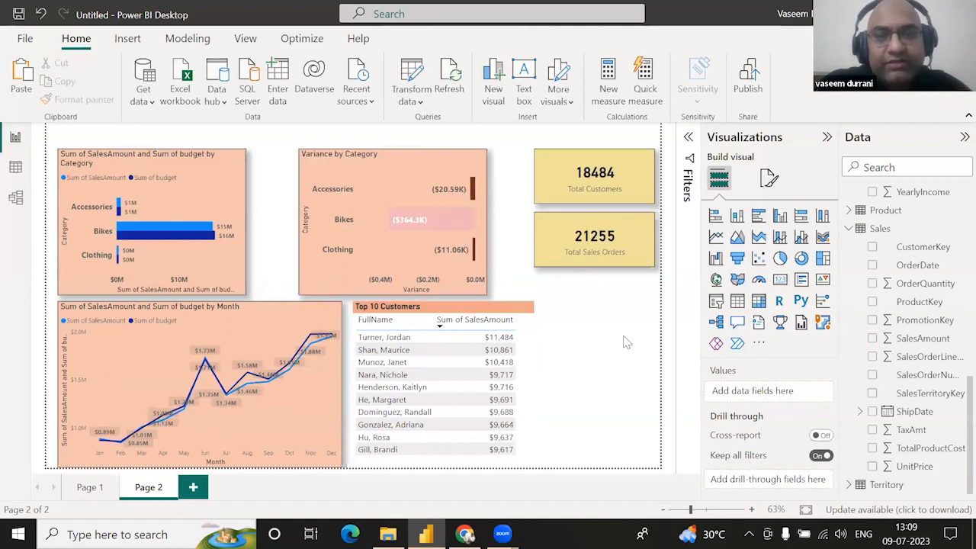
# Move the Total Customers and Total Sales Orders cards up and add a slicer on the Territory table's Country field
pyautogui.moveTo(565, 169); pyautogui.dragTo(565, 141)
pyautogui.moveTo(565, 244); pyautogui.dragTo(562, 220)
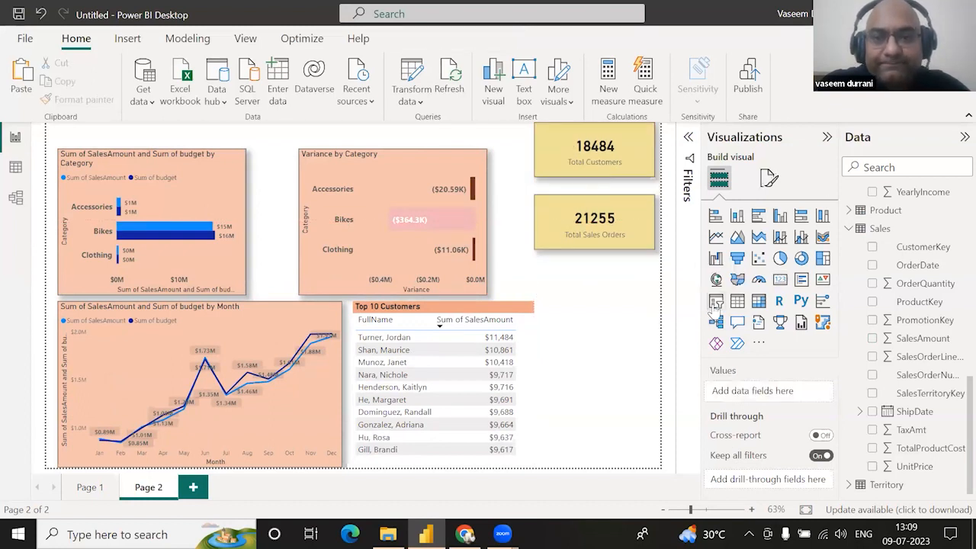
pyautogui.click(716, 302)
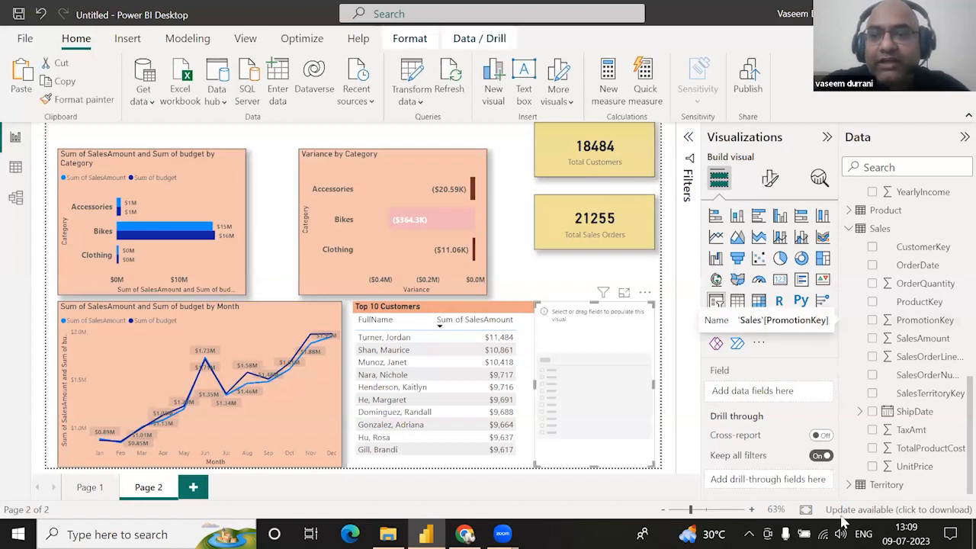
pyautogui.click(848, 485)
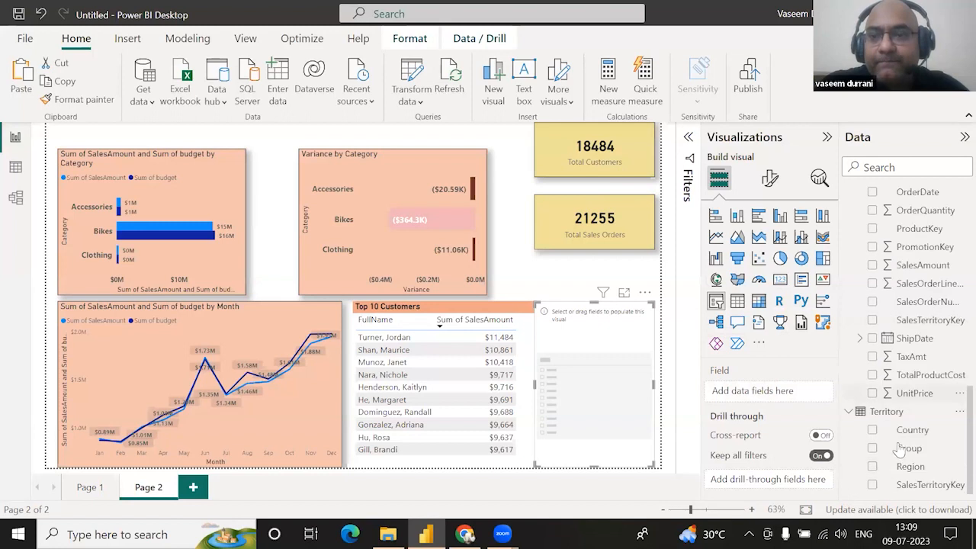
pyautogui.moveTo(888, 430); pyautogui.dragTo(768, 398)
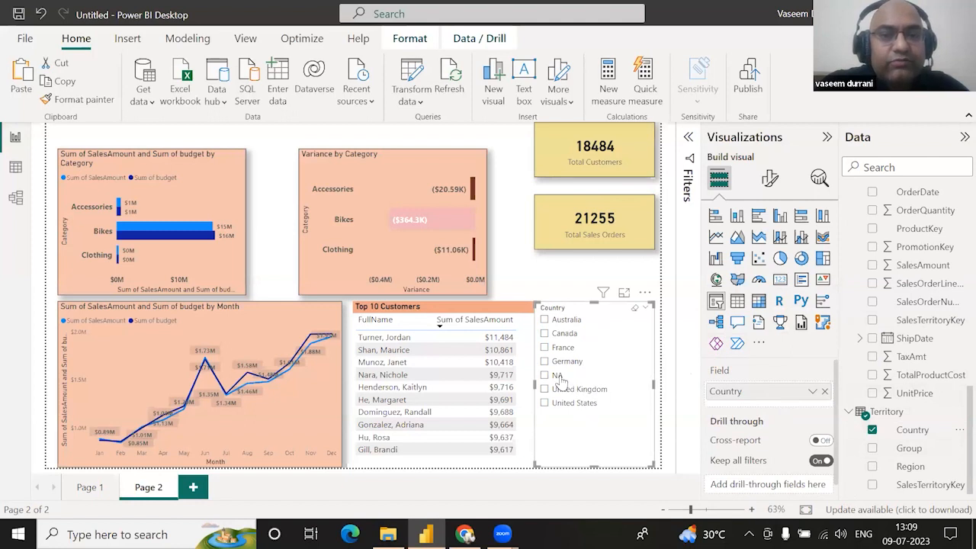
# Exclude NA from the Country slicer with a basic filter on that visual, and collapse the Filters pane
pyautogui.click(690, 141)
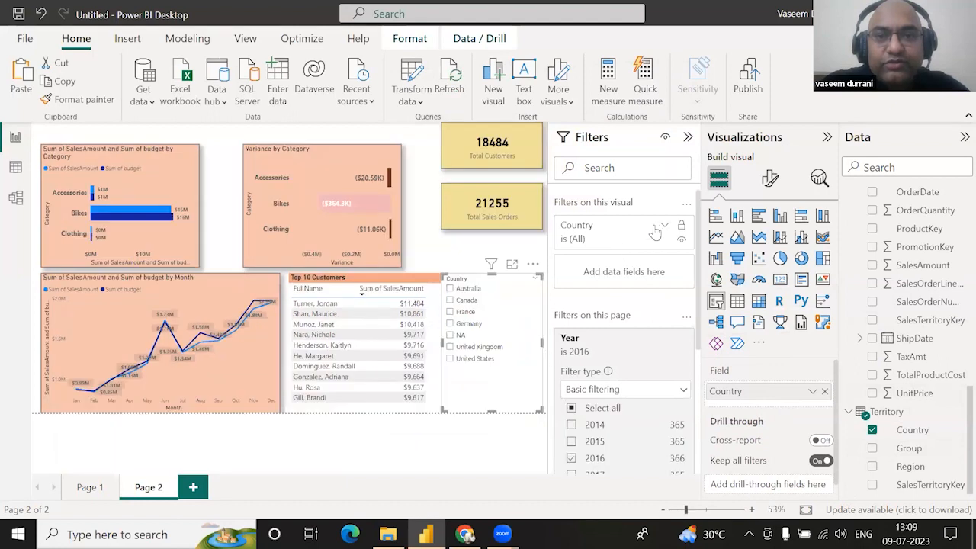
pyautogui.click(673, 229)
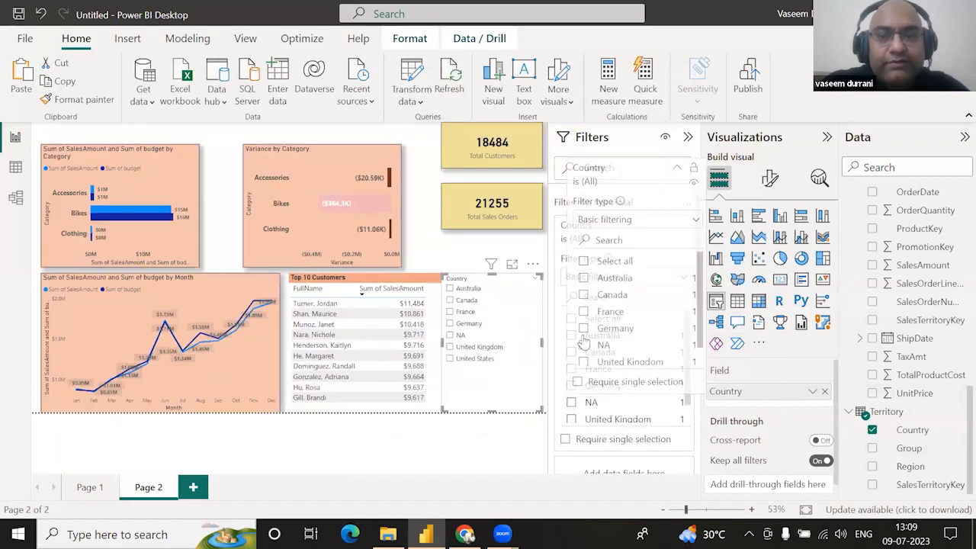
pyautogui.click(571, 402)
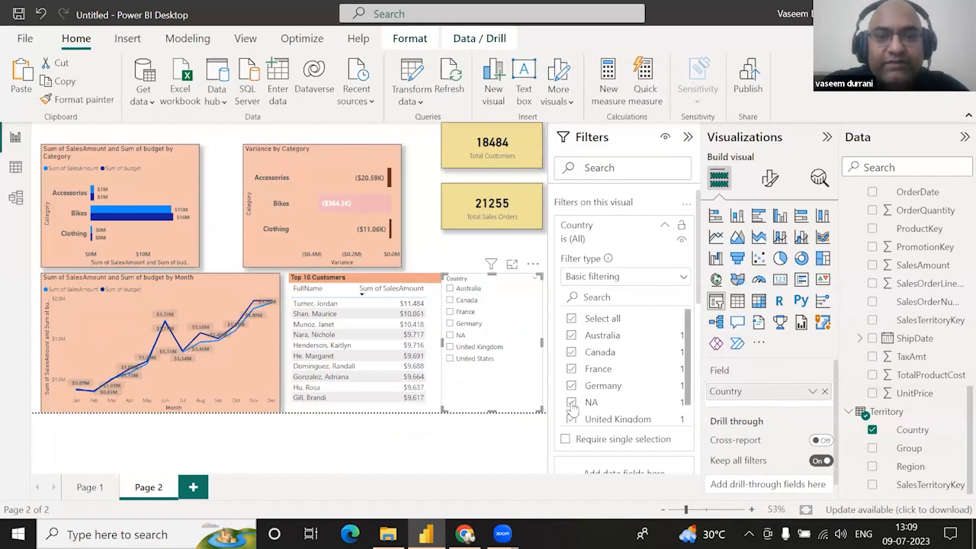
pyautogui.click(687, 137)
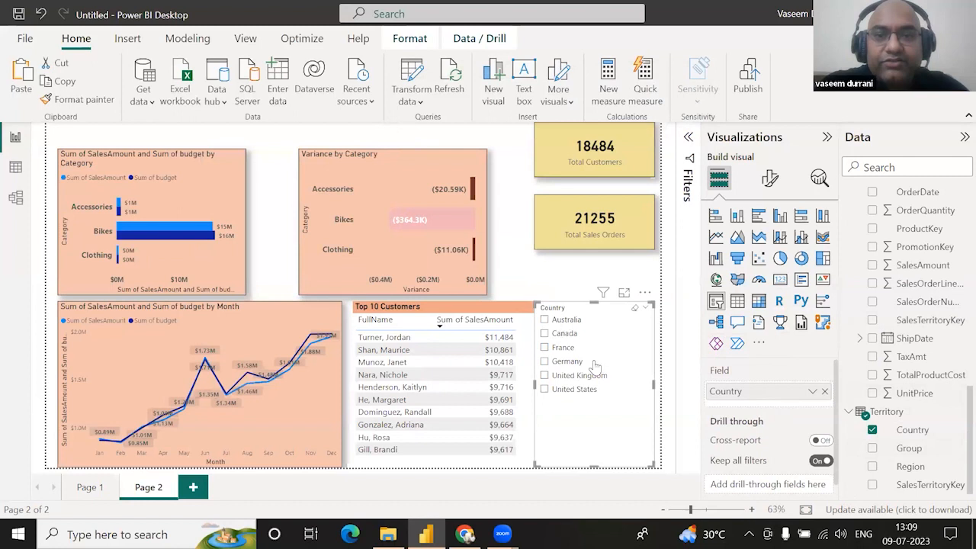
# Set the Country slicer's style to Tile and shorten the slicer so its tiles form two columns of three
pyautogui.click(772, 180)
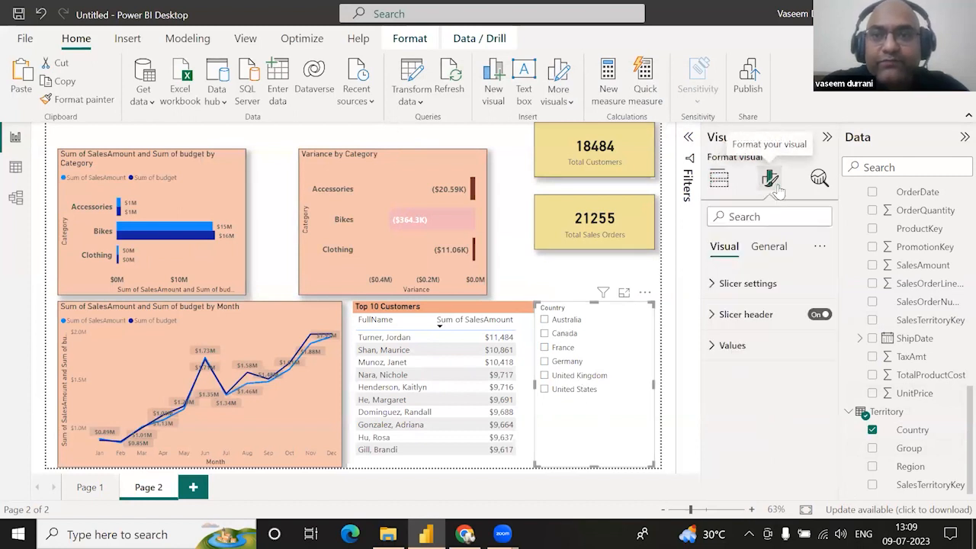
pyautogui.click(713, 286)
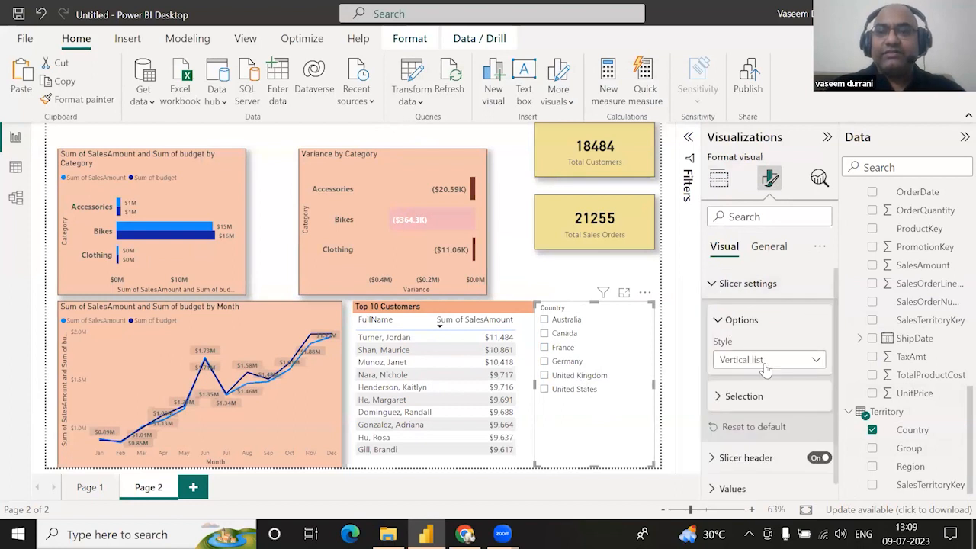
pyautogui.click(766, 360)
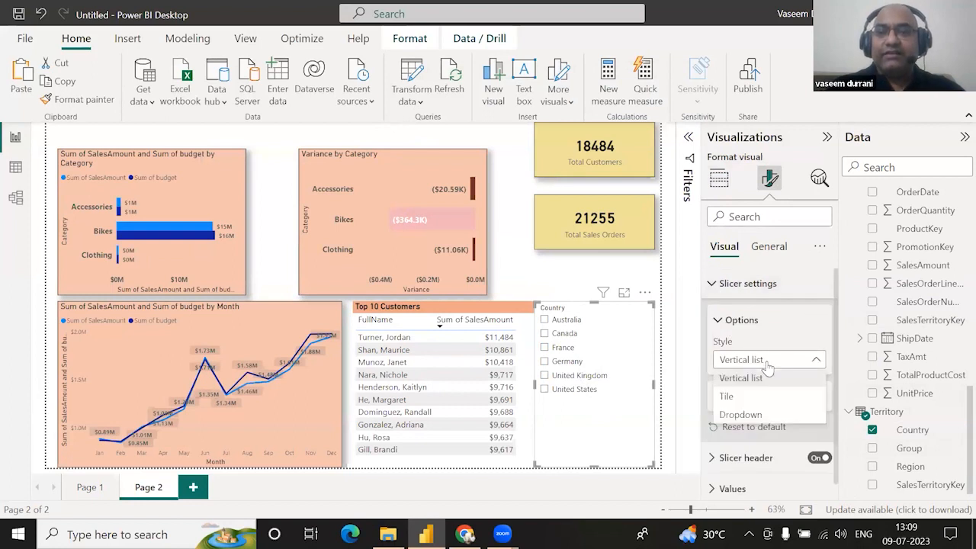
pyautogui.click(726, 397)
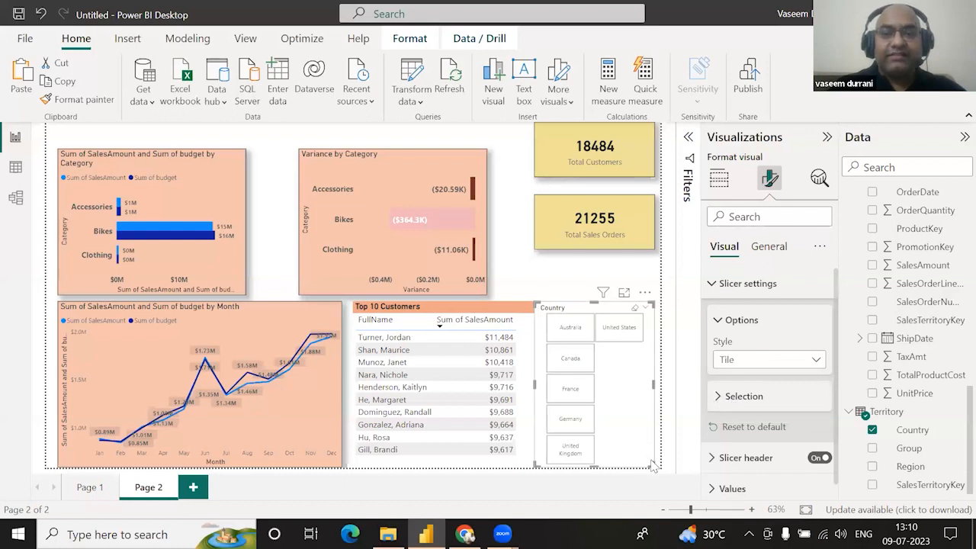
pyautogui.moveTo(653, 463); pyautogui.dragTo(648, 408)
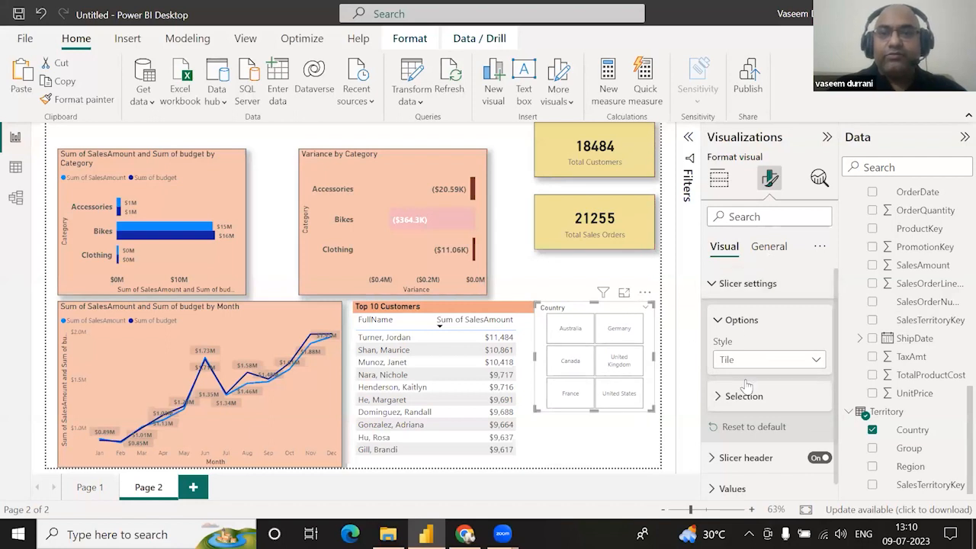
# Format the Country slicer's values in bold at font size 12
pyautogui.click(721, 395)
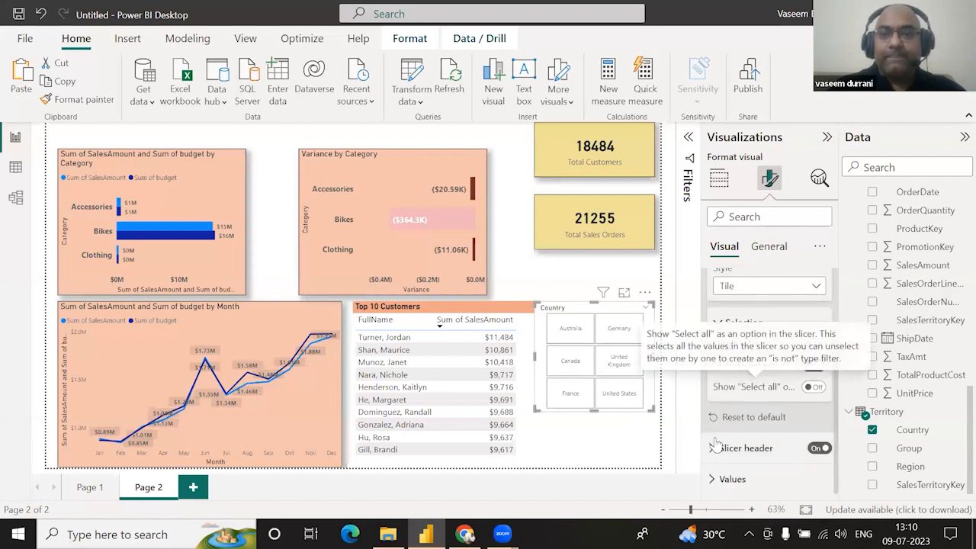
pyautogui.click(712, 480)
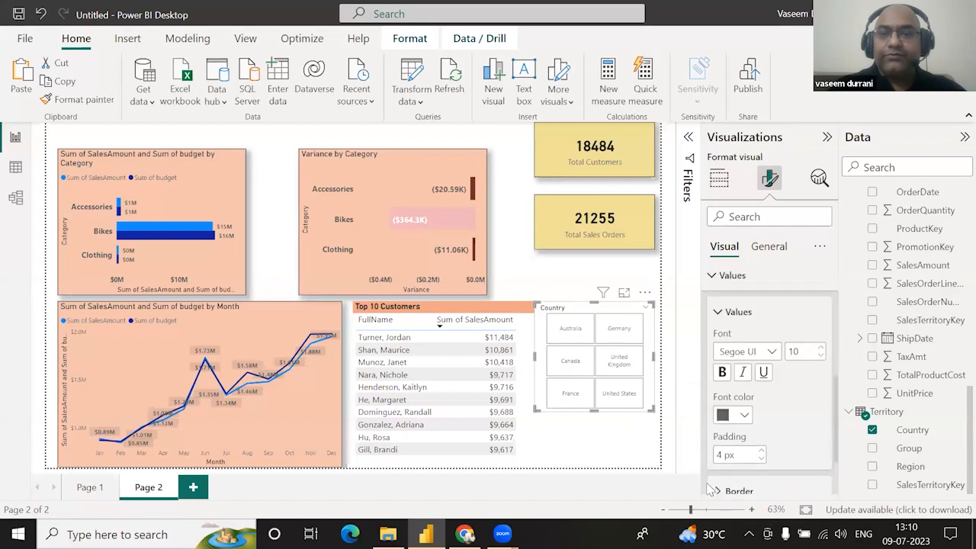
pyautogui.click(722, 371)
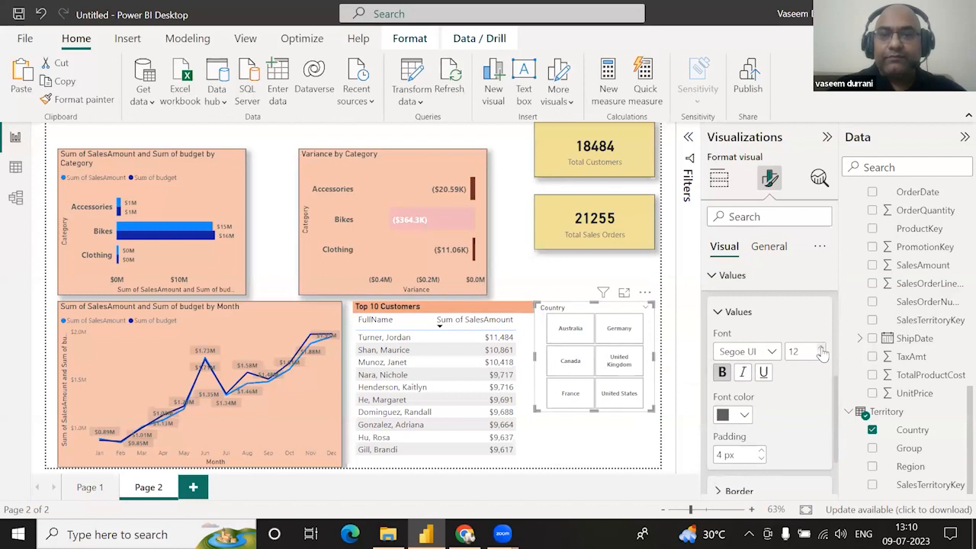
pyautogui.scroll(-2, 782, 354)
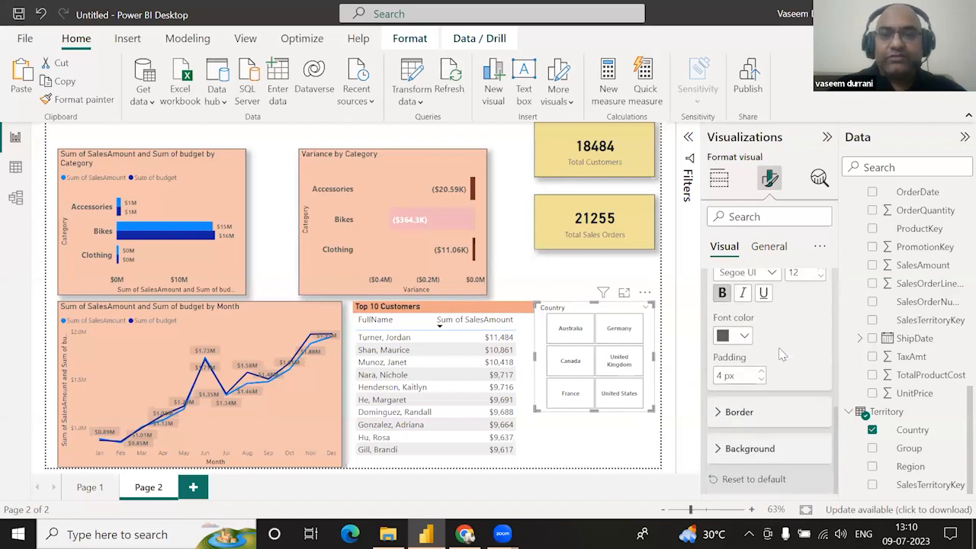
# Give the Country slicer a light orange background matching the charts, and deselect it
pyautogui.scroll(5, 781, 353)
pyautogui.click(769, 252)
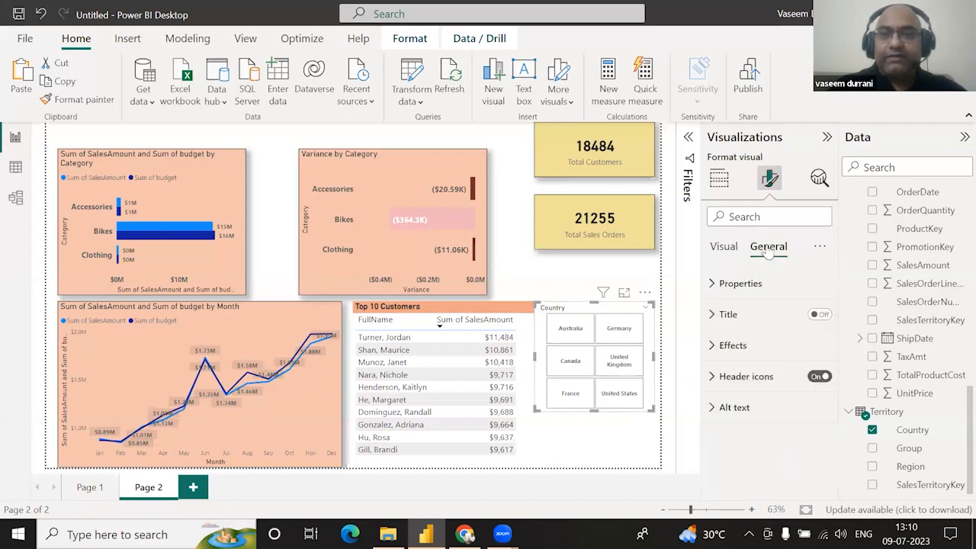
pyautogui.click(716, 350)
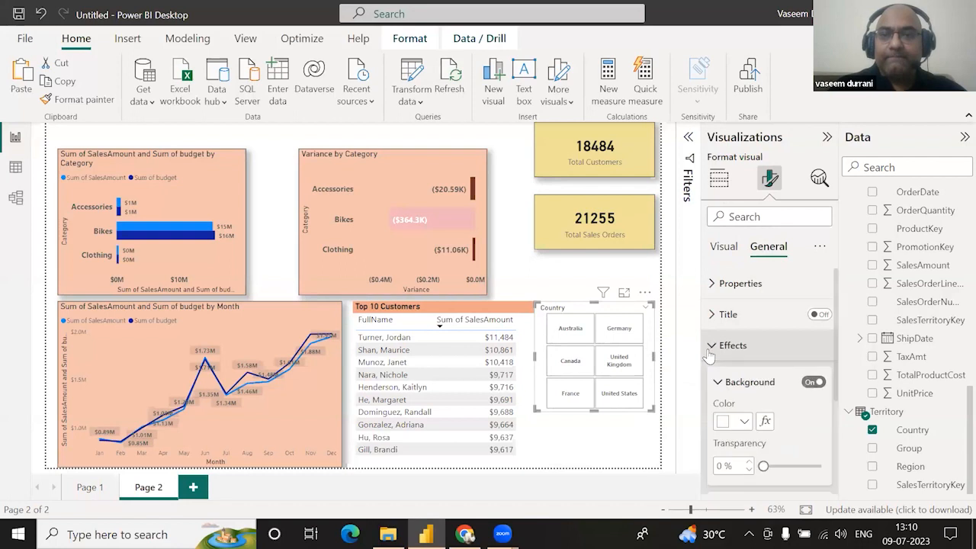
pyautogui.click(744, 423)
pyautogui.click(776, 355)
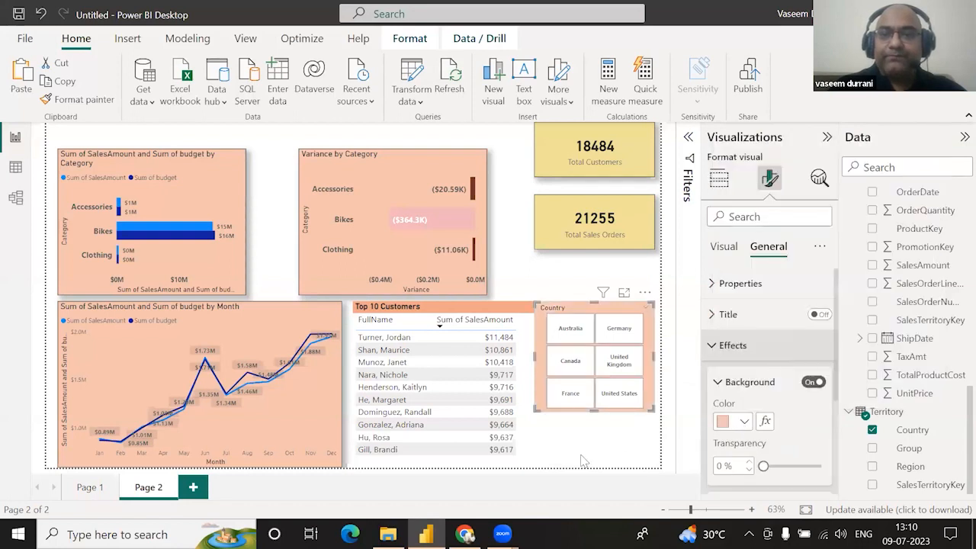
pyautogui.click(582, 461)
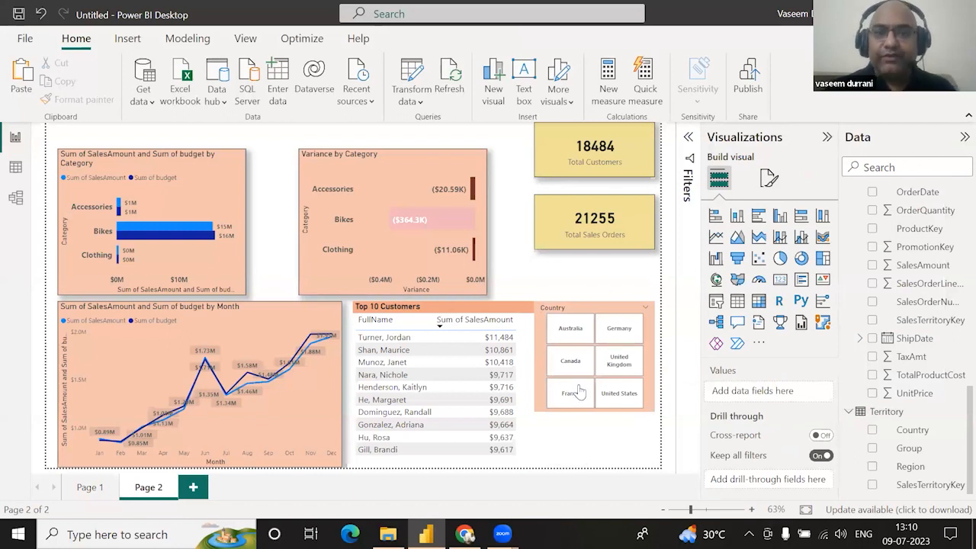
# Test the Country slicer by filtering the page by Australia, Canada, United Kingdom, United States, France and Germany in turn
pyautogui.click(572, 334)
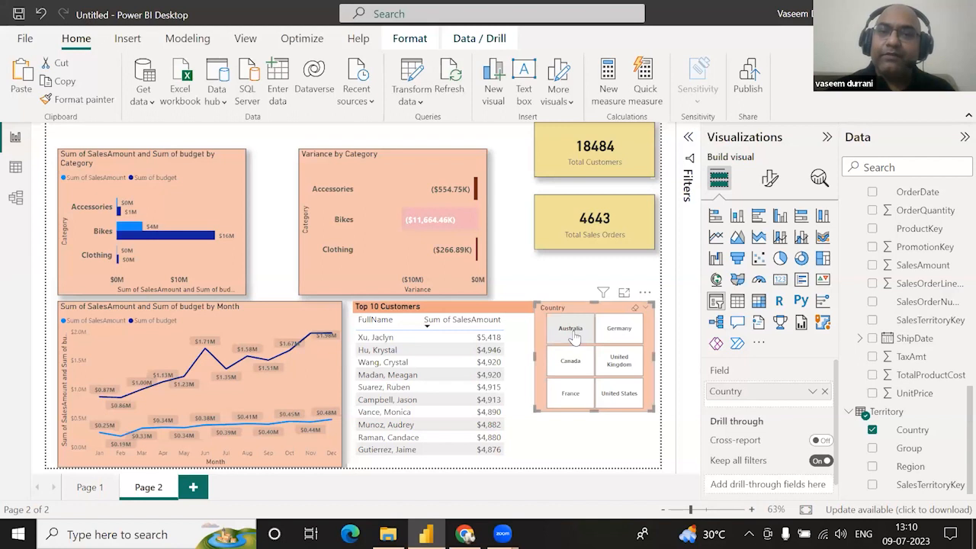
pyautogui.click(566, 372)
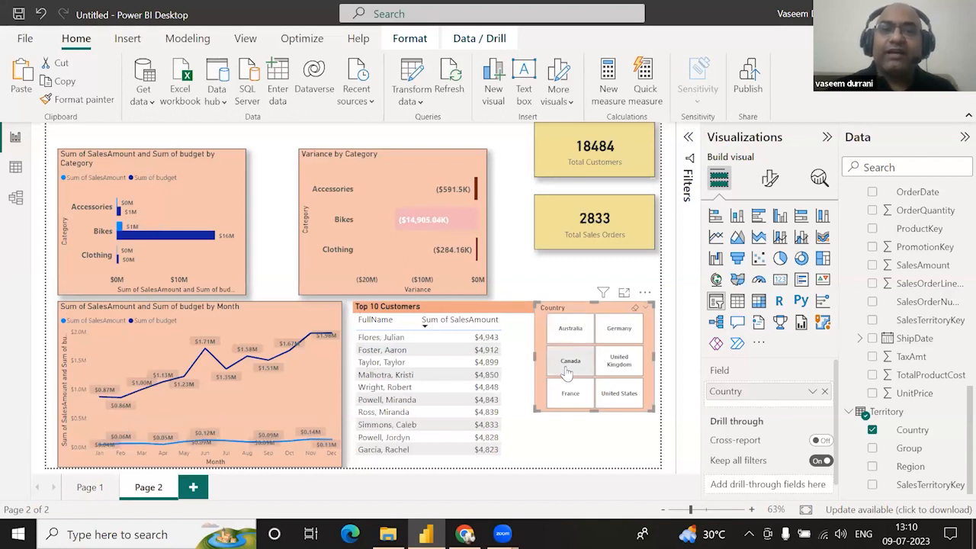
pyautogui.click(616, 364)
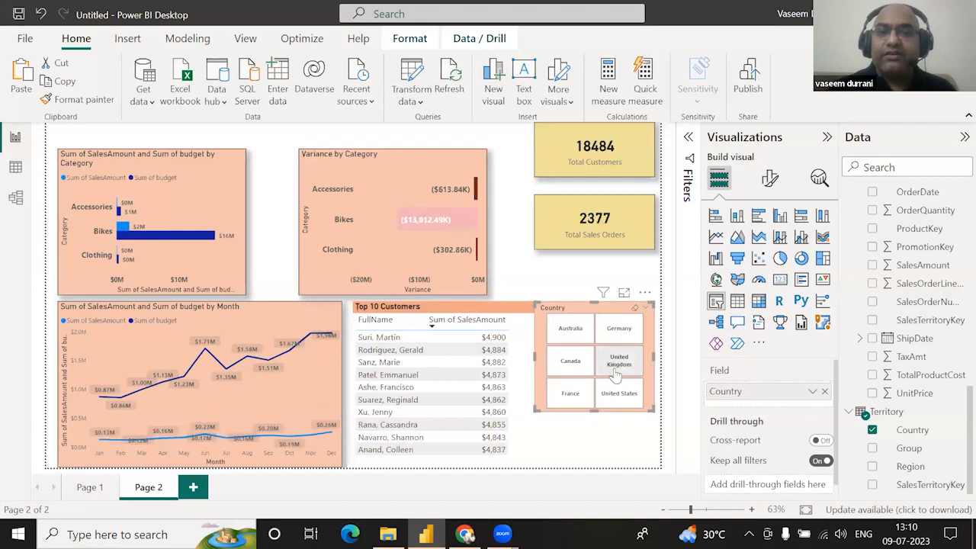
pyautogui.click(616, 393)
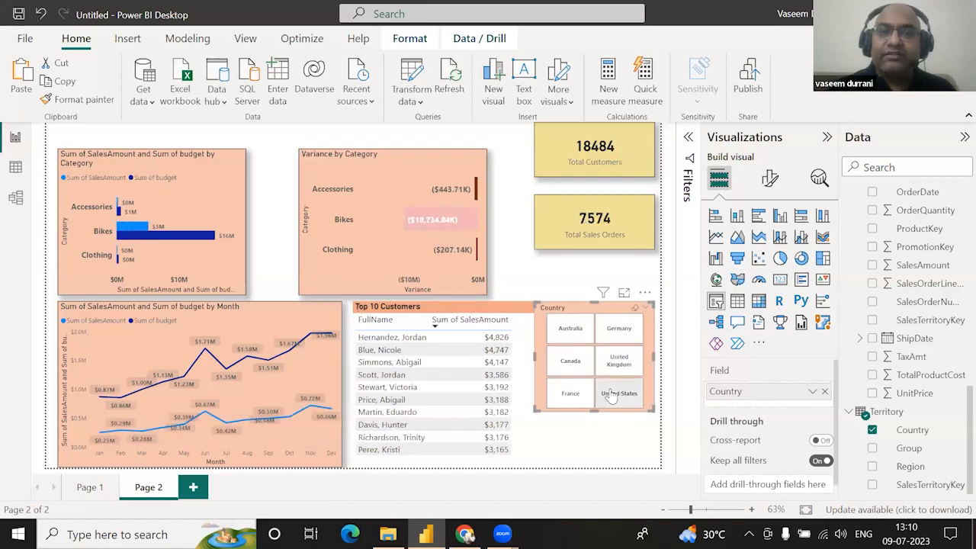
pyautogui.click(571, 395)
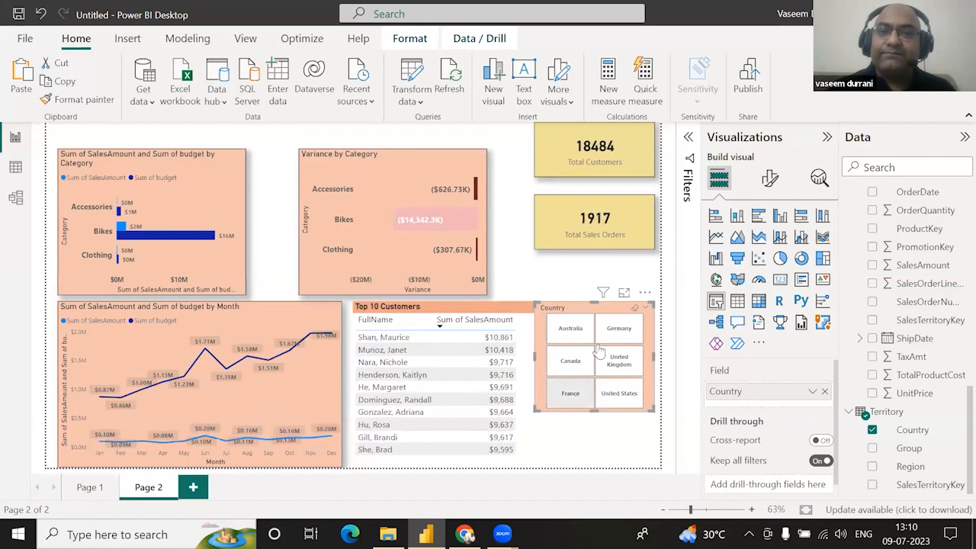
pyautogui.click(616, 329)
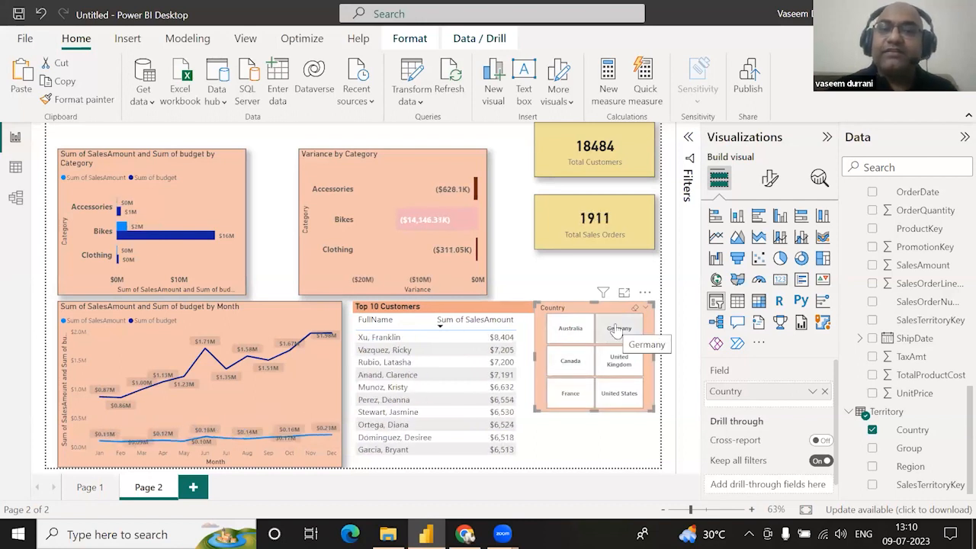
# Filter the page again by Australia, Germany, United Kingdom, United States and France, and clear the Country slicer's selection
pyautogui.click(584, 329)
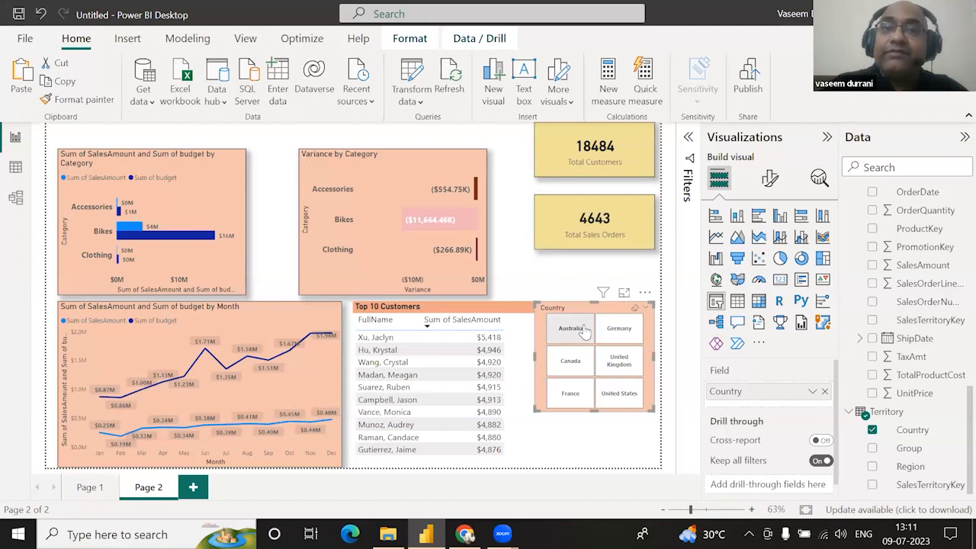
pyautogui.click(618, 330)
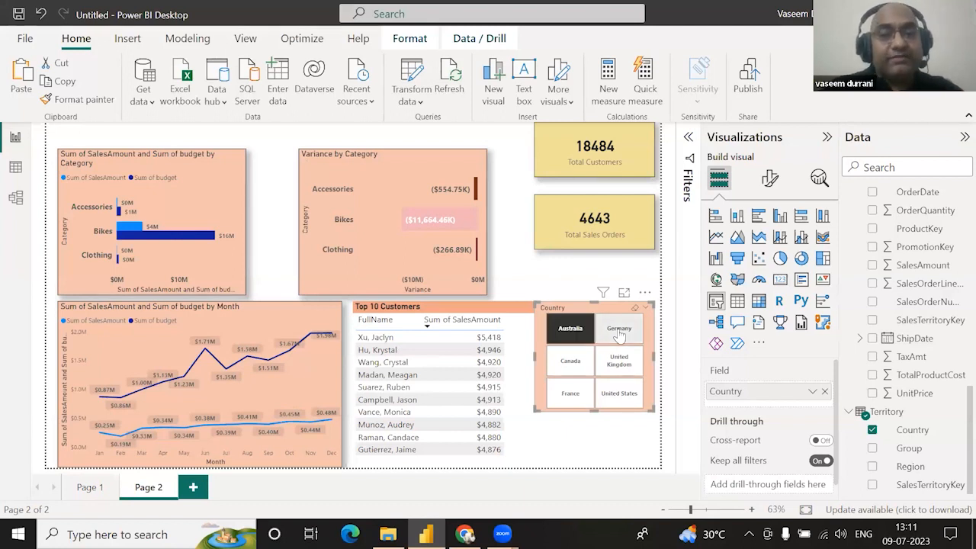
pyautogui.click(619, 363)
pyautogui.click(617, 394)
pyautogui.click(568, 401)
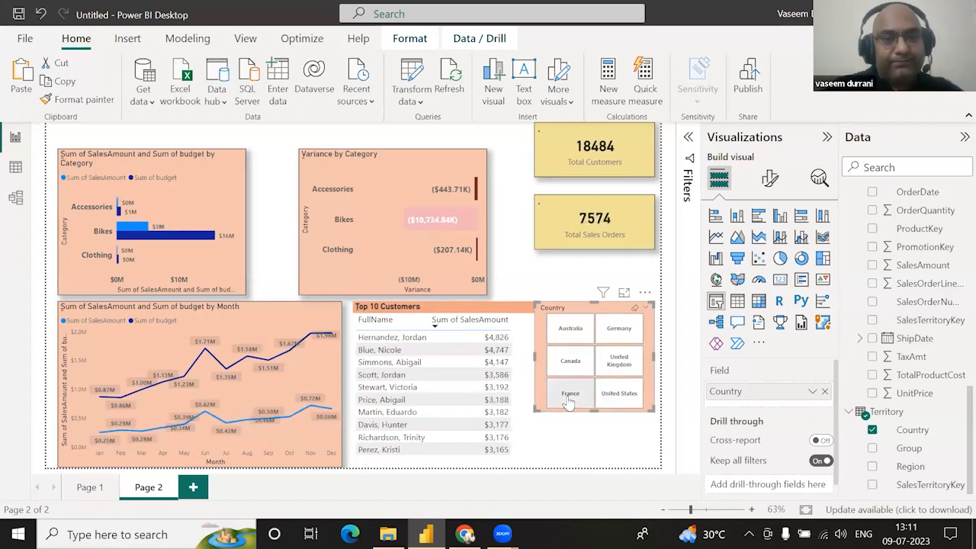
pyautogui.click(635, 310)
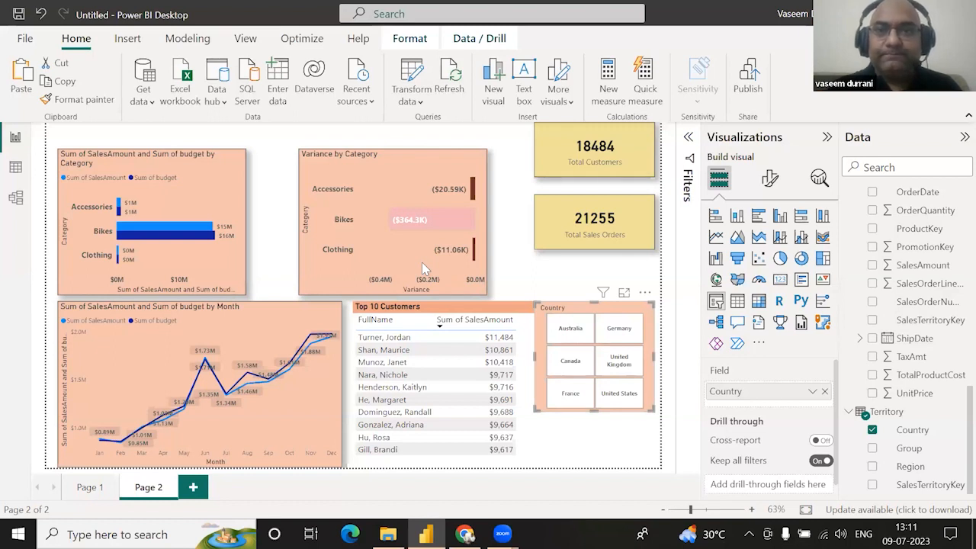
# Check the cards while filtering by Australia, Germany, United Kingdom and Canada, and shift the Total Customers card slightly down and to the left
pyautogui.click(553, 242)
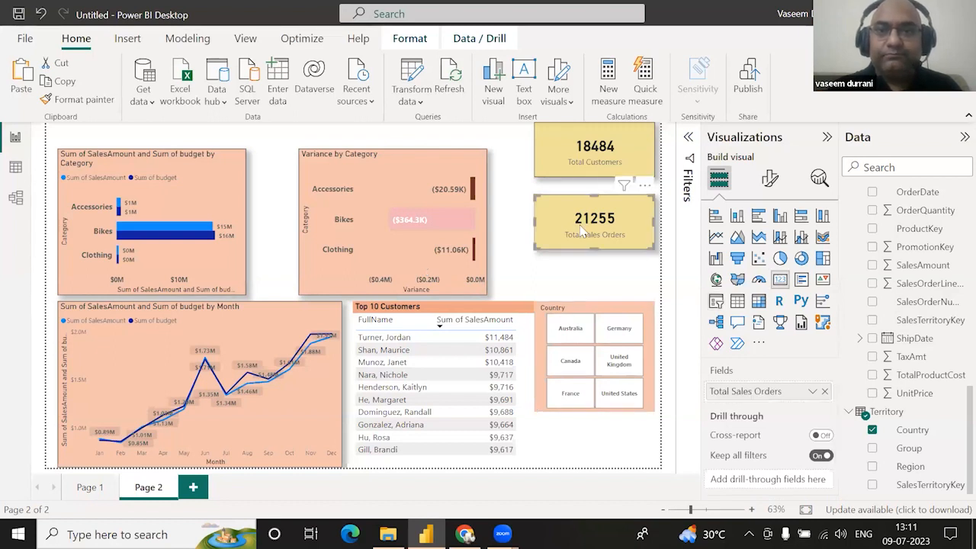
pyautogui.click(573, 332)
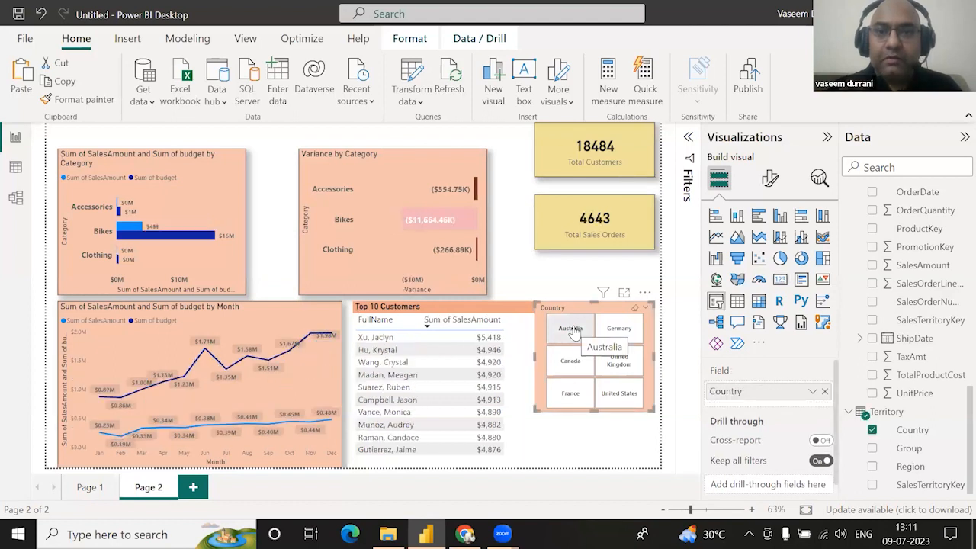
pyautogui.click(616, 329)
pyautogui.click(615, 362)
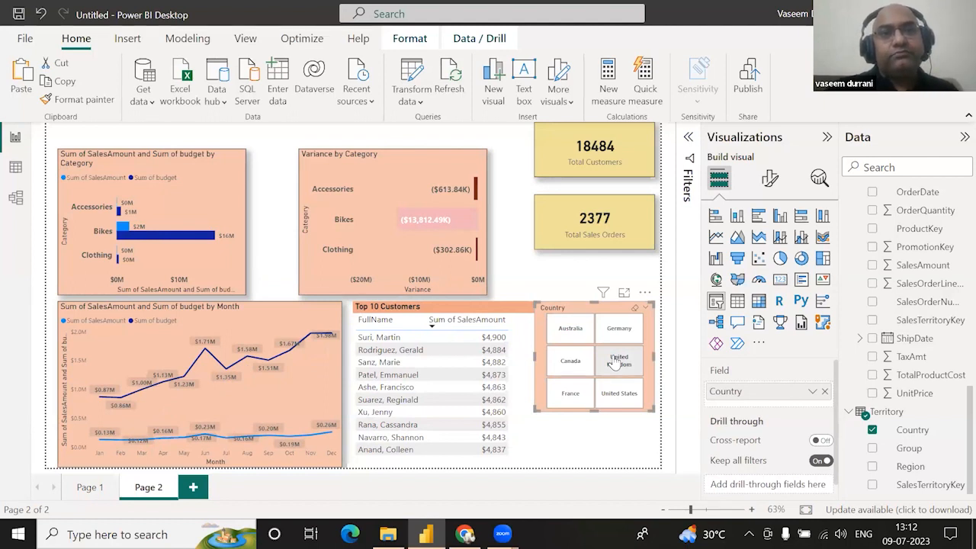
pyautogui.click(615, 363)
pyautogui.click(570, 361)
pyautogui.moveTo(571, 162); pyautogui.dragTo(562, 170)
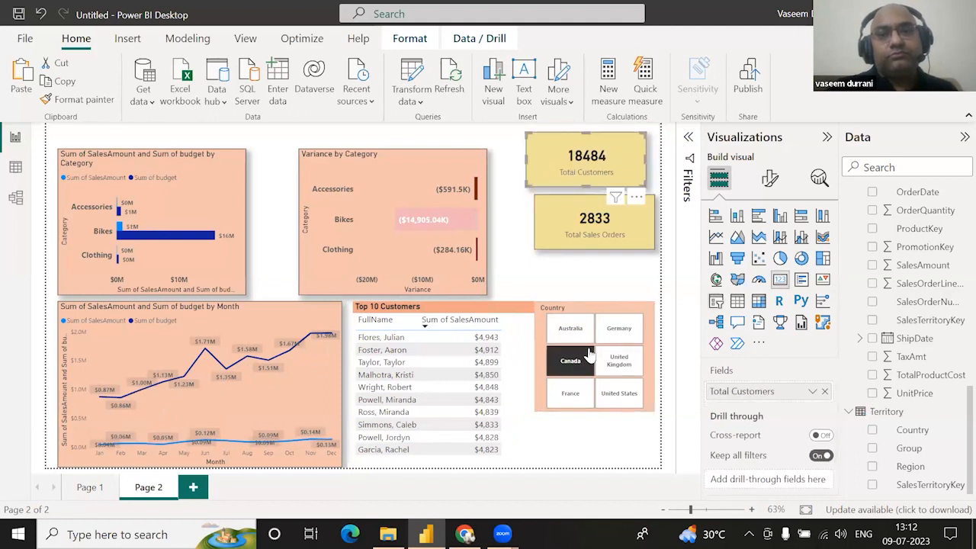
# Check the page filtered by France and by United States, and clear the Country slicer's selection
pyautogui.click(577, 393)
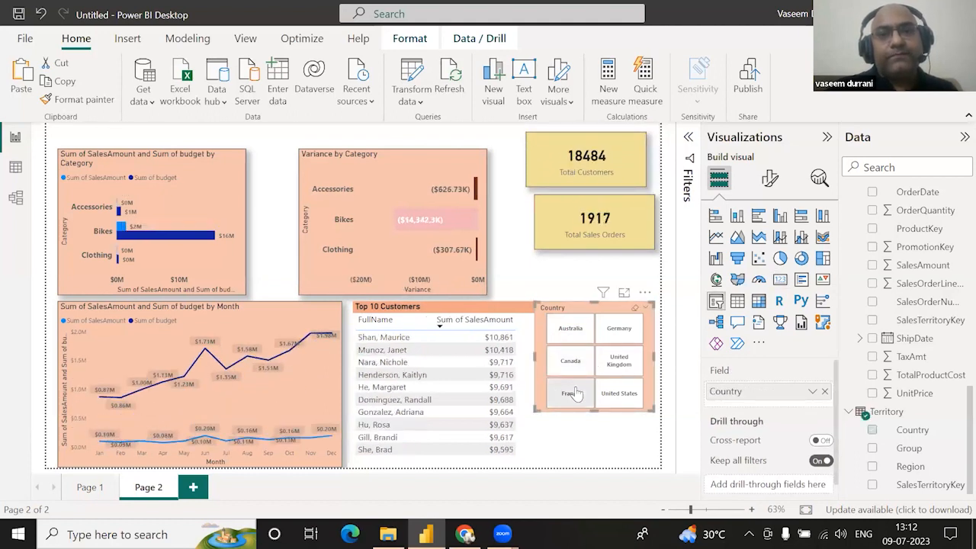
pyautogui.click(607, 393)
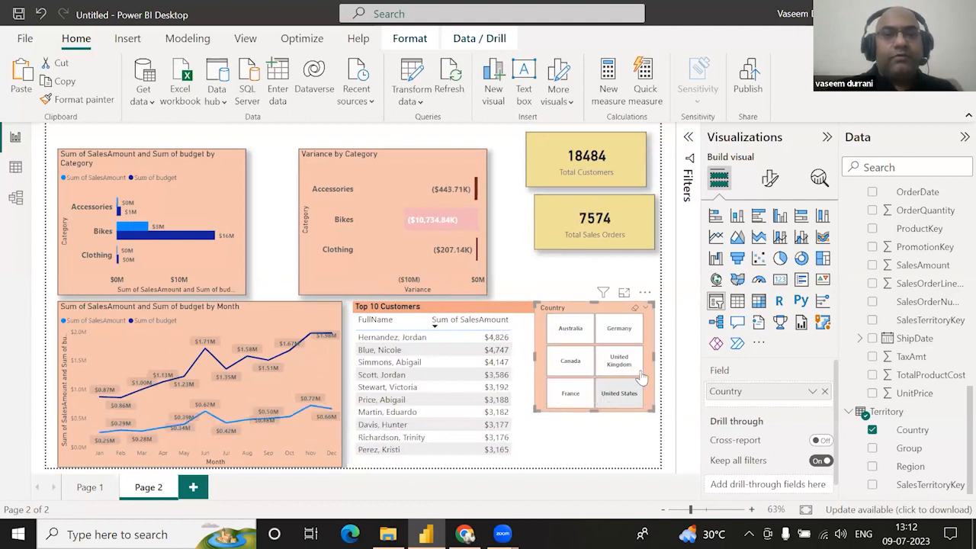
pyautogui.click(635, 311)
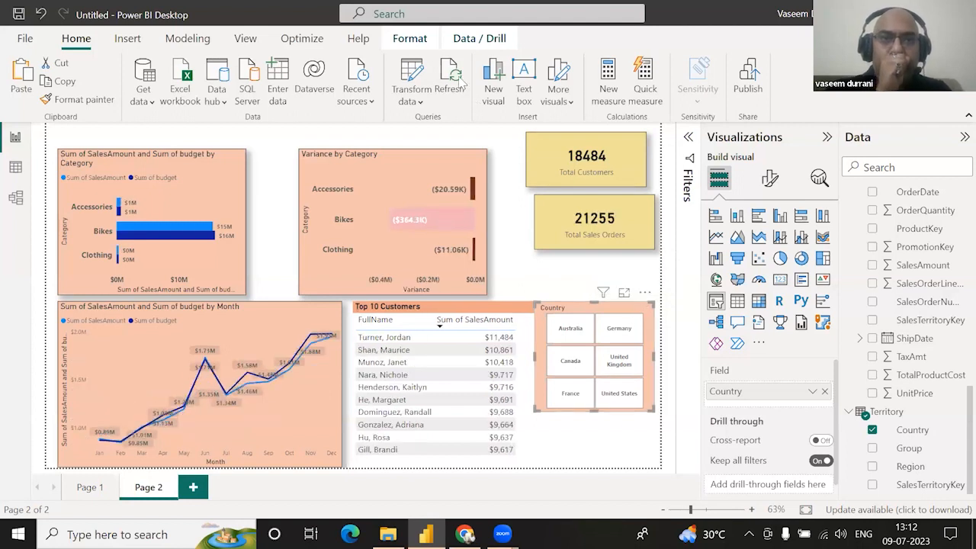
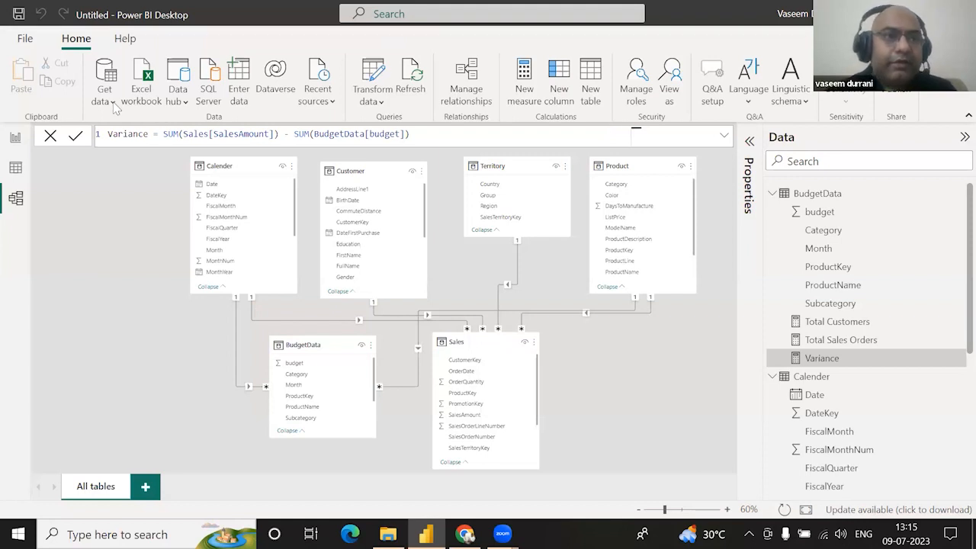
# Add a third page in the report view, insert a large bubble map visual, and place it around the page's centre
pyautogui.click(16, 136)
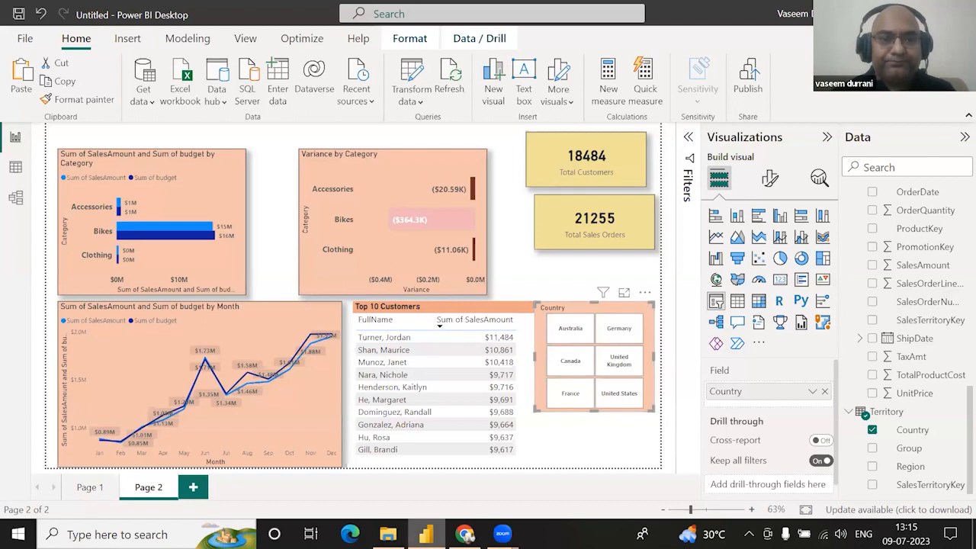
pyautogui.click(195, 489)
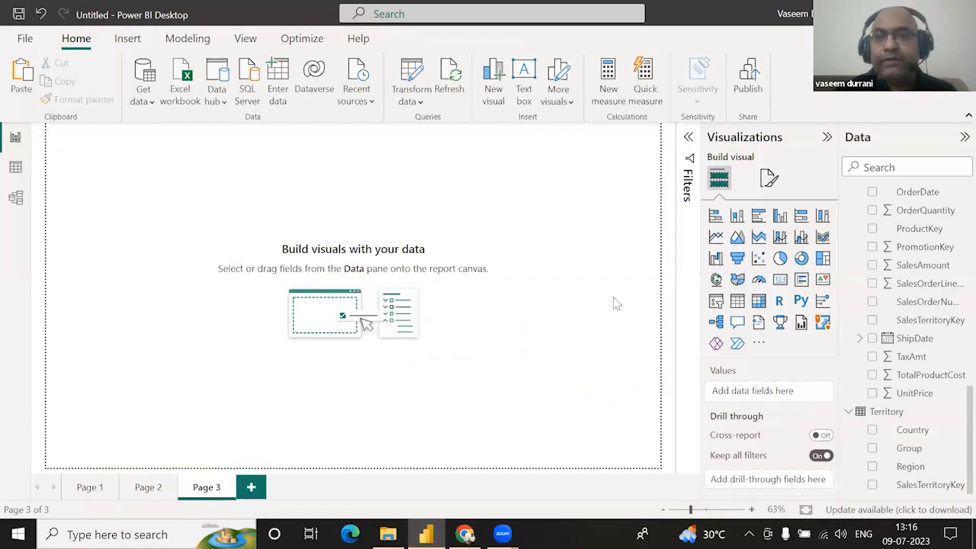
pyautogui.click(716, 281)
pyautogui.moveTo(181, 258); pyautogui.dragTo(492, 392)
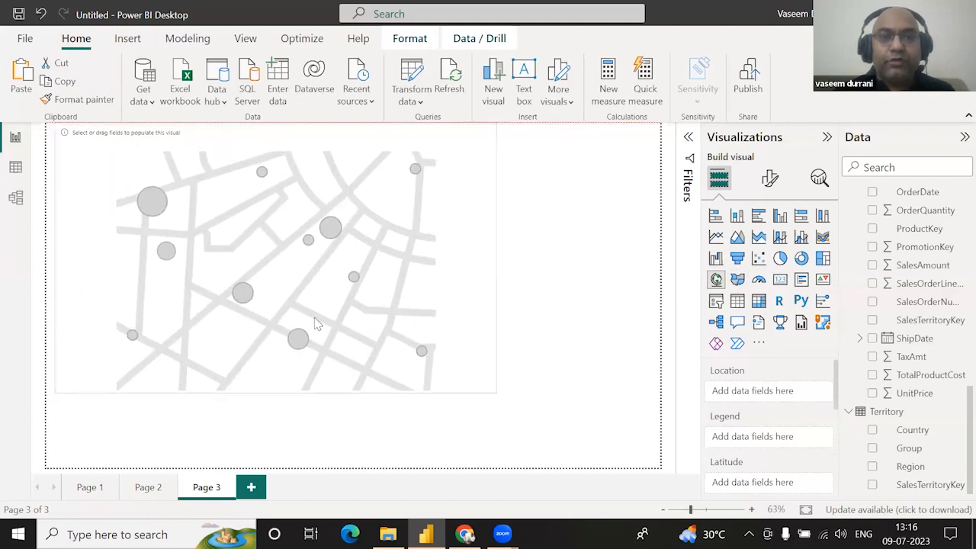
pyautogui.moveTo(333, 339); pyautogui.dragTo(430, 368)
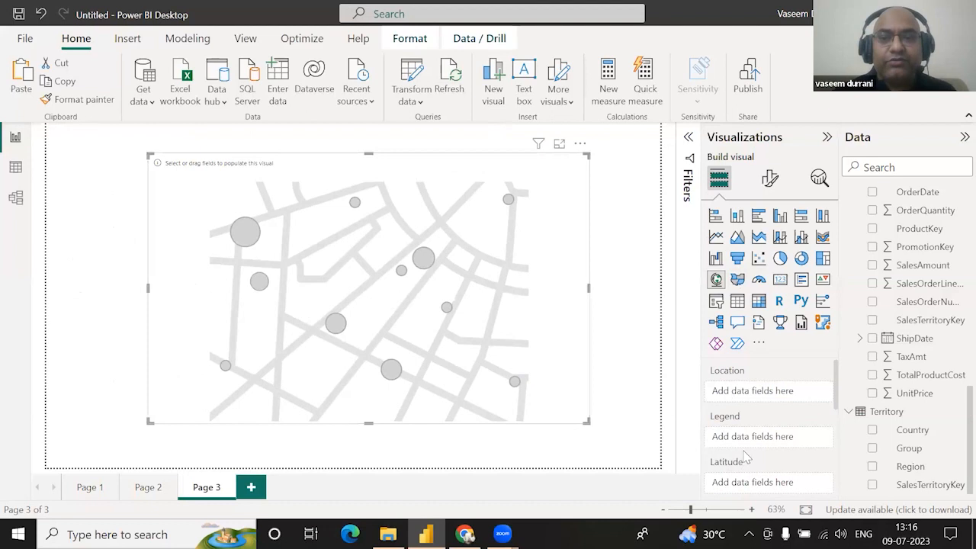
# Assign the Territory table's Country field as the map's location
pyautogui.scroll(-2, 746, 457)
pyautogui.scroll(-1, 747, 456)
pyautogui.scroll(3, 747, 455)
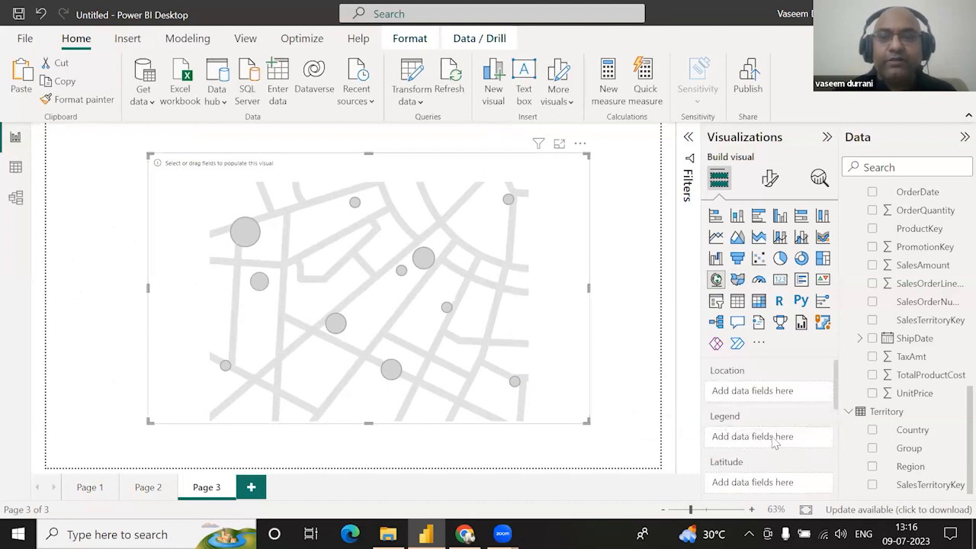
pyautogui.click(850, 412)
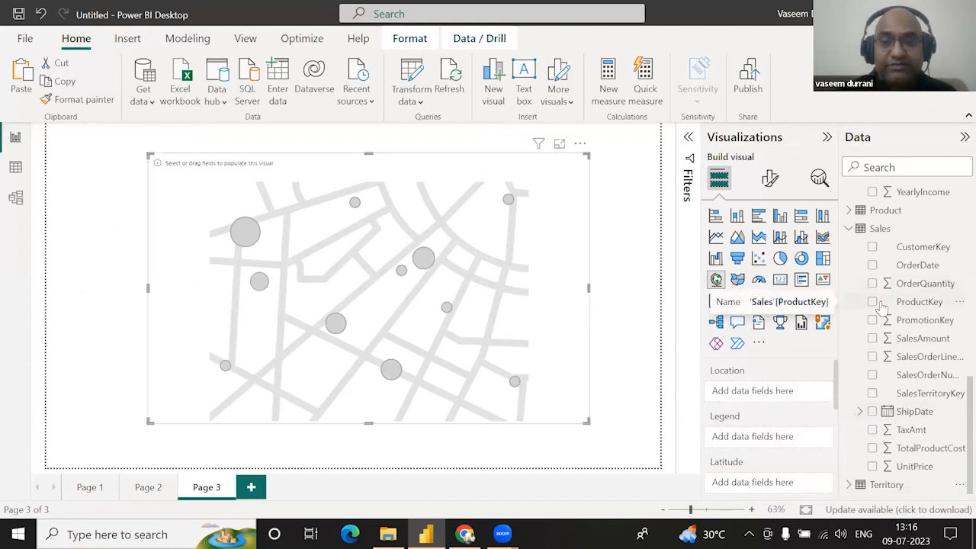
pyautogui.click(848, 228)
pyautogui.click(849, 484)
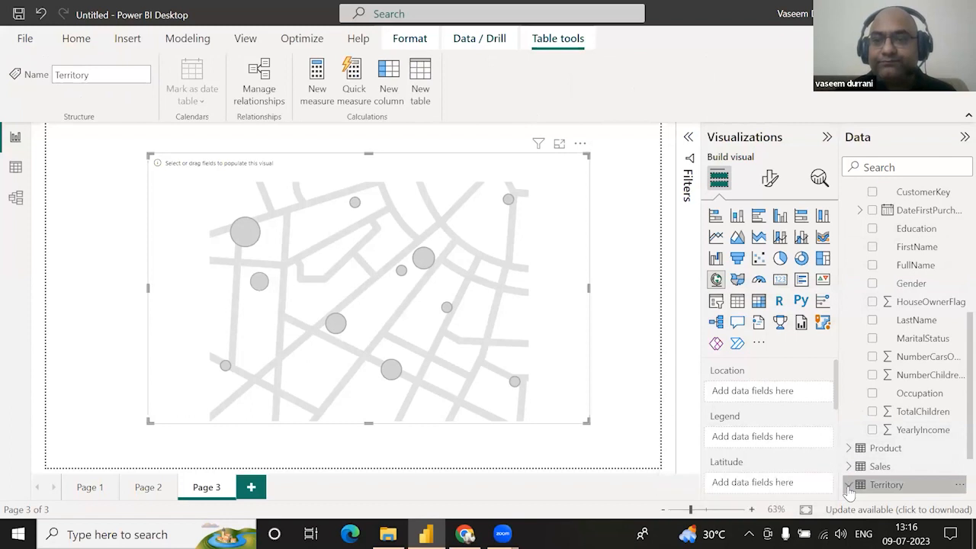
pyautogui.click(848, 484)
pyautogui.moveTo(909, 430); pyautogui.dragTo(760, 397)
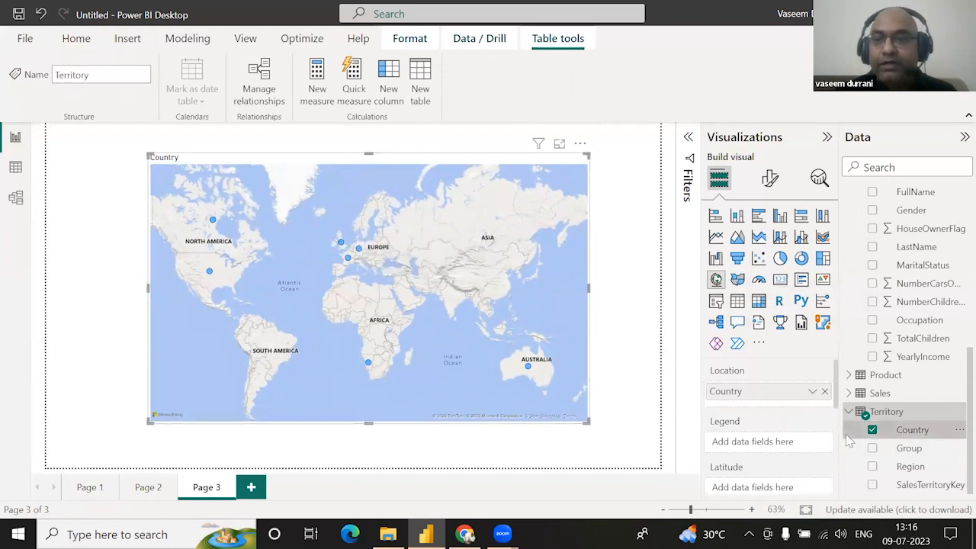
# Search the data fields for sales and use SalesAmount as the map's bubble size
pyautogui.scroll(5, 848, 441)
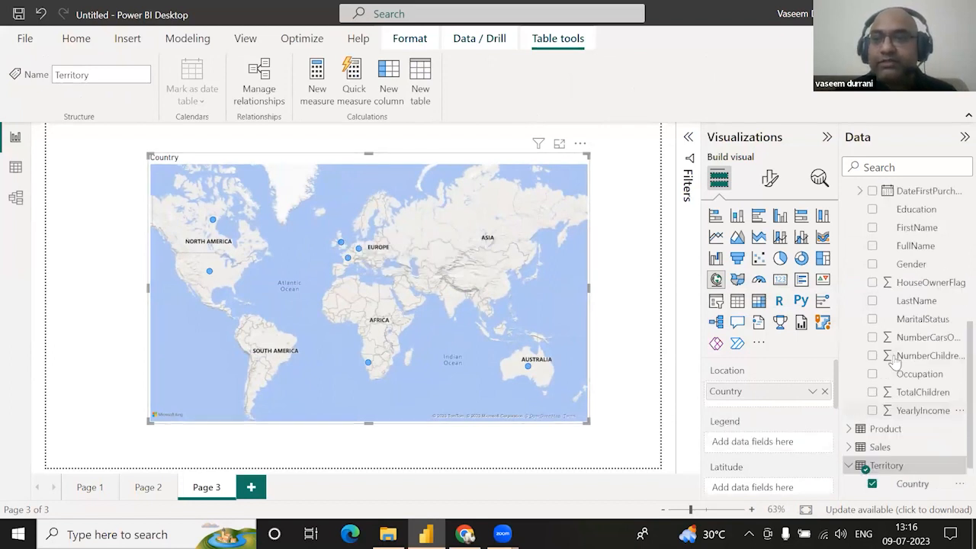
pyautogui.scroll(4, 891, 338)
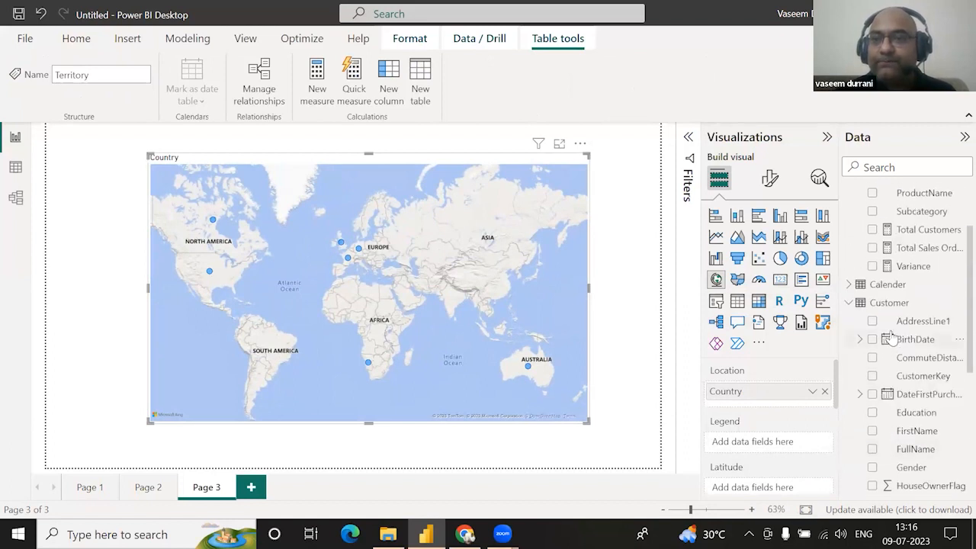
pyautogui.click(906, 167)
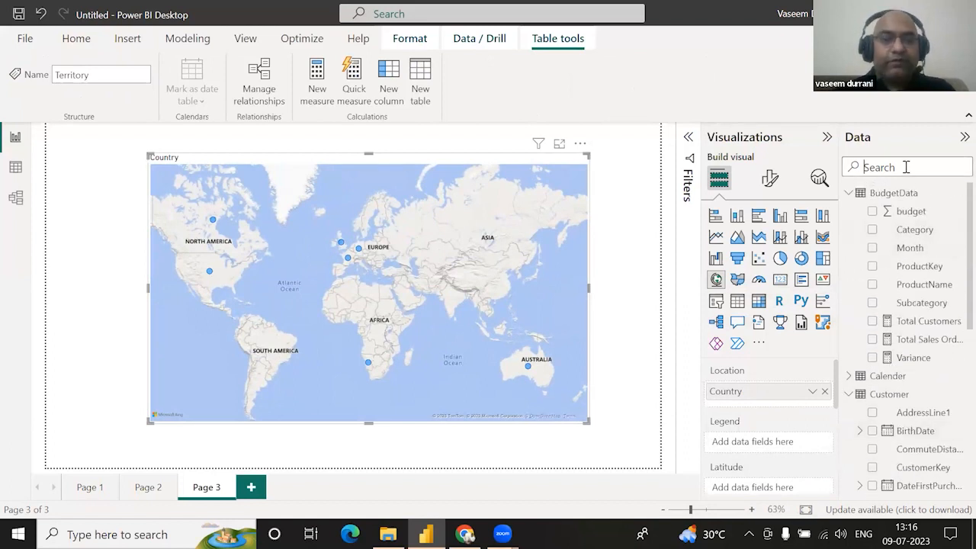
pyautogui.write('sales')
pyautogui.moveTo(926, 344); pyautogui.dragTo(788, 405)
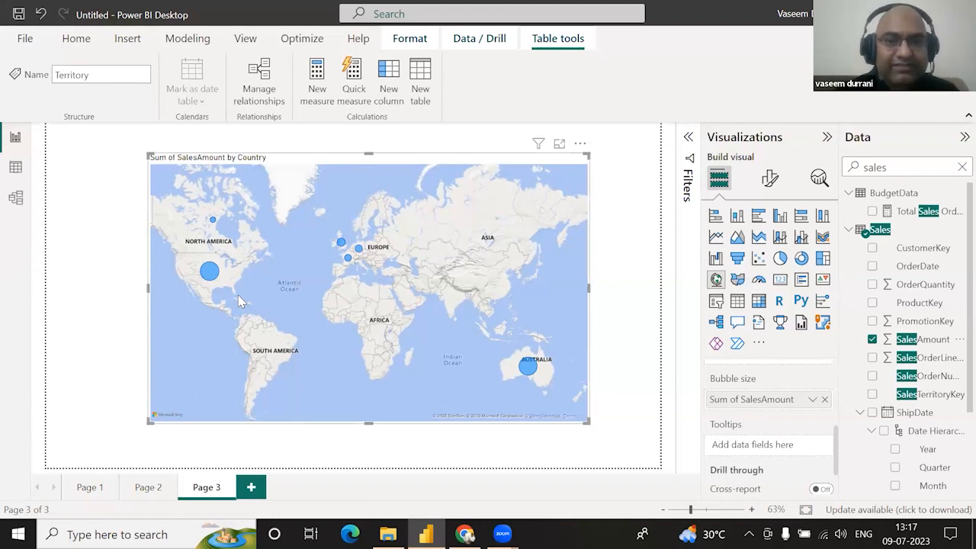
# Set the map's bubble size to 12 px and check the sales tooltips of several country bubbles
pyautogui.click(769, 178)
pyautogui.click(712, 344)
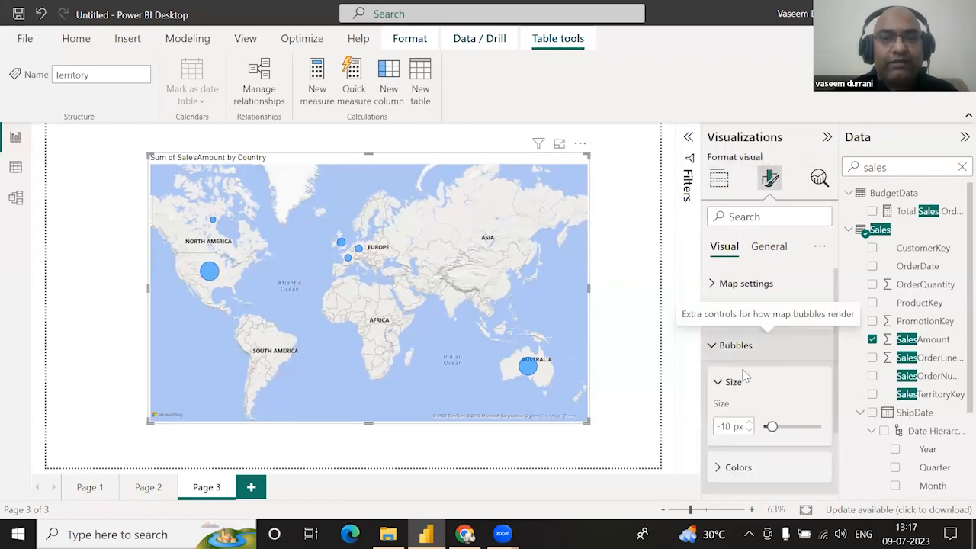
pyautogui.moveTo(772, 427)
pyautogui.mouseDown()
pyautogui.moveTo(794, 428)
pyautogui.moveTo(781, 428)
pyautogui.mouseUp()
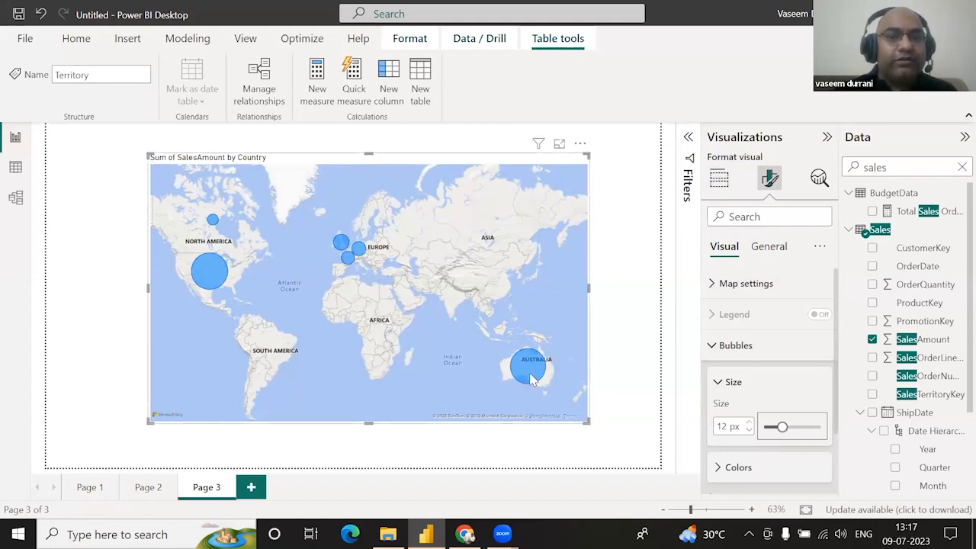
pyautogui.moveTo(532, 379)
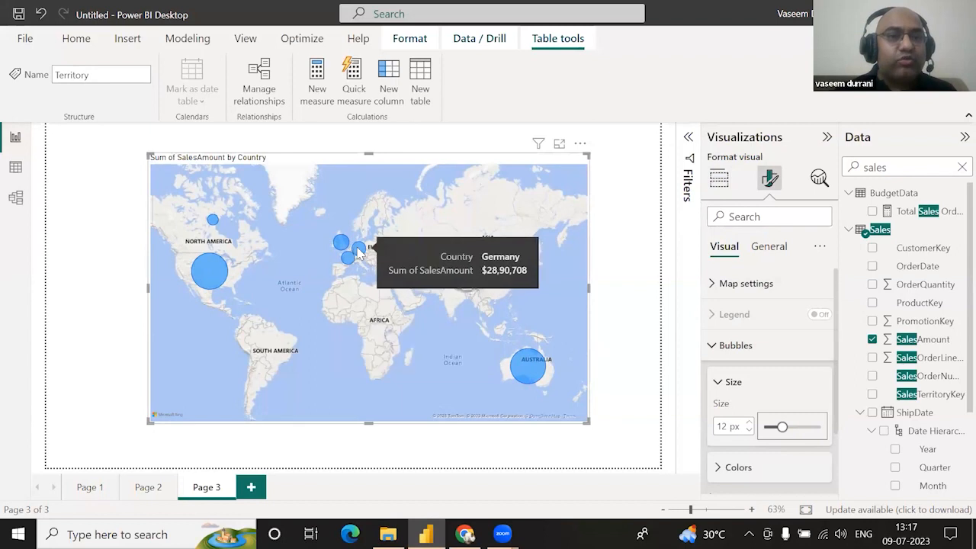
pyautogui.moveTo(347, 259)
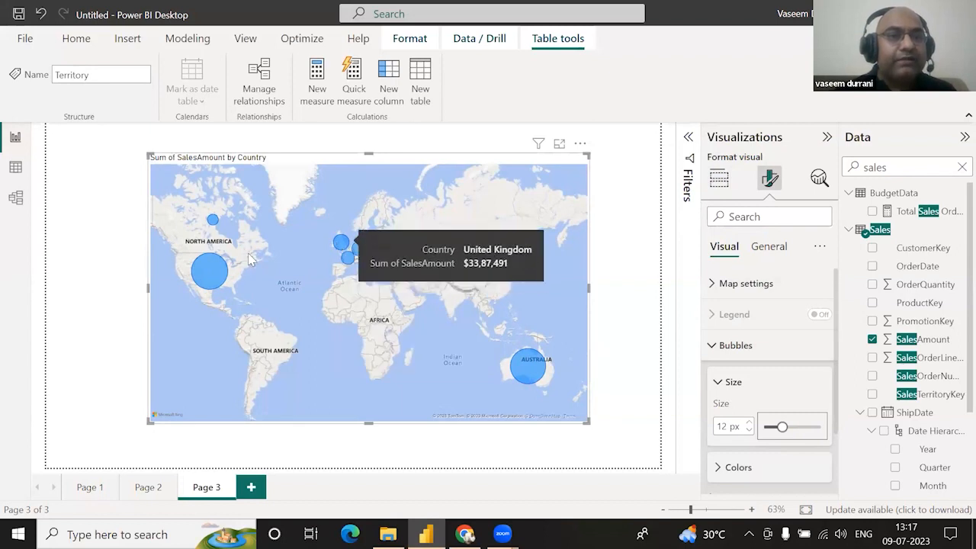
pyautogui.moveTo(214, 221)
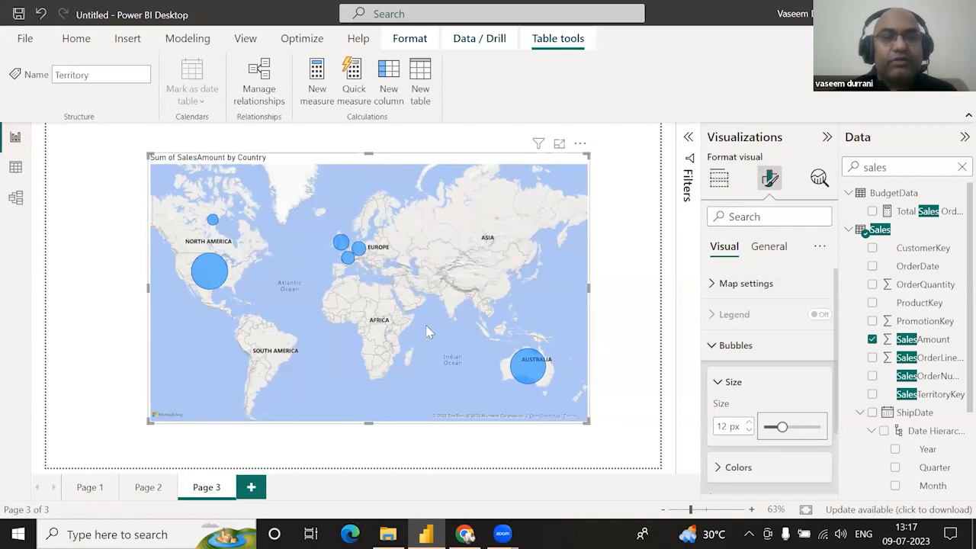
# Turn on category labels for the map's bubbles
pyautogui.scroll(-1, 780, 379)
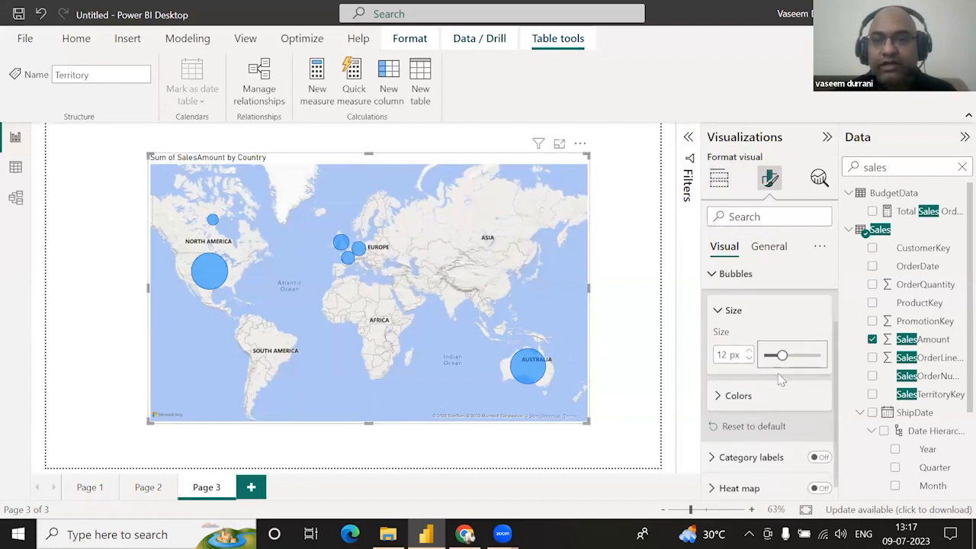
pyautogui.scroll(-1, 777, 372)
pyautogui.click(820, 448)
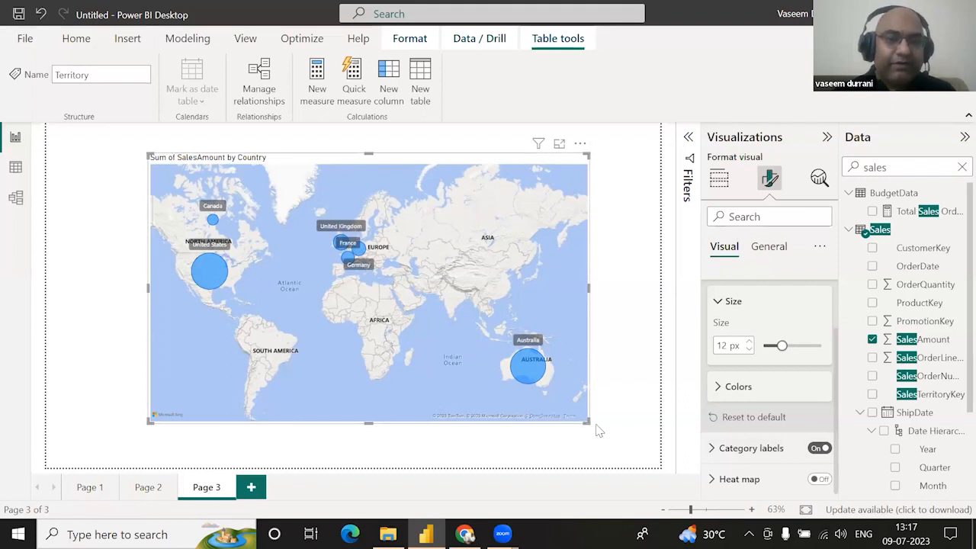
# Shrink the bubble map to less than half the page width, move it to the page's upper left, and deselect it
pyautogui.moveTo(586, 418); pyautogui.dragTo(403, 379)
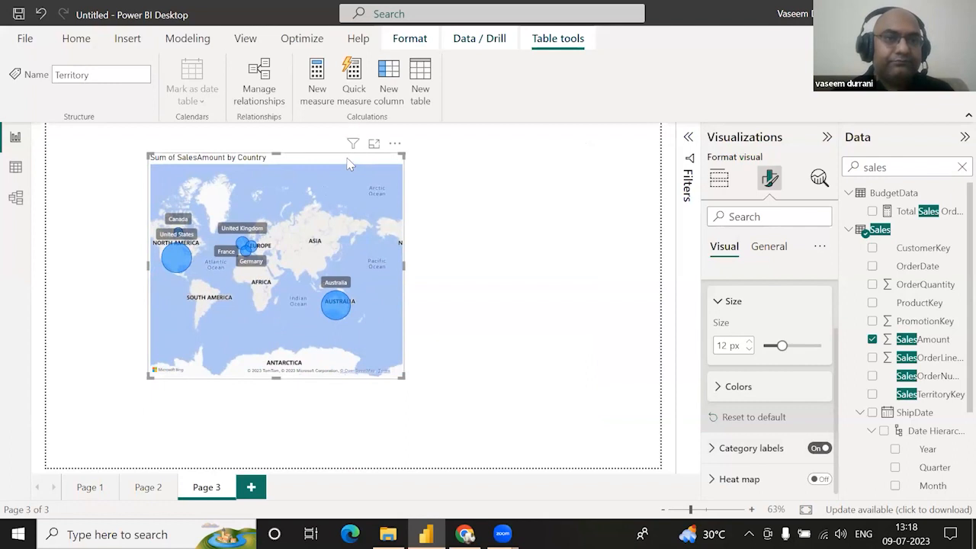
pyautogui.moveTo(349, 163); pyautogui.dragTo(286, 155)
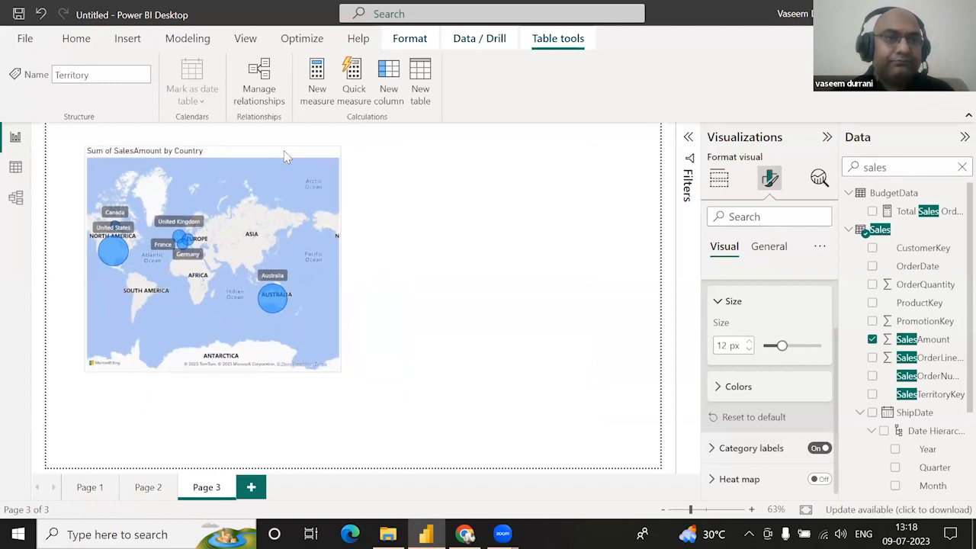
pyautogui.click(719, 177)
pyautogui.click(566, 257)
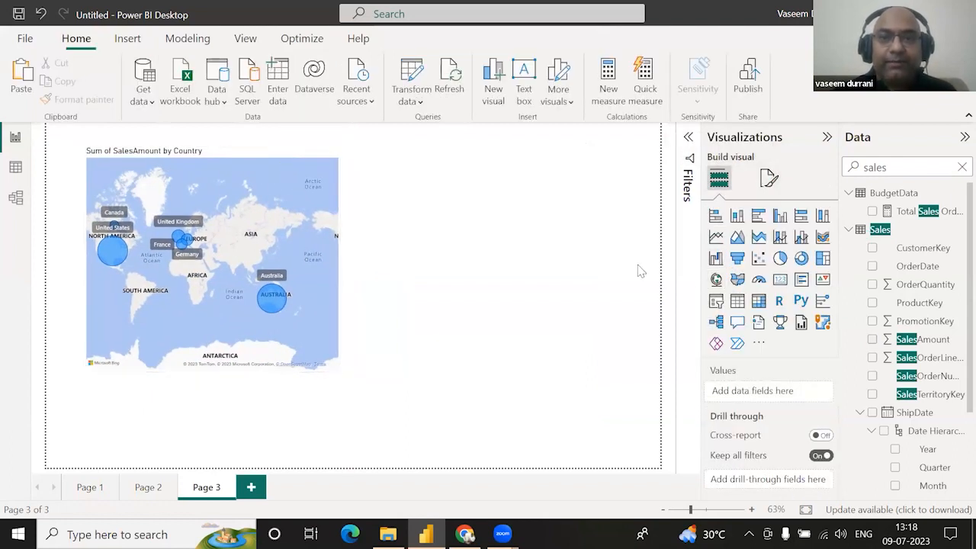
# Insert a filled map visual to the right of the bubble map and enlarge it to a similar height
pyautogui.click(737, 280)
pyautogui.moveTo(270, 425); pyautogui.dragTo(543, 203)
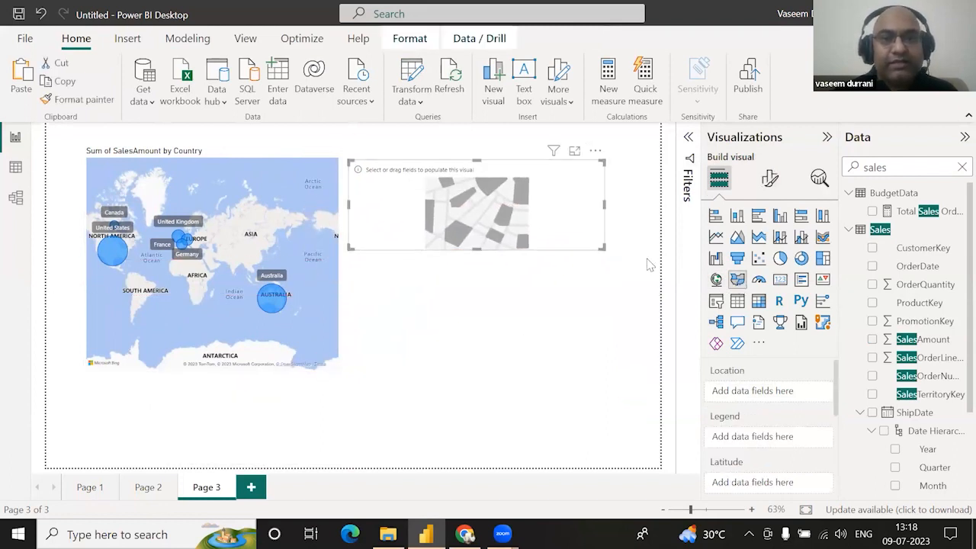
pyautogui.moveTo(604, 250); pyautogui.dragTo(650, 388)
# Search the data fields for countr, assign Country as the filled map's location, and clear the field search
pyautogui.scroll(-3, 890, 404)
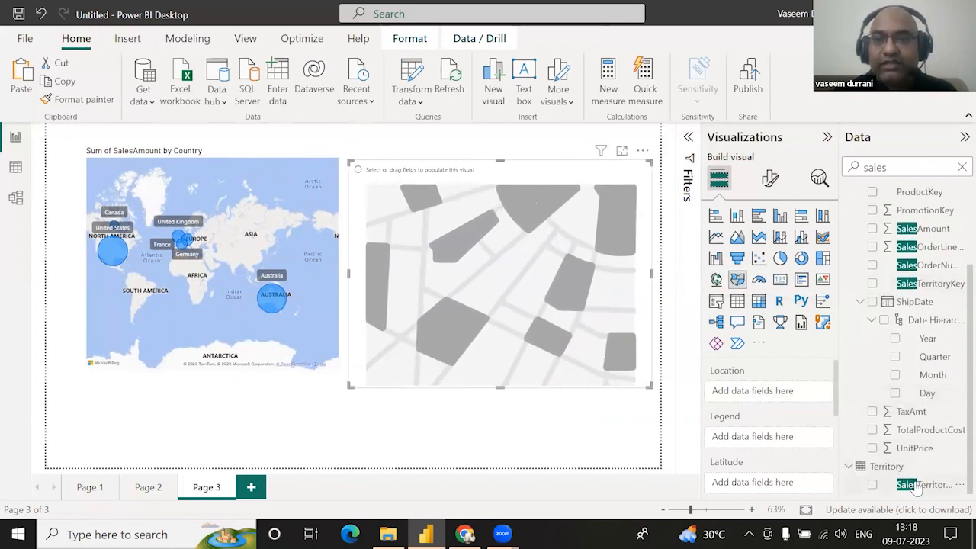
pyautogui.press('BackSpace')
pyautogui.press('BackSpace')
pyautogui.press('BackSpace')
pyautogui.press('BackSpace')
pyautogui.press('BackSpace')
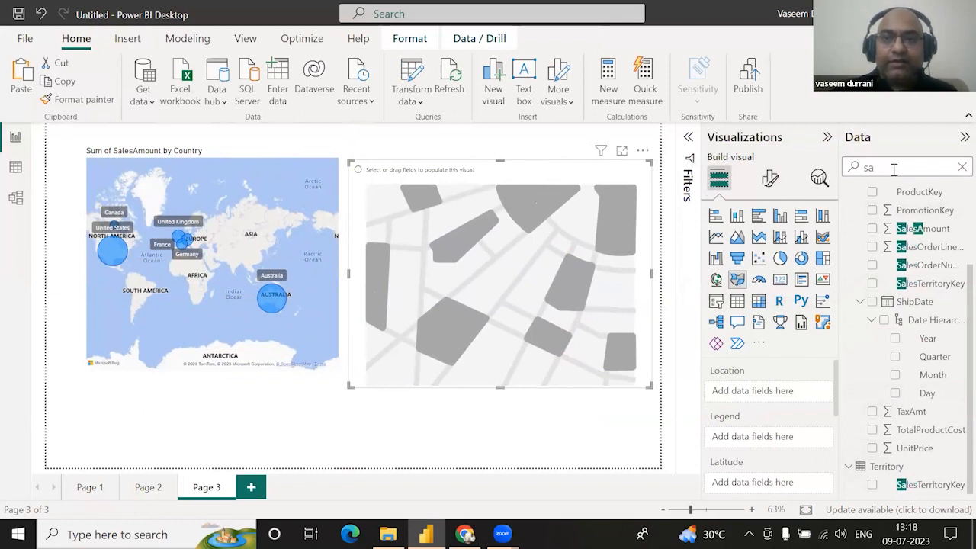
pyautogui.write('countr')
pyautogui.moveTo(912, 211); pyautogui.dragTo(762, 392)
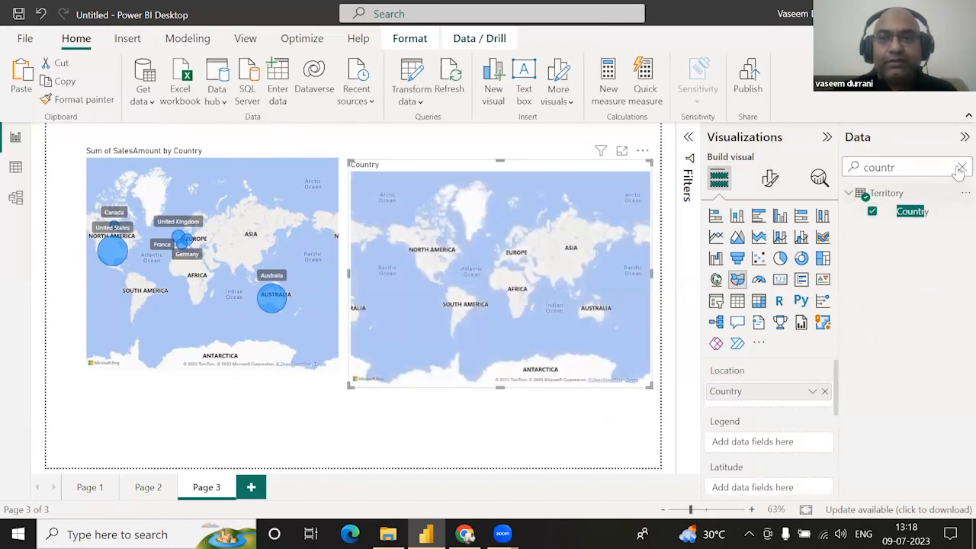
pyautogui.click(959, 170)
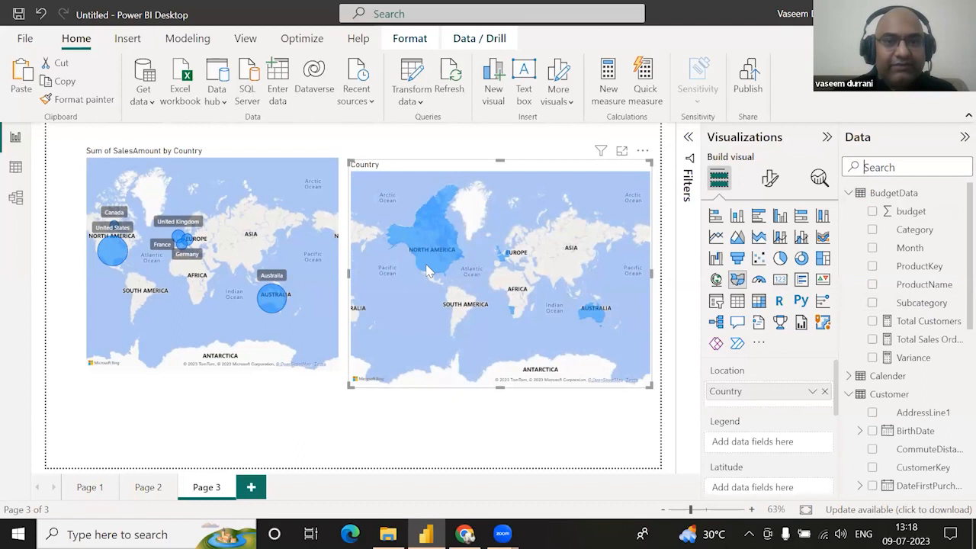
# Add the Territory table's Country field as the filled map's legend, adjust the map's size slightly, and deselect it
pyautogui.scroll(-5, 898, 500)
pyautogui.scroll(-3, 898, 495)
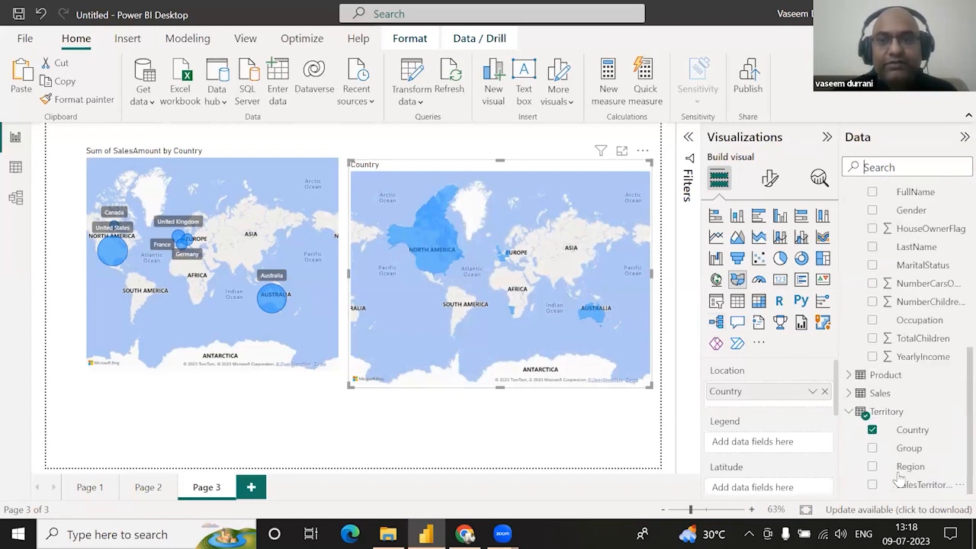
pyautogui.moveTo(908, 435); pyautogui.dragTo(804, 446)
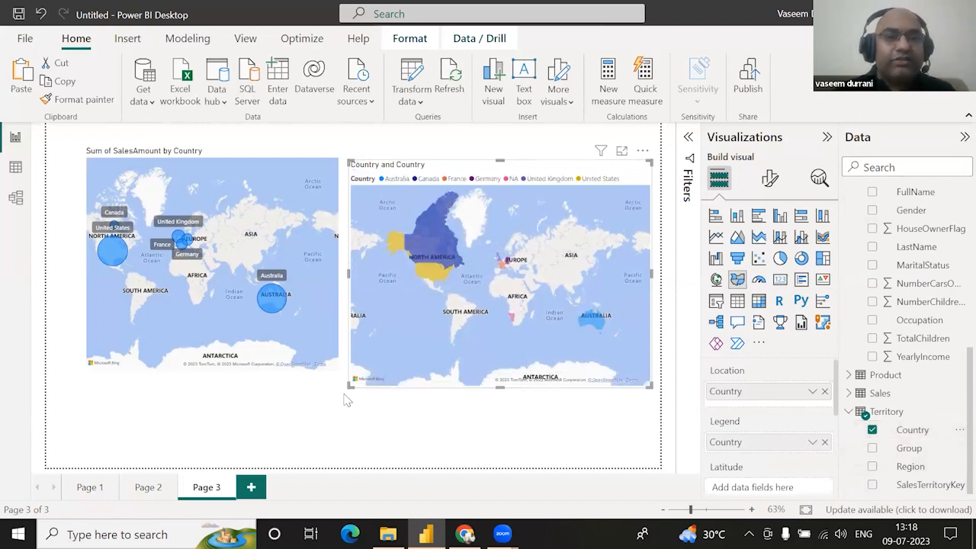
pyautogui.moveTo(347, 385); pyautogui.dragTo(347, 390)
pyautogui.click(353, 427)
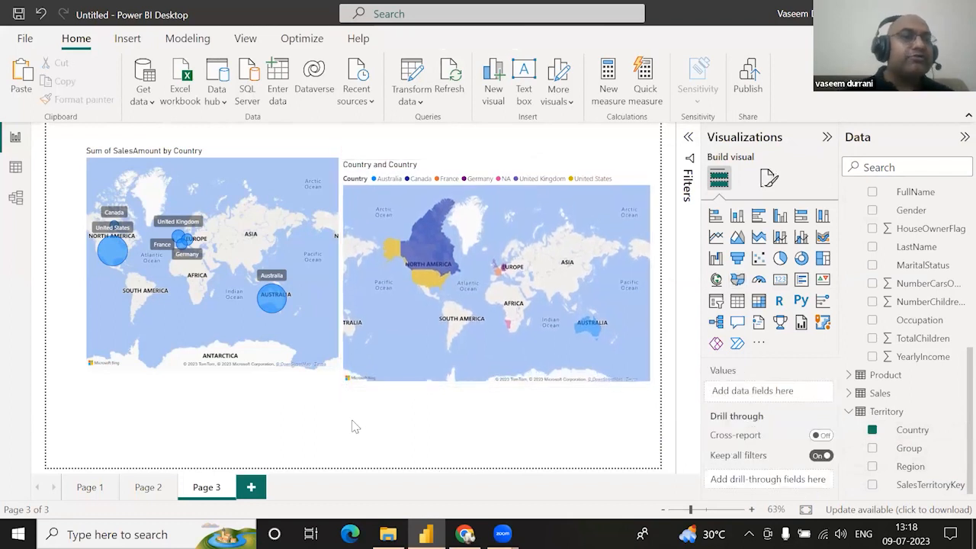